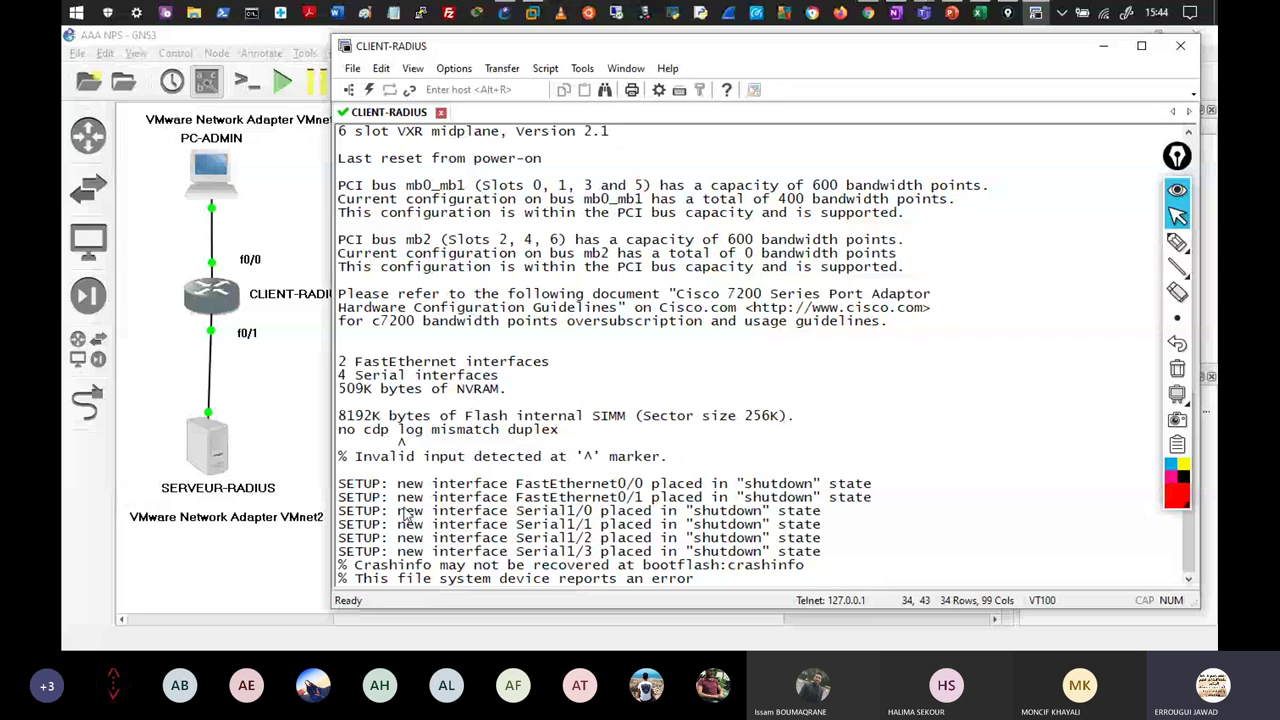
# Get a fresh prompt on the CLIENT-RADIUS router in SecureCRT, then bring VMware Workstation forward.
pyautogui.click(641, 46)
pyautogui.press('Return')
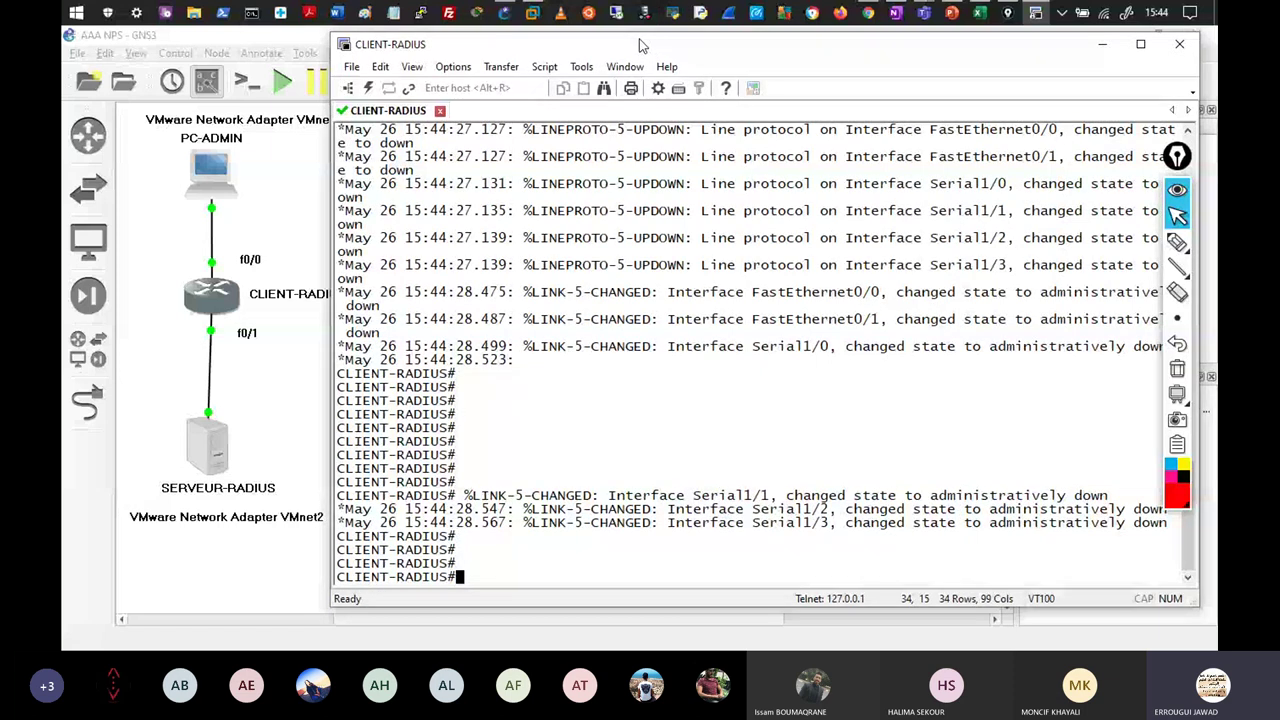
pyautogui.click(534, 12)
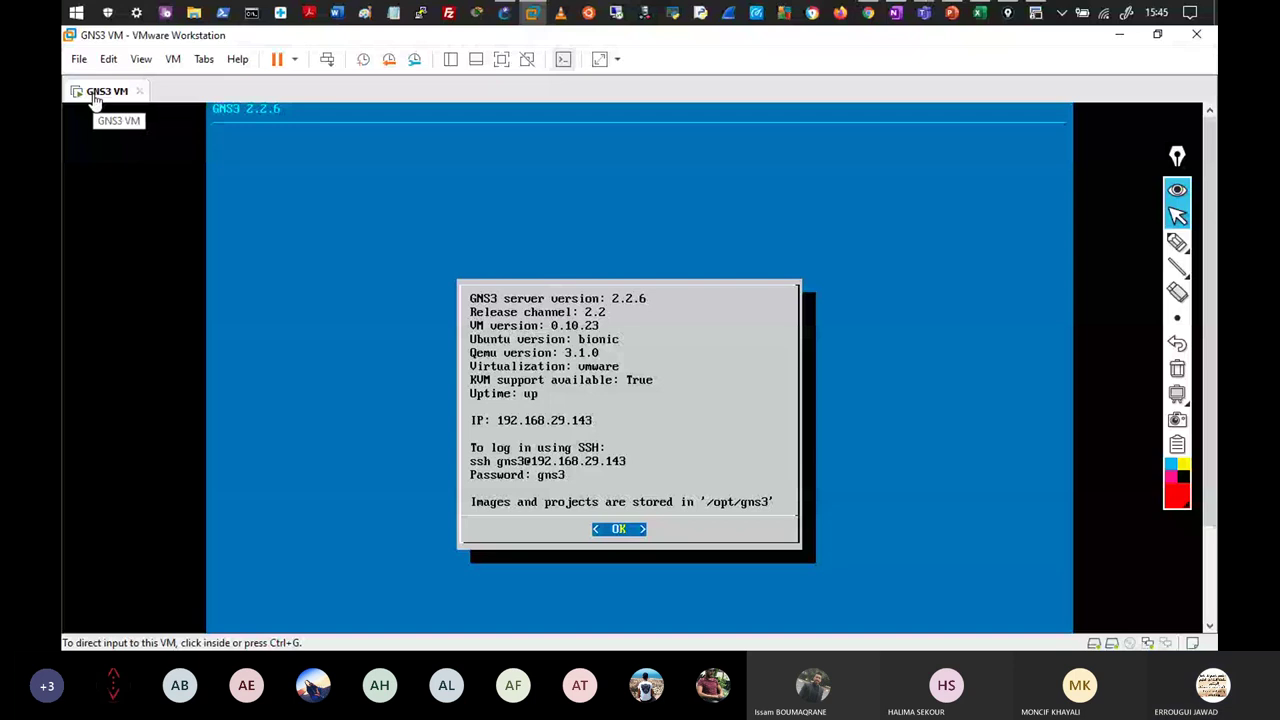
# Open Win10.vmx from the Virtual Machines folder and resume the suspended Win10 VM.
pyautogui.click(466, 186)
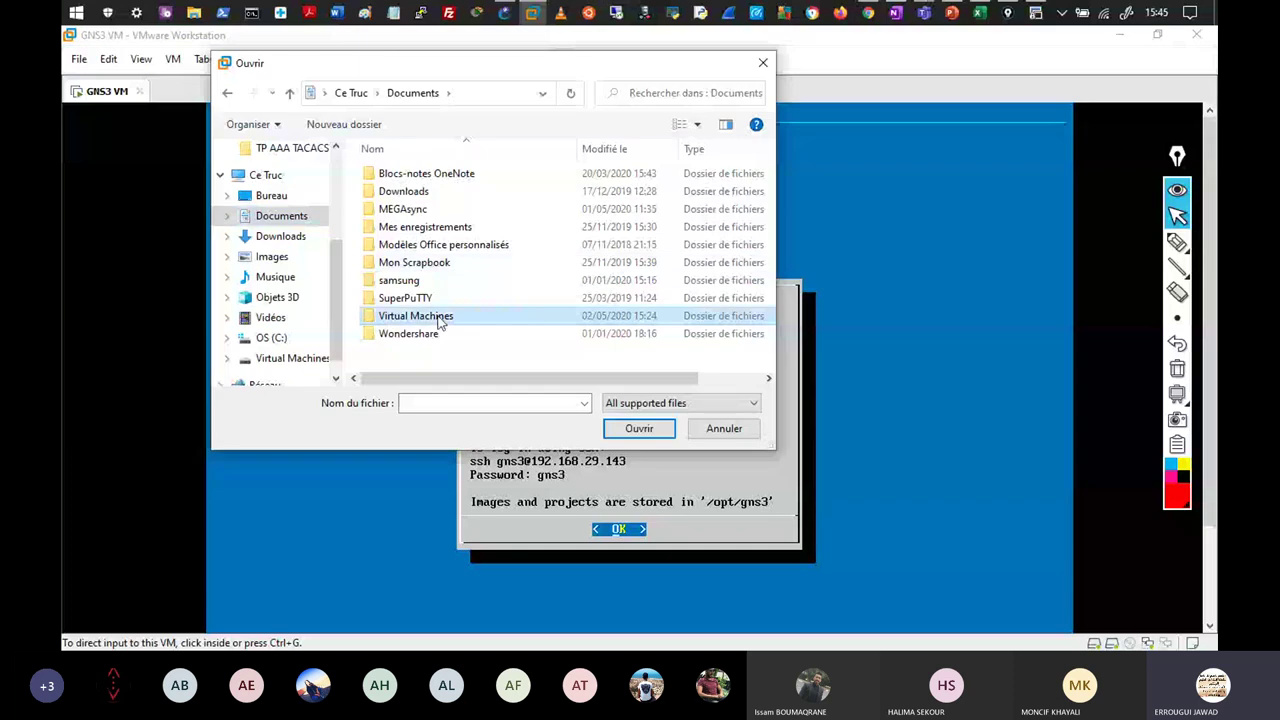
pyautogui.doubleClick(440, 321)
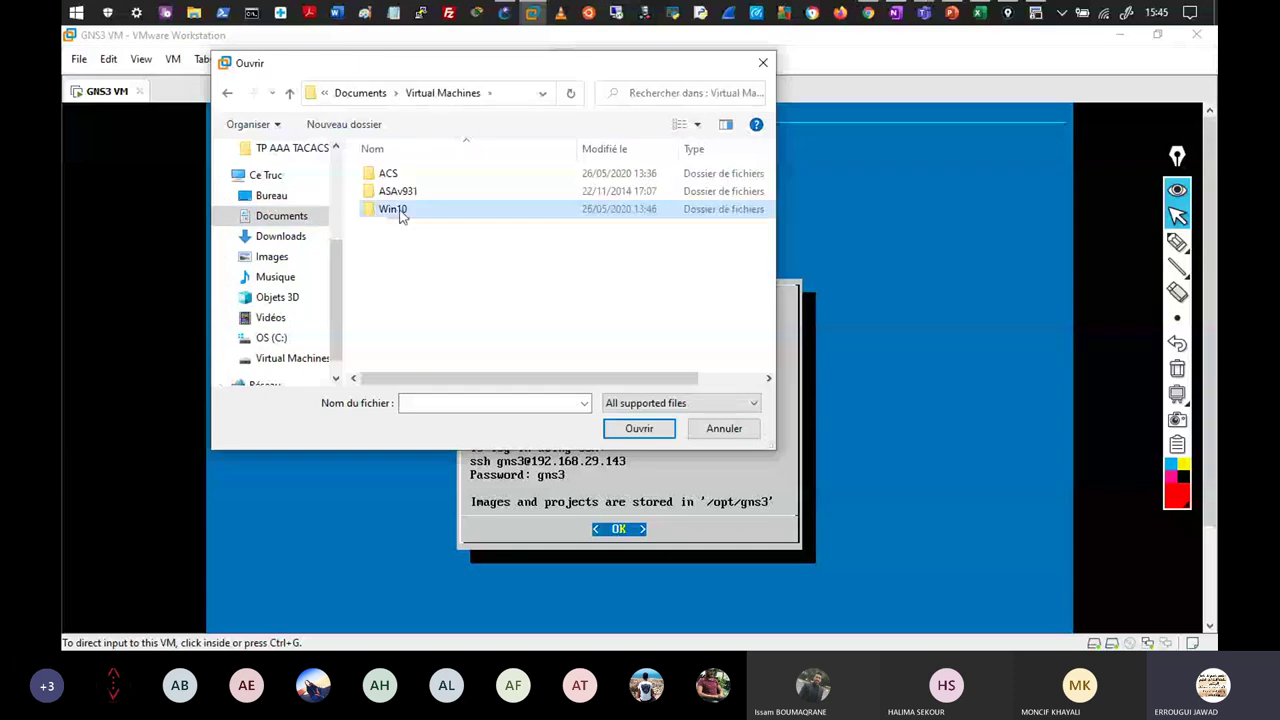
pyautogui.click(648, 434)
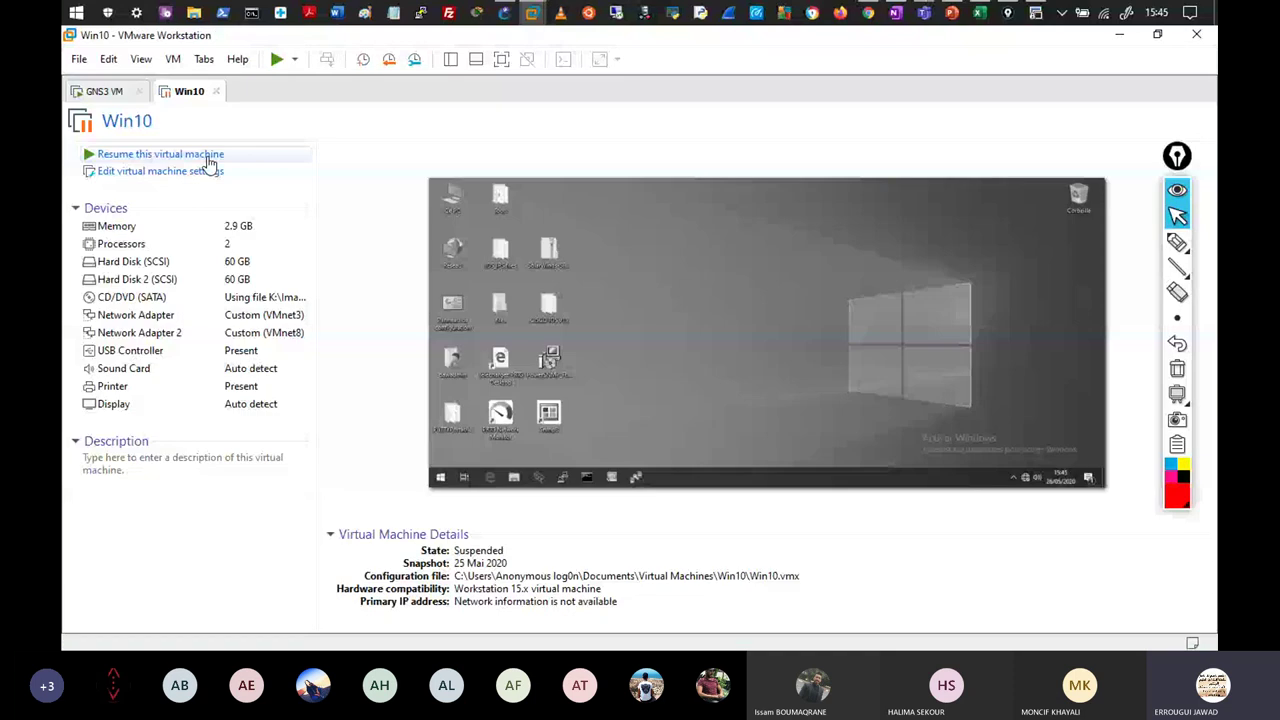
pyautogui.click(160, 154)
# Open the Win2K12-PDC virtual machine file alongside it and power it on.
pyautogui.click(79, 59)
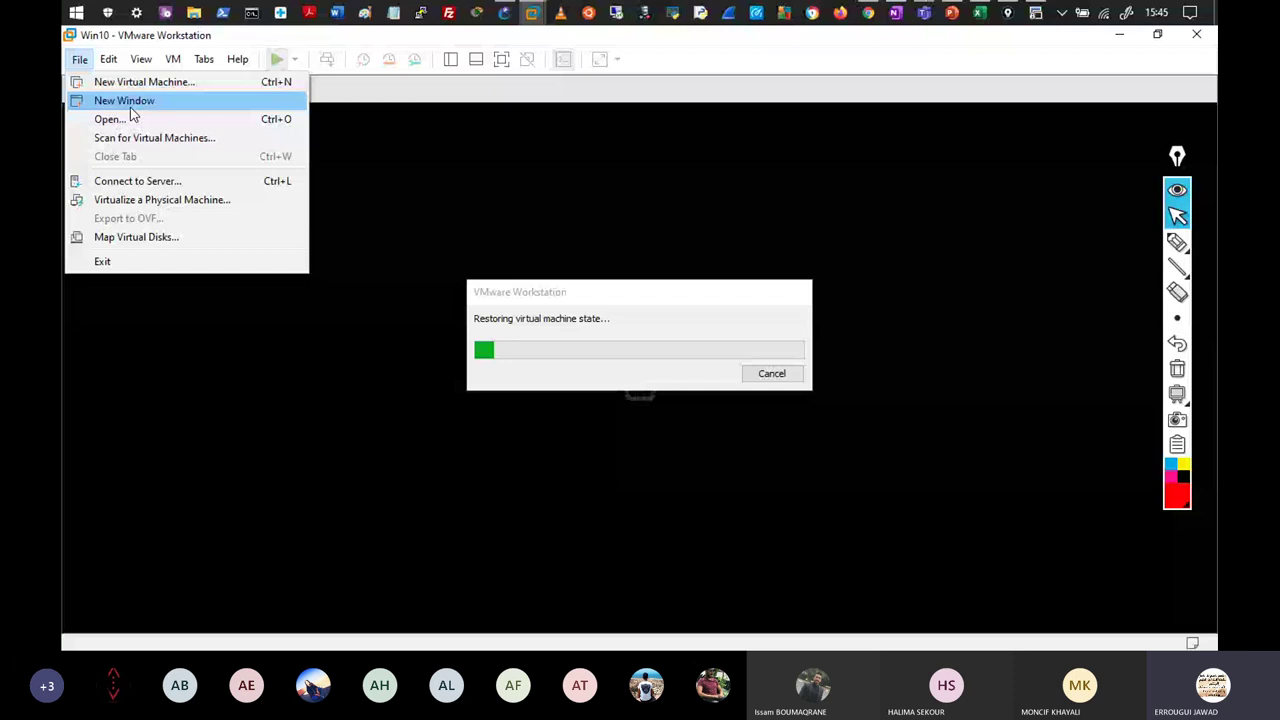
pyautogui.click(110, 119)
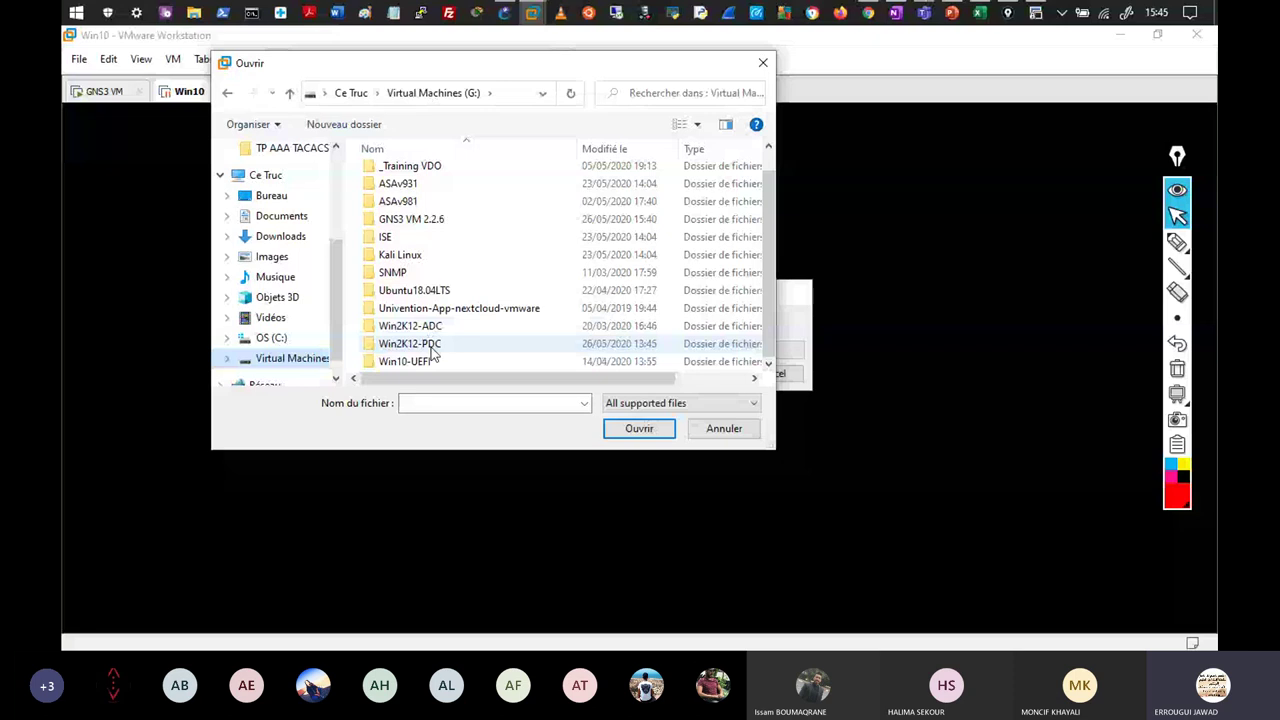
pyautogui.click(634, 431)
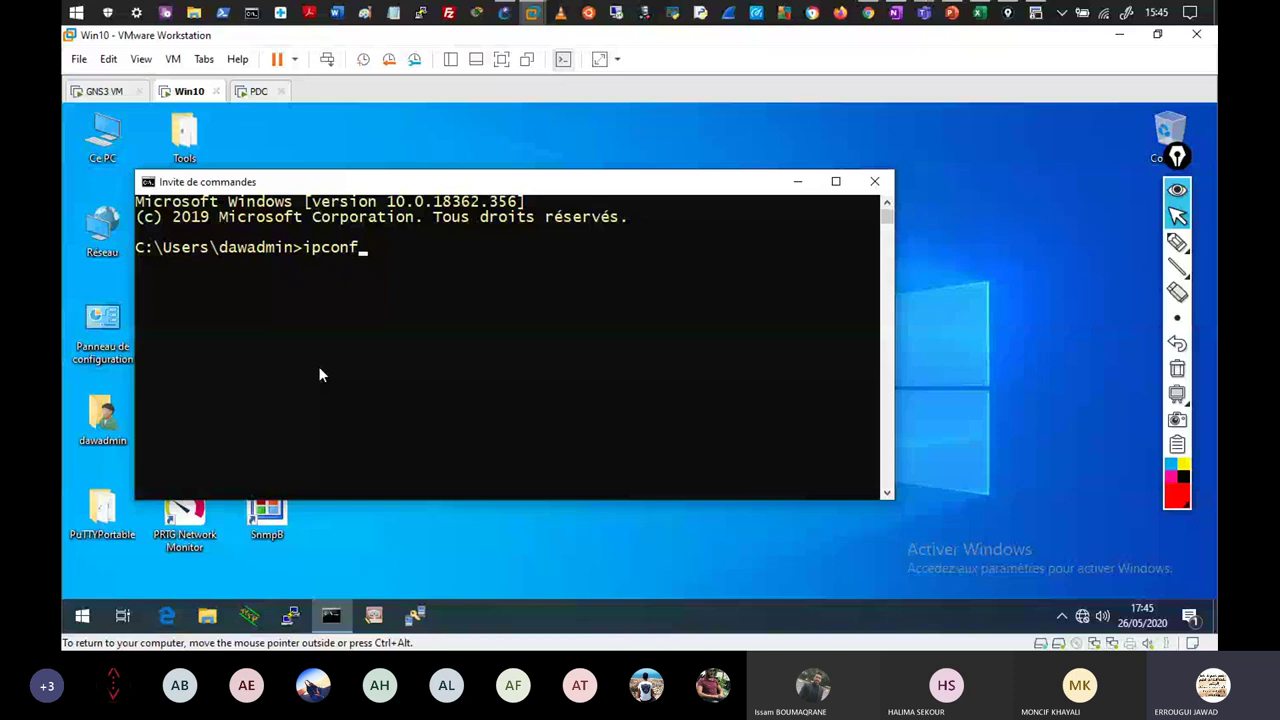
# Verify Win10's 10.0.0.10 address with ipconfig and its VMnet3 adapter in Settings, then move to PDC.
pyautogui.write('ig')
pyautogui.press('Return')
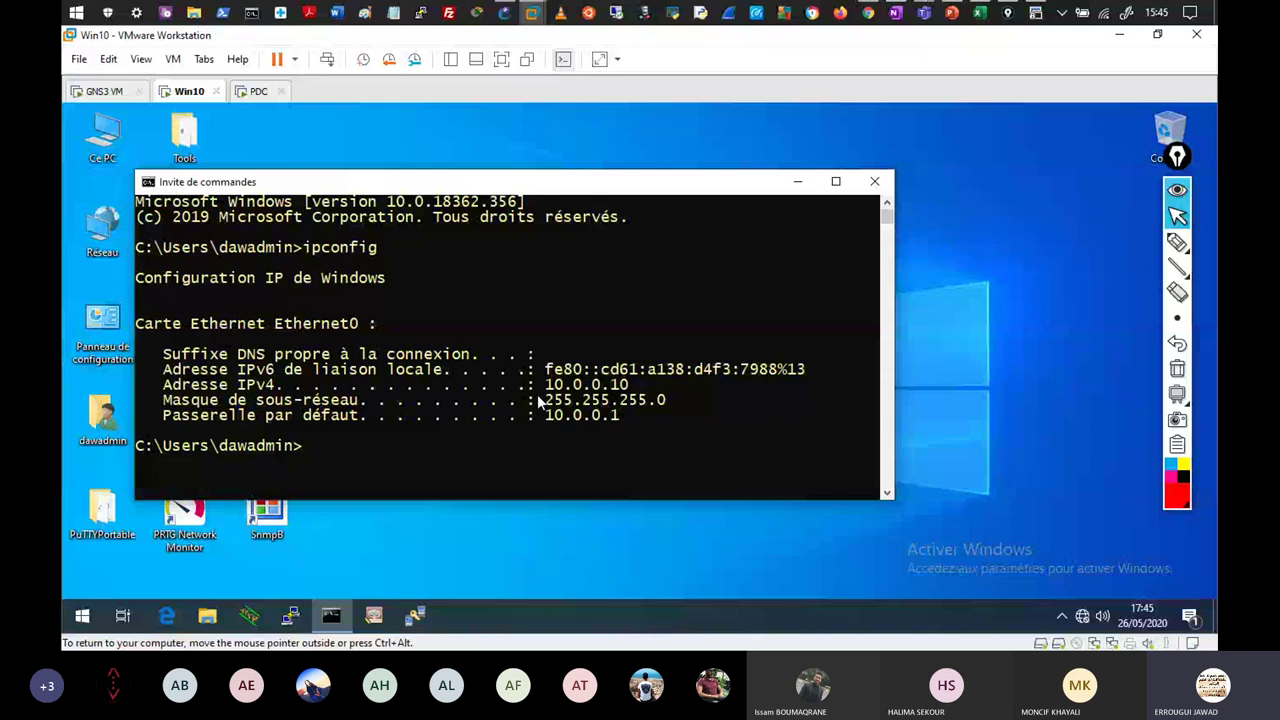
pyautogui.moveTo(538, 400); pyautogui.dragTo(653, 399)
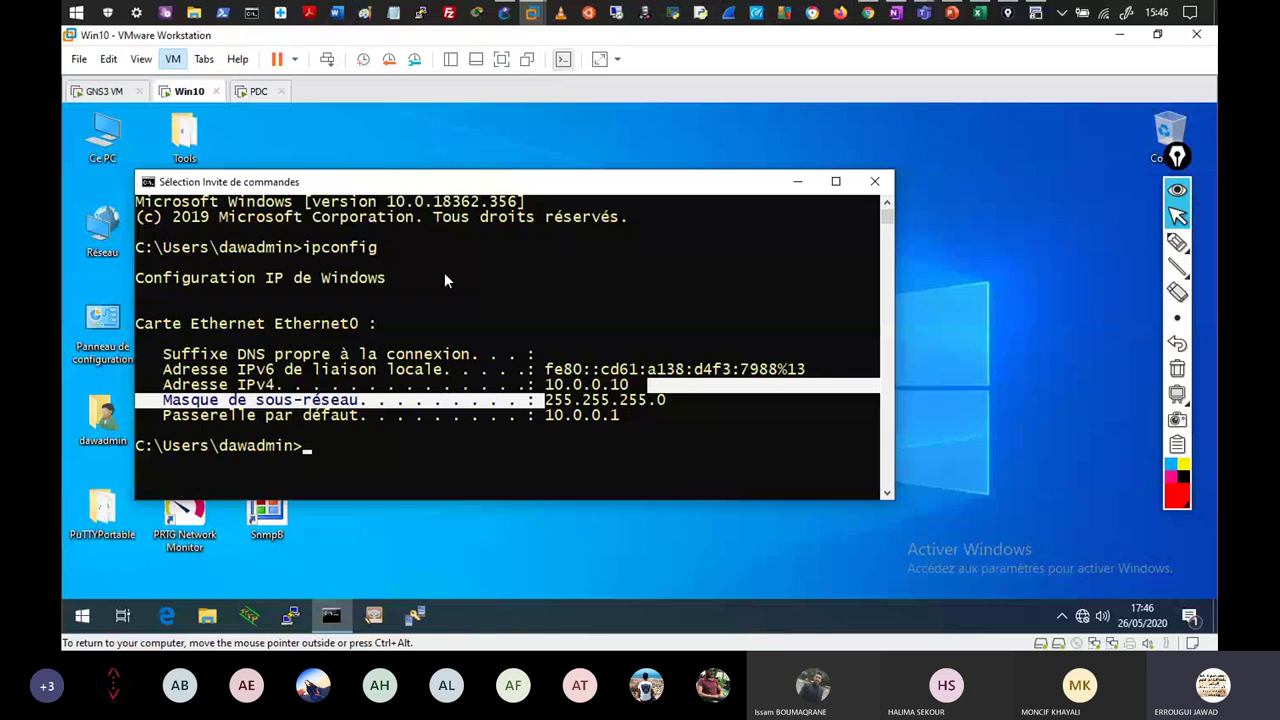
pyautogui.hotkey('ctrl', 'd')
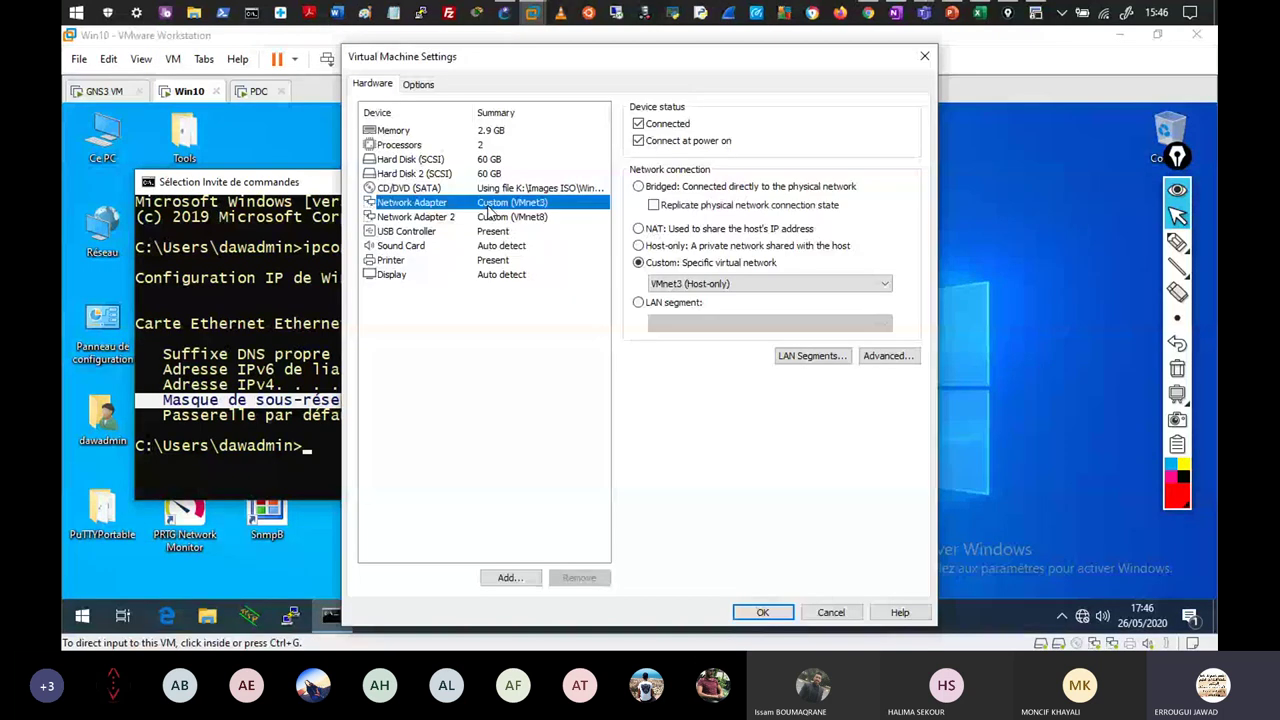
pyautogui.press('Escape')
pyautogui.click(275, 95)
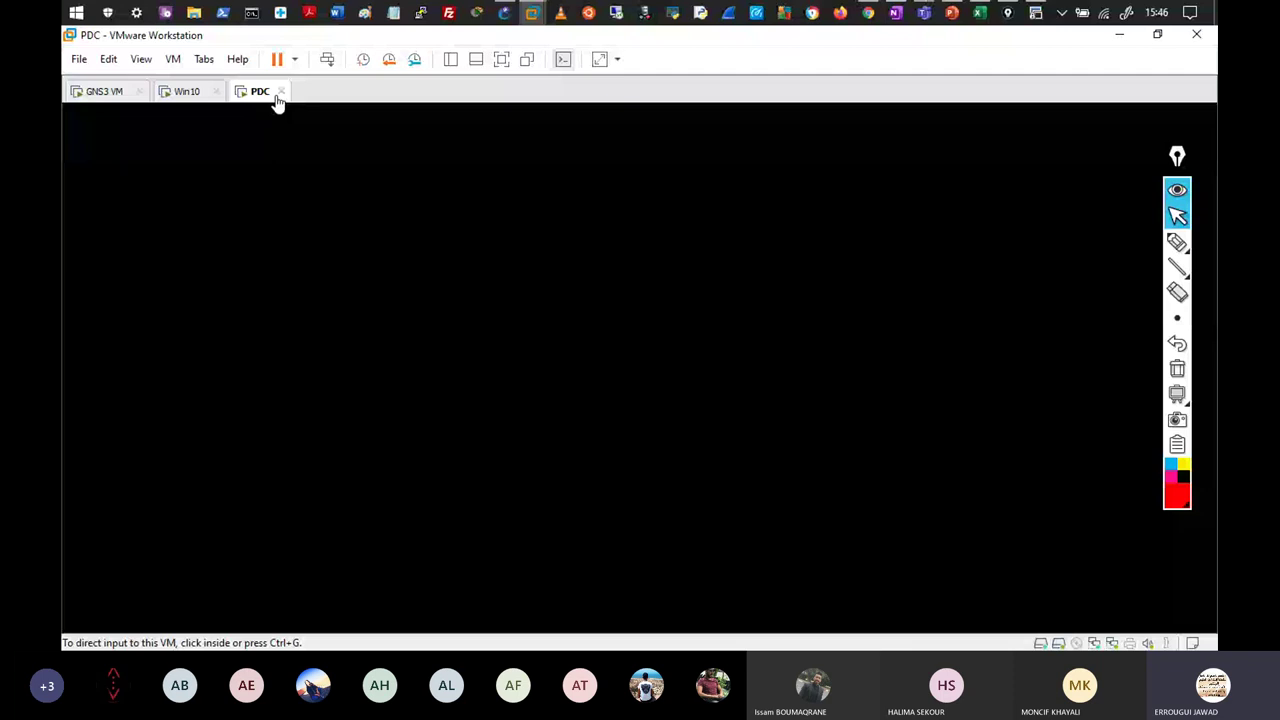
# Run ipconfig on the PDC server to confirm 192.168.2.100 with gateway 192.168.2.1.
pyautogui.click(490, 378)
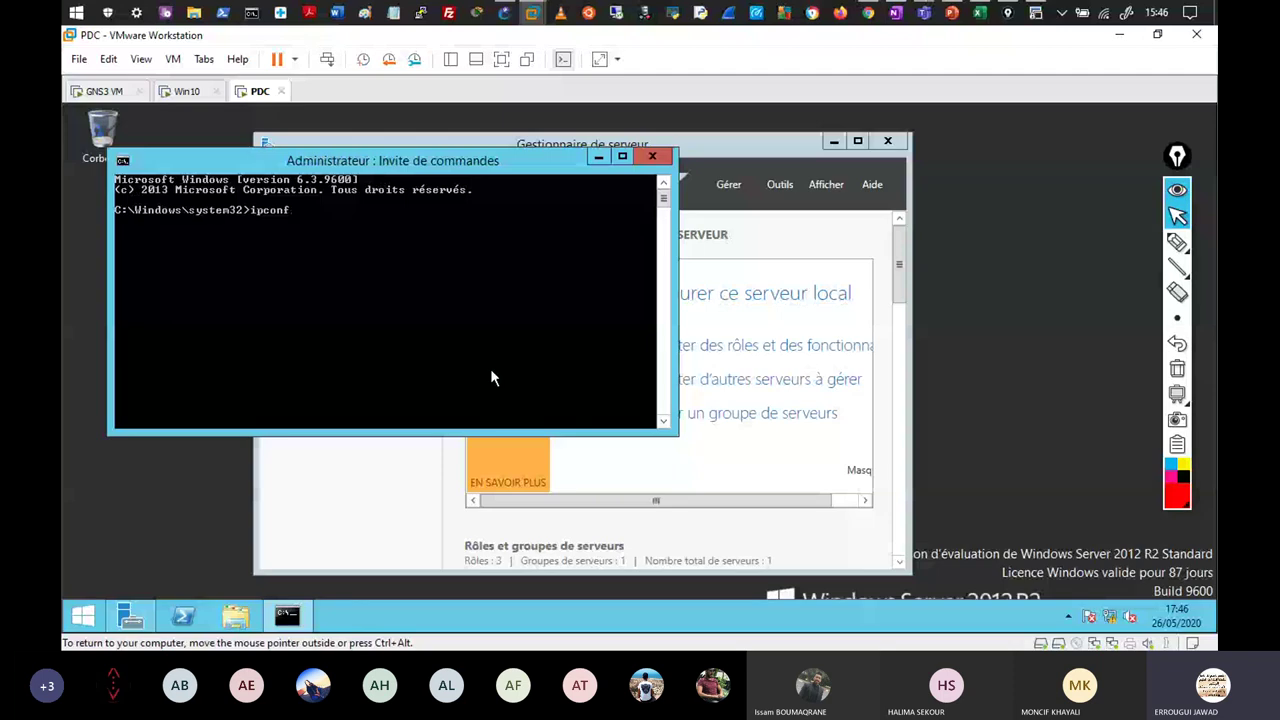
pyautogui.write('ipconfig')
pyautogui.press('Return')
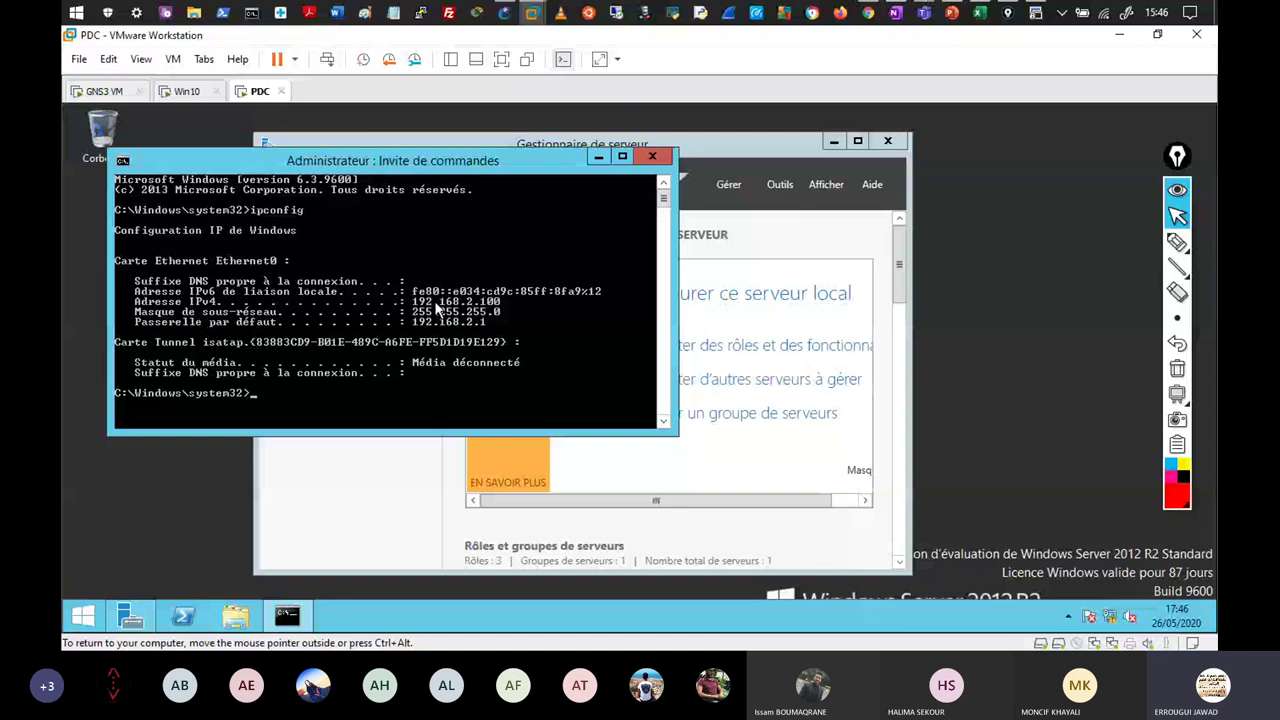
pyautogui.hotkey('ctrl', 'alt')
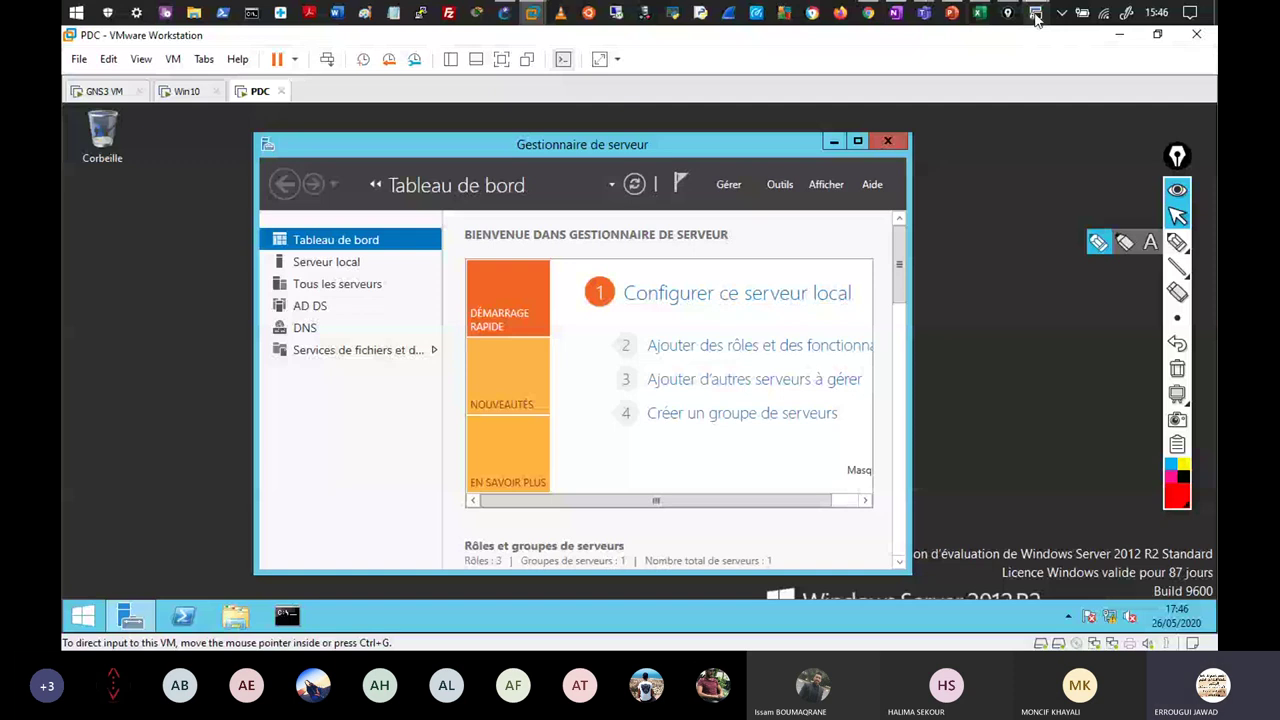
# Assign 10.0.0.1 255.255.255.0 to router interface f0/0 and enable it.
pyautogui.click(505, 14)
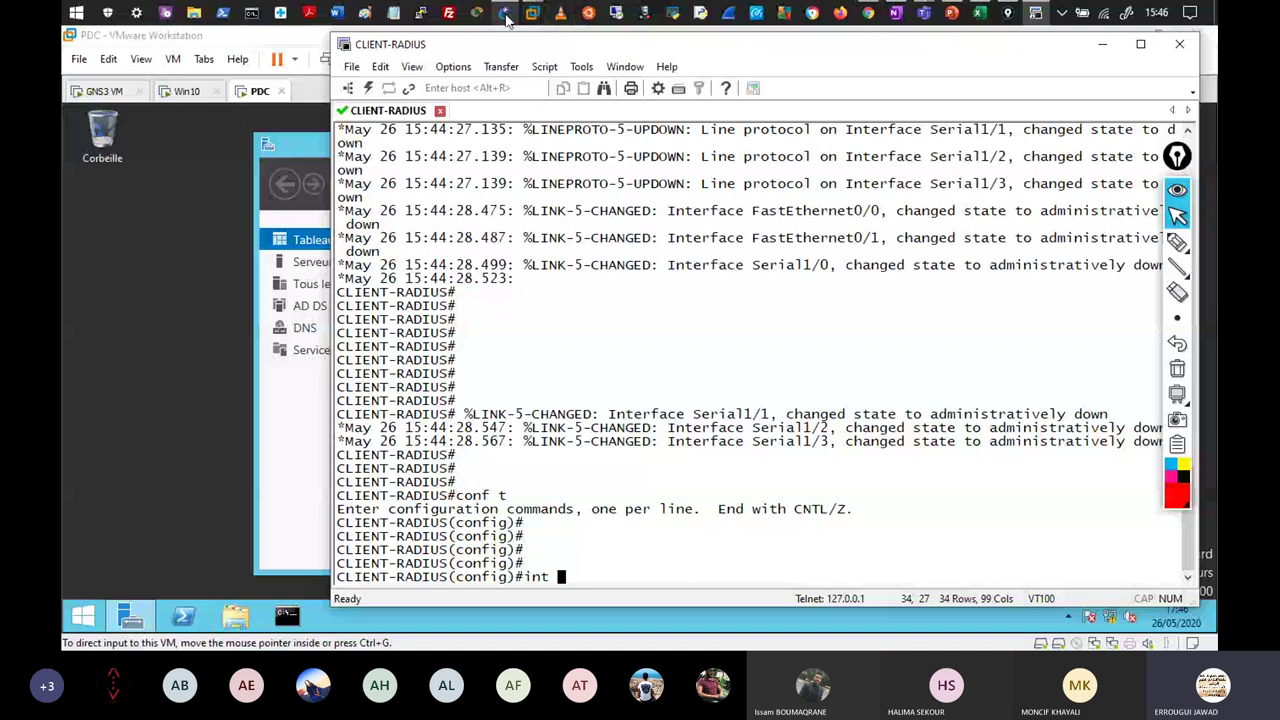
pyautogui.write('int f0/0')
pyautogui.press('Return')
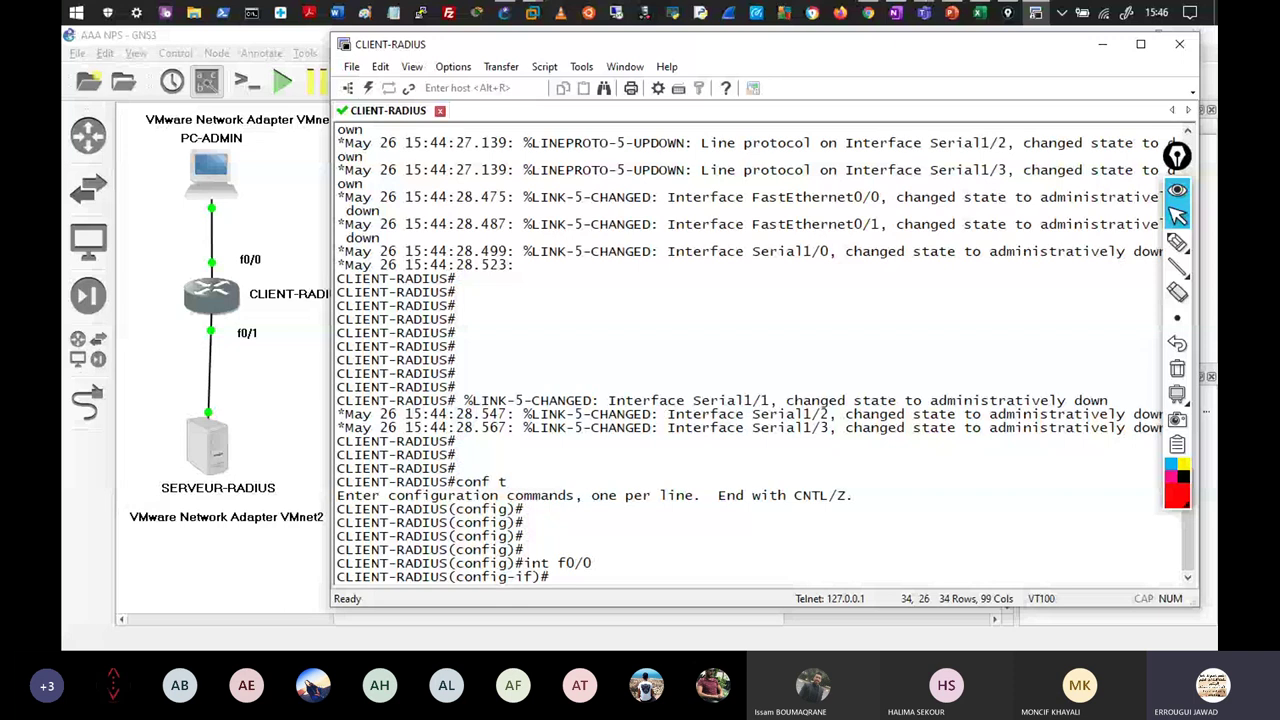
pyautogui.write('ip add 10.0.0.1 255.255.255.0 no shut')
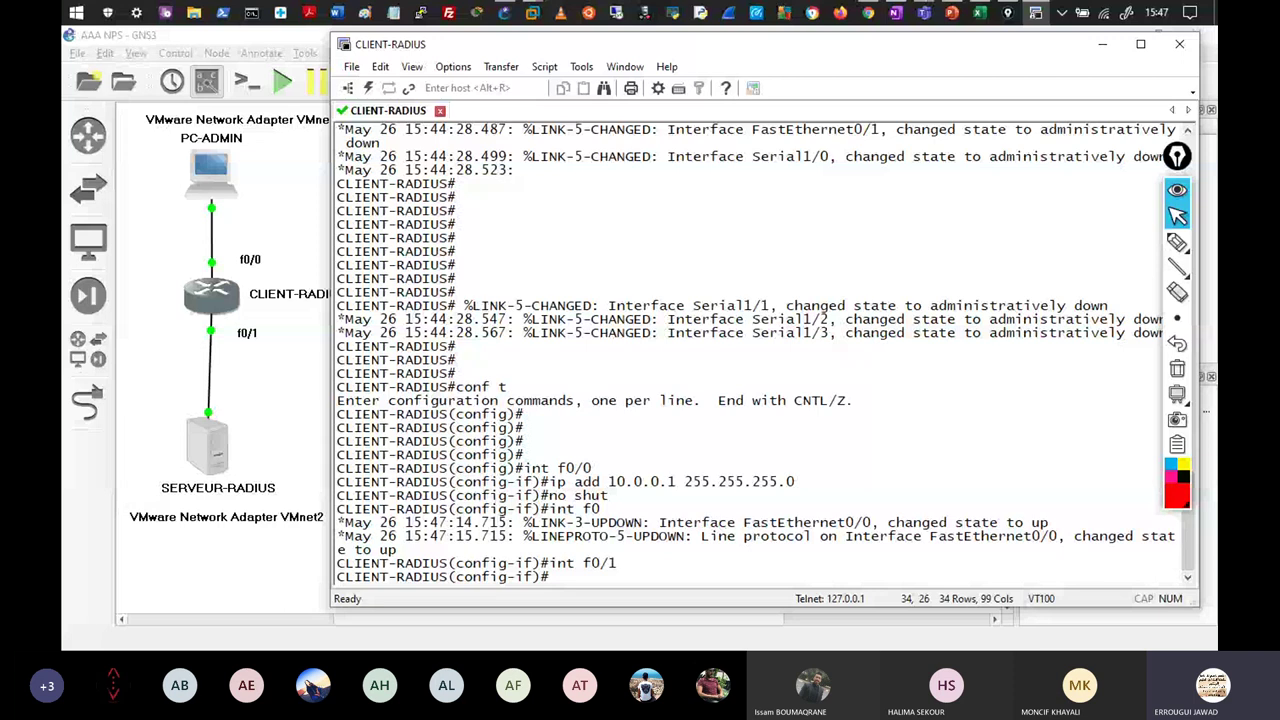
# Give f0/1 192.168.2.1 255.255.255.0, enable it, and ping 192.168.2.100.
pyautogui.write('ip add 192?.168.2.1 255.25')
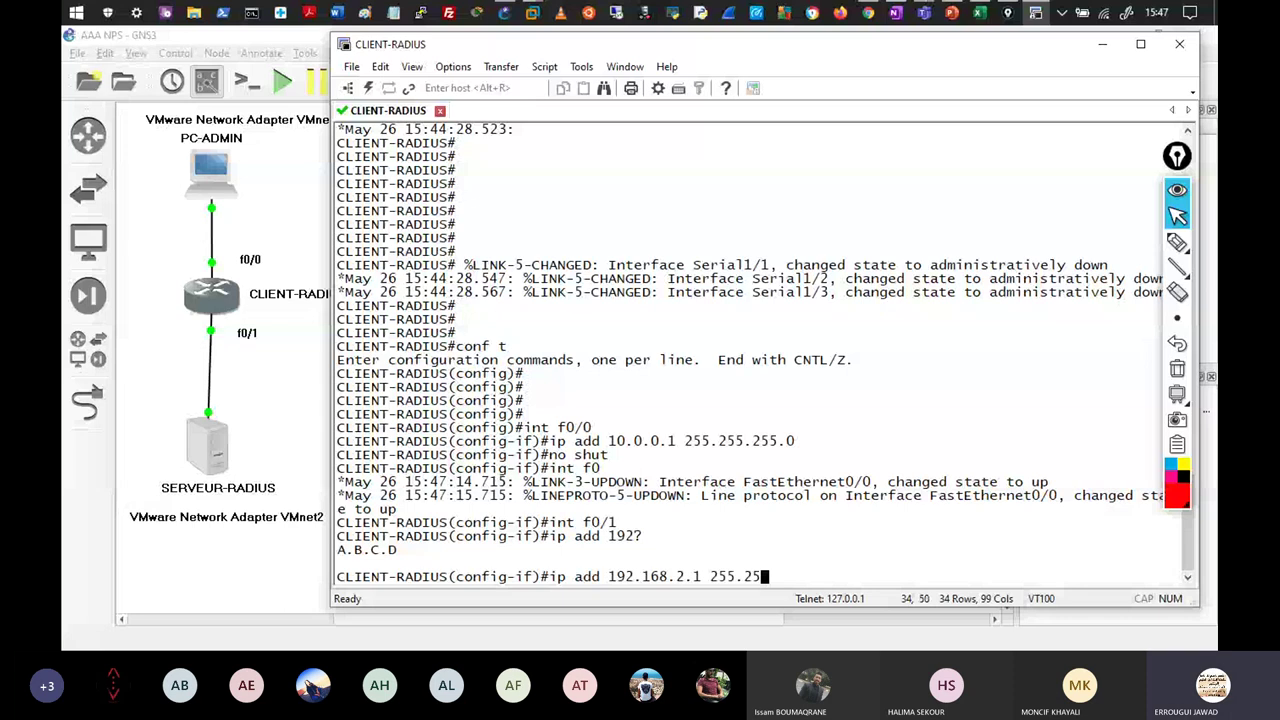
pyautogui.write('5.255.0')
pyautogui.press('Return')
pyautogui.write('no shut')
pyautogui.press('Return')
pyautogui.press('Return')
pyautogui.press('Return')
pyautogui.press('Return')
pyautogui.press('Return')
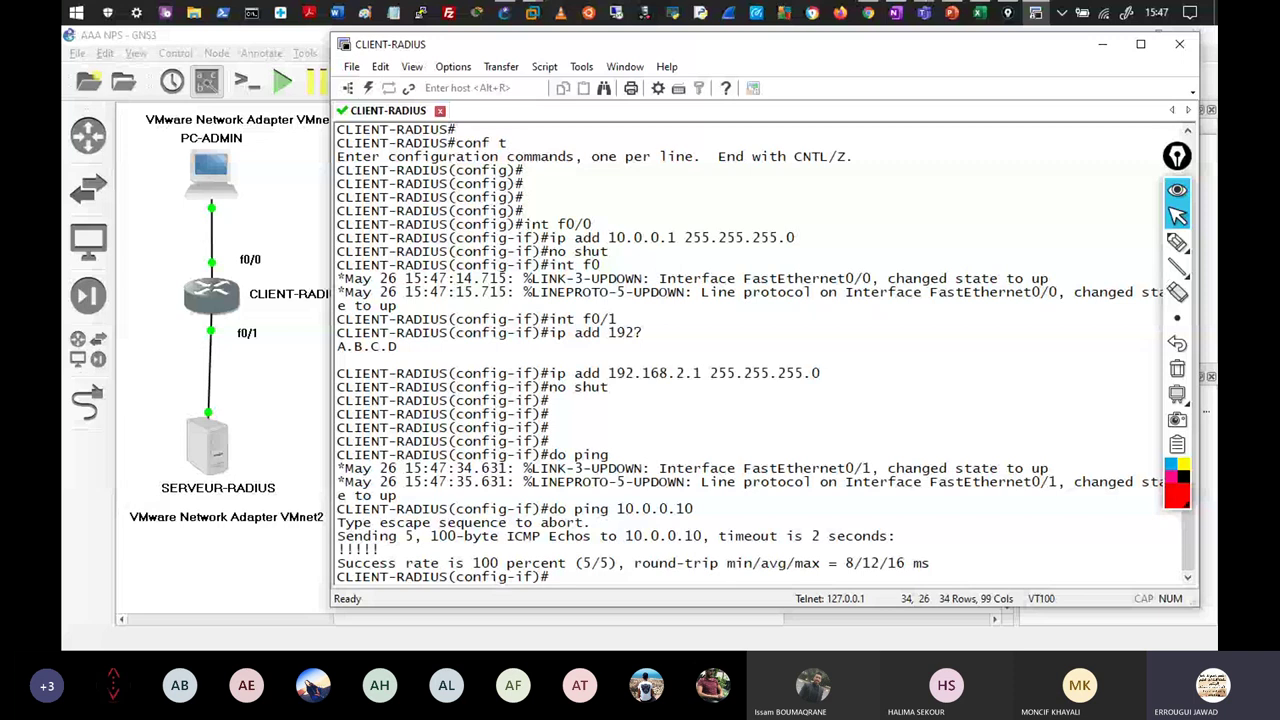
pyautogui.write('do ping 192.168.2.100')
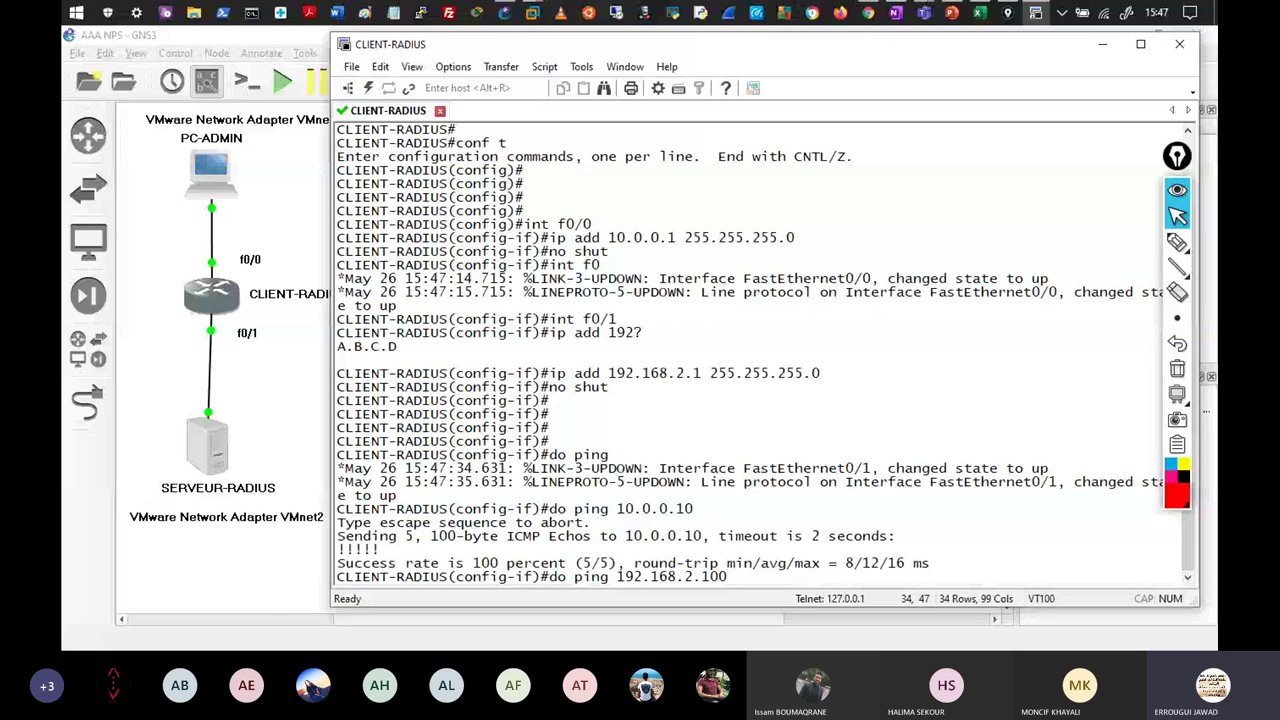
pyautogui.hotkey('alt', 'Tab')
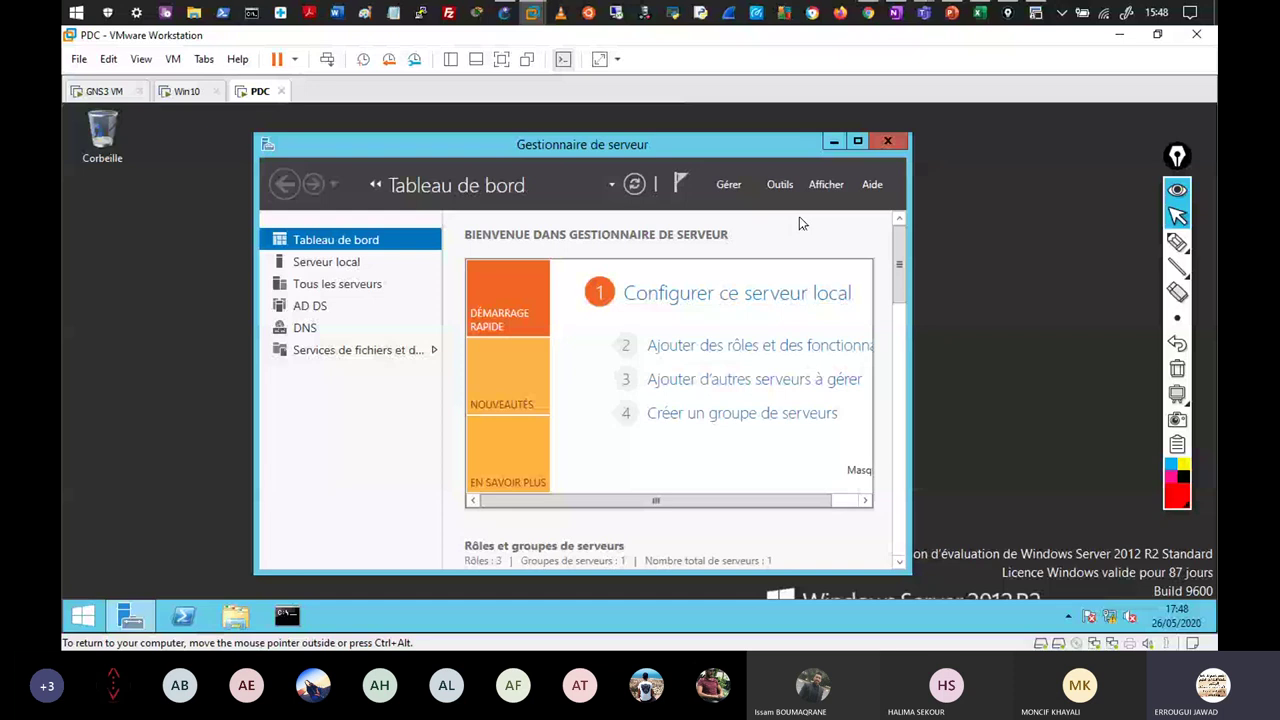
# Run Gérer > Ajouter des rôles et fonctionnalités and tick Services de stratégie et d'accès réseau.
pyautogui.click(780, 184)
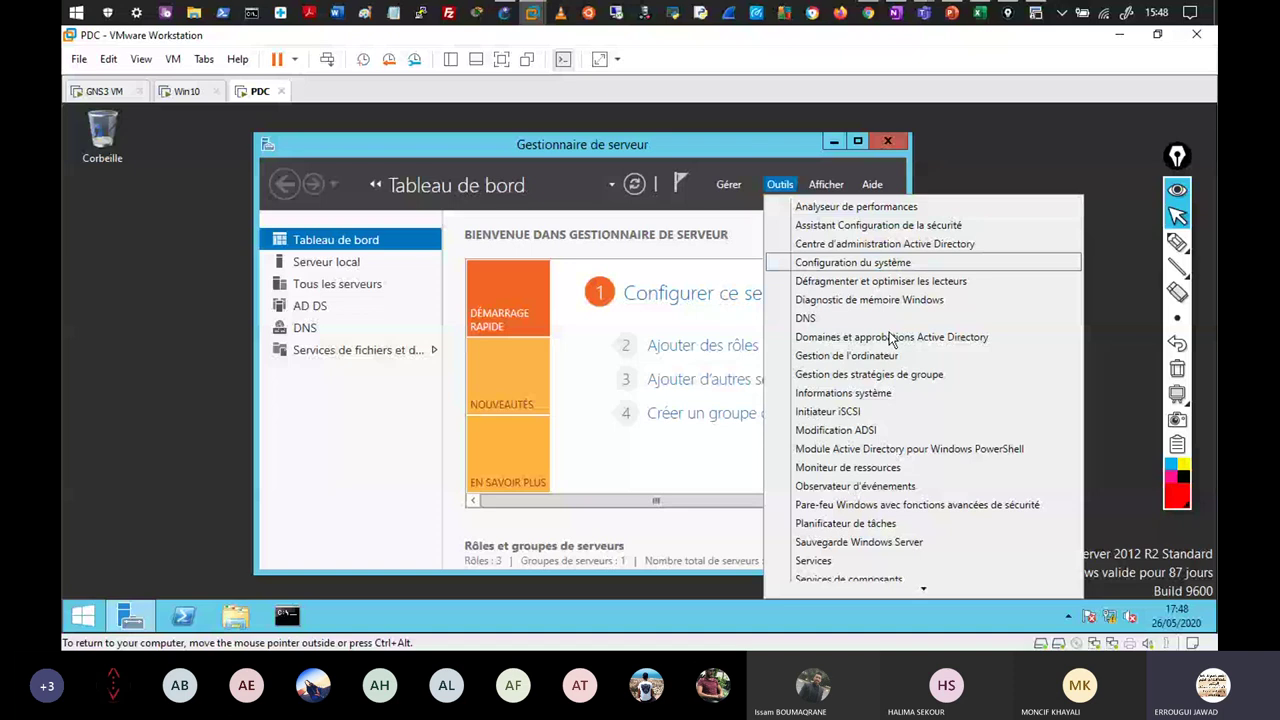
pyautogui.press('Escape')
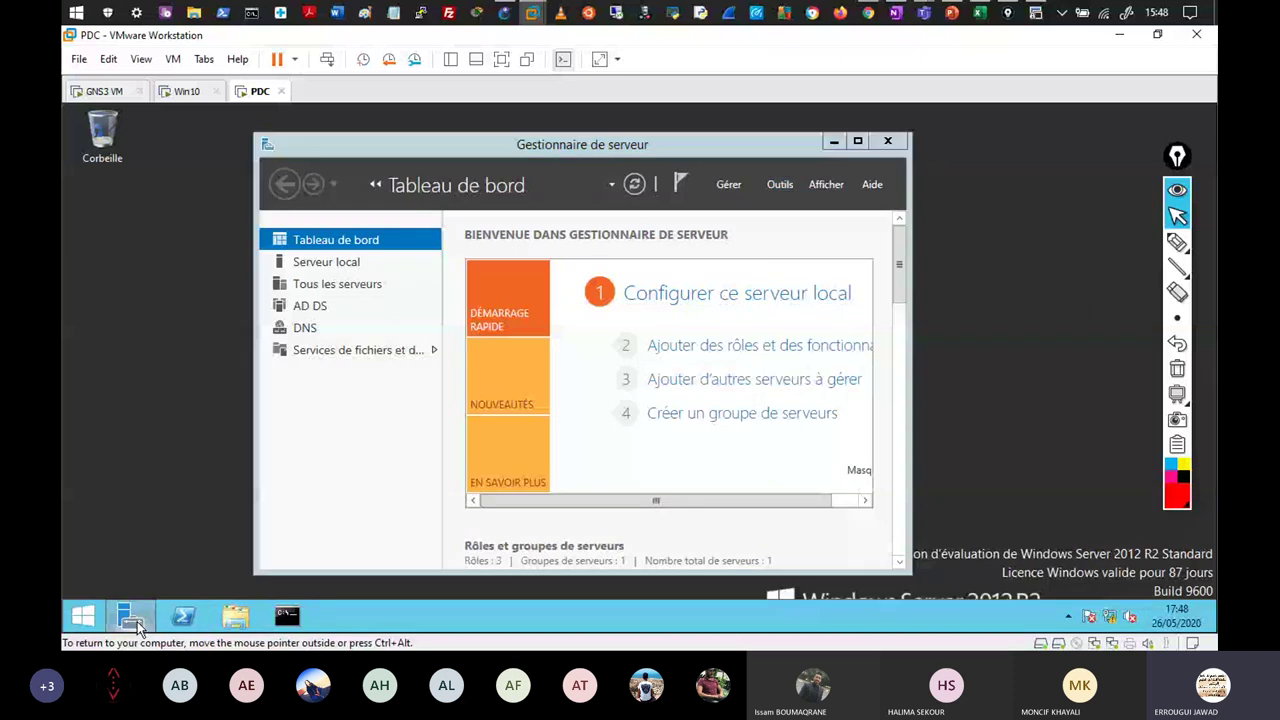
pyautogui.click(730, 185)
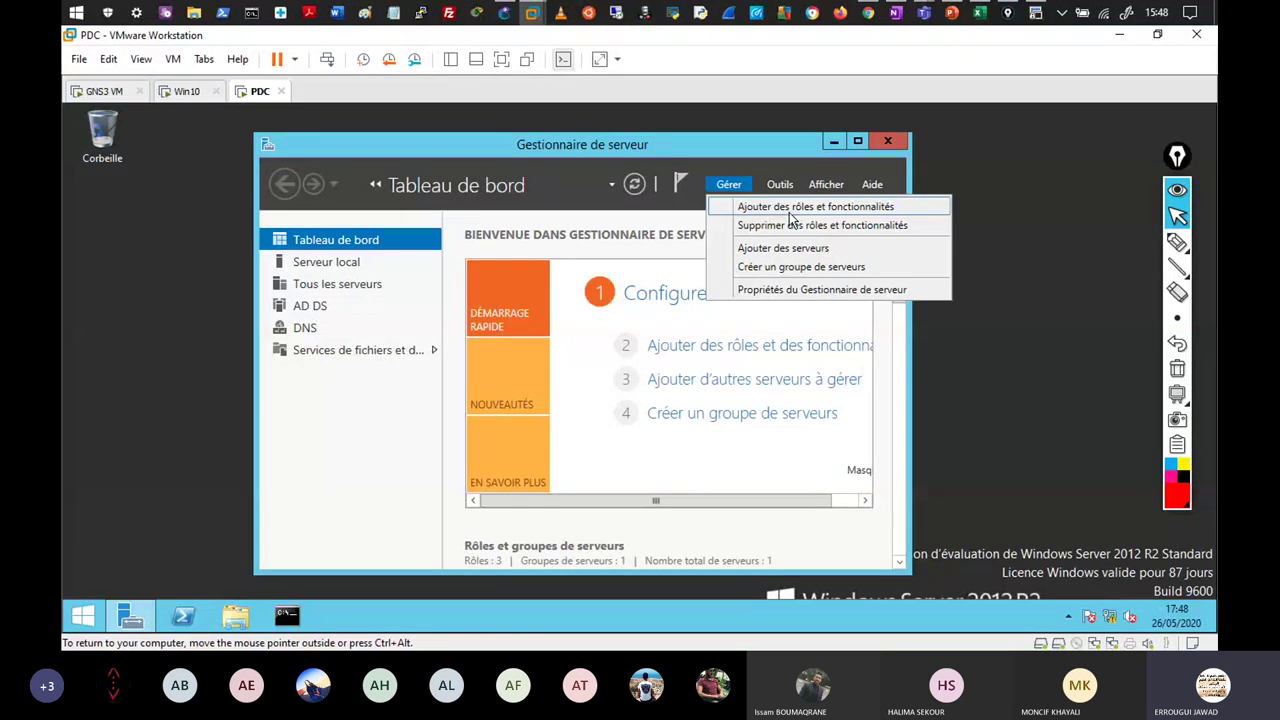
pyautogui.click(790, 212)
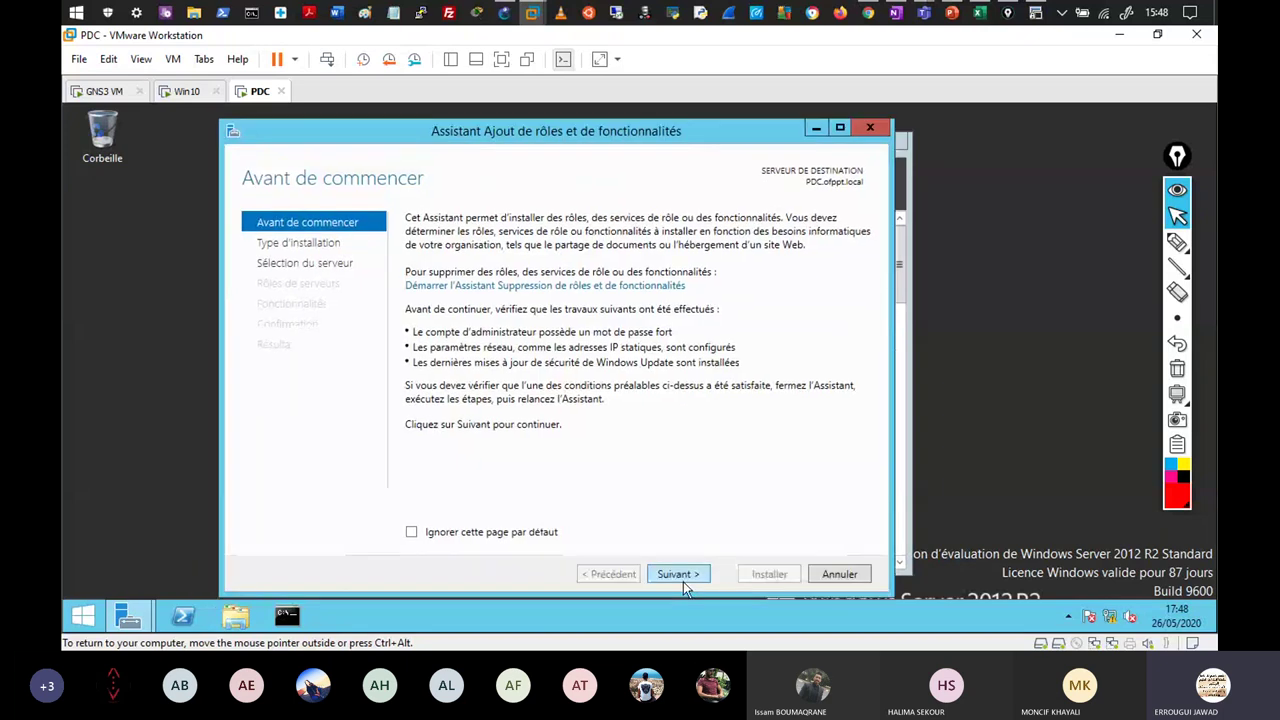
pyautogui.doubleClick(680, 576)
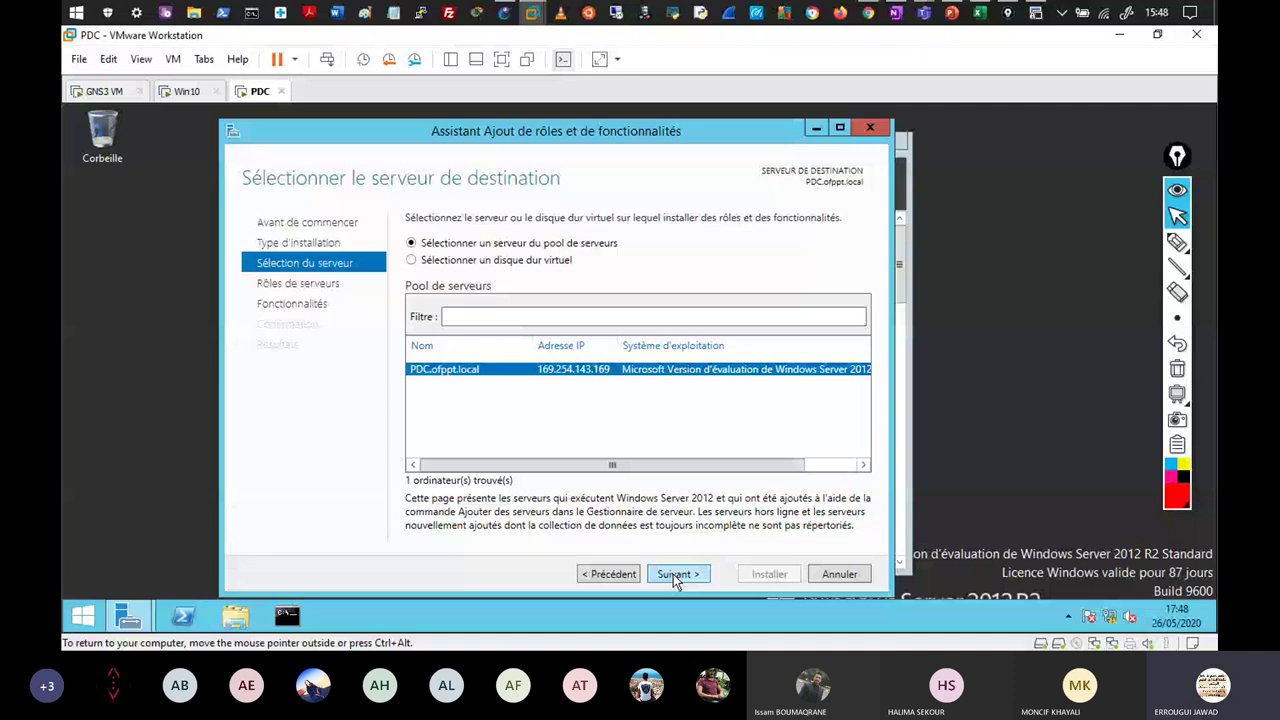
pyautogui.click(676, 576)
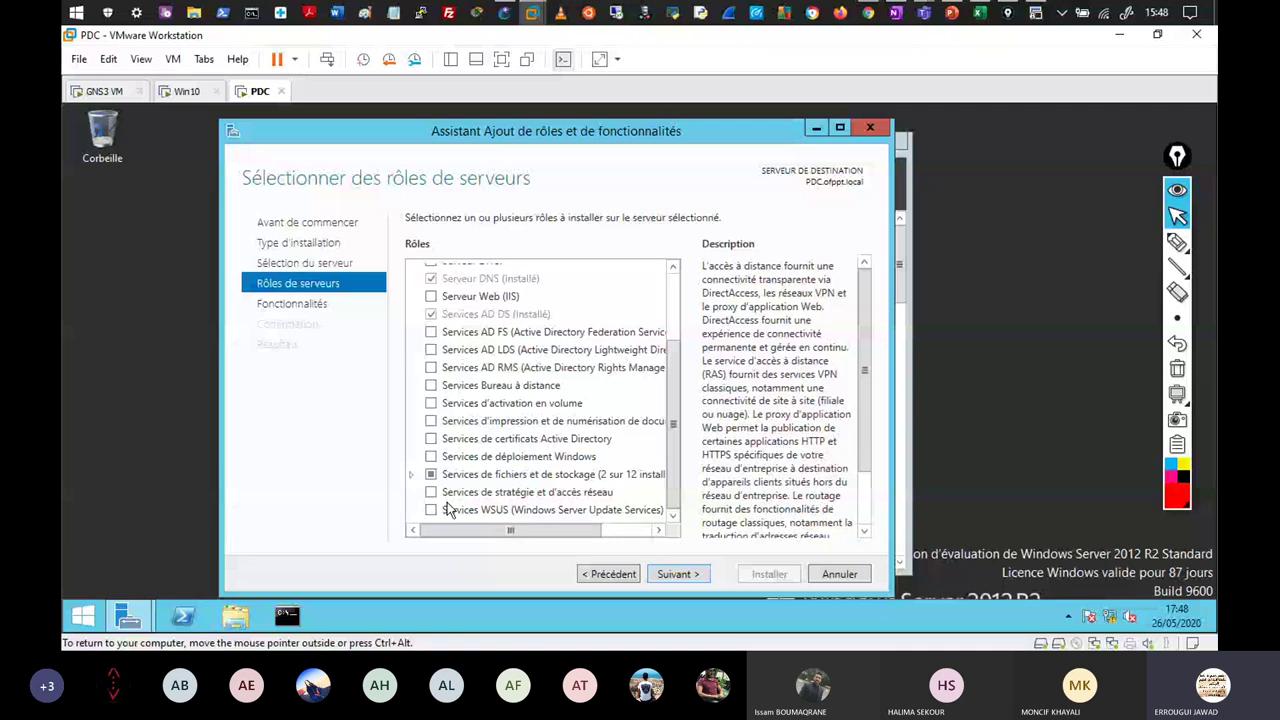
pyautogui.click(431, 492)
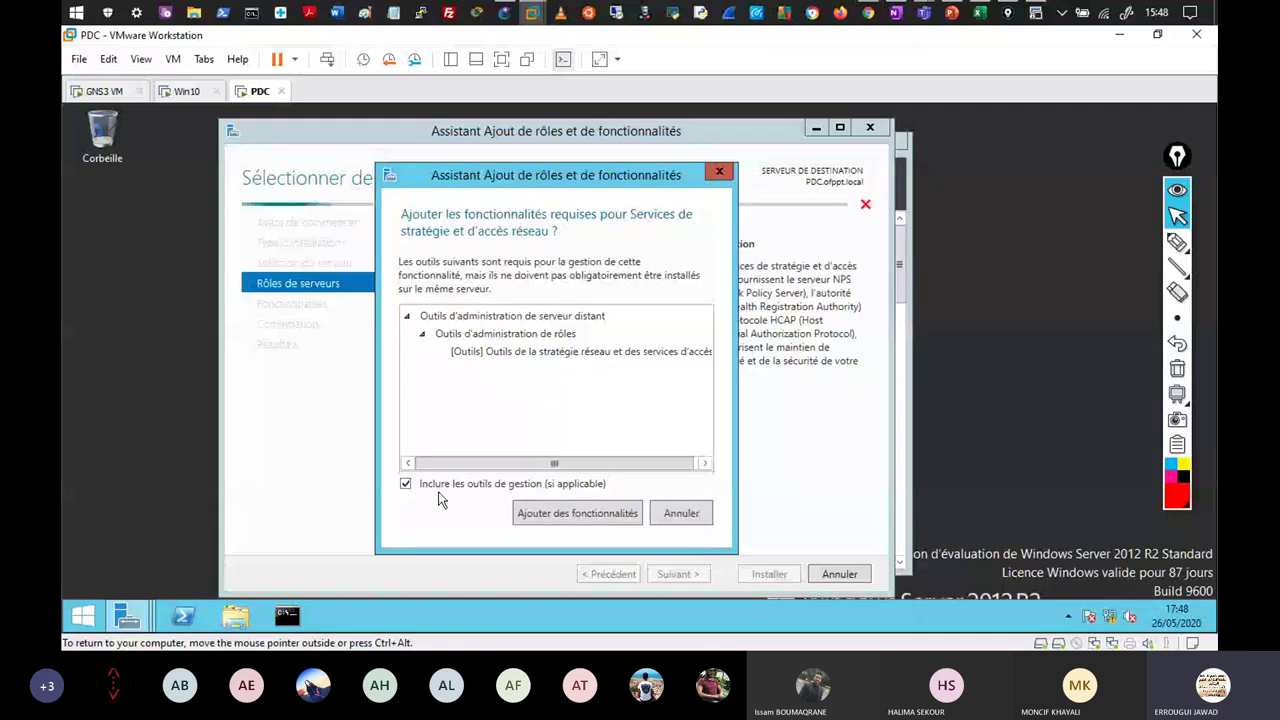
# Accept the required features, keep Serveur NPS selected, and begin the installation.
pyautogui.click(568, 515)
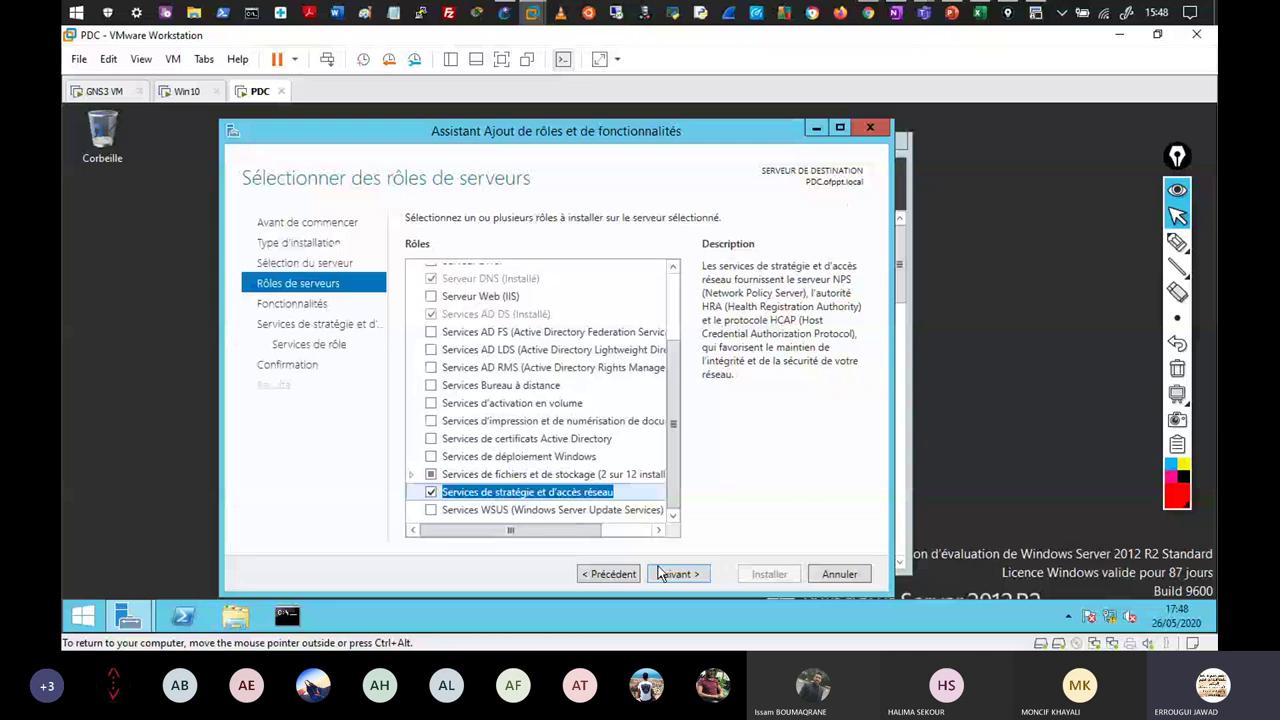
pyautogui.click(670, 576)
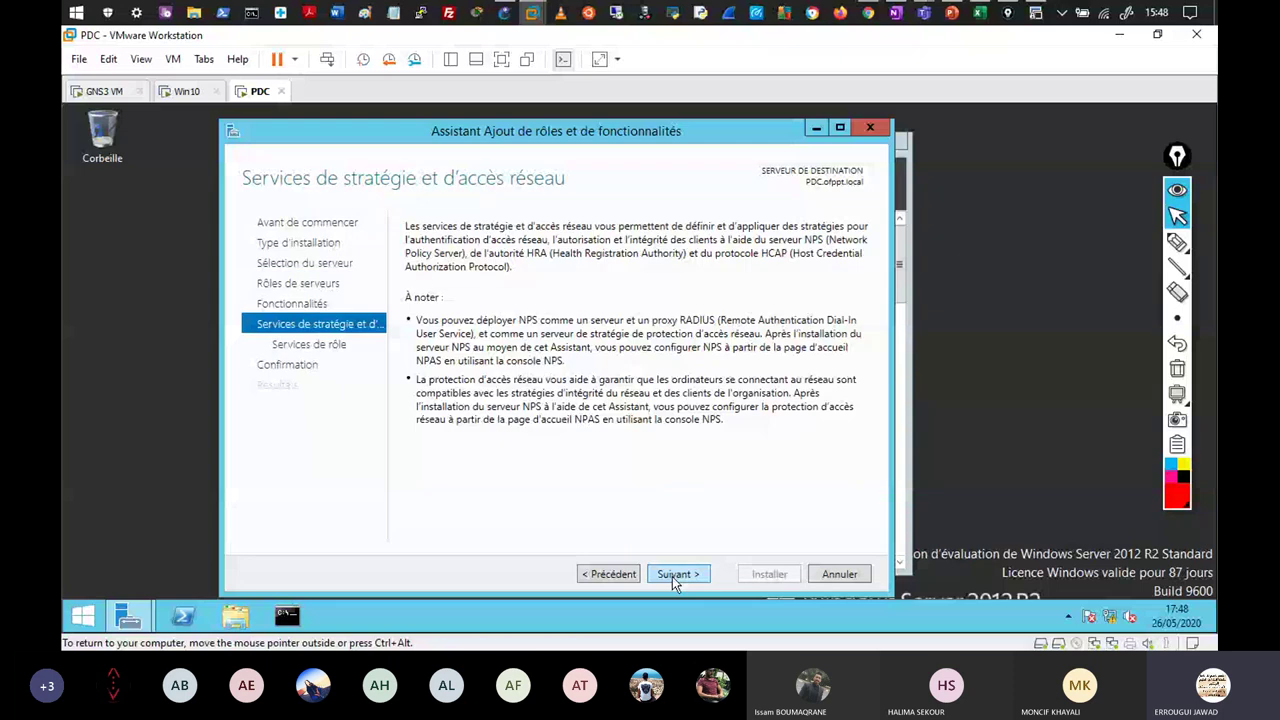
pyautogui.click(673, 576)
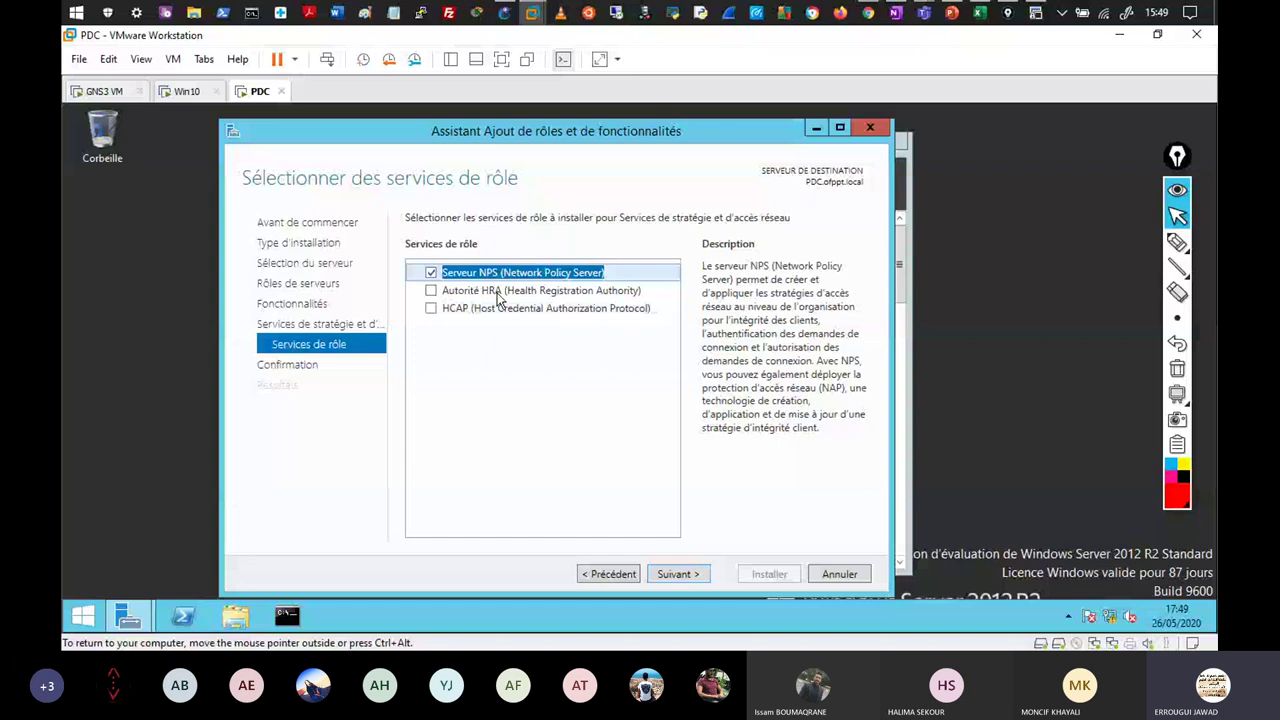
pyautogui.click(677, 574)
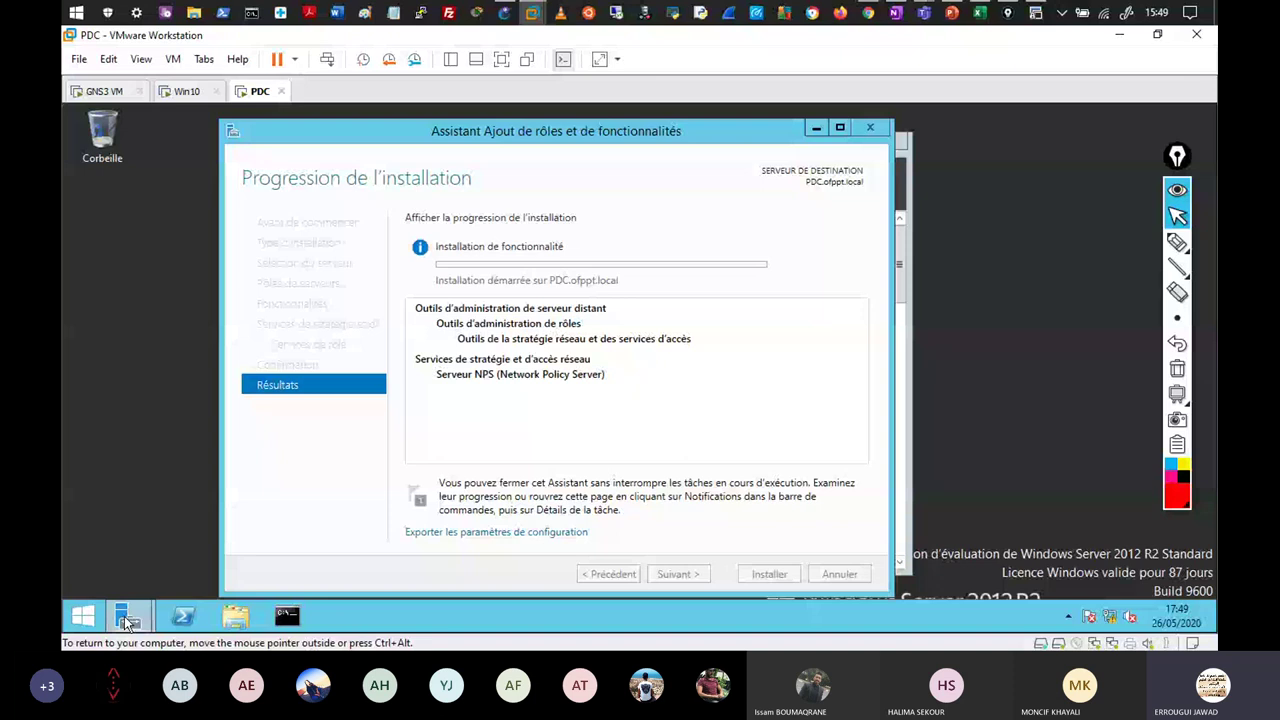
pyautogui.click(128, 621)
pyautogui.click(780, 184)
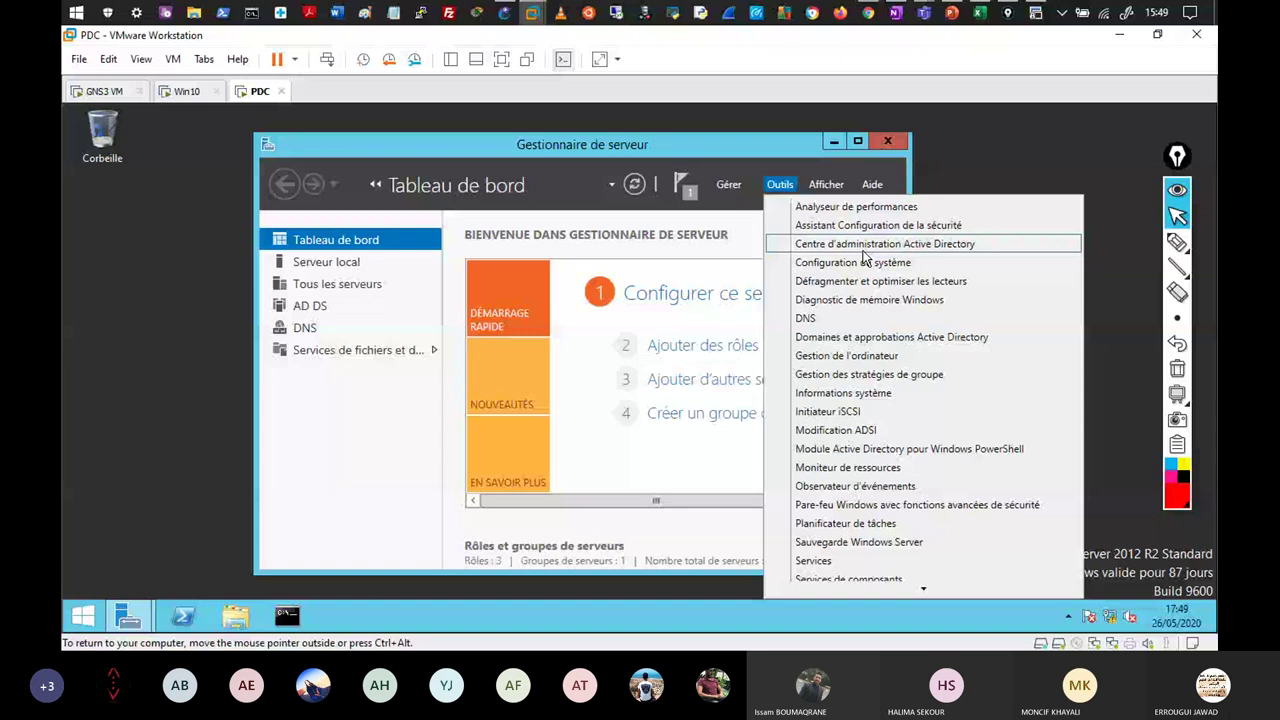
# Open Centre d'administration Active Directory on the ofppt (local) Users container.
pyautogui.click(866, 245)
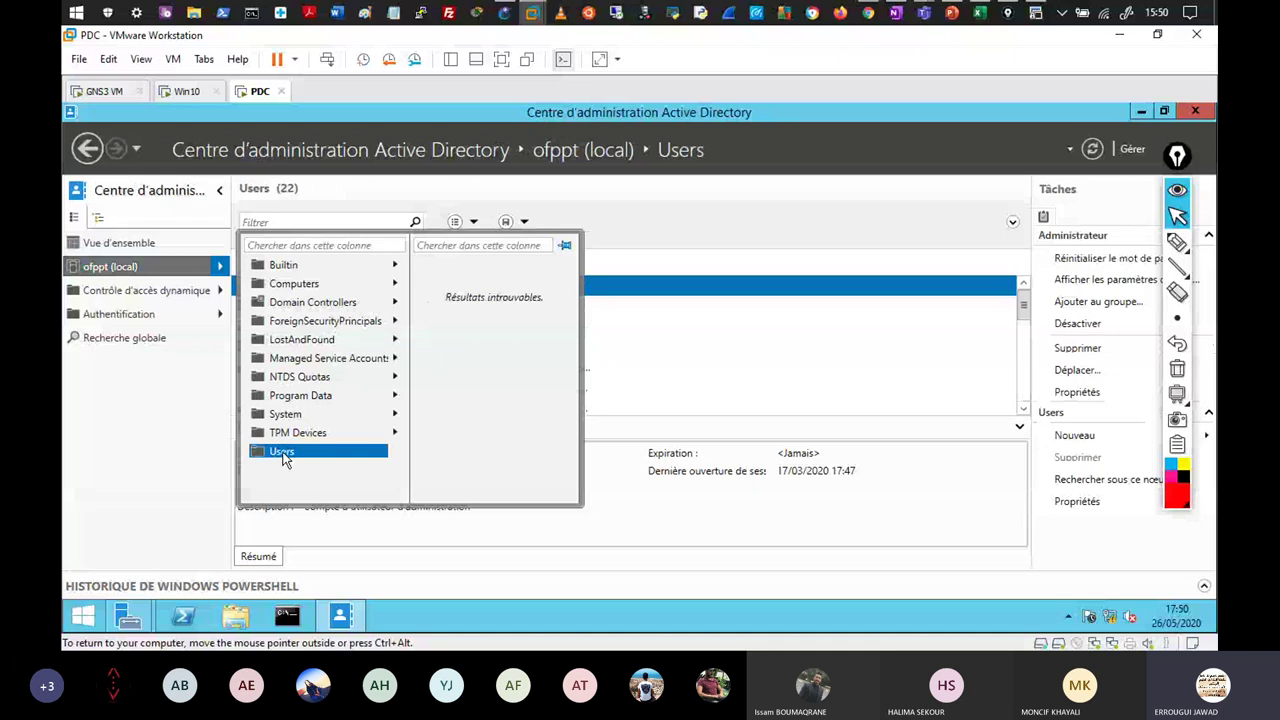
pyautogui.click(283, 451)
pyautogui.click(1074, 435)
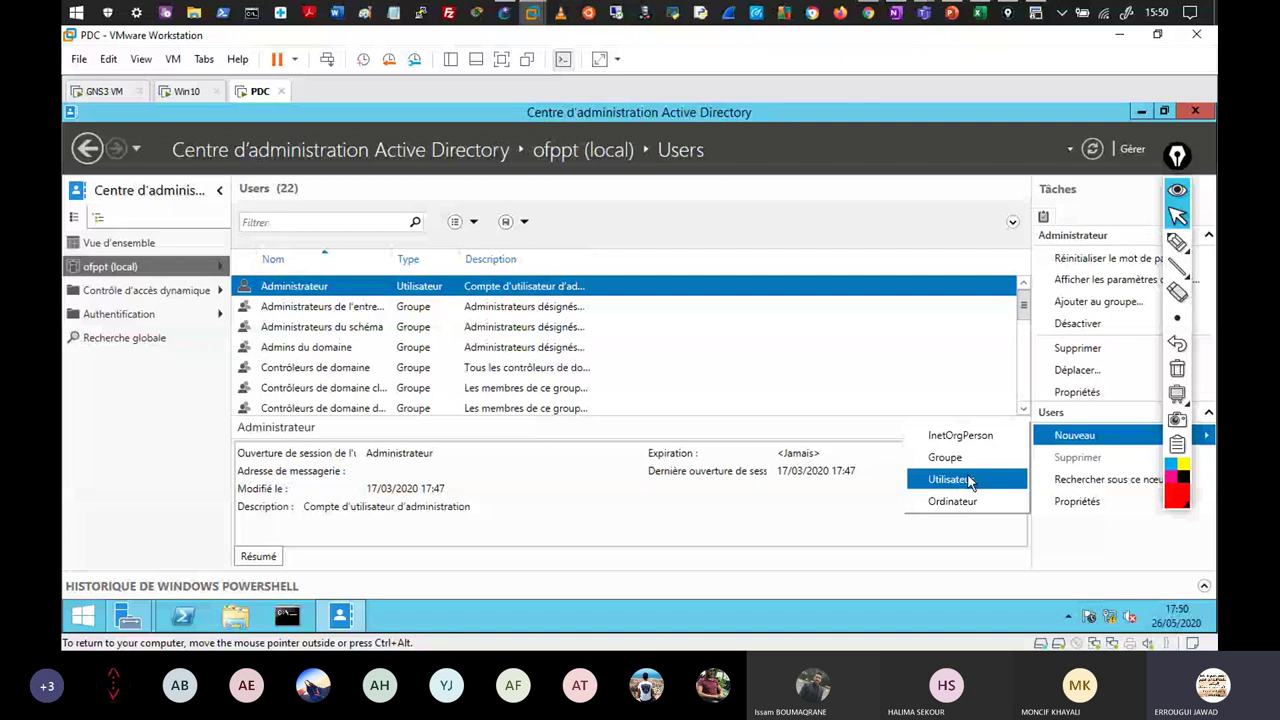
# Choose Nouveau > Utilisateur from the Tâches pane for the Users container.
pyautogui.click(966, 480)
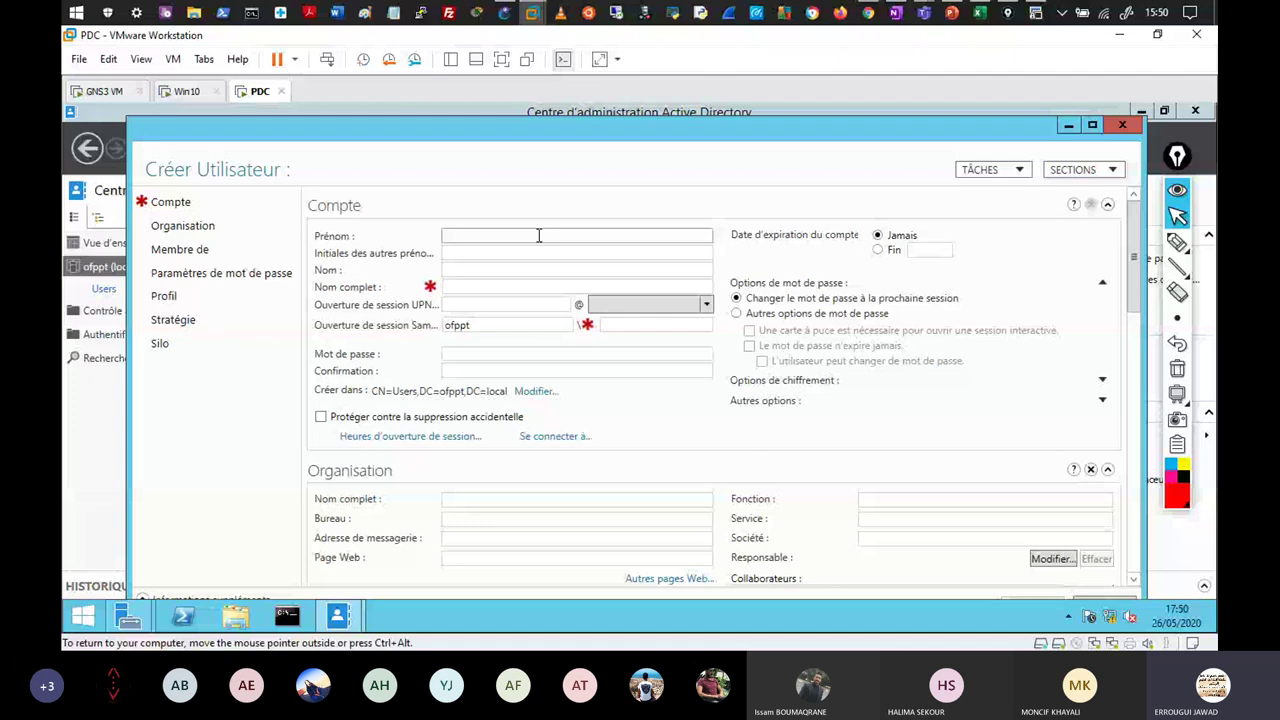
# Enter aaa-admin as the user's first name and pre-Windows 2000 logon name.
pyautogui.write('aaa-admin')
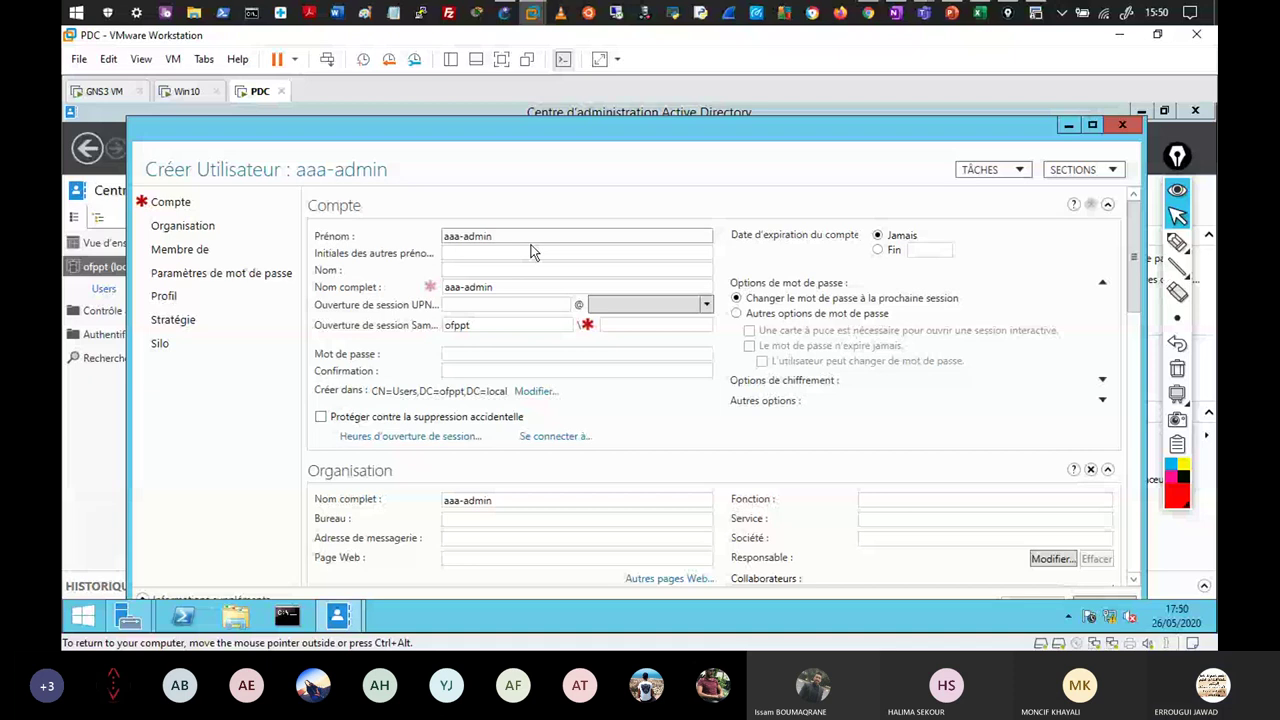
pyautogui.click(650, 325)
pyautogui.write('aaa-')
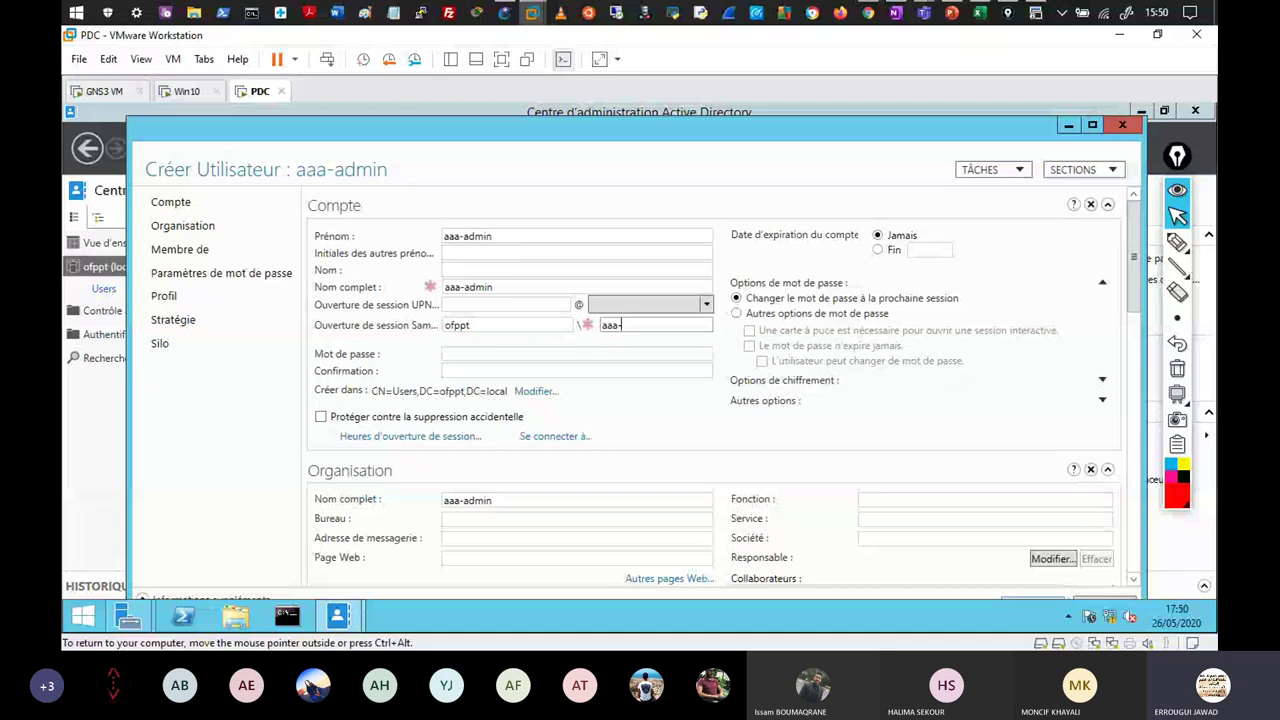
pyautogui.write('admin')
pyautogui.press('Tab')
# Set and confirm the account password, pick Autres options de mot de passe, and save aaa-admin.
pyautogui.click(736, 313)
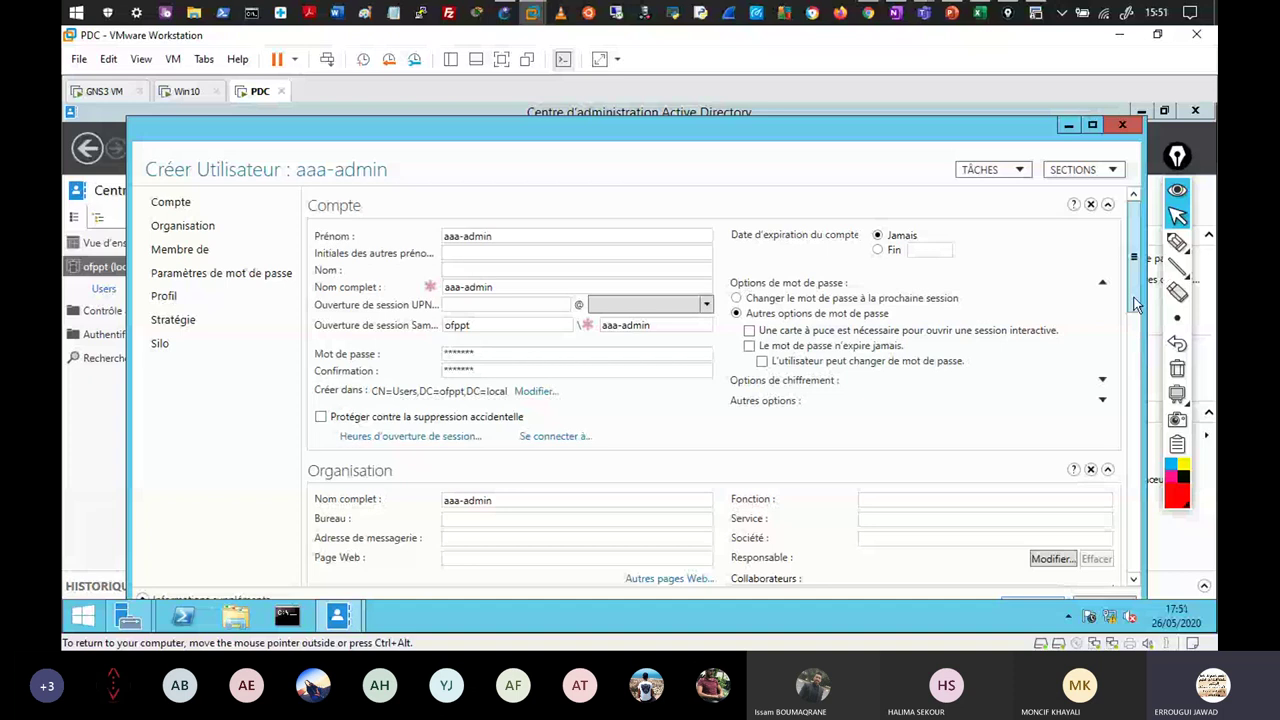
pyautogui.moveTo(1136, 304); pyautogui.dragTo(1142, 426)
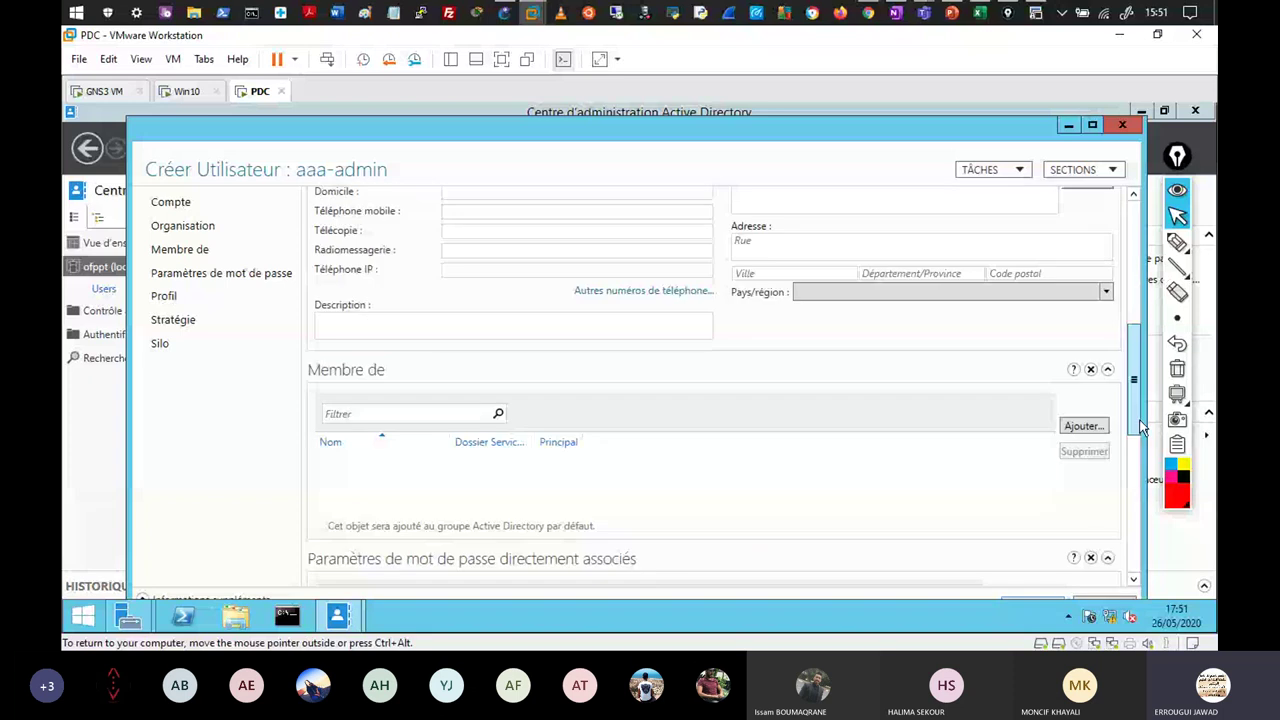
pyautogui.moveTo(1142, 426); pyautogui.dragTo(1175, 620)
pyautogui.hotkey('ctrl', 'alt', 'Return')
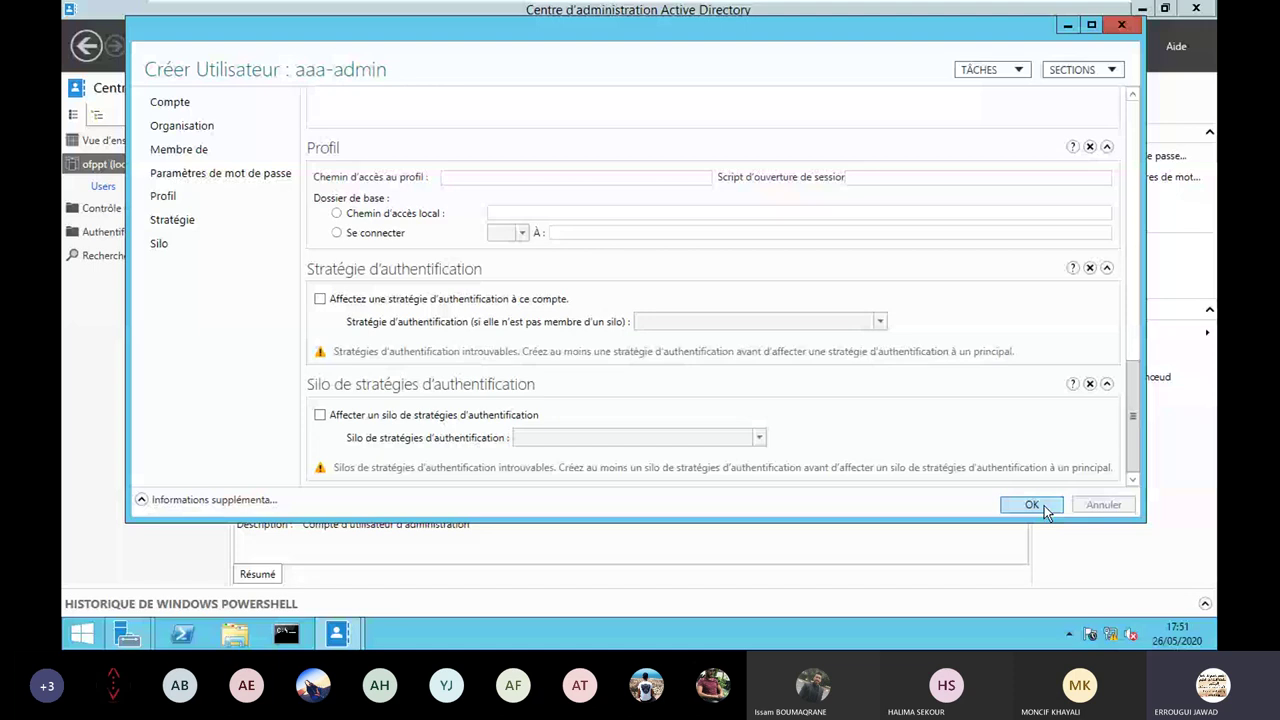
pyautogui.click(1031, 505)
pyautogui.rightClick(125, 172)
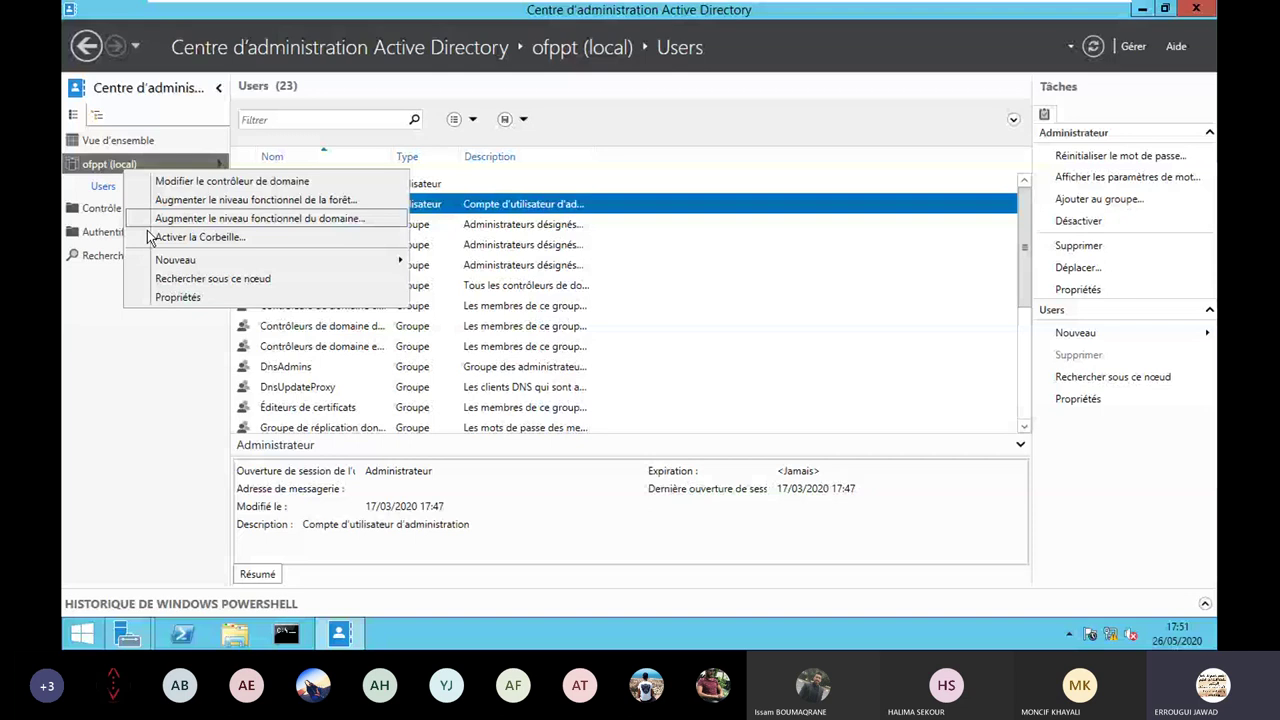
# Start a new domain user named aaa-tech with aaa-tech as its pre-Windows 2000 logon name.
pyautogui.moveTo(175, 260)
pyautogui.click(450, 260)
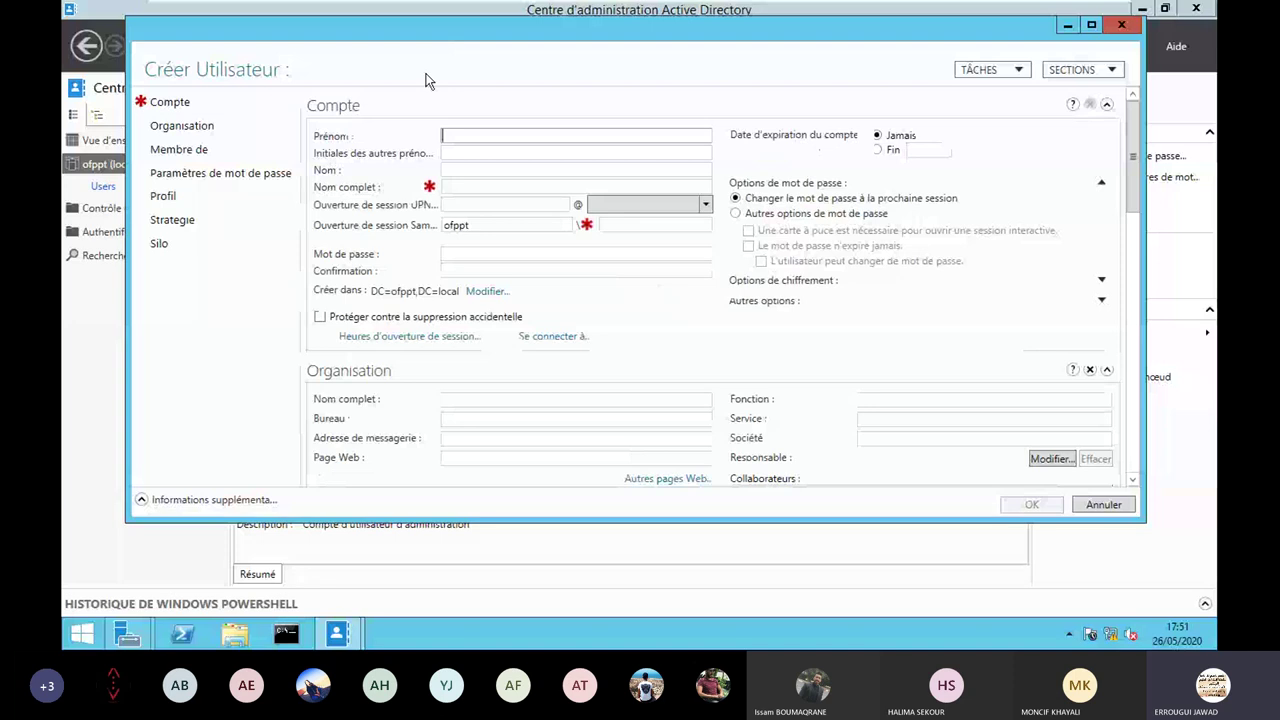
pyautogui.write('aaa-tech')
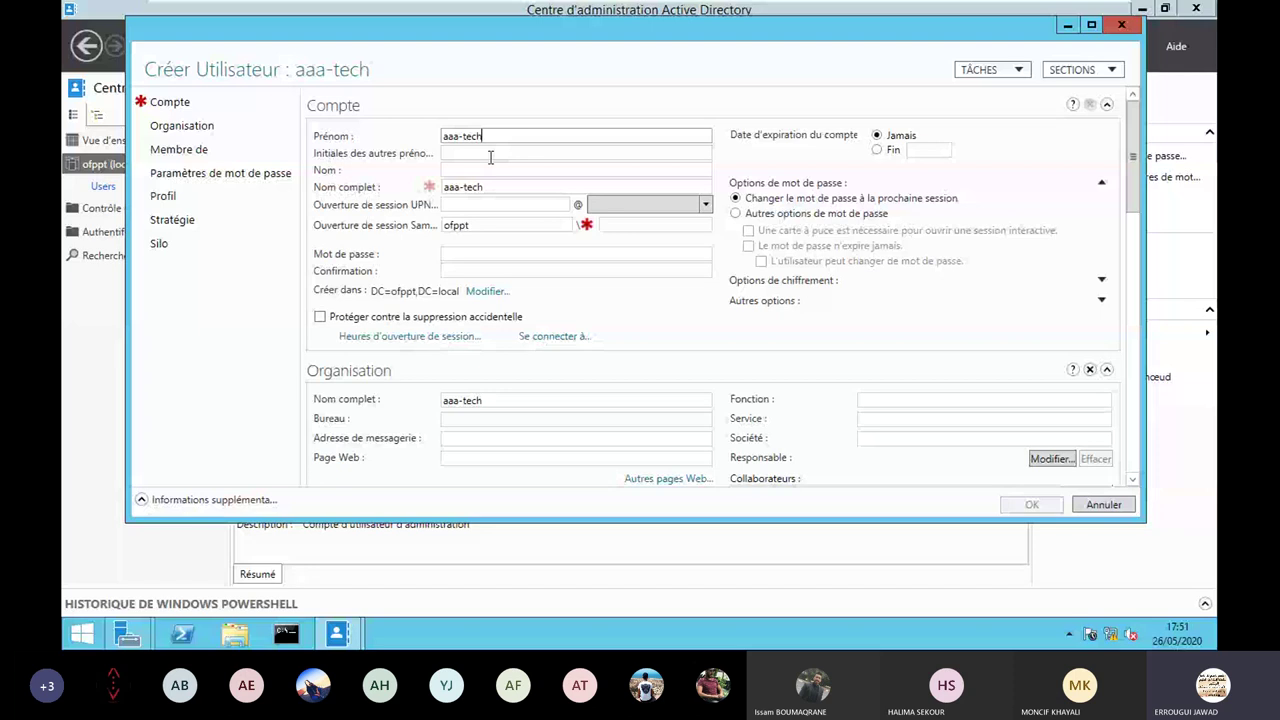
pyautogui.click(641, 224)
pyautogui.write('aaa-tech')
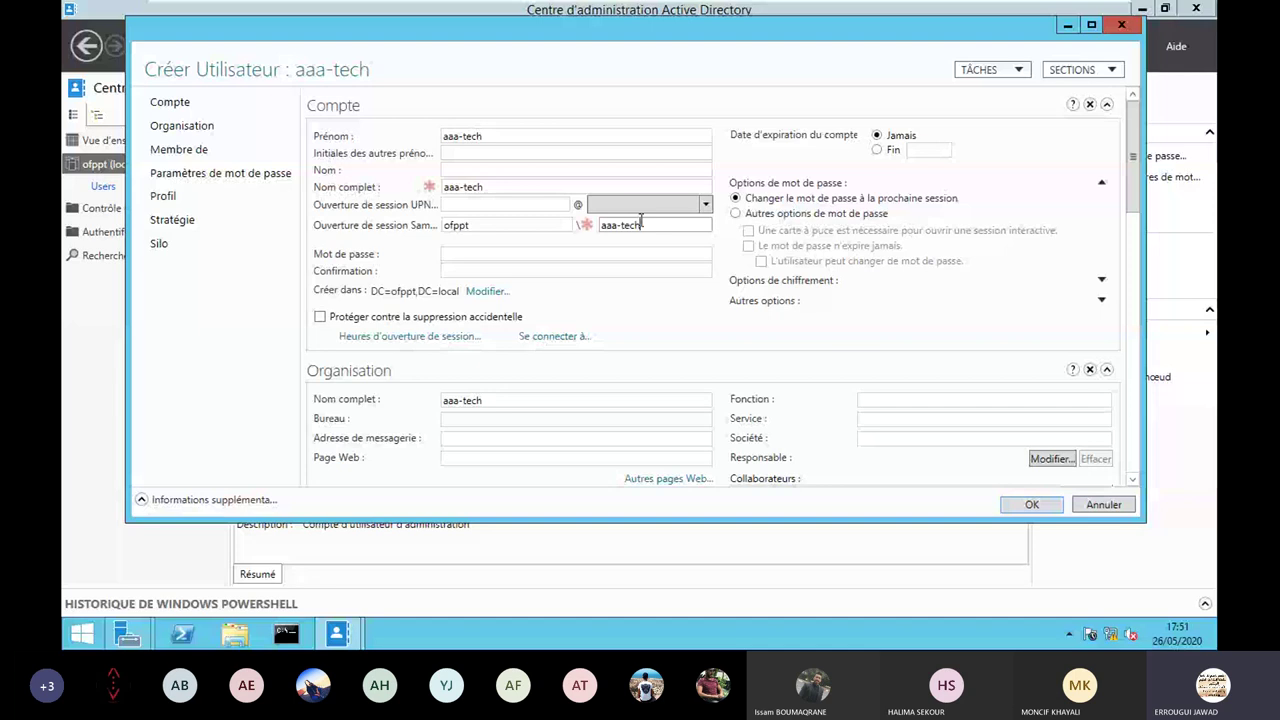
# Enter and confirm the account password, choose the other password options, and save the user.
pyautogui.press('Tab')
pyautogui.write('****')
pyautogui.write('***')
pyautogui.press('Tab')
pyautogui.write('**')
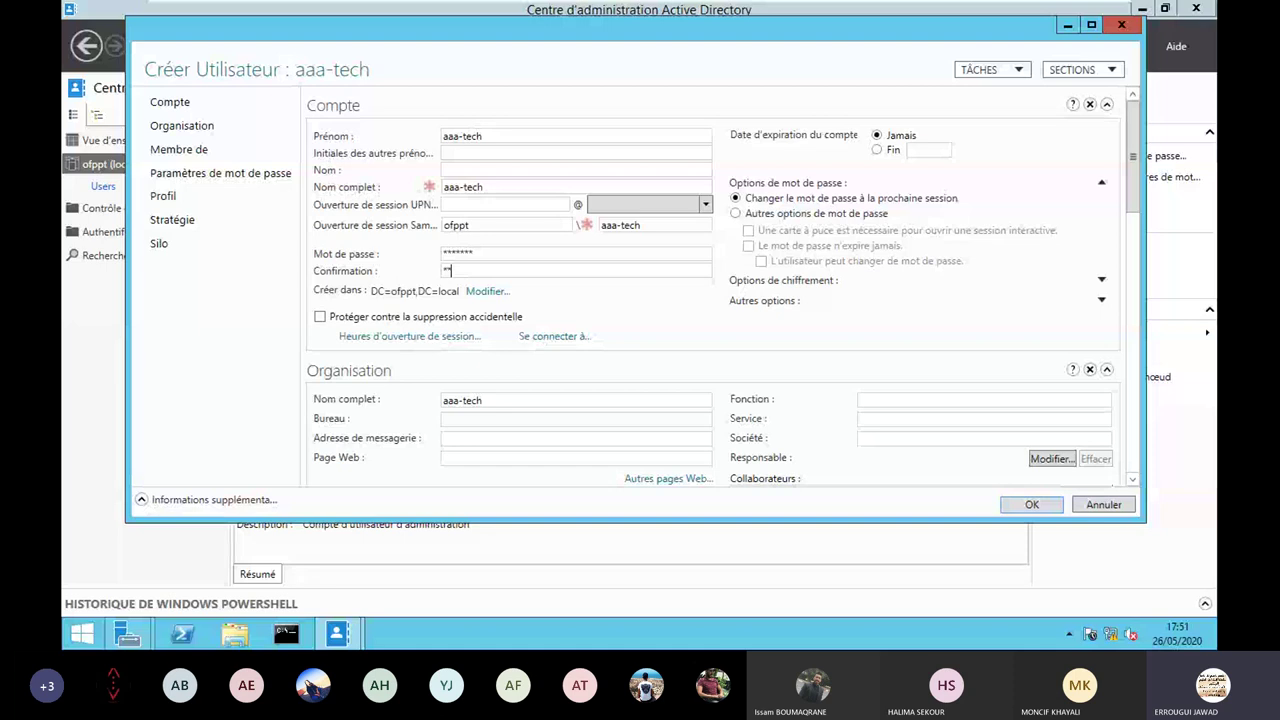
pyautogui.write('*****')
pyautogui.click(736, 213)
pyautogui.scroll(-1, 1142, 319)
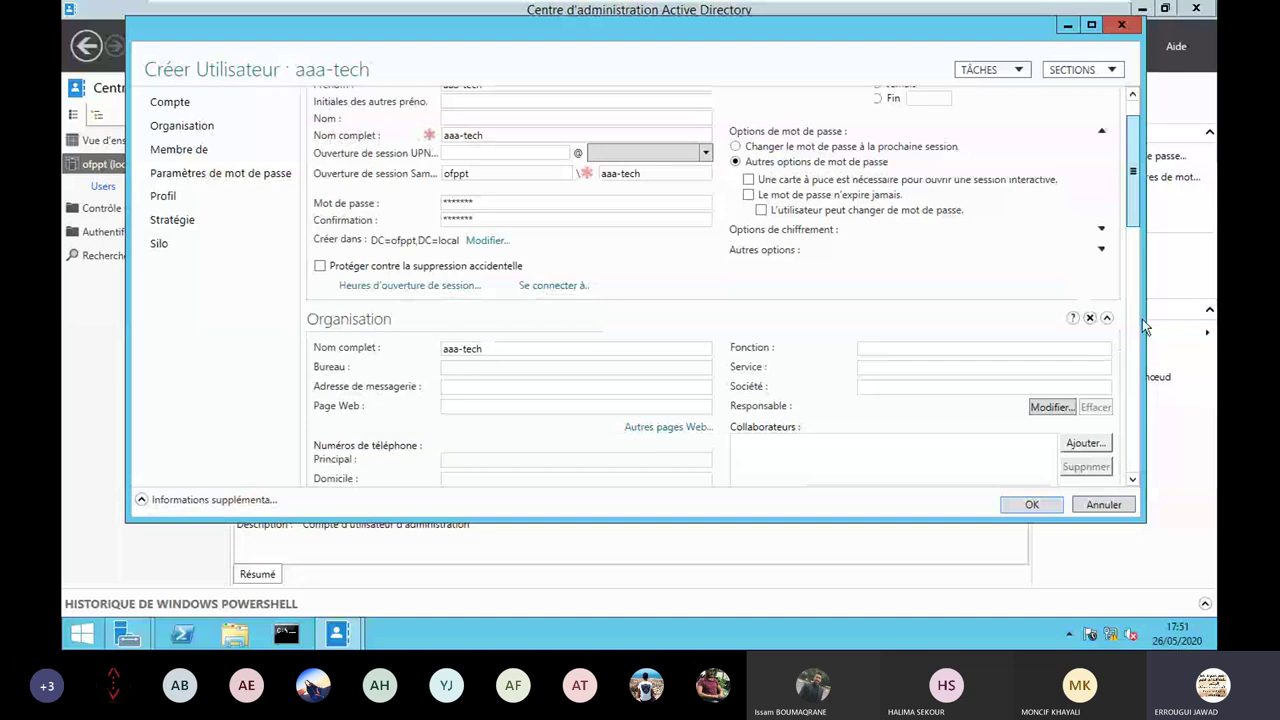
pyautogui.press('Return')
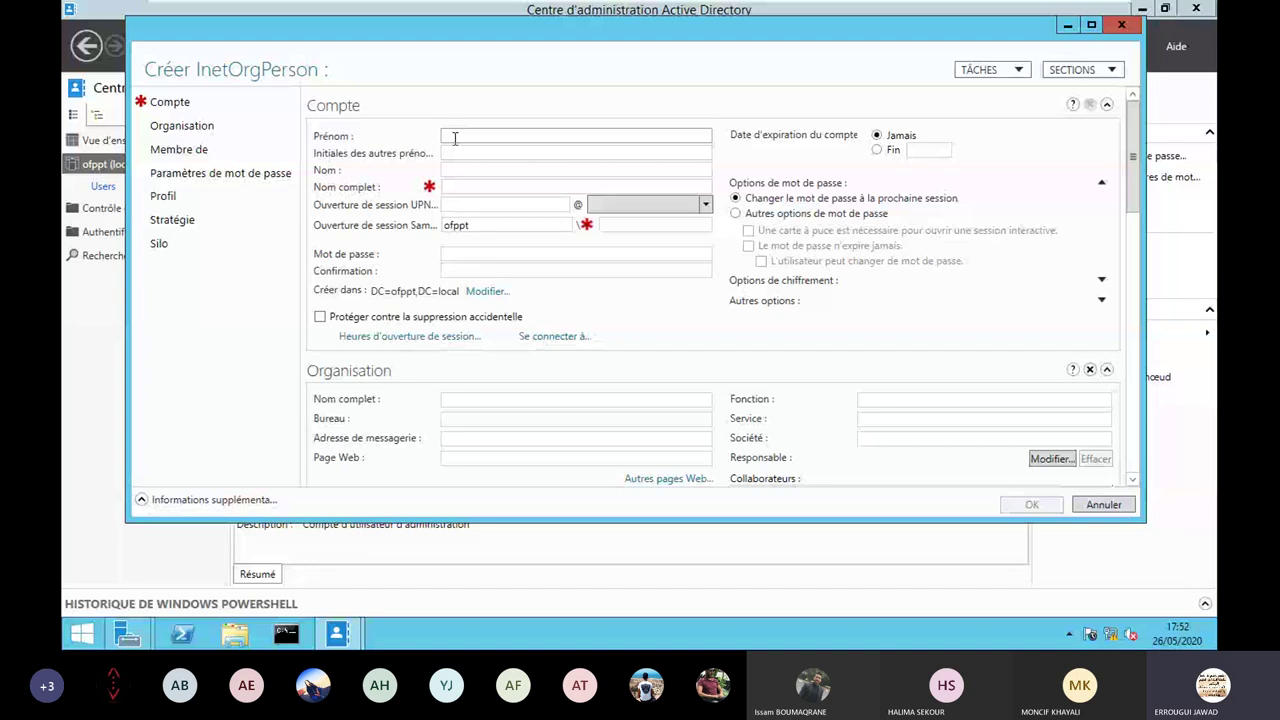
# Enter 'Ingénieurs Réseau' as the InetOrgPerson first name before discarding the entry.
pyautogui.click(455, 137)
pyautogui.write('Ingénieurs')
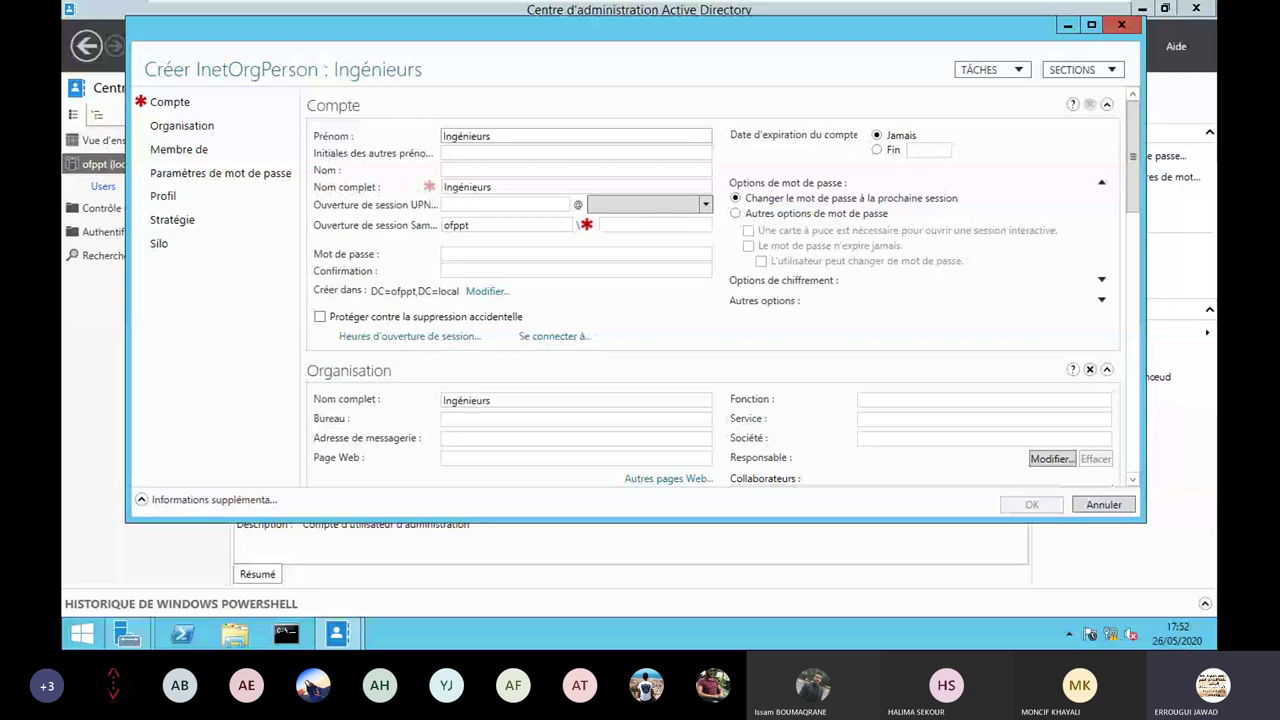
pyautogui.write(' Résea')
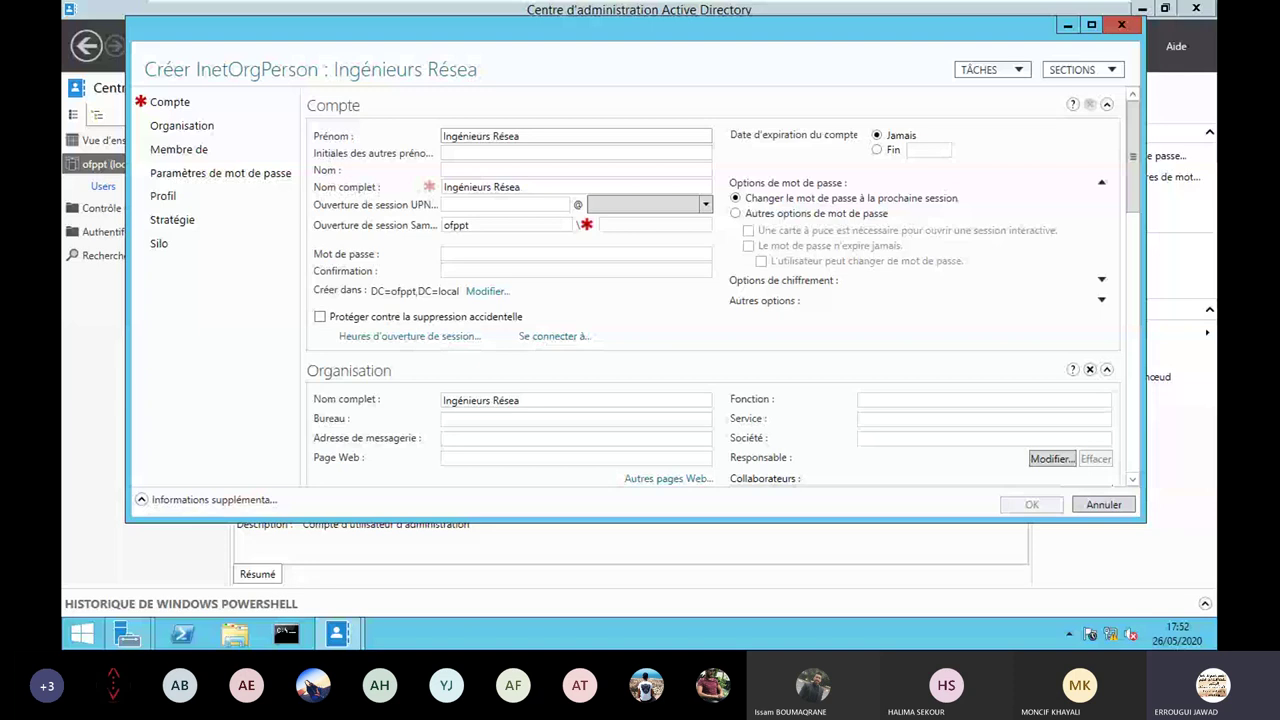
pyautogui.write('u')
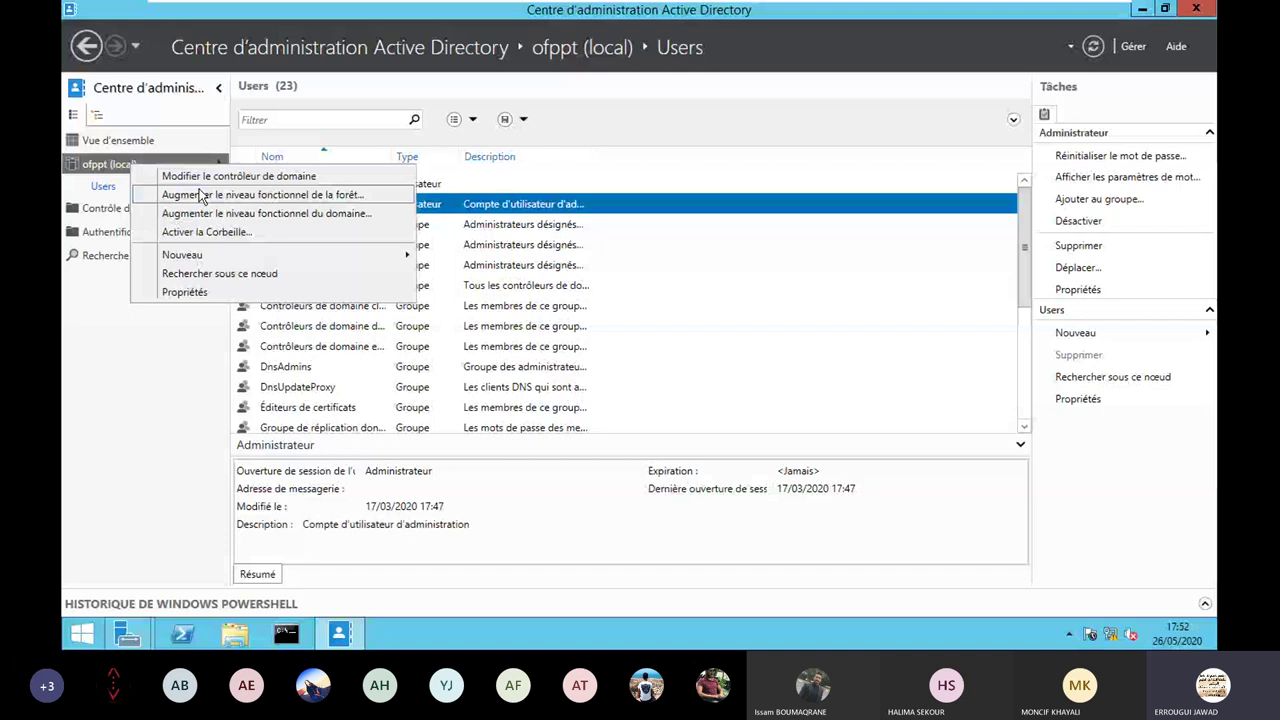
pyautogui.moveTo(390, 254)
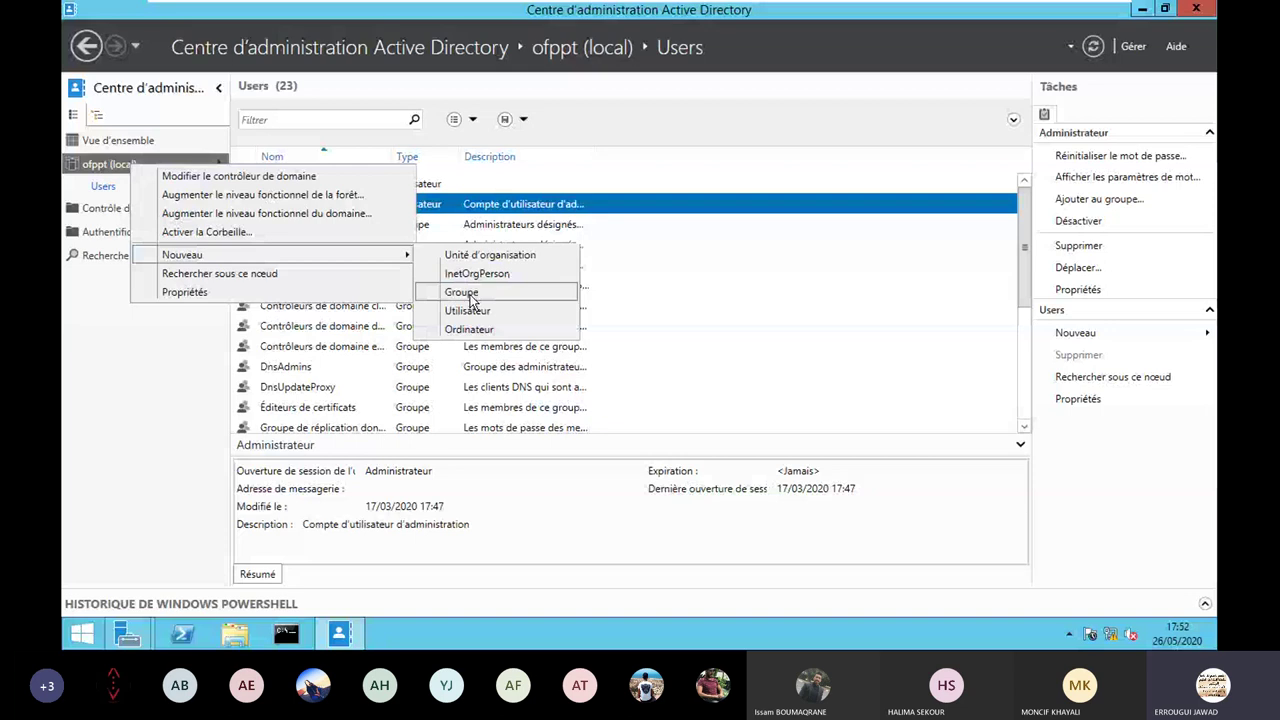
# Create the Ingénieurs Réseau group with aaa-admin added under Membres, and save it.
pyautogui.click(462, 292)
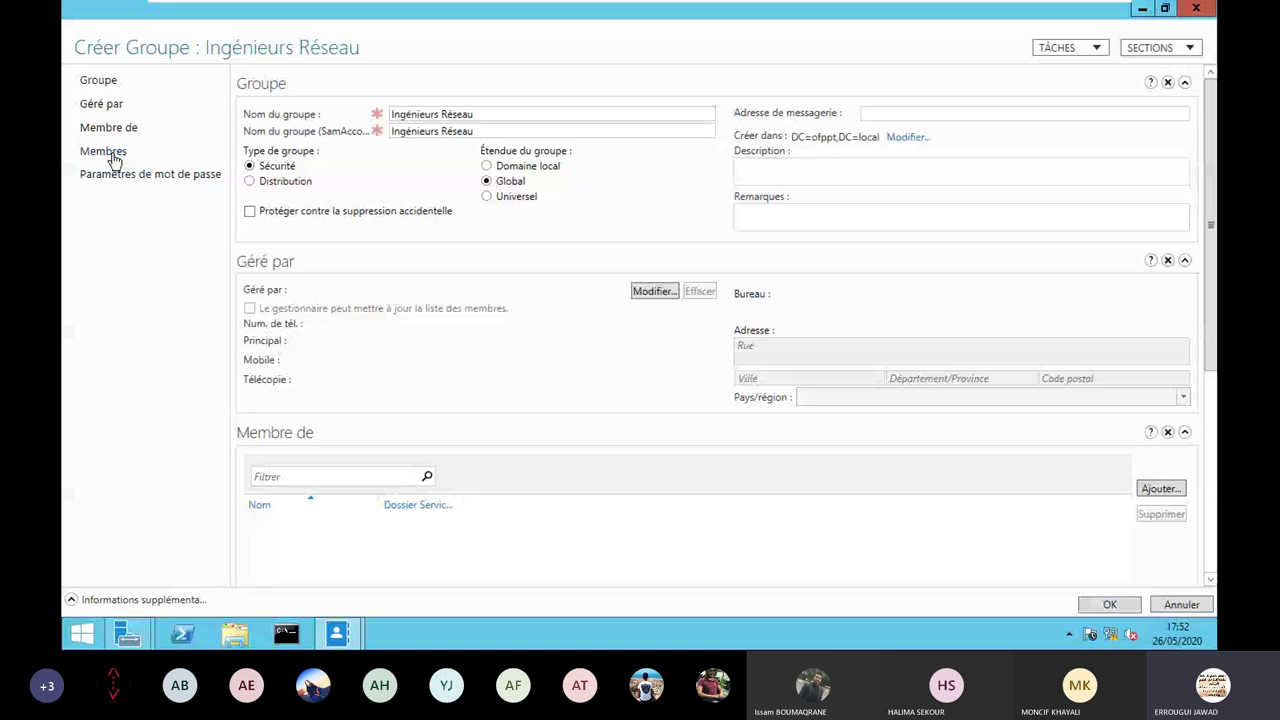
pyautogui.click(110, 151)
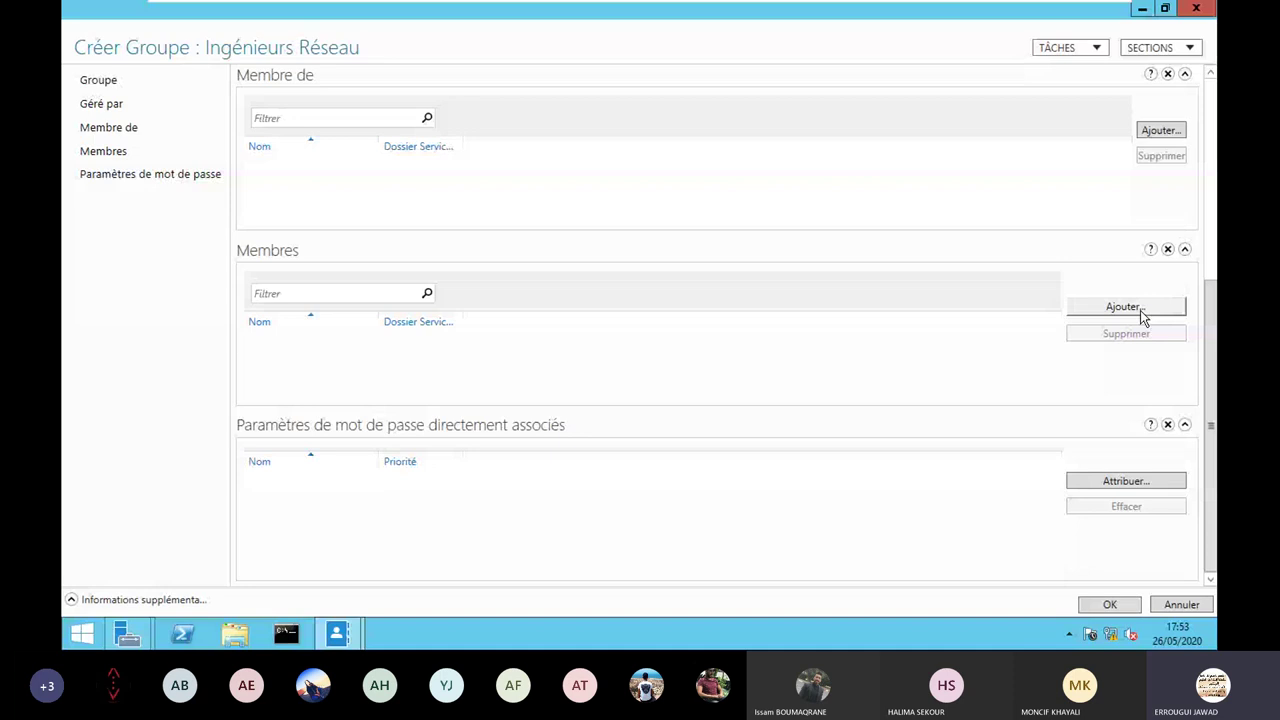
pyautogui.click(1125, 307)
pyautogui.write('aaa-')
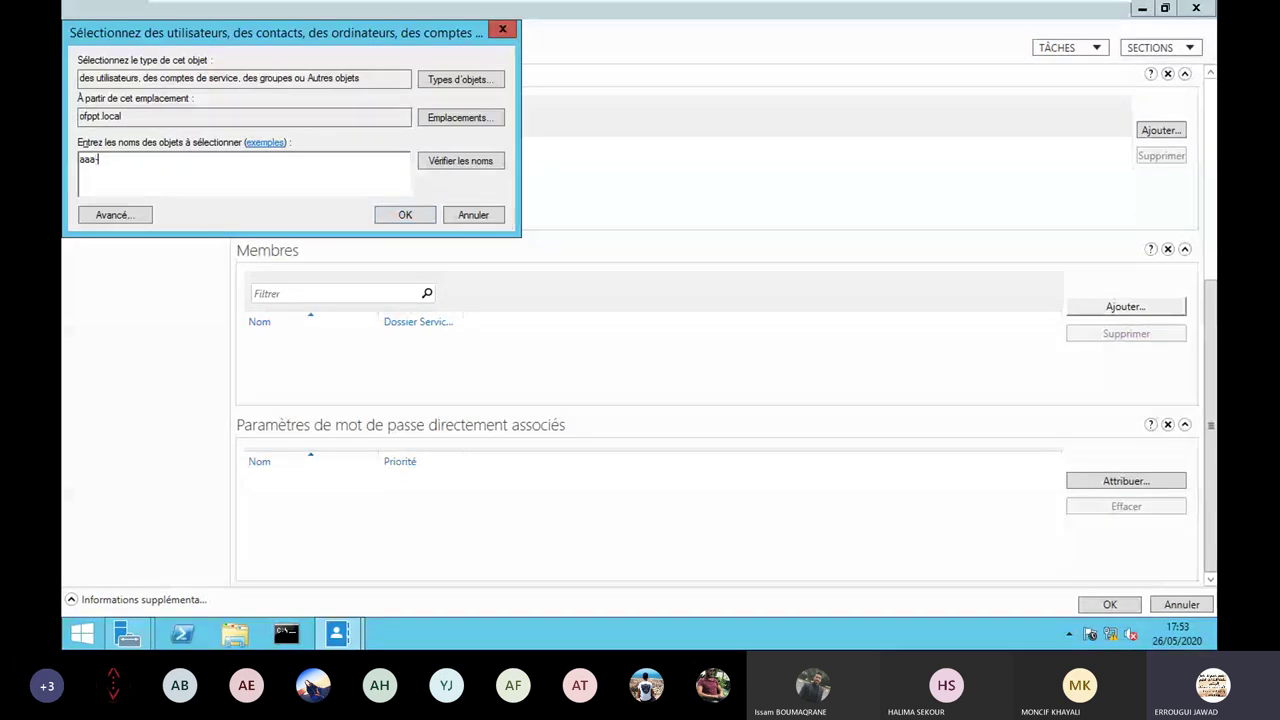
pyautogui.write('admin')
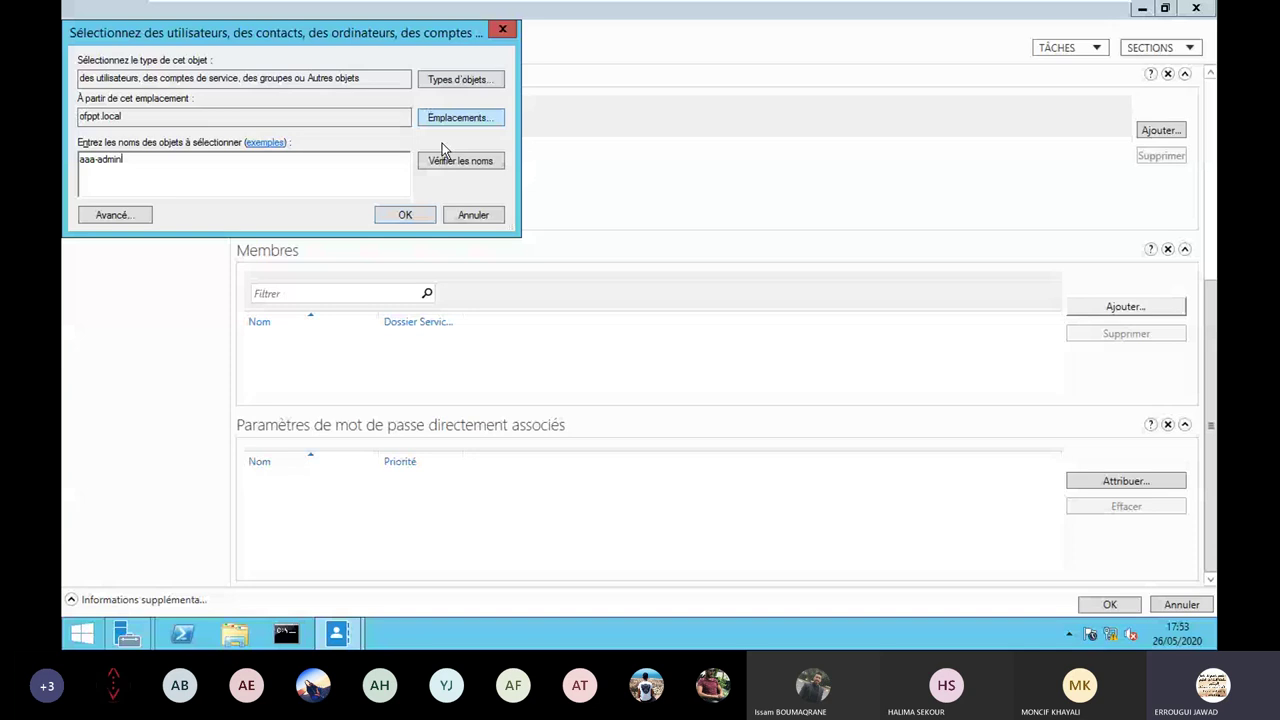
pyautogui.click(406, 215)
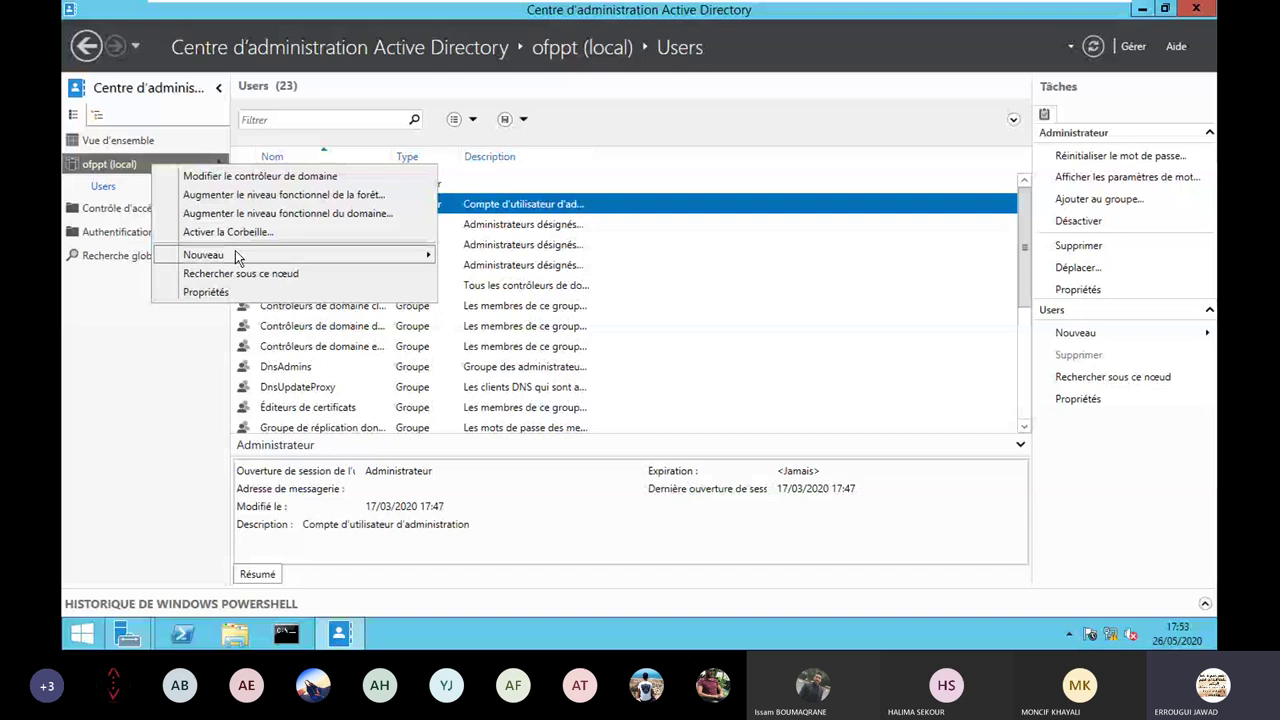
pyautogui.click(479, 291)
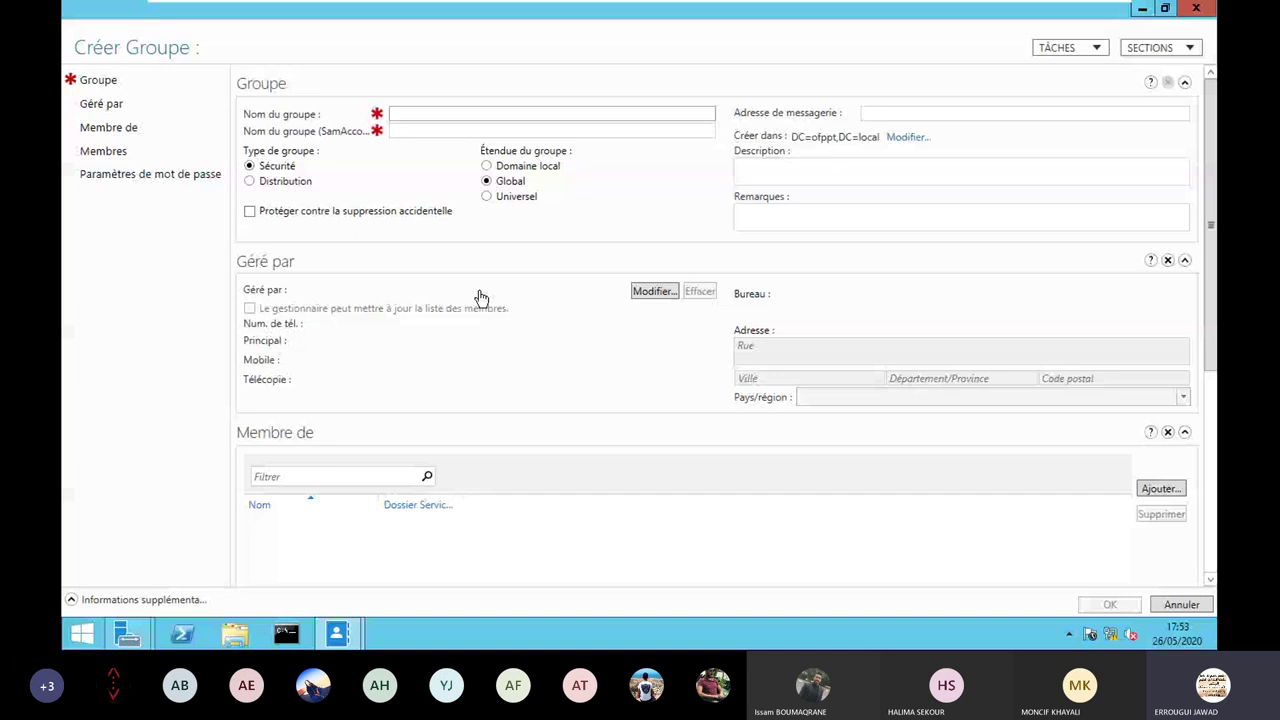
# Name the new group 'Techniciens Réseau' and go to its Membres section.
pyautogui.write('Techni')
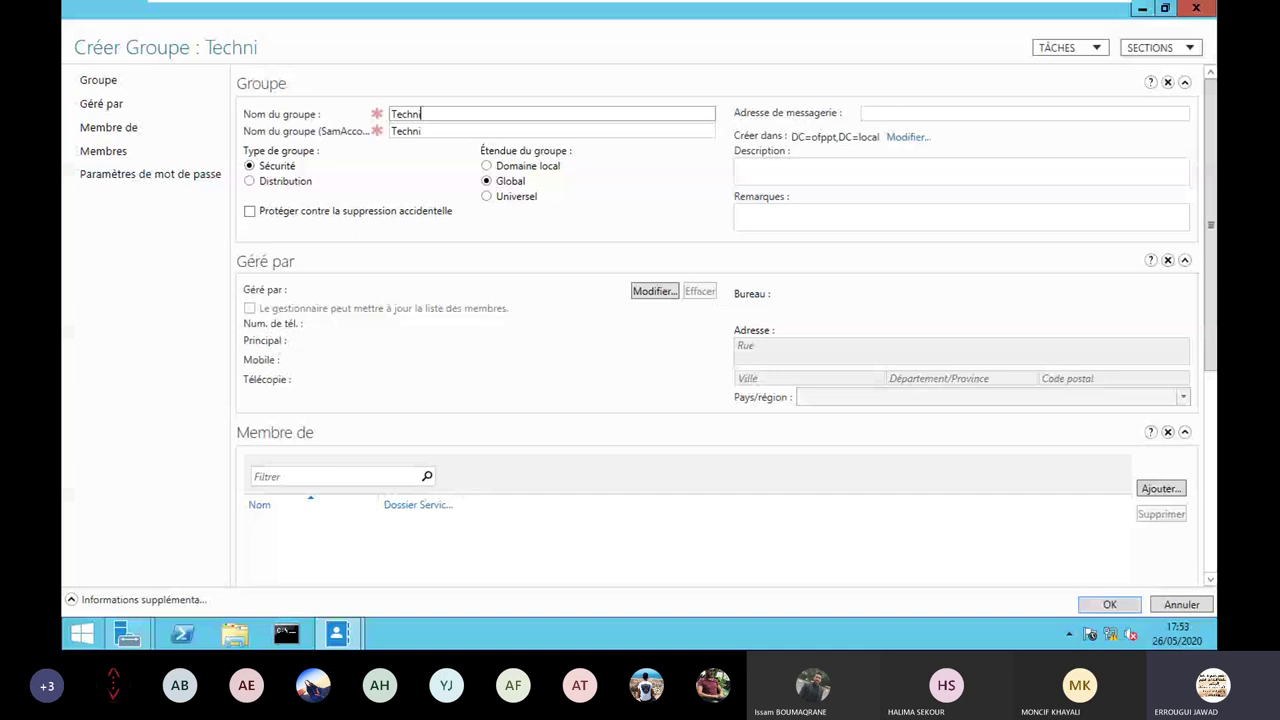
pyautogui.write('ciens Réseau')
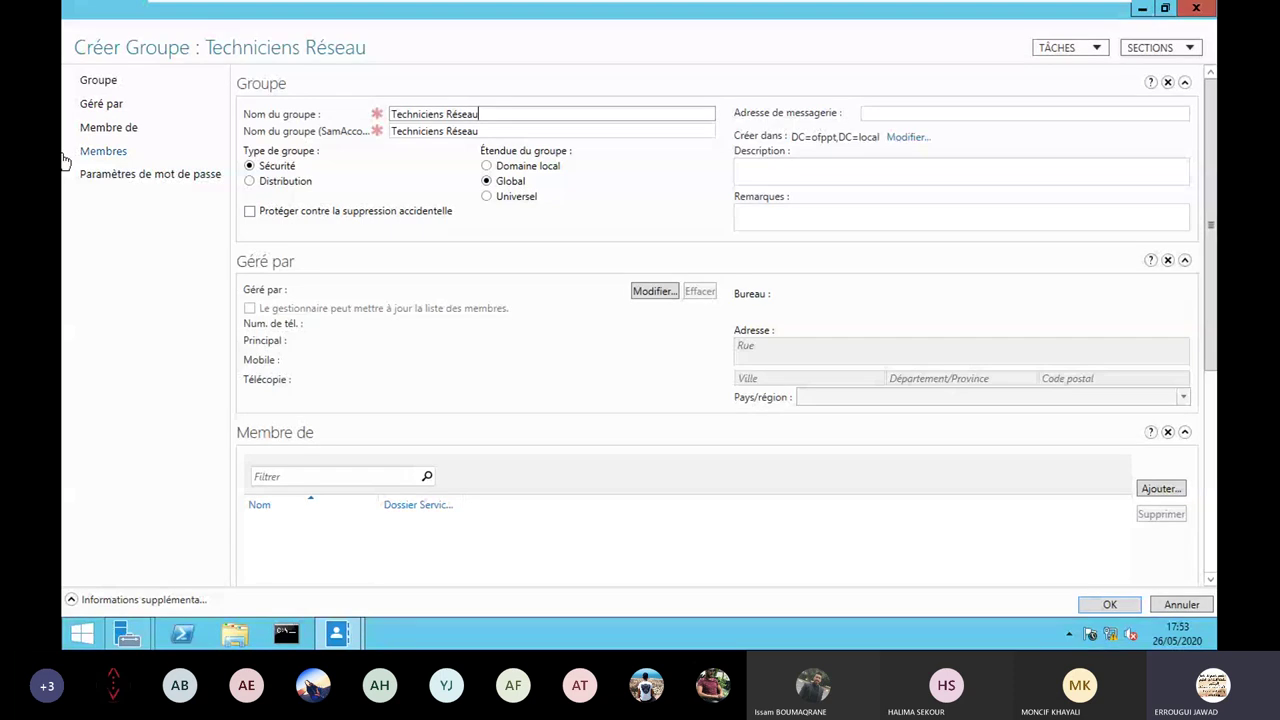
pyautogui.click(96, 156)
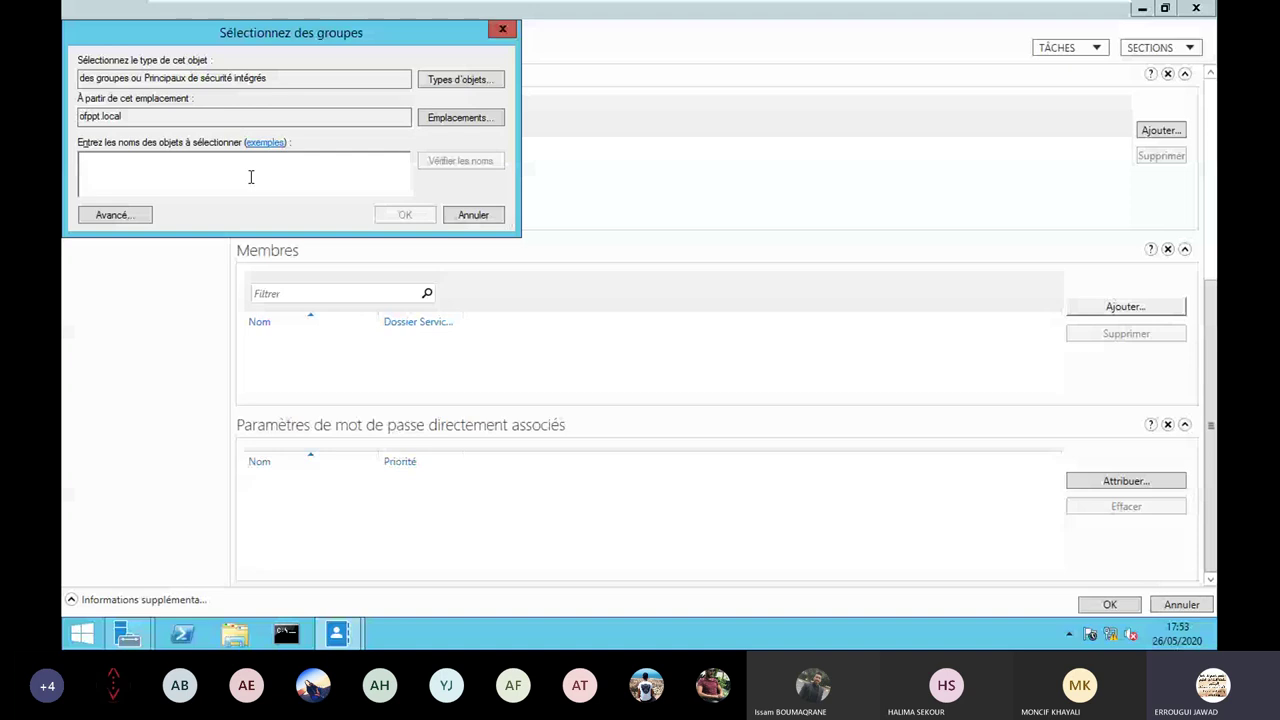
# Try adding aaa-tech and aaa, dismissing each name-not-found error and clearing the names box.
pyautogui.write('aaa-tech')
pyautogui.press('Return')
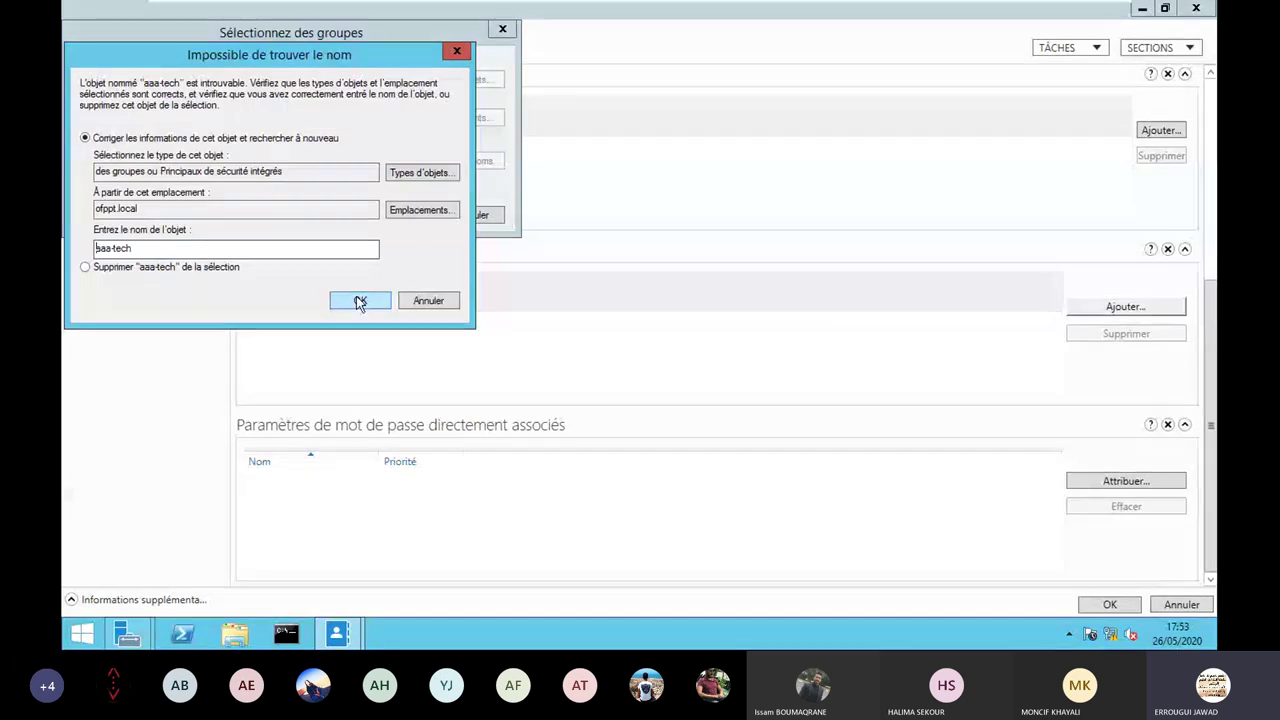
pyautogui.click(356, 303)
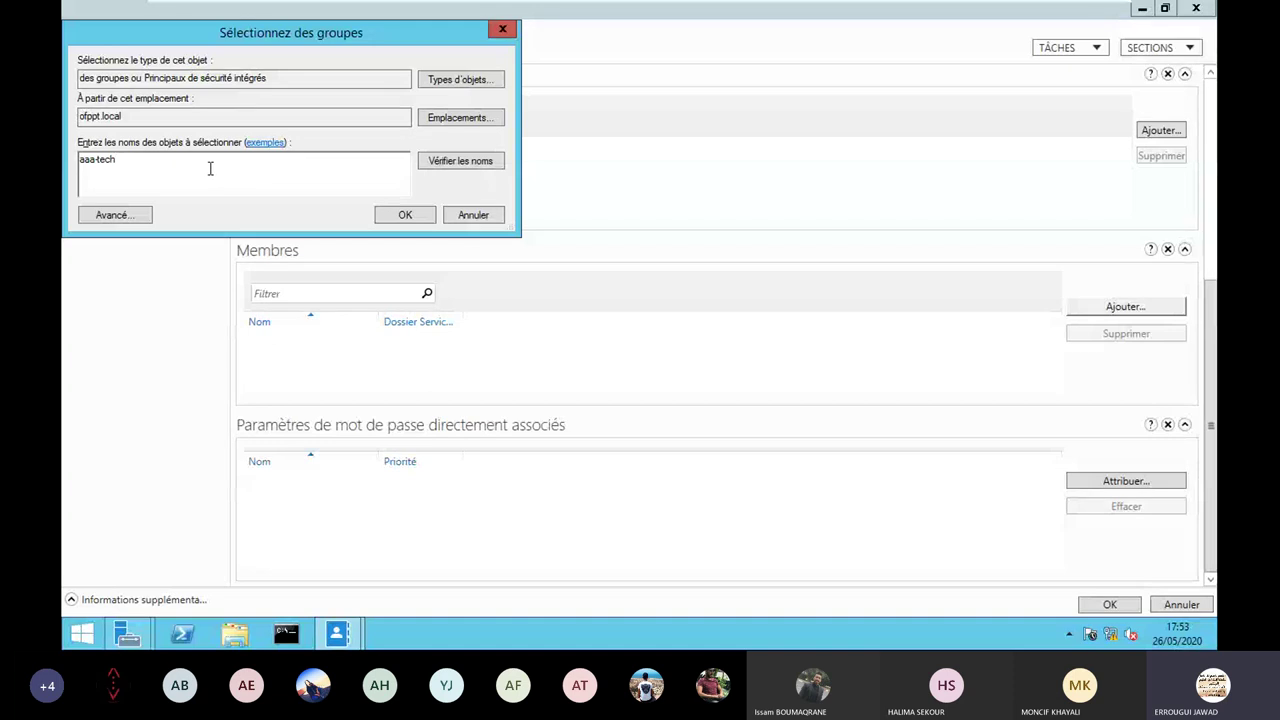
pyautogui.click(455, 165)
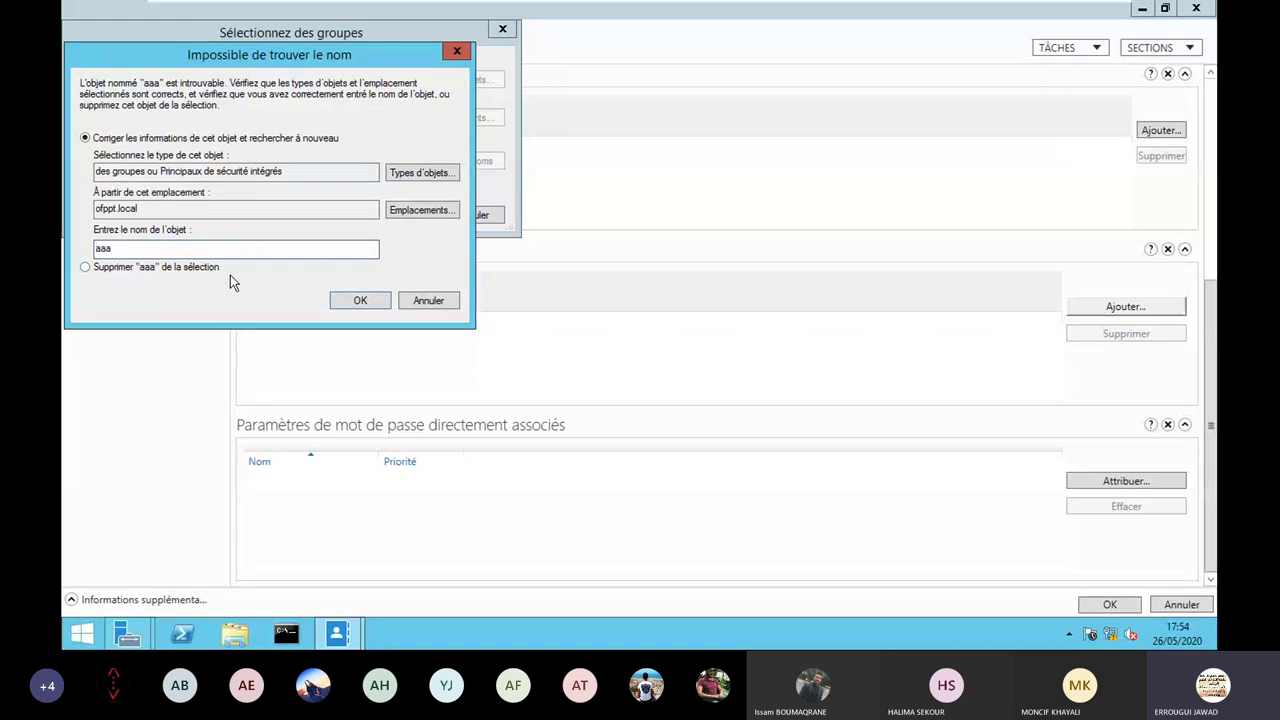
pyautogui.press('Return')
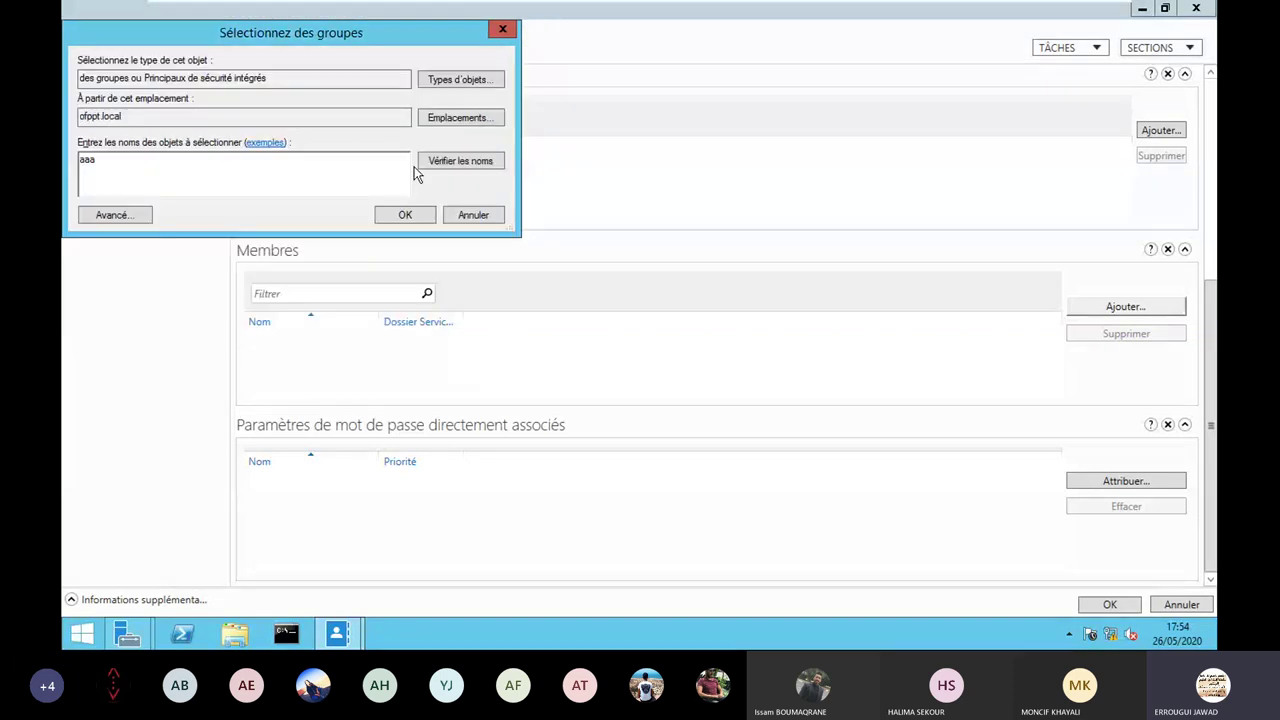
pyautogui.press('Return')
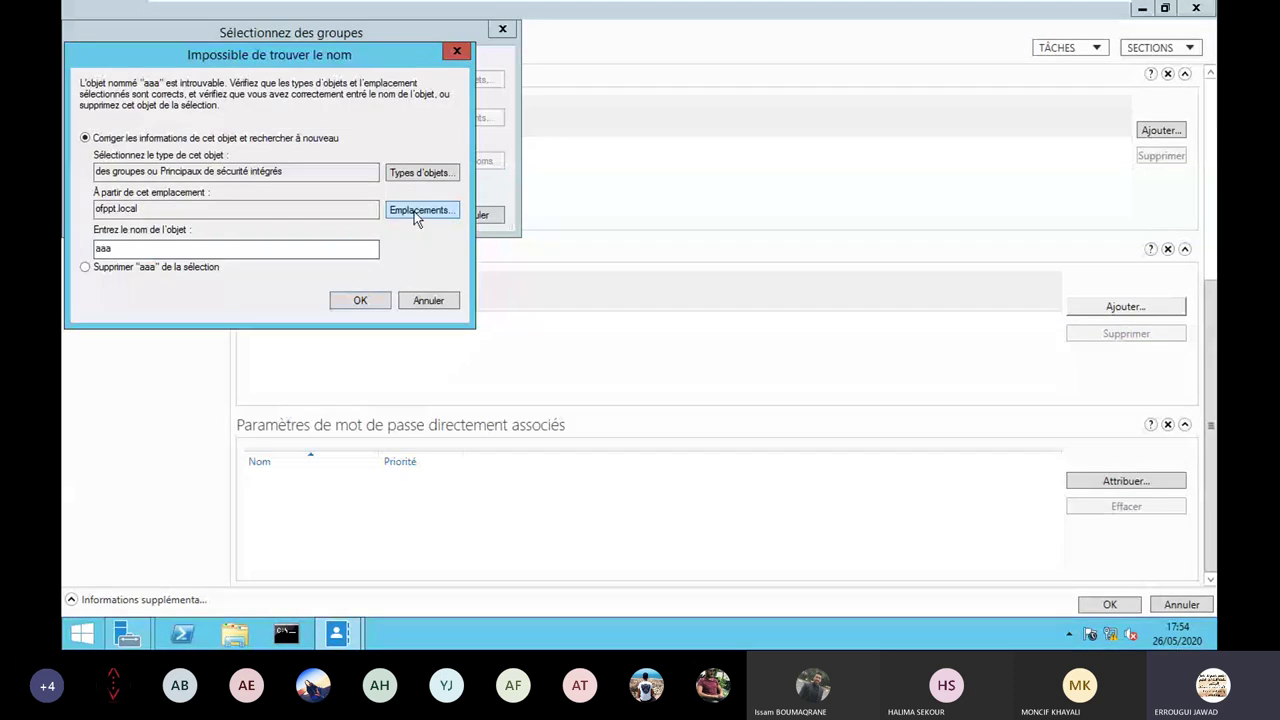
pyautogui.press('Return')
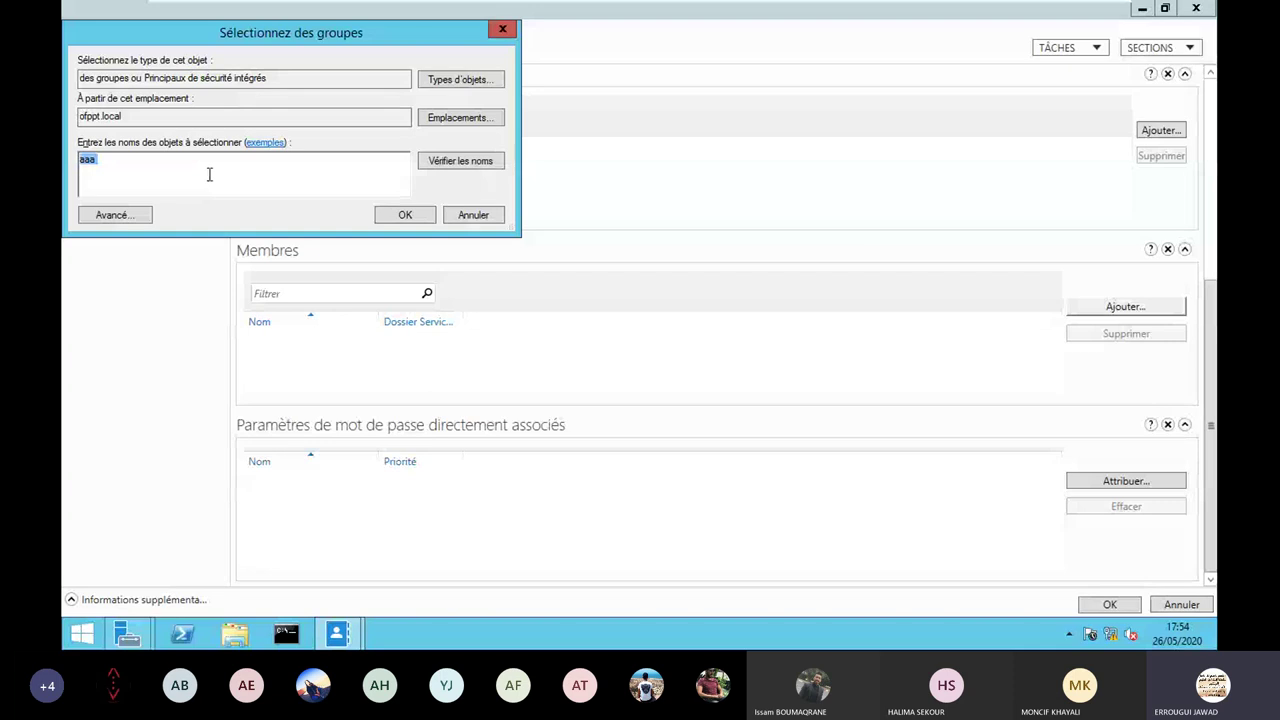
pyautogui.press('BackSpace')
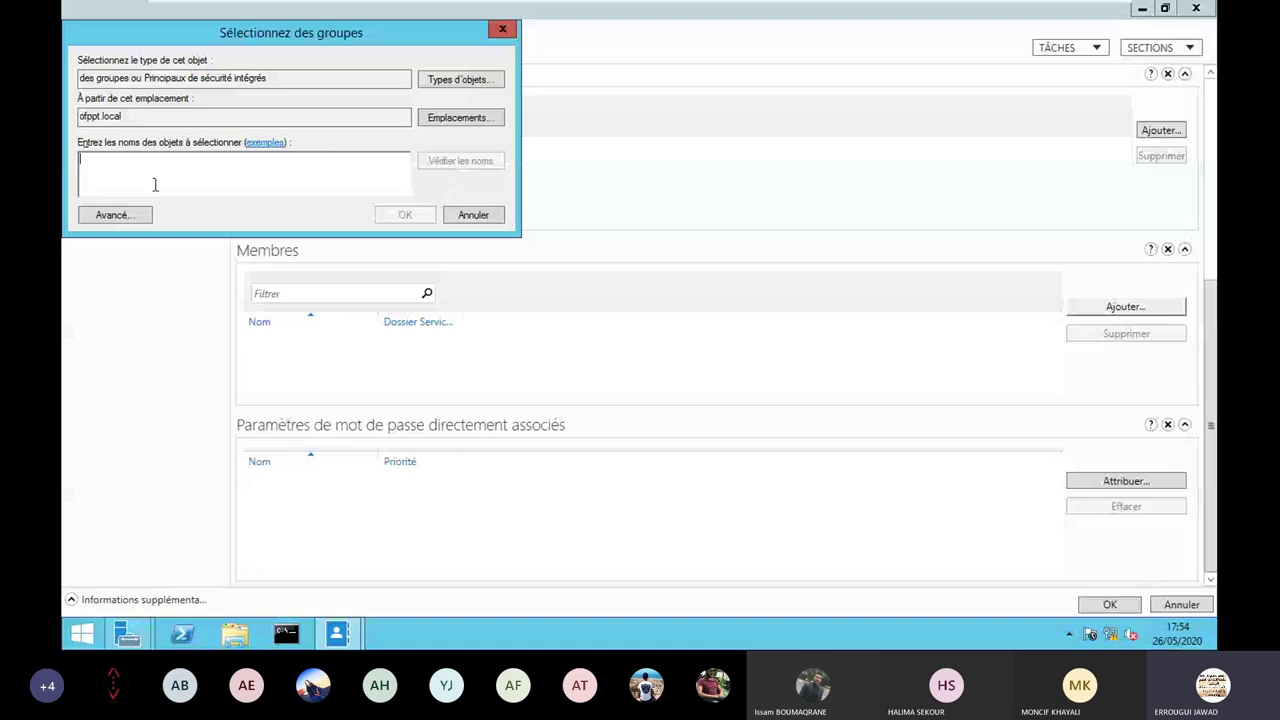
# Browse the advanced group search, then close it along with the Créer Groupe form.
pyautogui.click(115, 214)
pyautogui.click(466, 218)
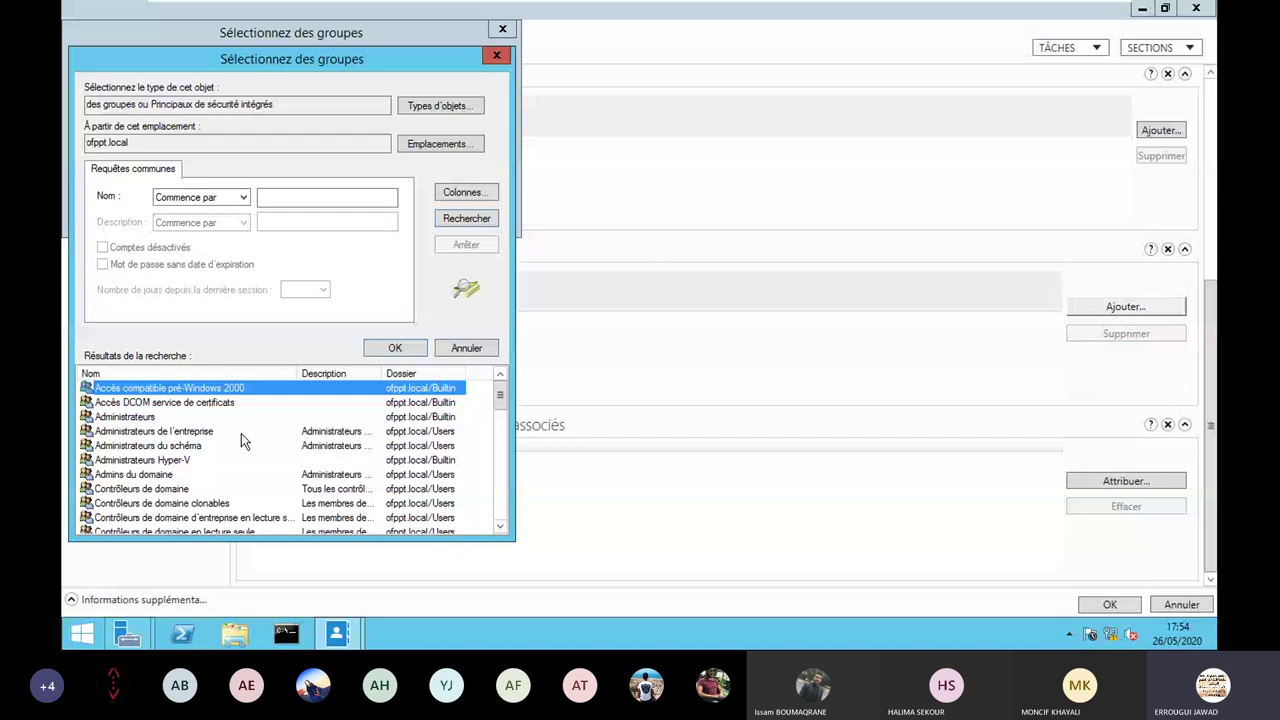
pyautogui.scroll(-5, 241, 433)
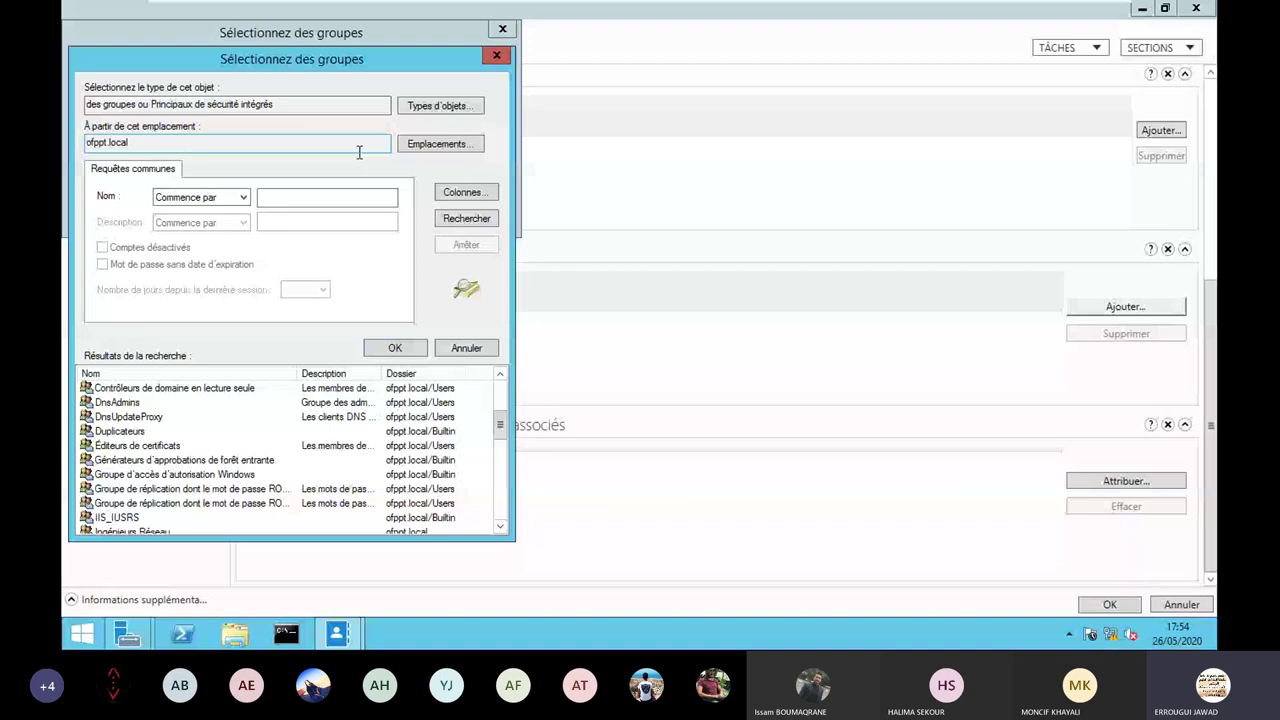
pyautogui.click(496, 55)
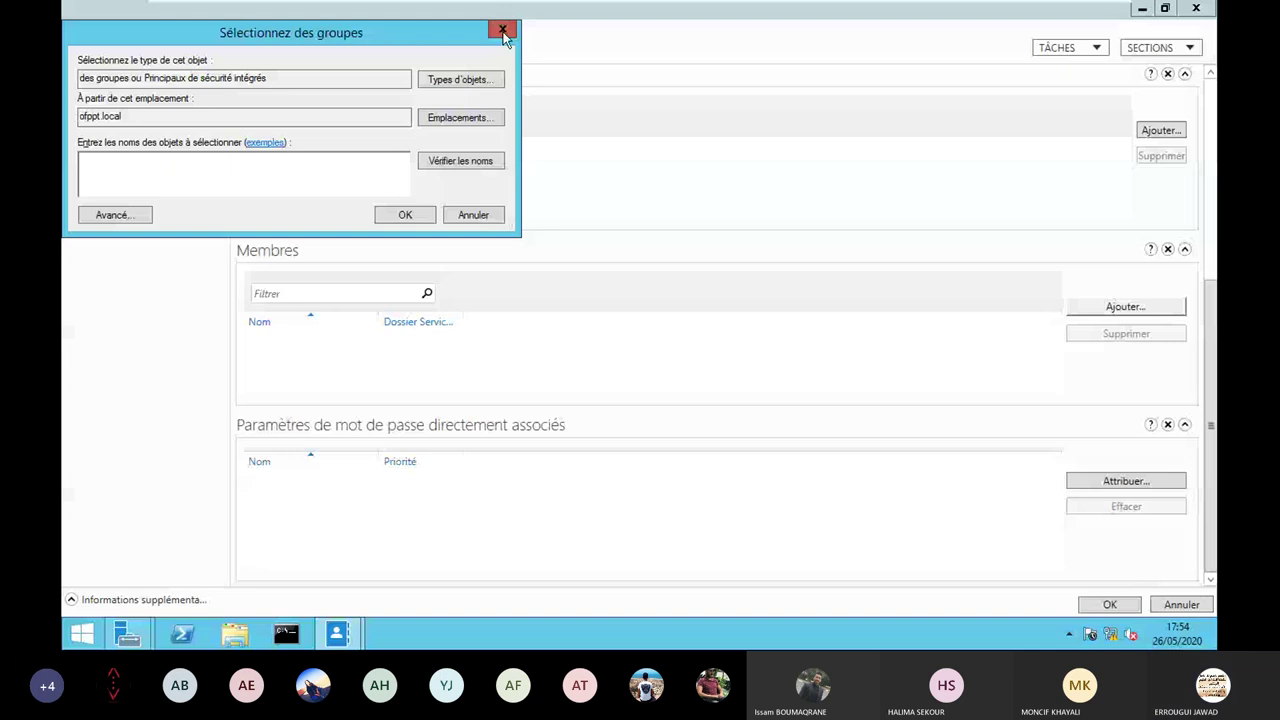
pyautogui.click(504, 34)
pyautogui.press('Escape')
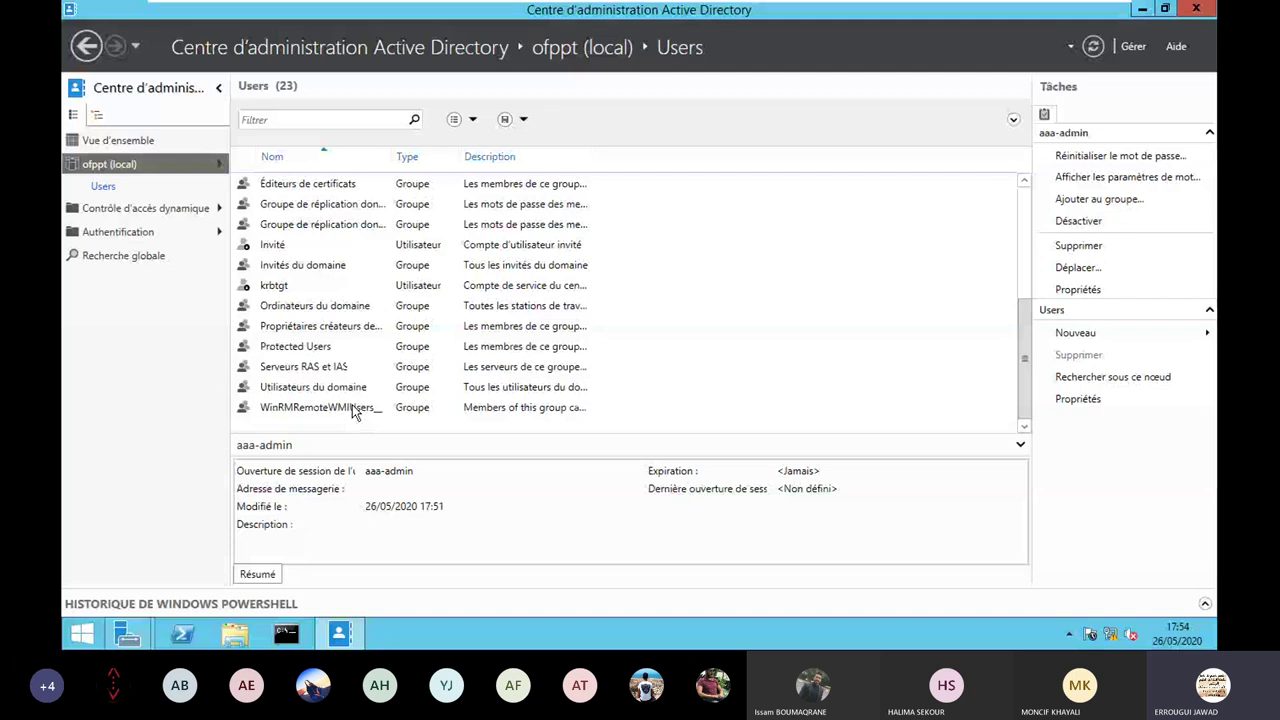
# Refresh the Users list and display the ofppt (local) domain contents.
pyautogui.click(121, 176)
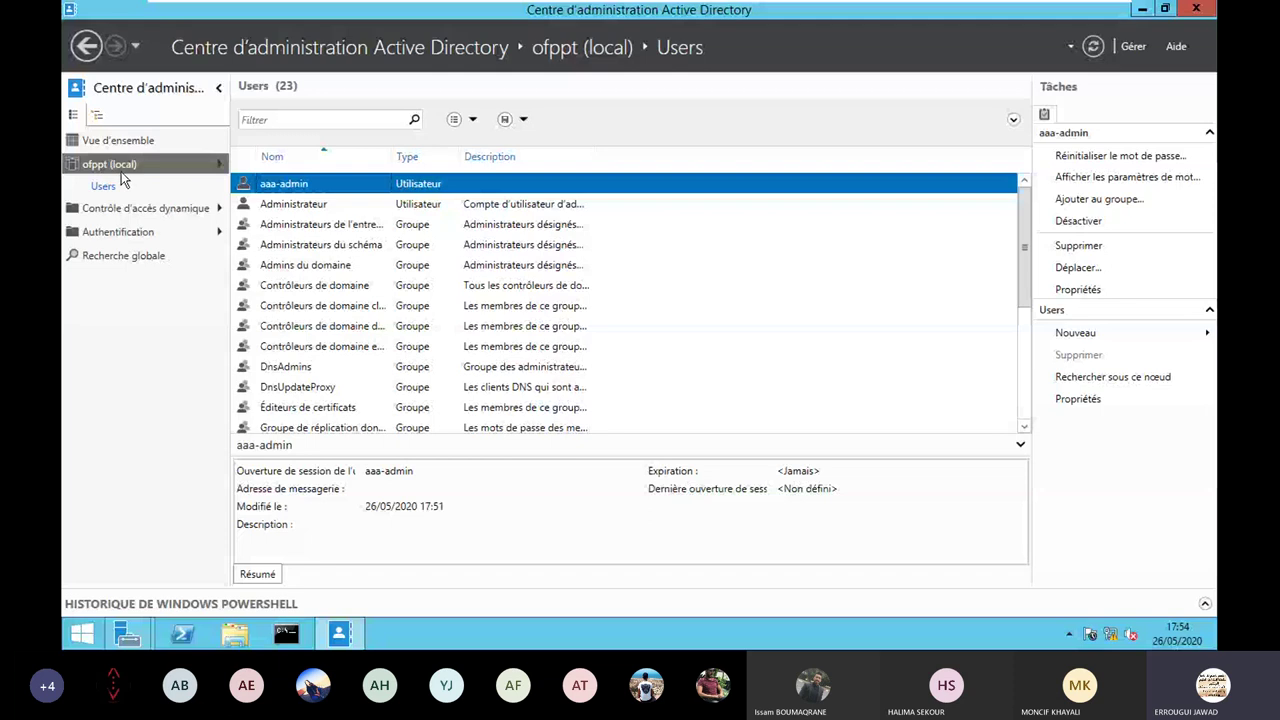
pyautogui.click(121, 168)
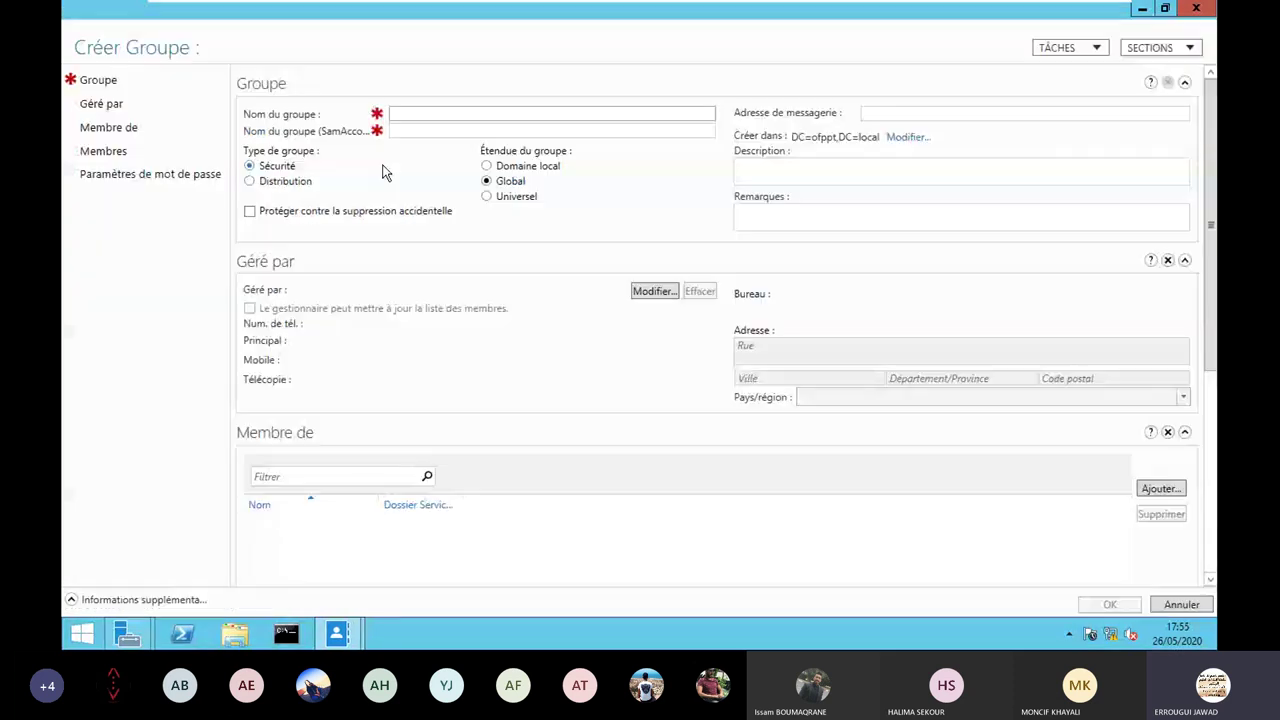
# Name a new group 'Techniciens Réseau' and check the name aaa-tech as a group to join.
pyautogui.write('Te')
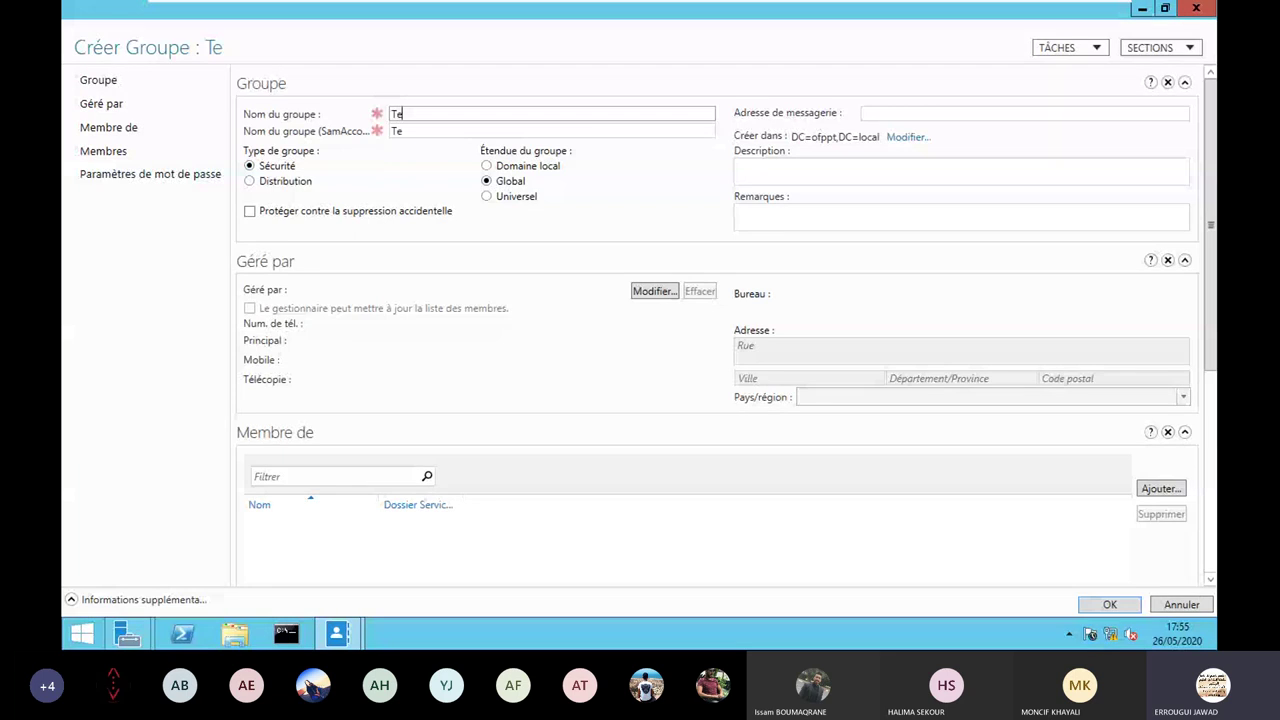
pyautogui.write('chniciens Réseau')
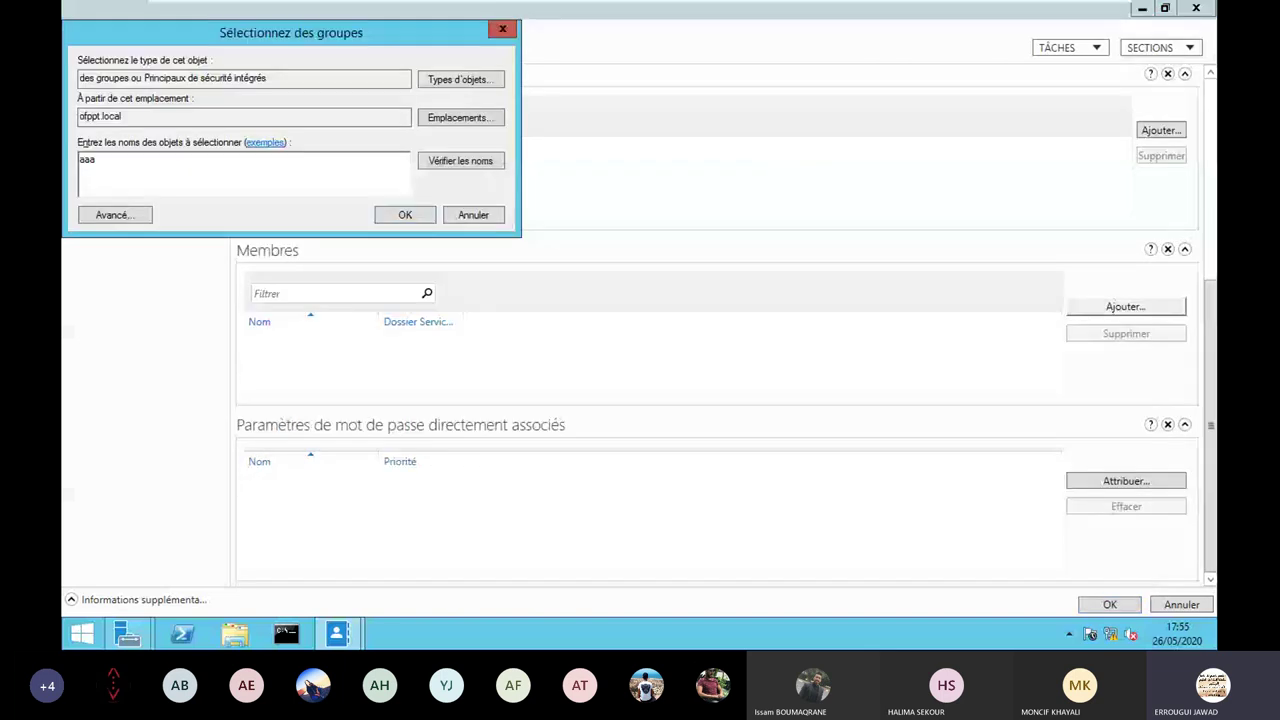
pyautogui.write('-tec')
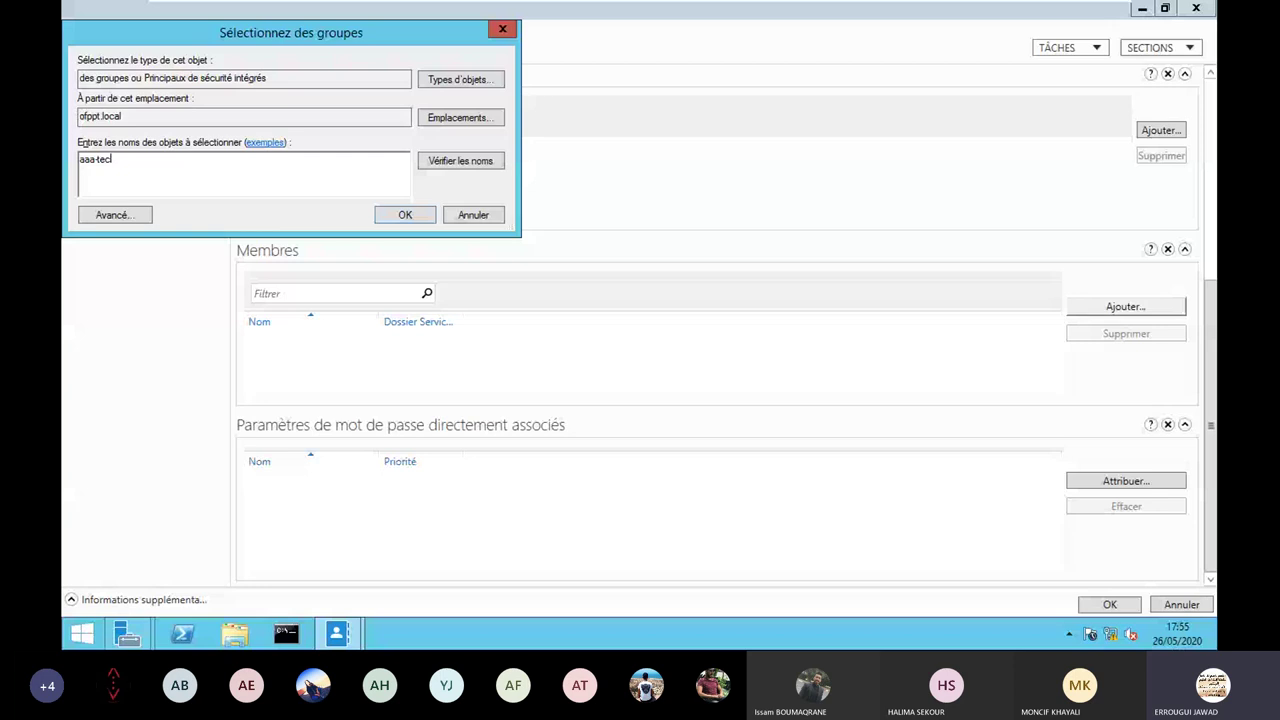
pyautogui.write('h')
pyautogui.press('Return')
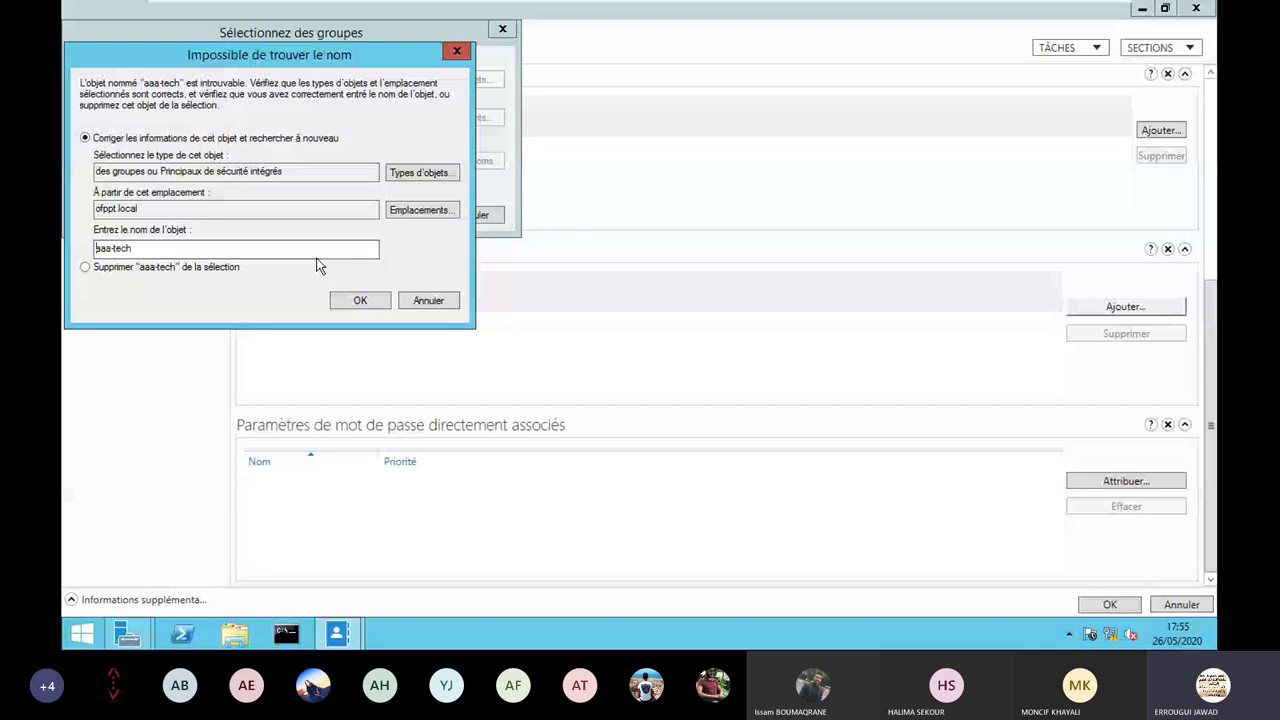
# Dismiss the aaa-tech error and run an advanced group search in the Users container.
pyautogui.click(359, 302)
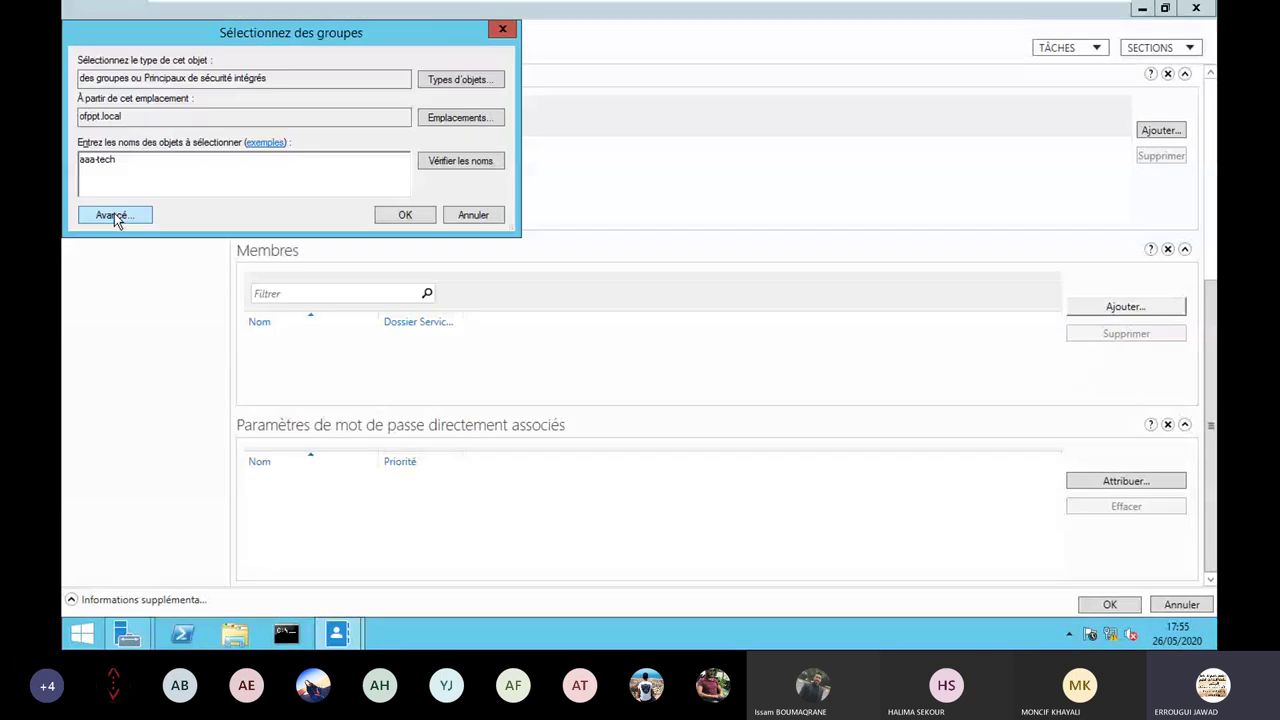
pyautogui.click(112, 215)
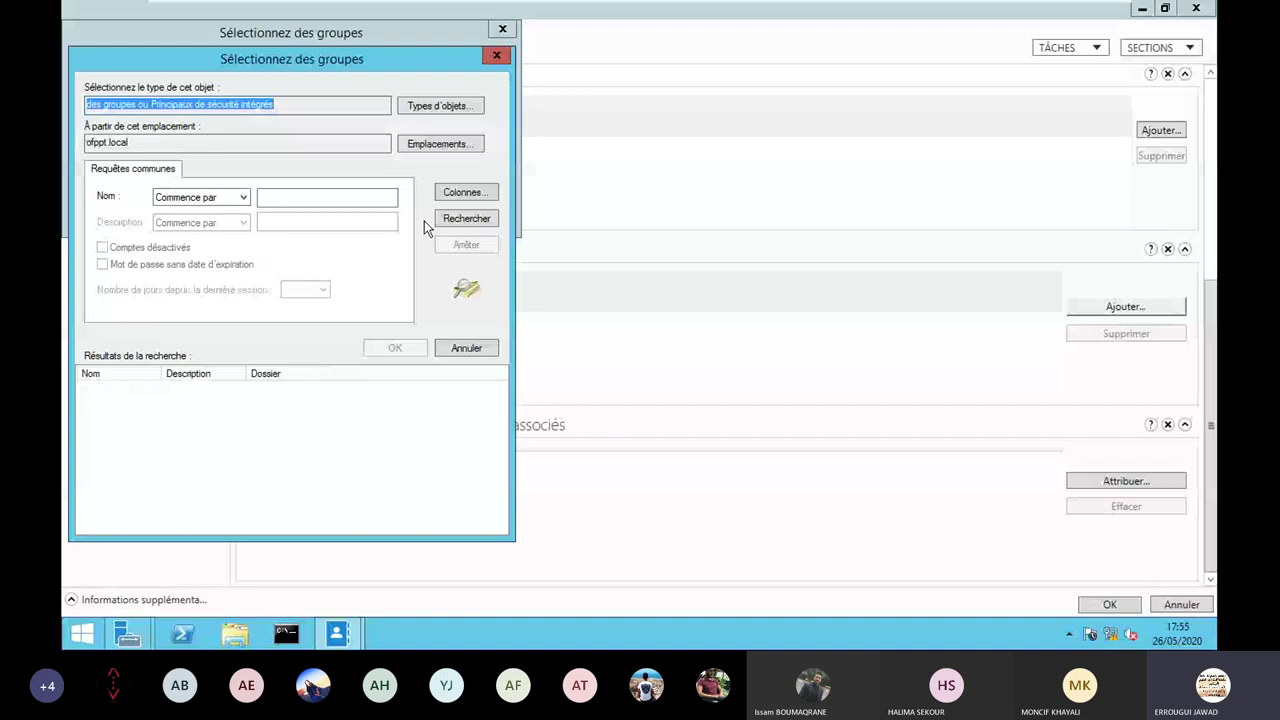
pyautogui.click(466, 218)
pyautogui.click(440, 143)
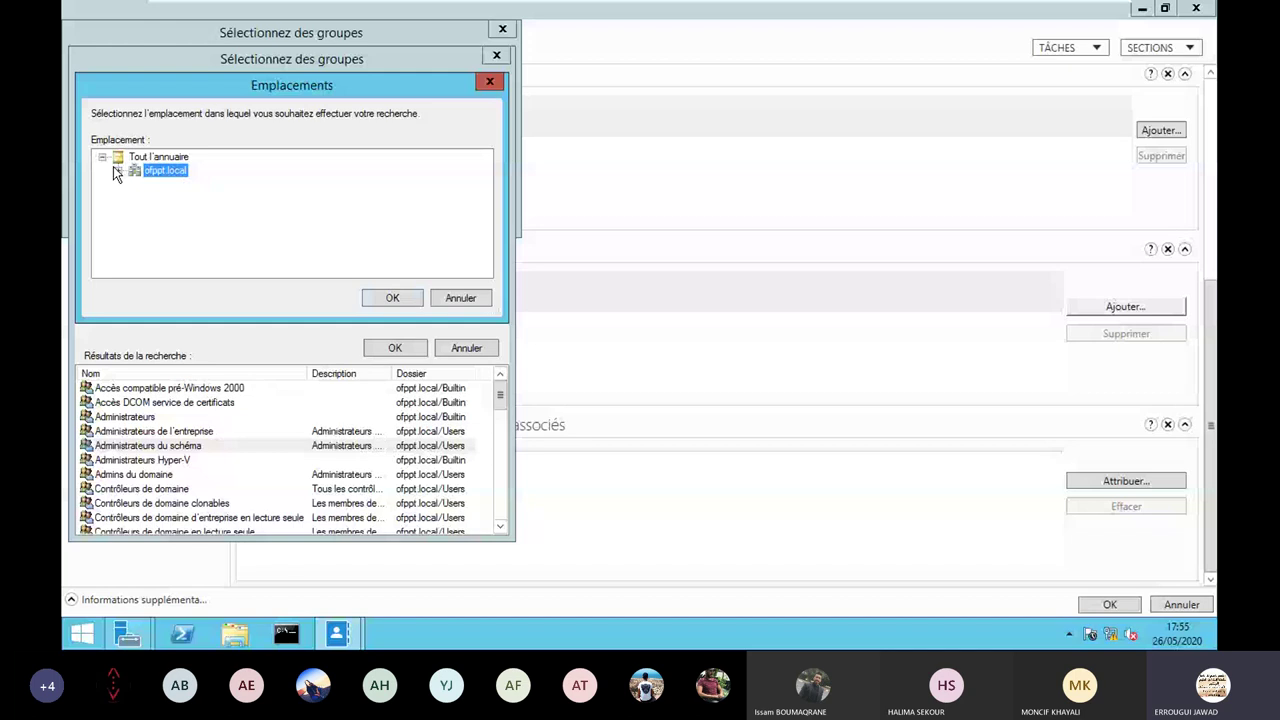
pyautogui.click(113, 170)
pyautogui.click(172, 265)
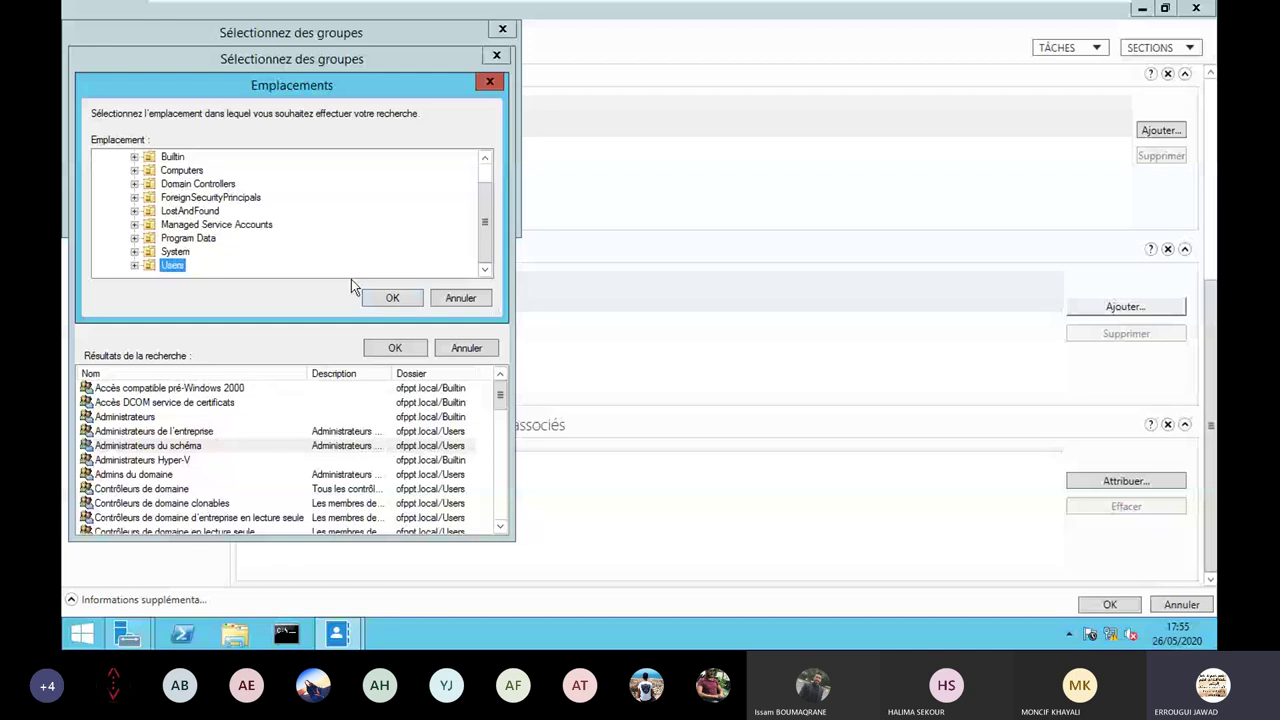
pyautogui.click(380, 296)
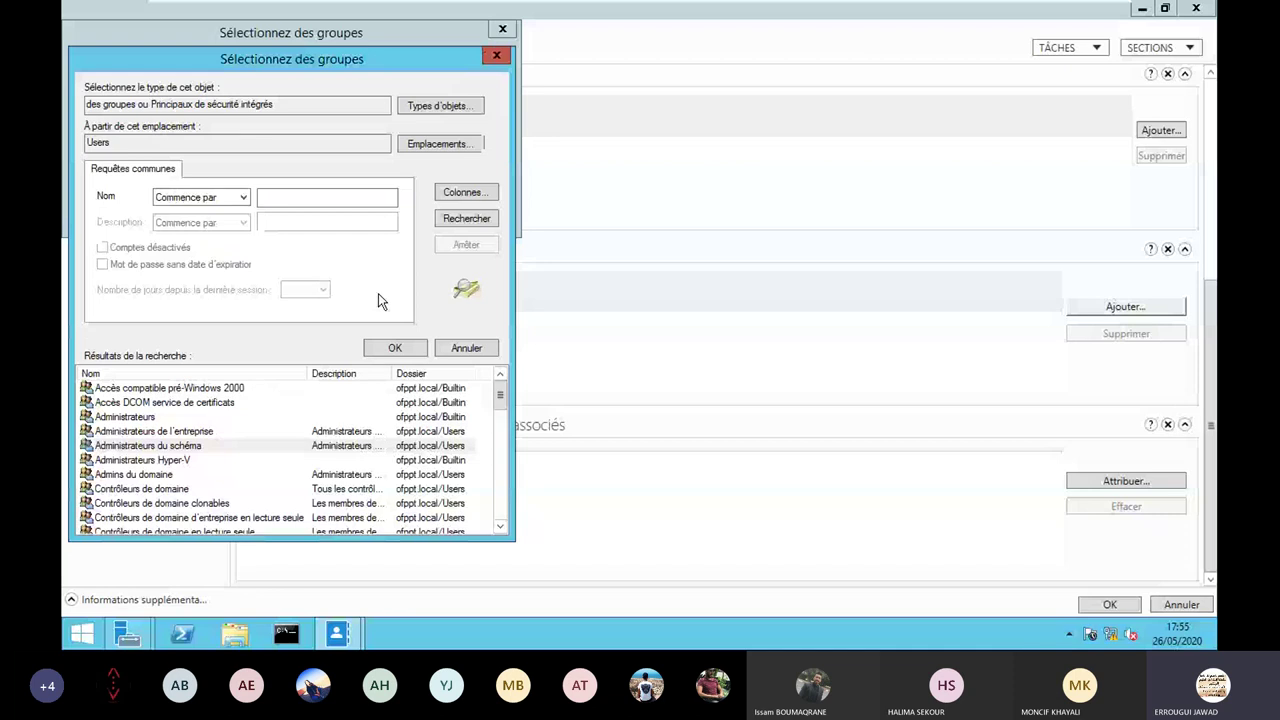
pyautogui.click(473, 222)
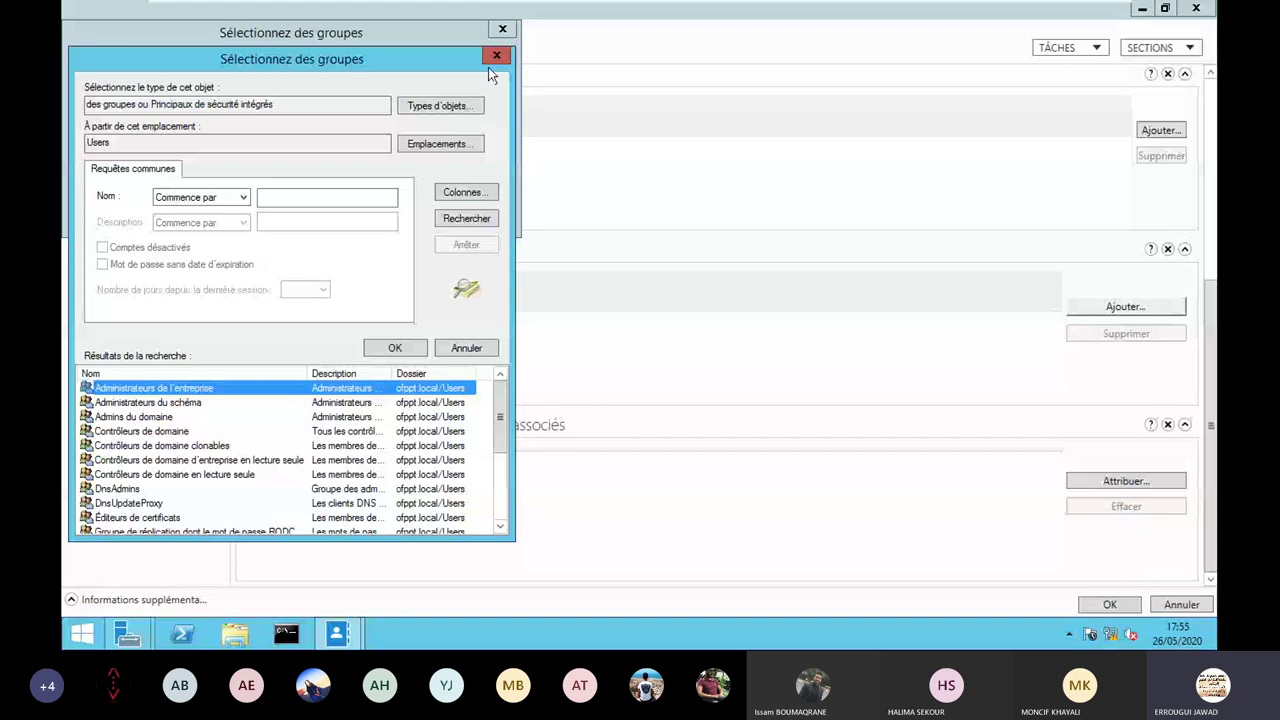
# Search groups across ofppt.local instead, review the results, then close all selection dialogs.
pyautogui.click(429, 142)
pyautogui.click(170, 168)
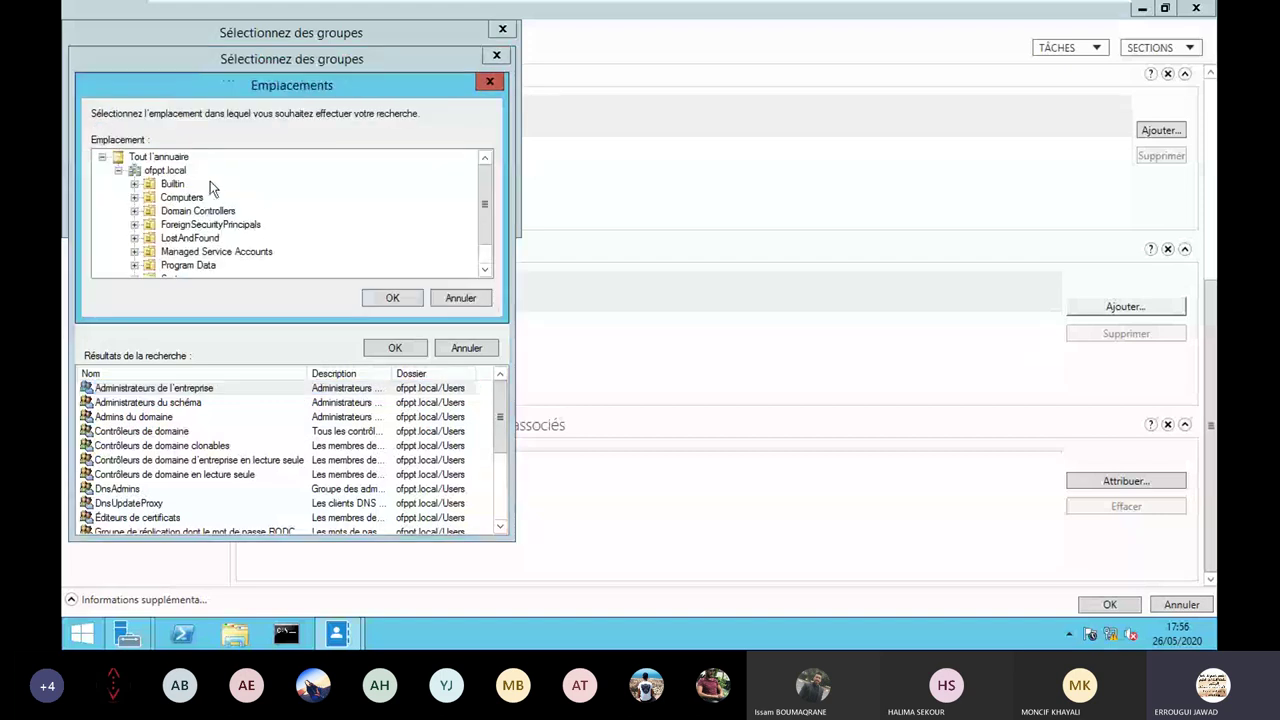
pyautogui.click(374, 291)
pyautogui.click(464, 218)
pyautogui.scroll(-1, 275, 424)
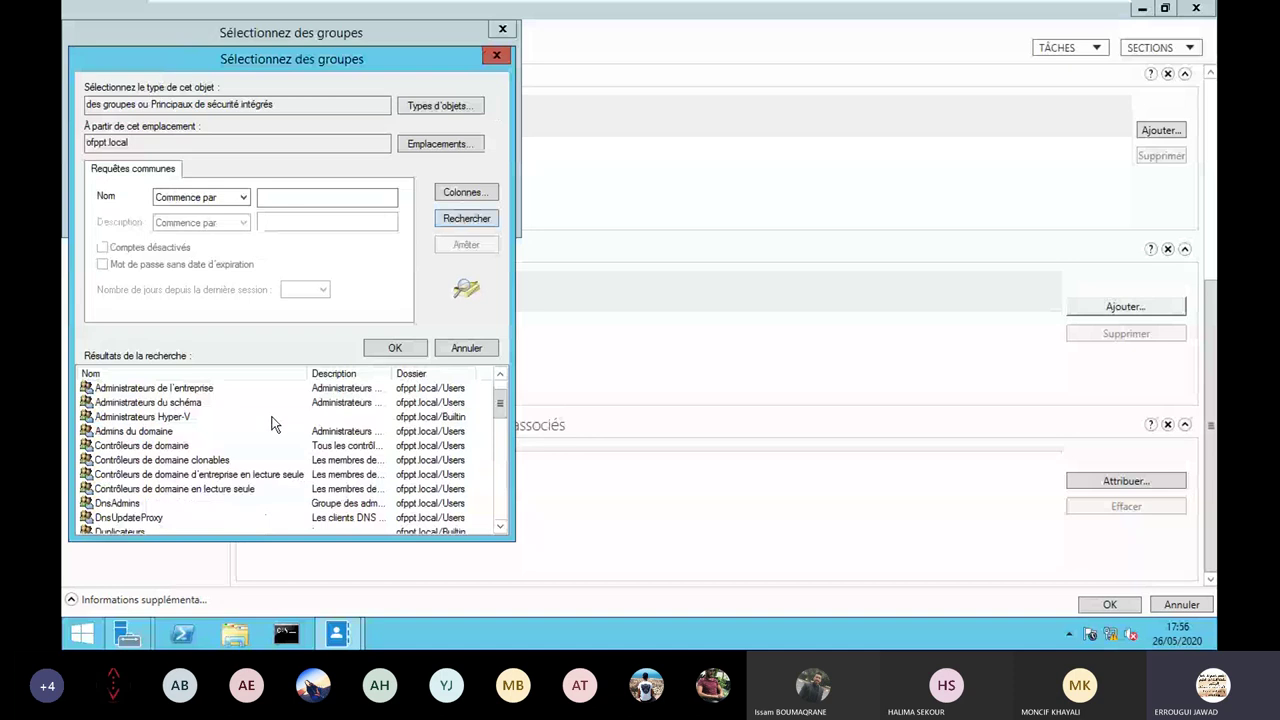
pyautogui.scroll(-3, 275, 424)
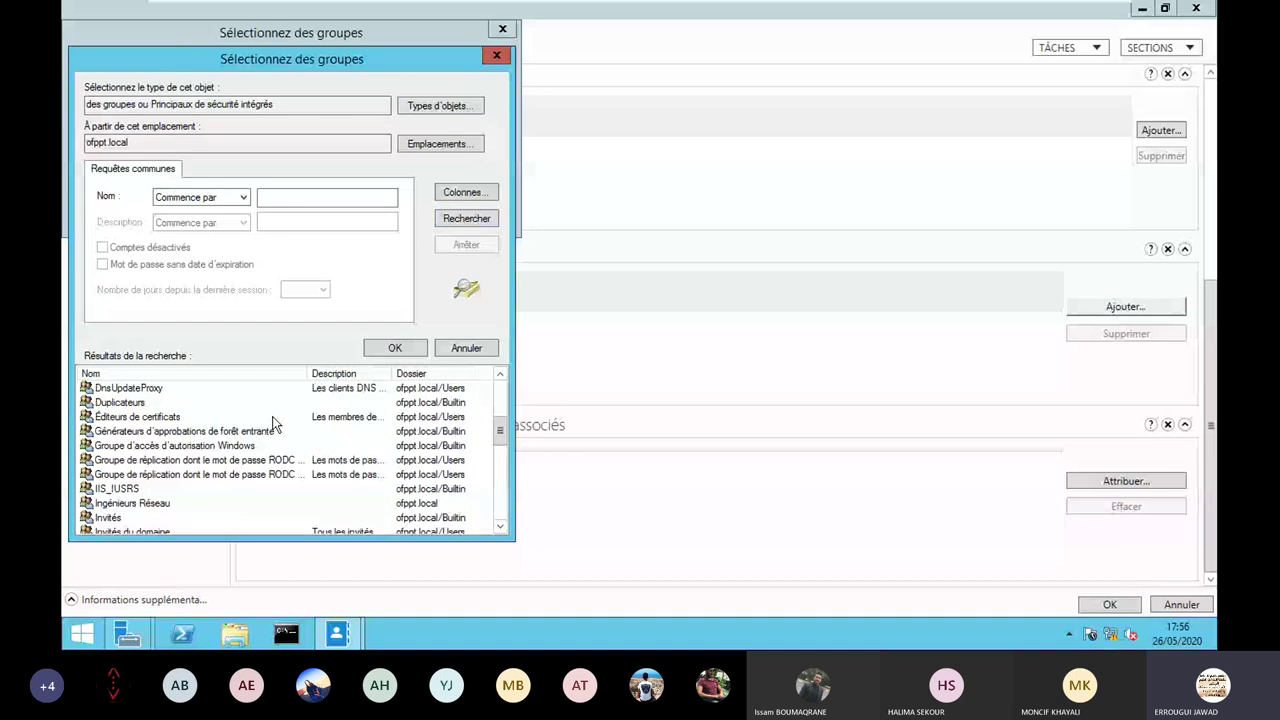
pyautogui.scroll(-5, 275, 424)
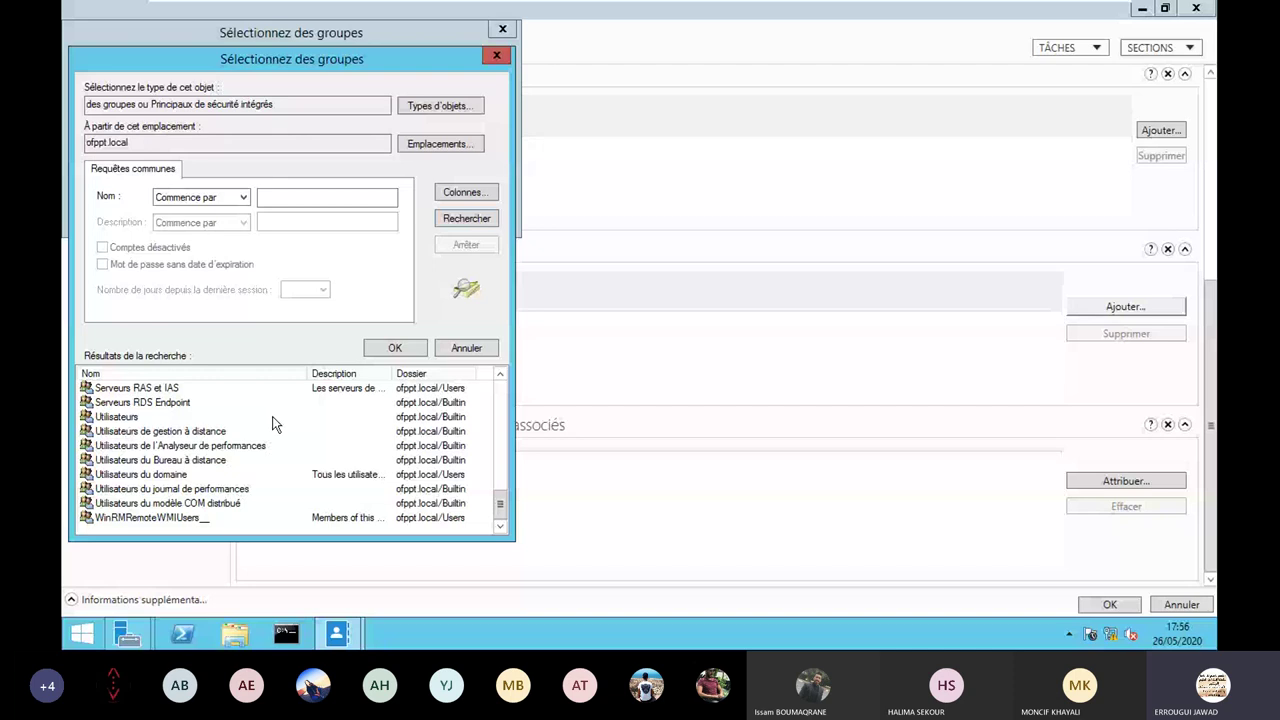
pyautogui.scroll(5, 275, 424)
pyautogui.click(439, 105)
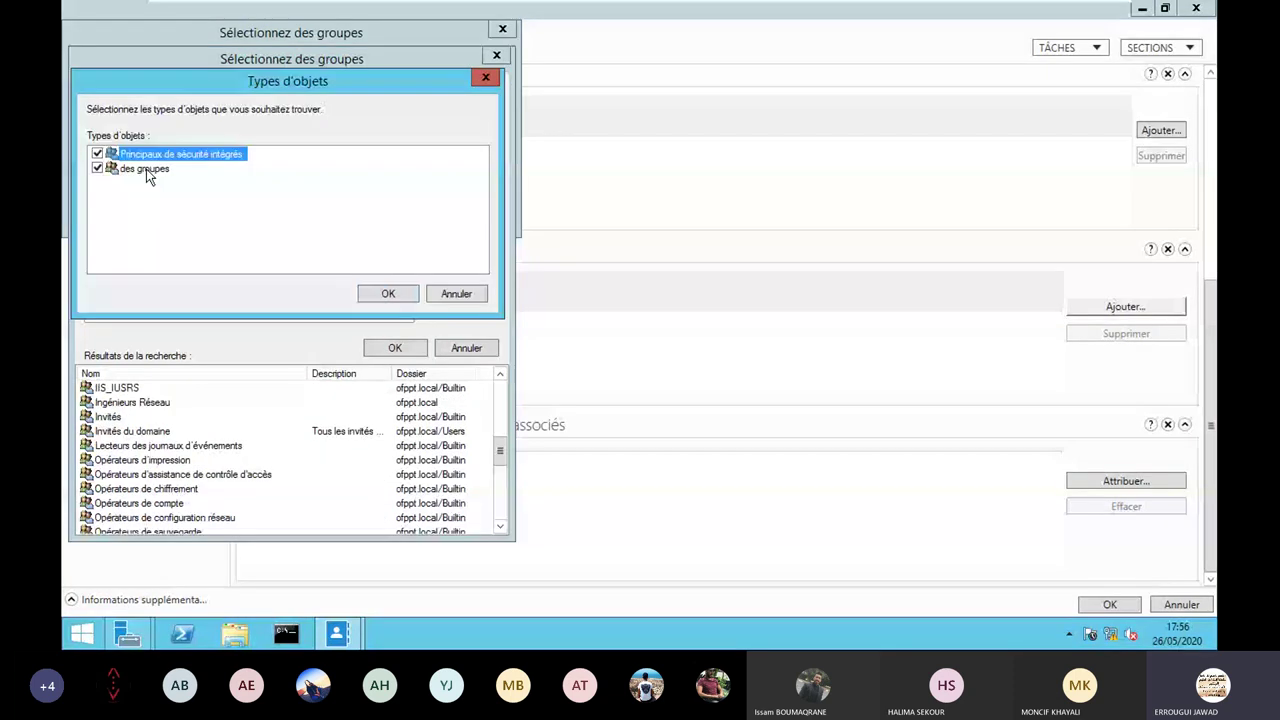
pyautogui.press('Escape')
pyautogui.press('Escape')
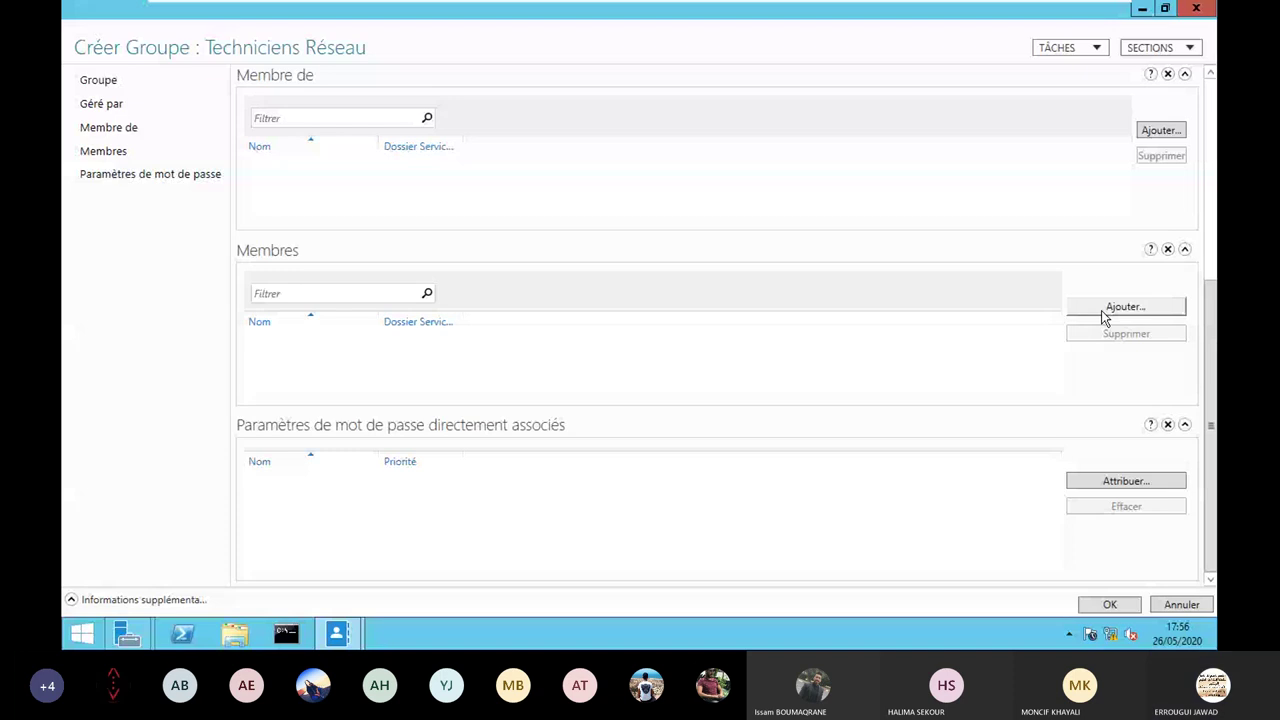
# Add aaa-tech as a member of Techniciens Réseau and finish creating the group.
pyautogui.click(1105, 317)
pyautogui.write('aaa-techl')
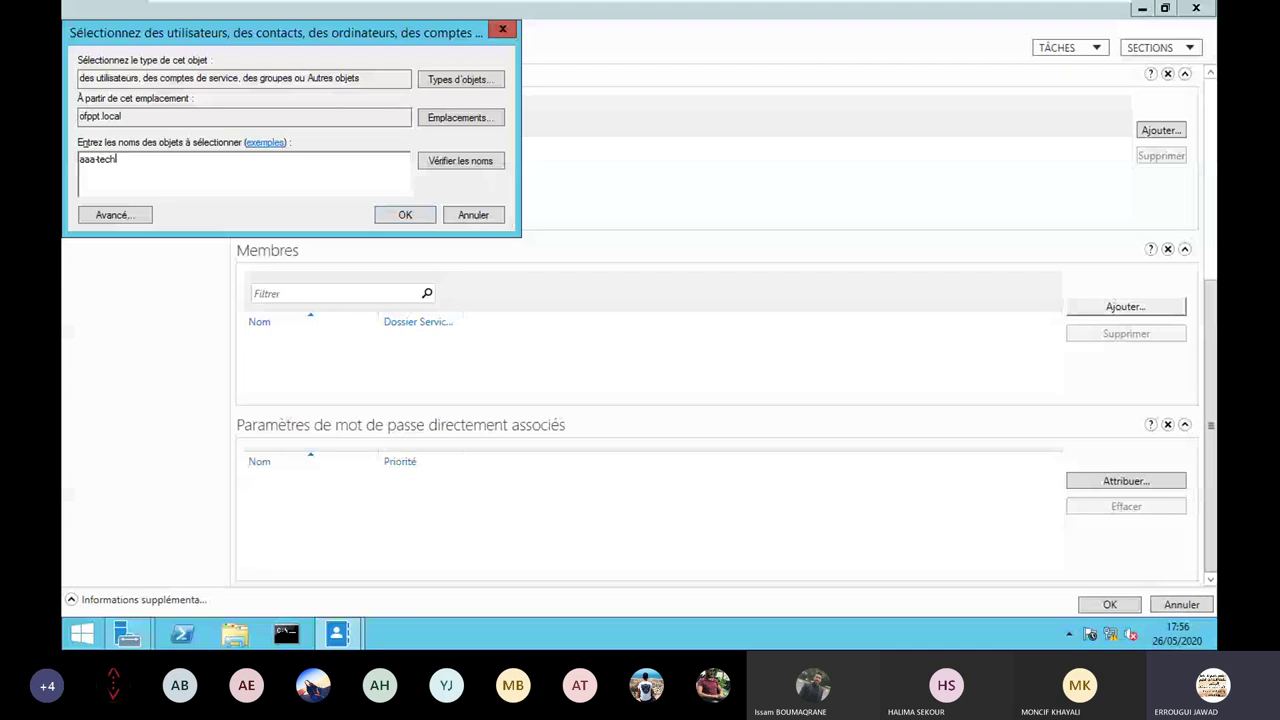
pyautogui.press('Return')
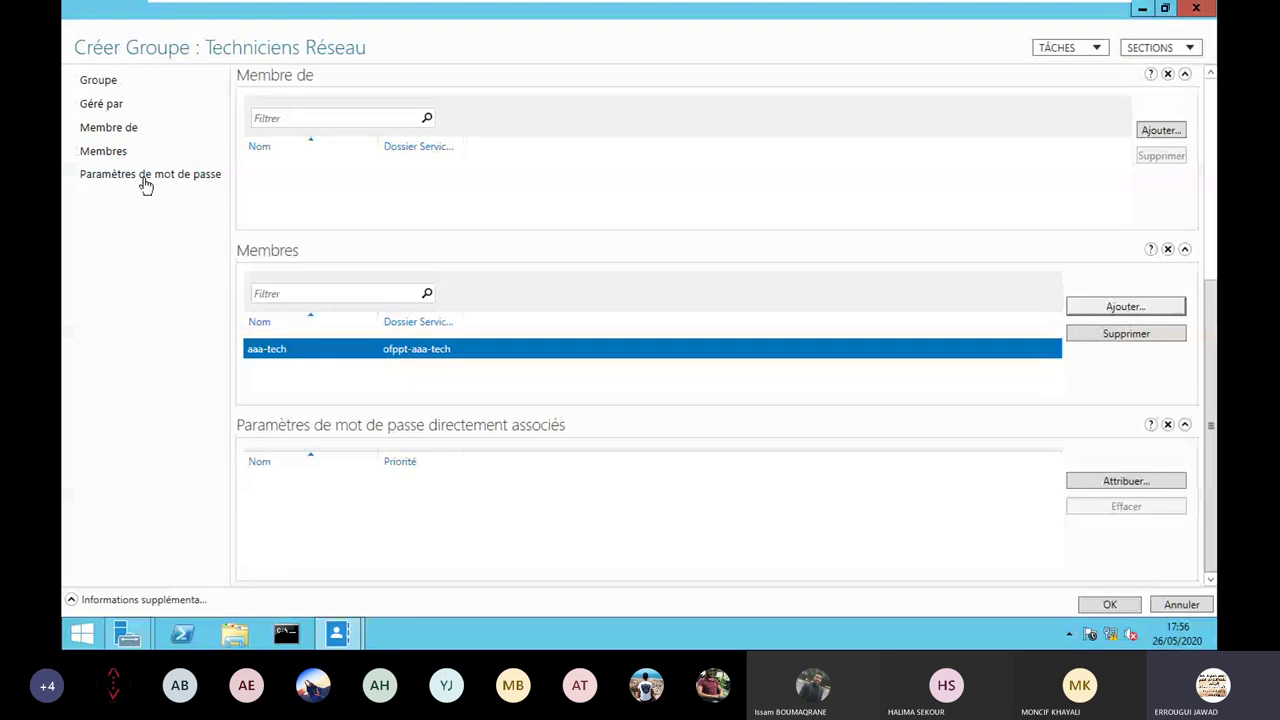
pyautogui.click(107, 153)
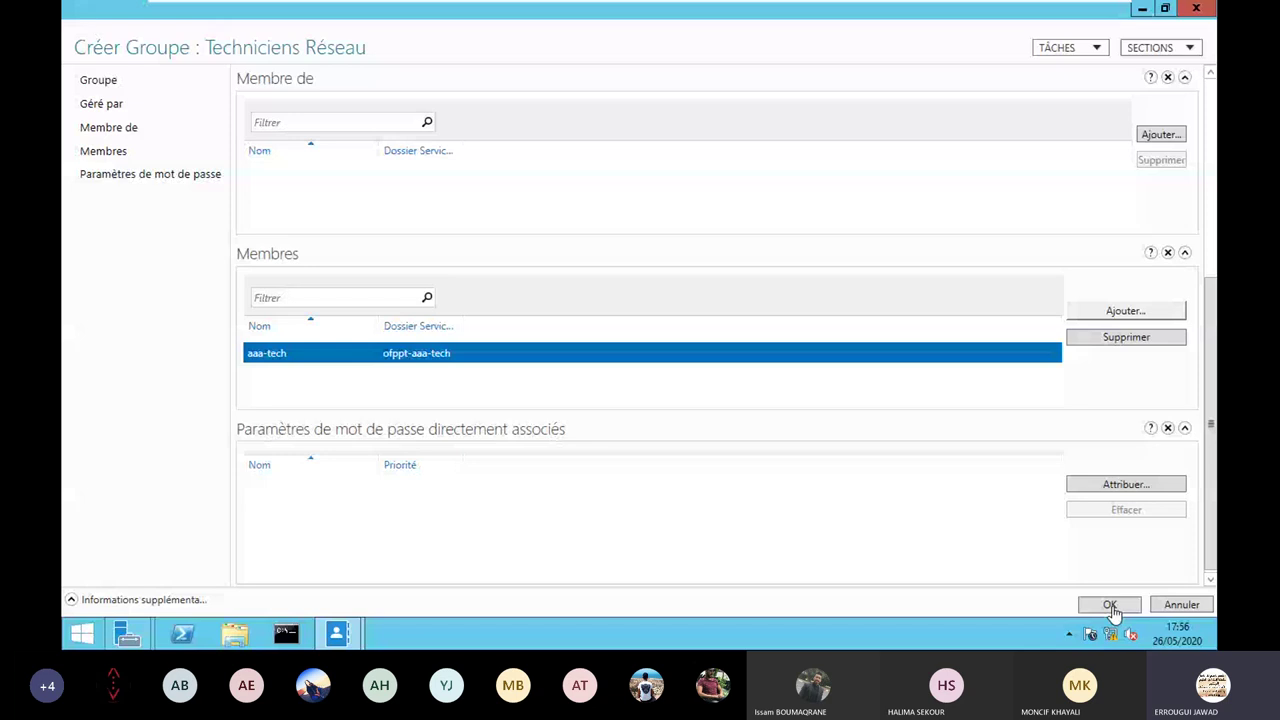
pyautogui.click(1110, 607)
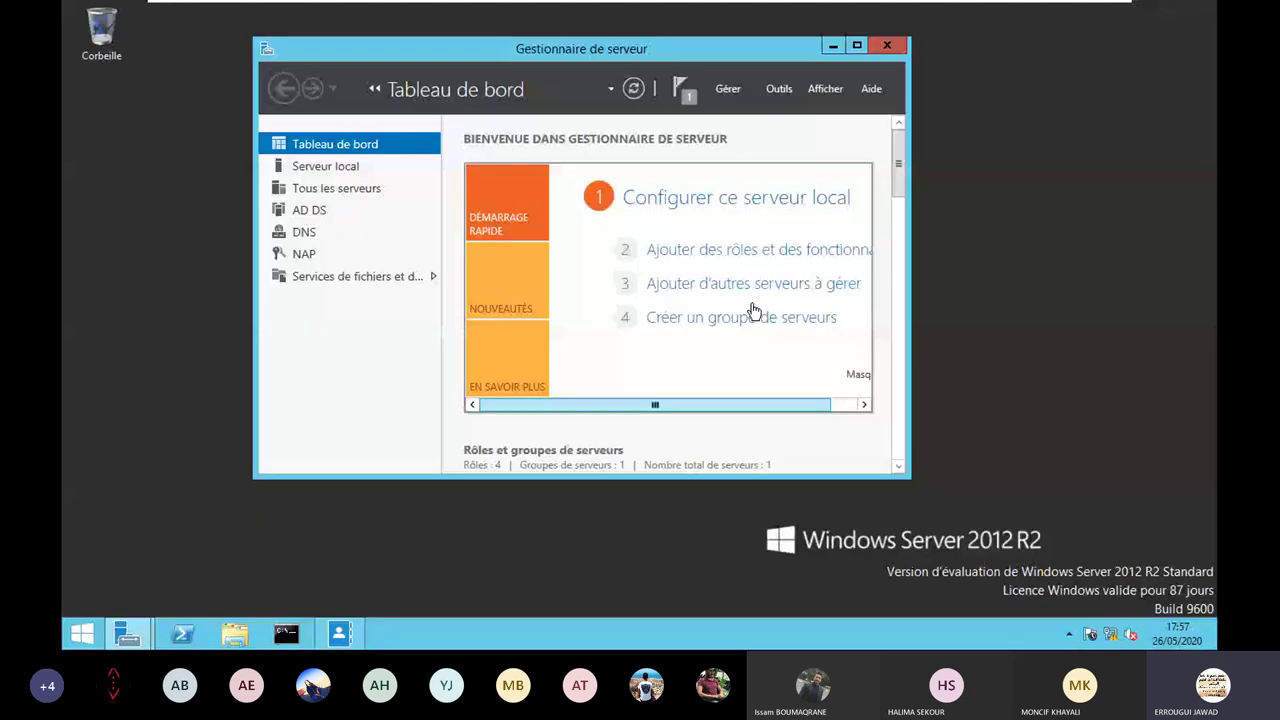
# Launch the Serveur NPS (Network Policy Server) console from Server Manager's Outils menu.
pyautogui.click(779, 88)
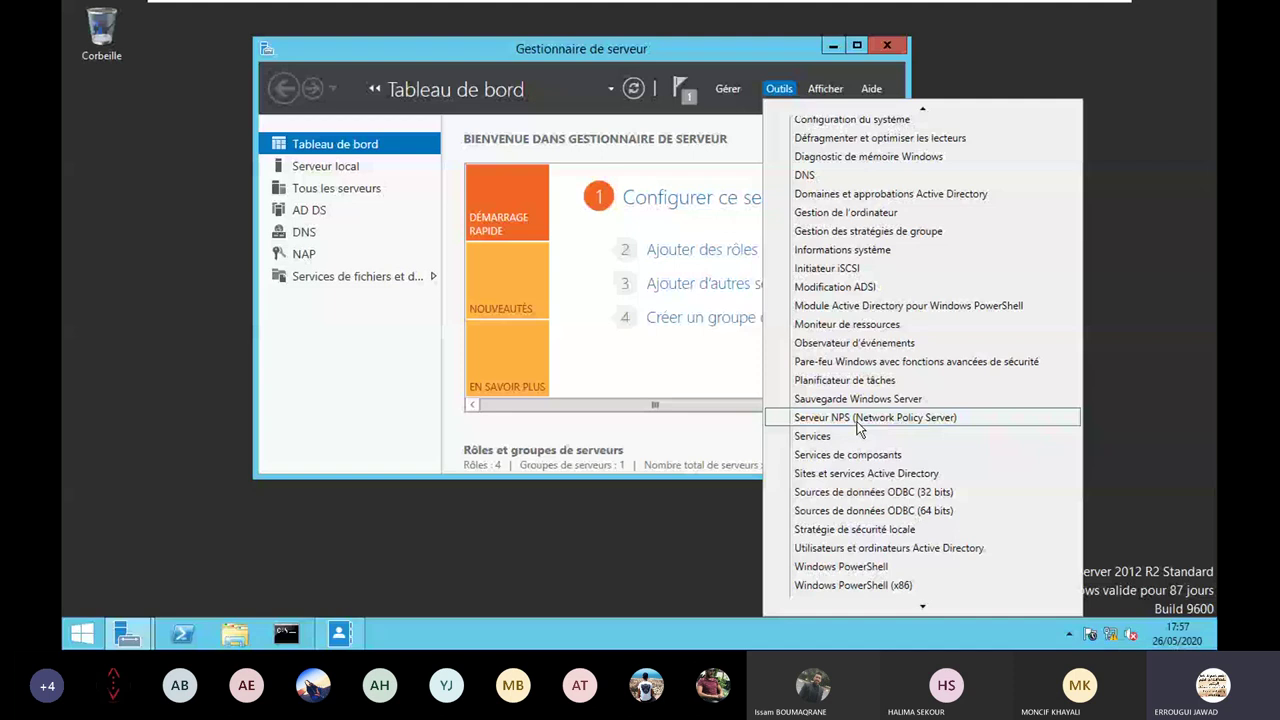
pyautogui.click(858, 418)
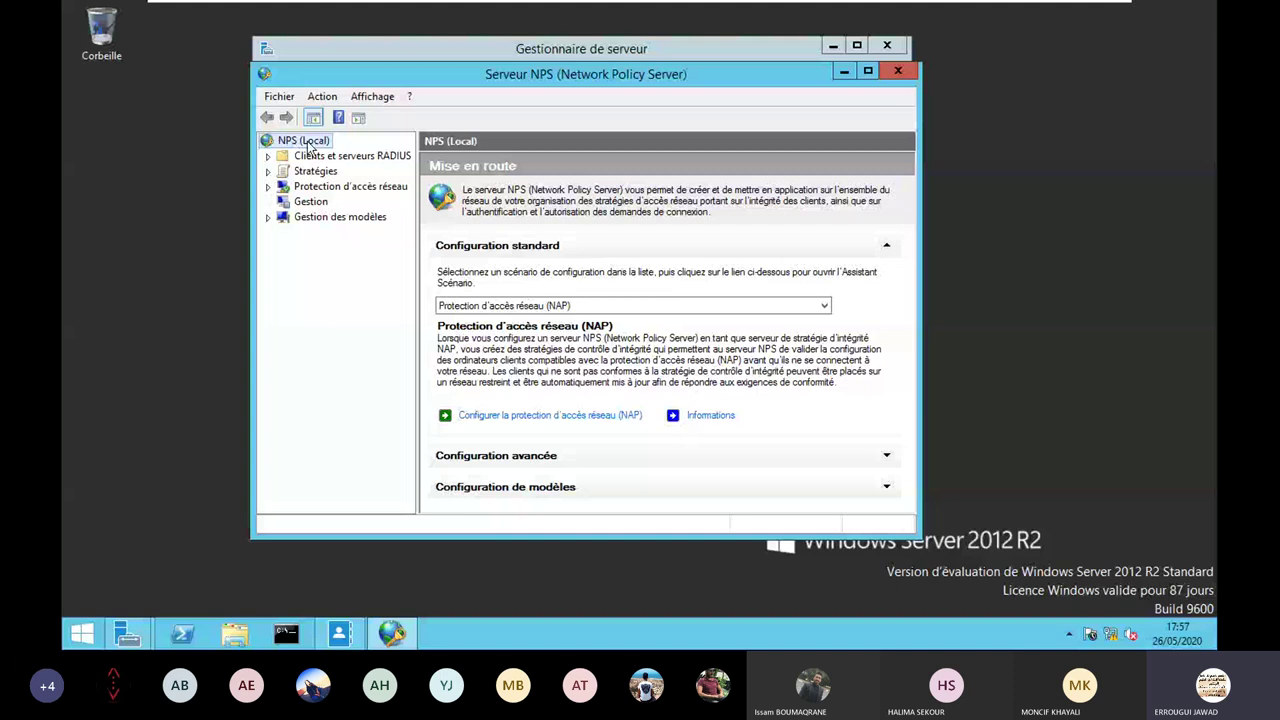
# Register NPS (Local) in Active Directory, authorizing it to read ofppt.local users' dial-in properties.
pyautogui.rightClick(305, 143)
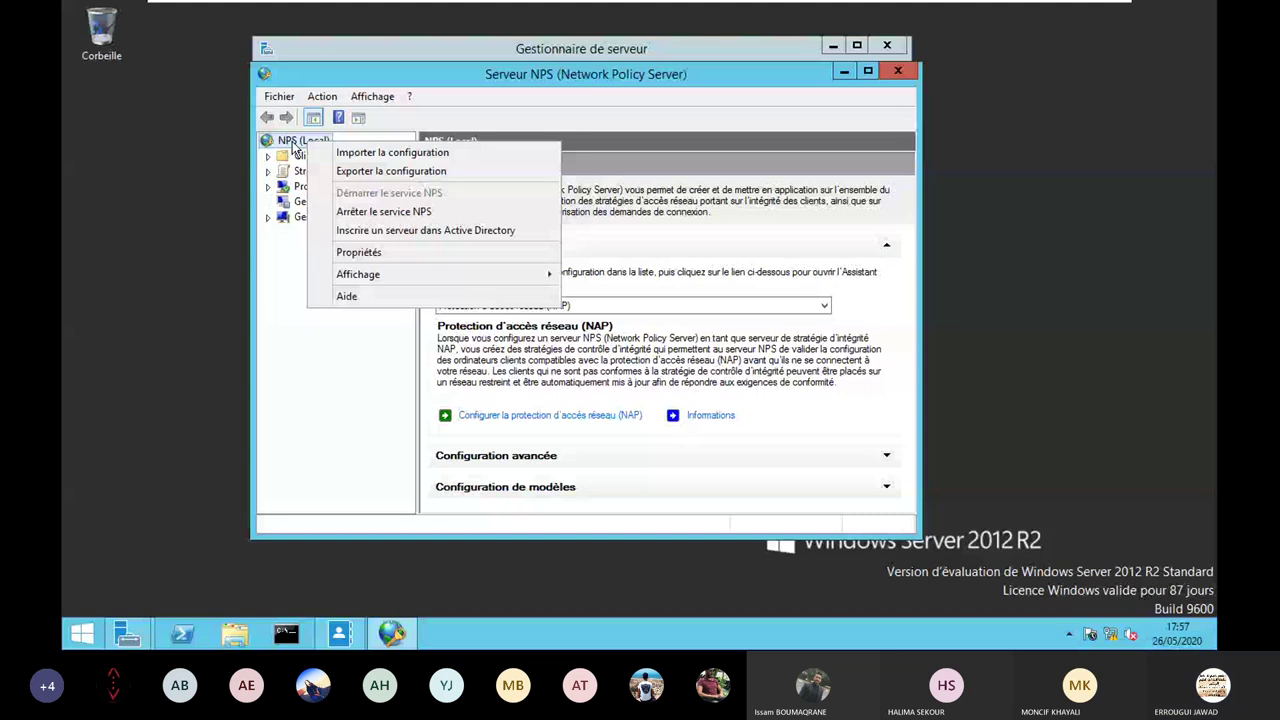
pyautogui.click(425, 230)
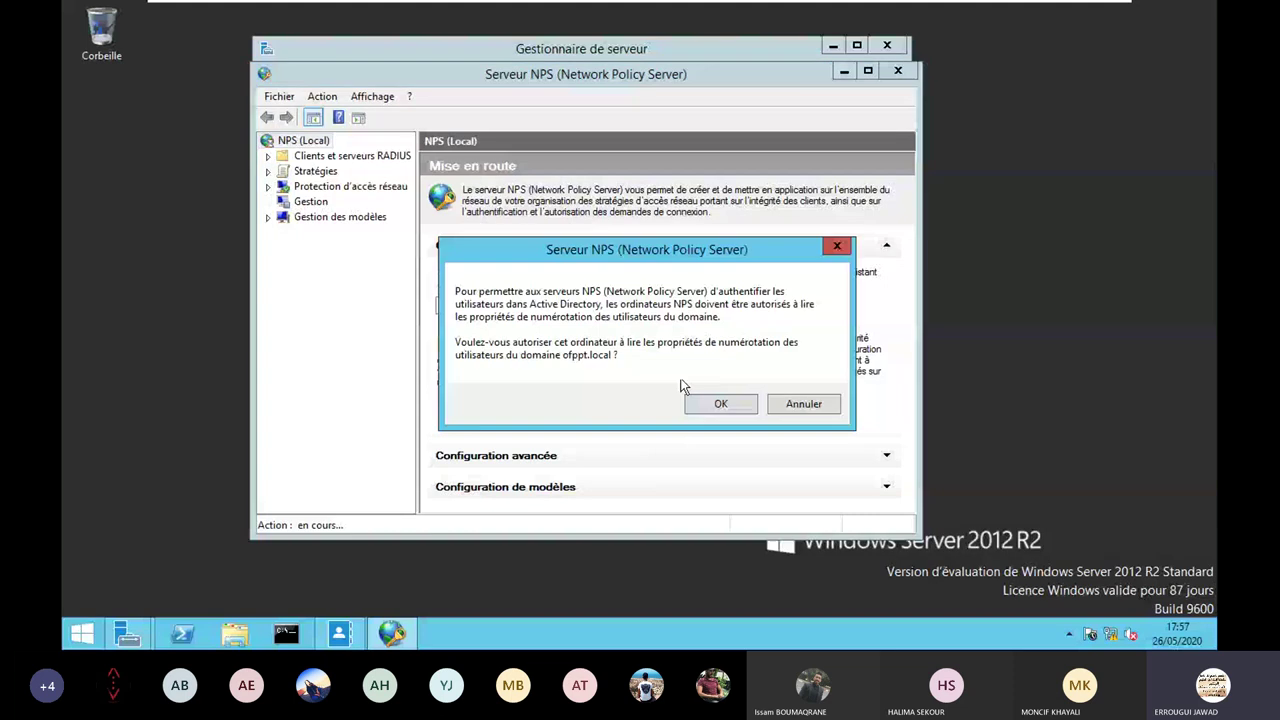
pyautogui.click(720, 404)
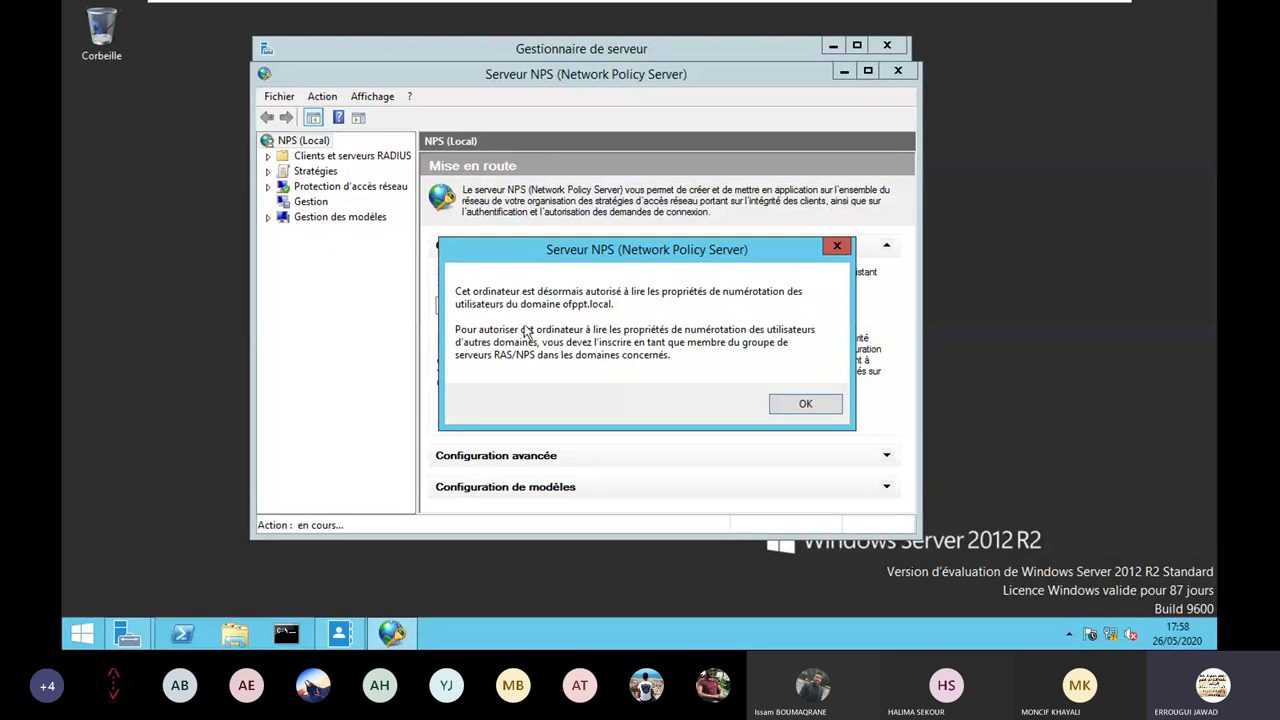
pyautogui.press('Return')
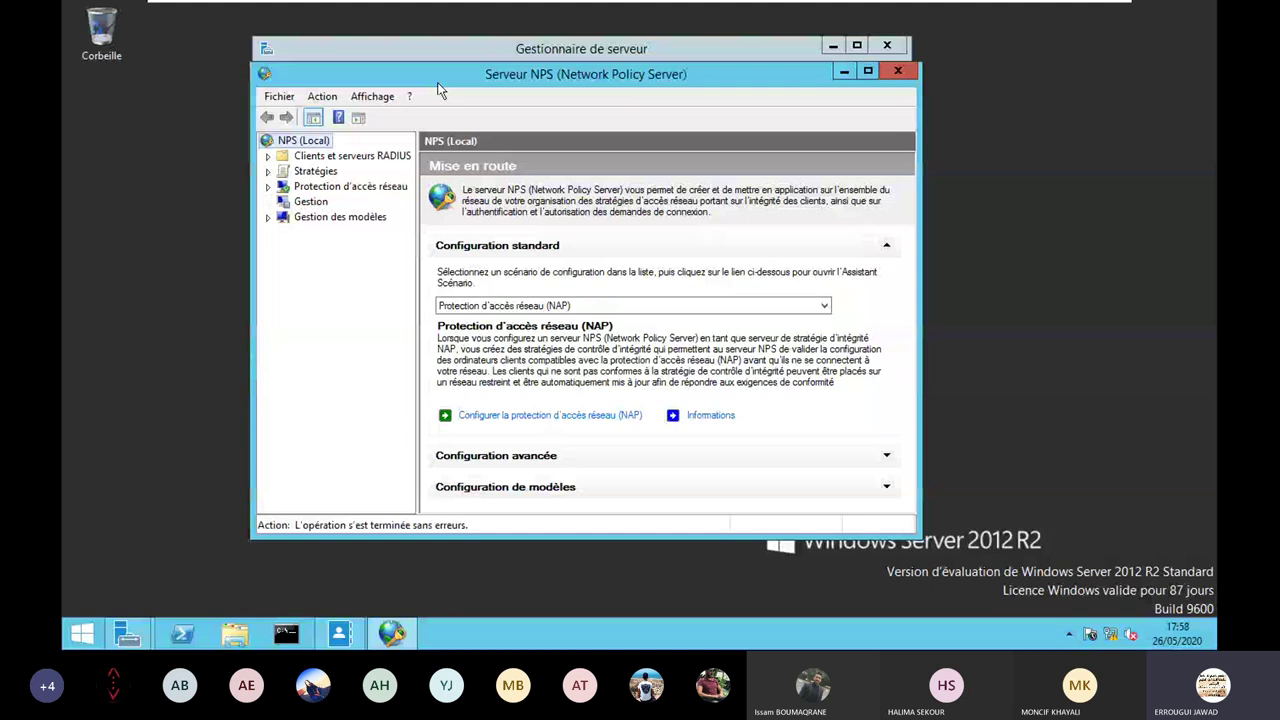
pyautogui.moveTo(438, 84); pyautogui.dragTo(510, 89)
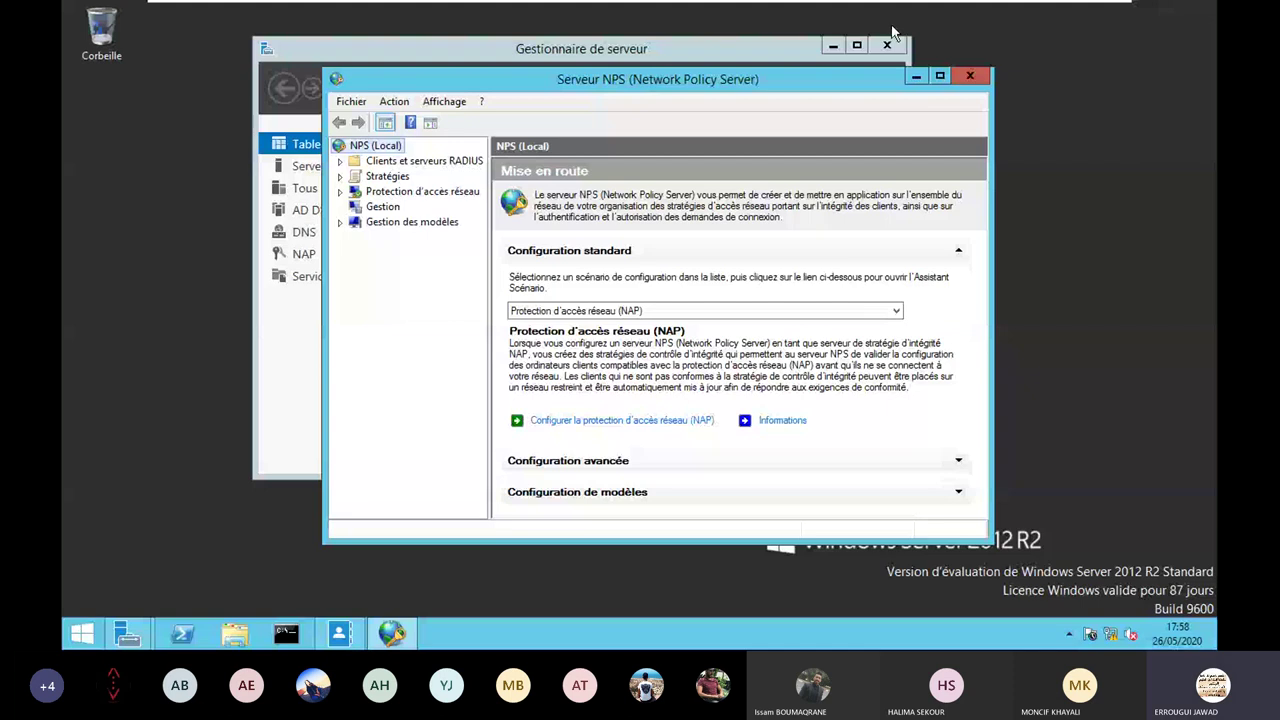
# Maximize the NPS console and start a new client under Clients RADIUS.
pyautogui.click(340, 162)
pyautogui.press('super+Up')
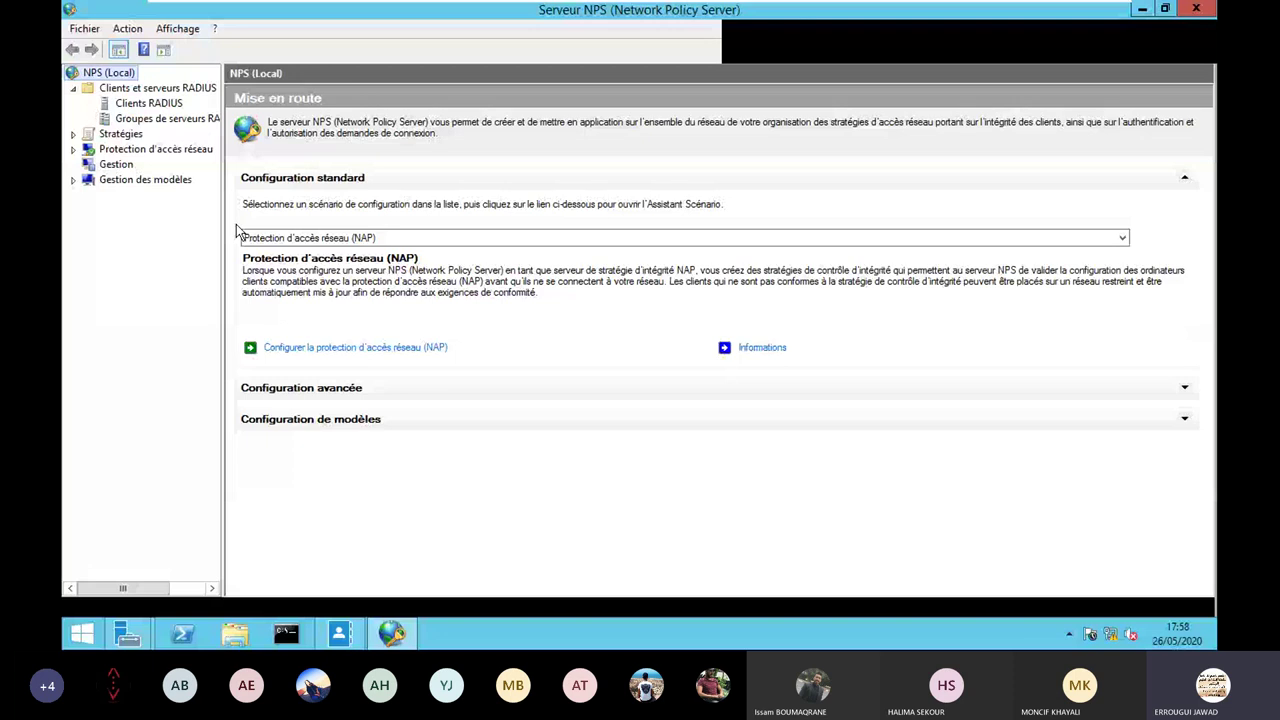
pyautogui.click(137, 108)
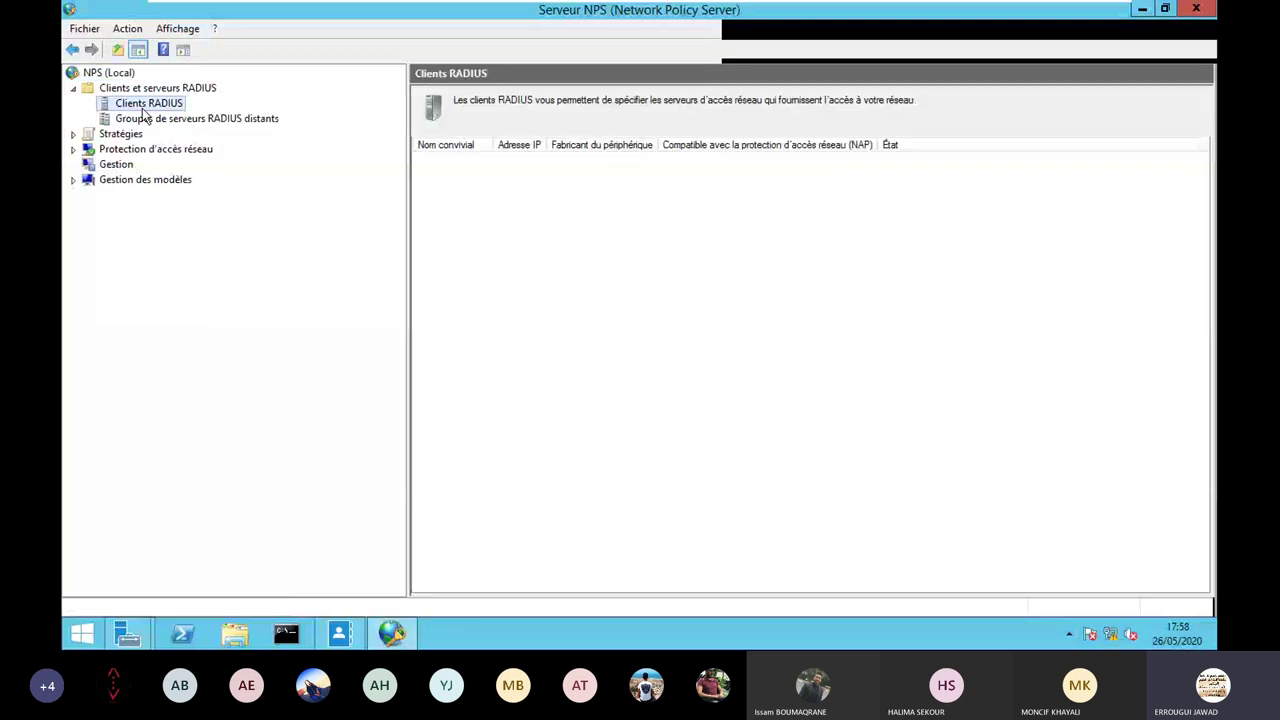
pyautogui.rightClick(145, 104)
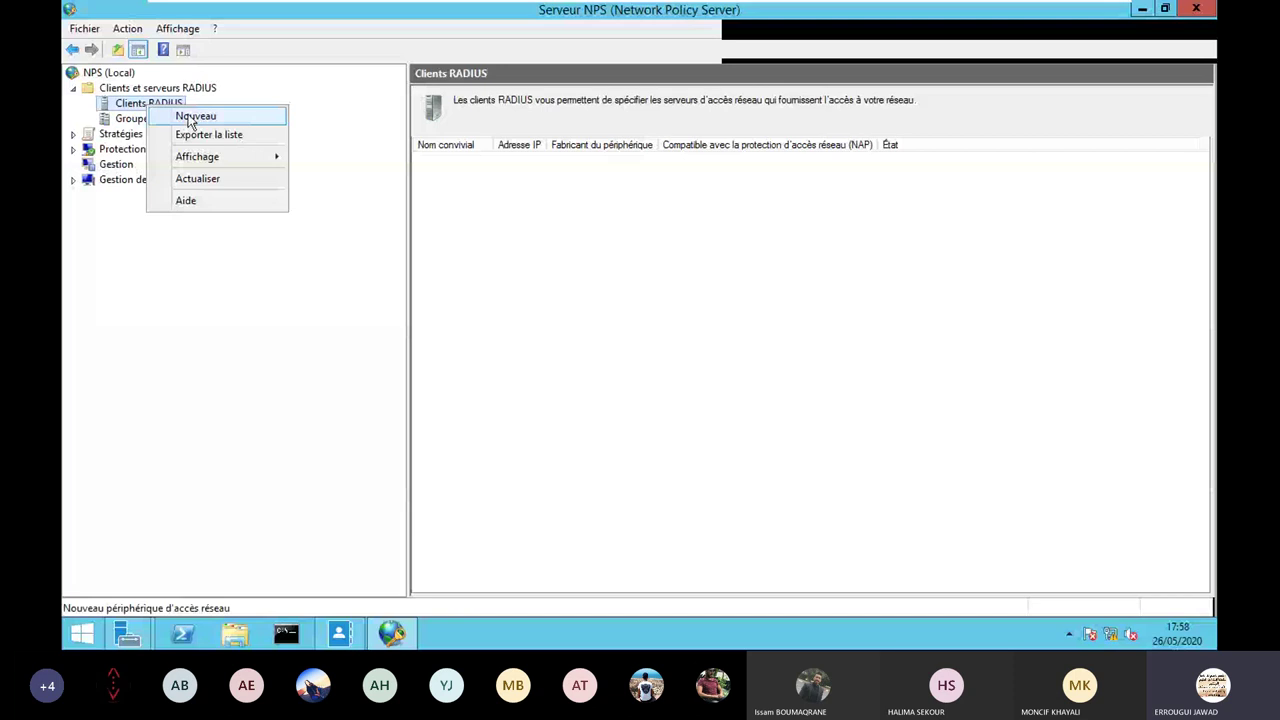
pyautogui.click(192, 117)
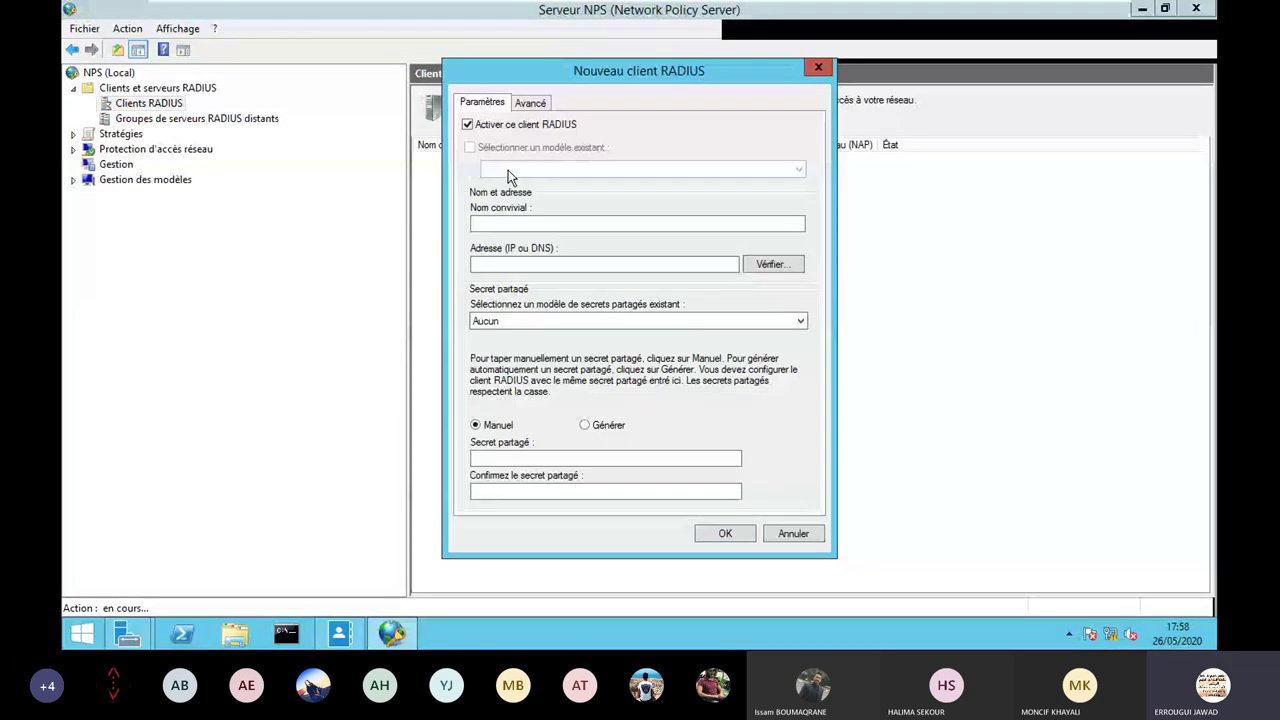
# Enter NPS_CLIENT as the friendly name and 192.168.2.1 as the client address.
pyautogui.click(526, 224)
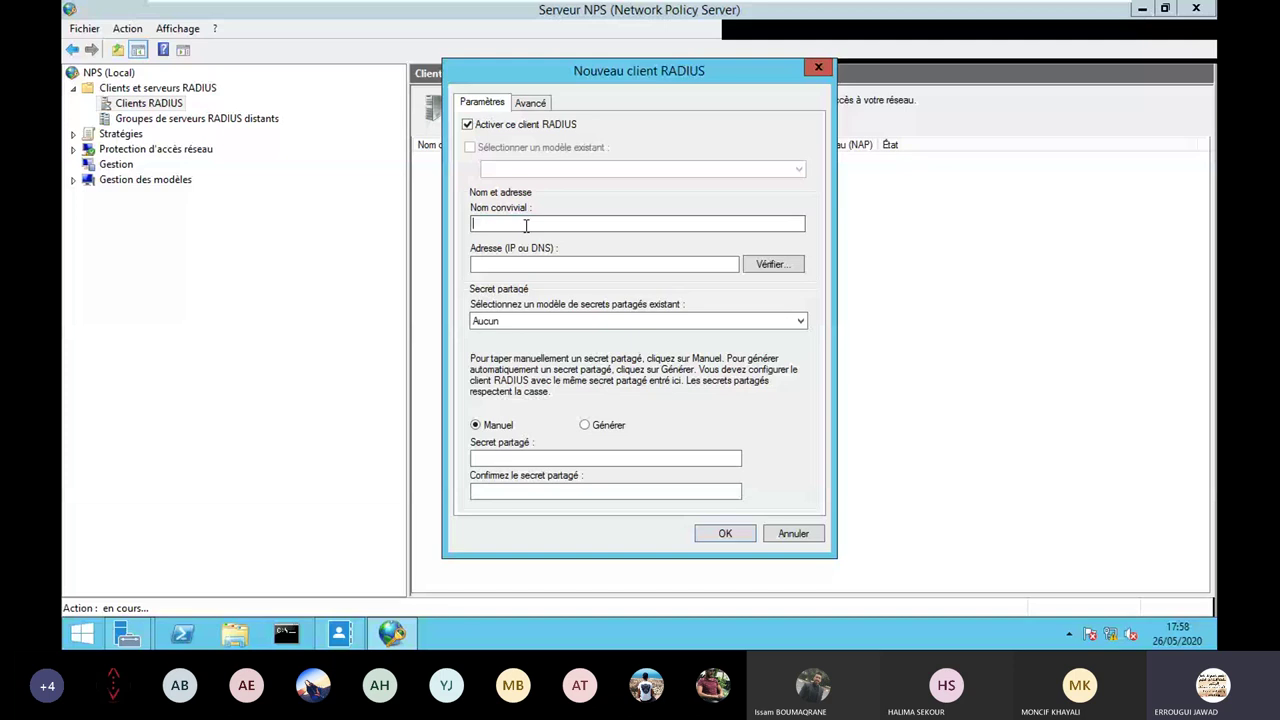
pyautogui.write('NPS_CL')
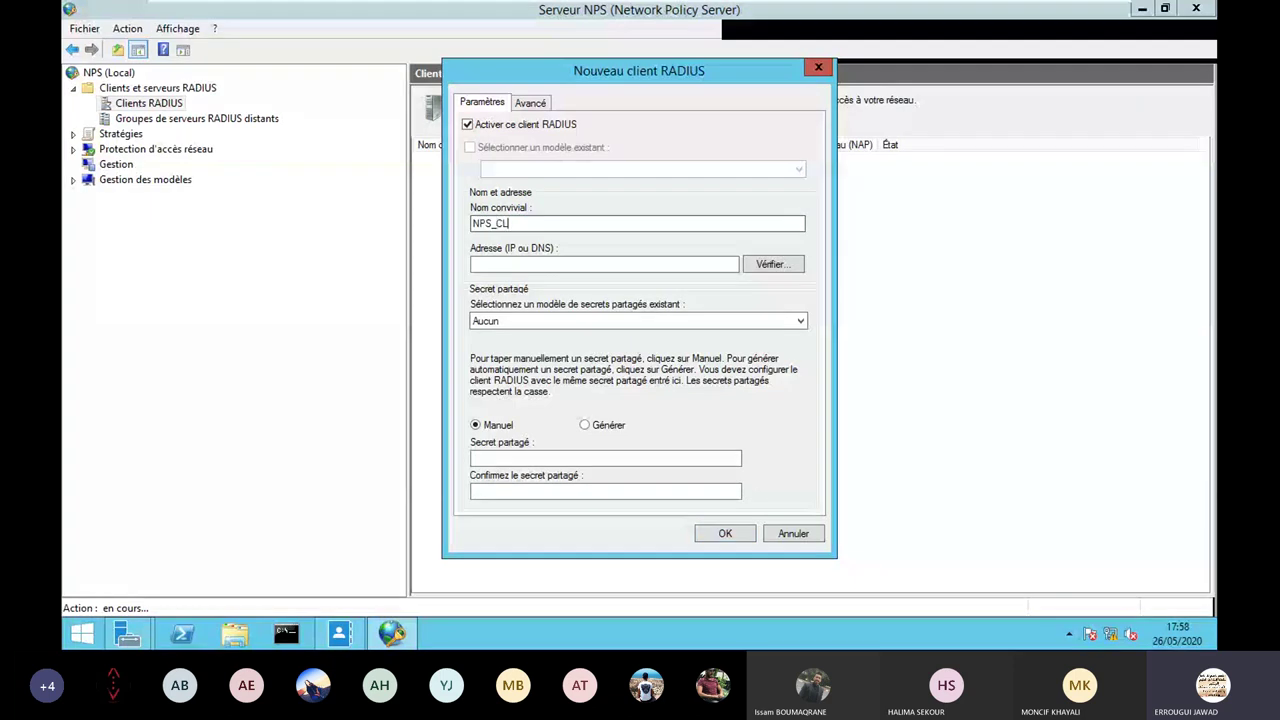
pyautogui.write('IENT')
pyautogui.click(517, 262)
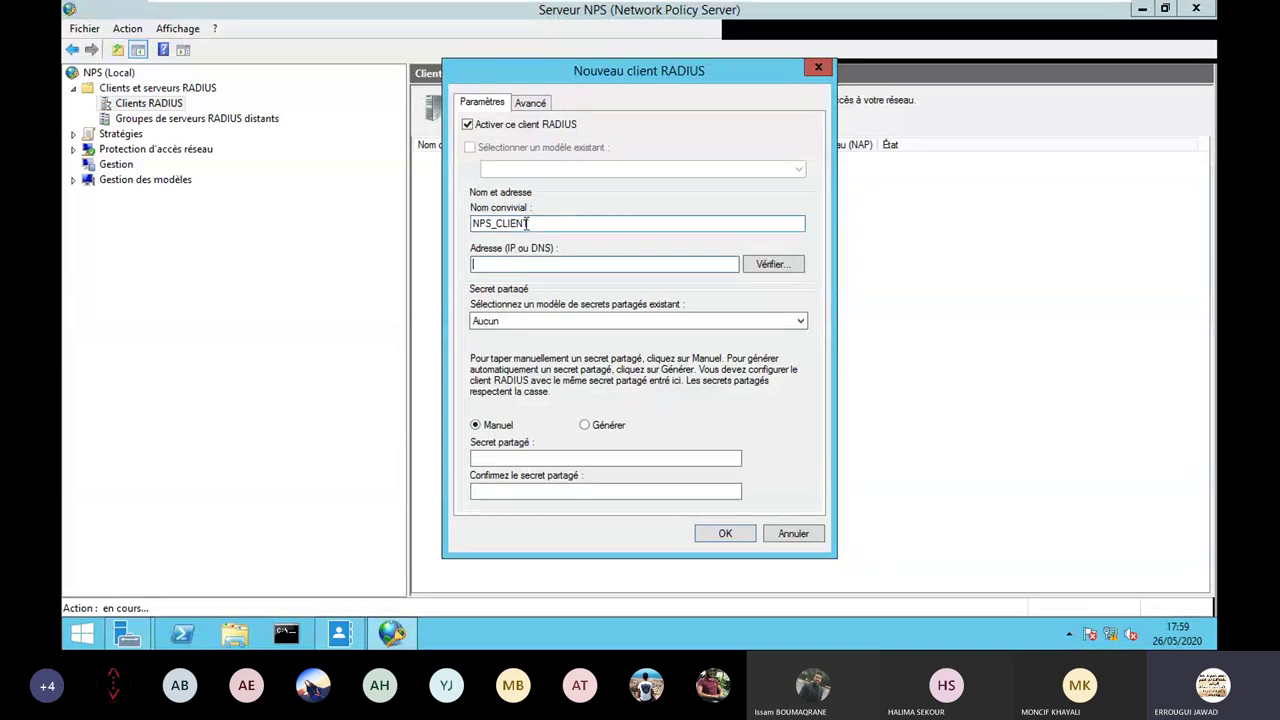
pyautogui.click(527, 223)
pyautogui.write('192.168.2.1')
# Enter the shared secret and repeat it in the confirmation field.
pyautogui.click(590, 461)
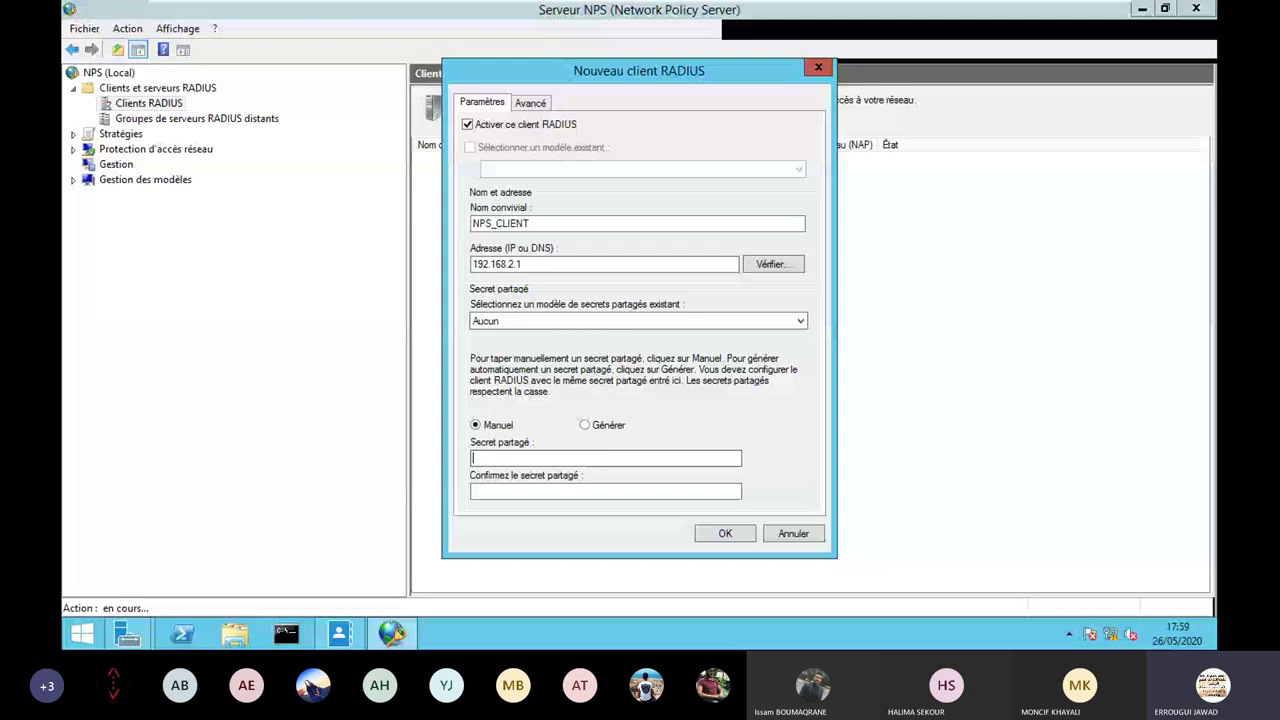
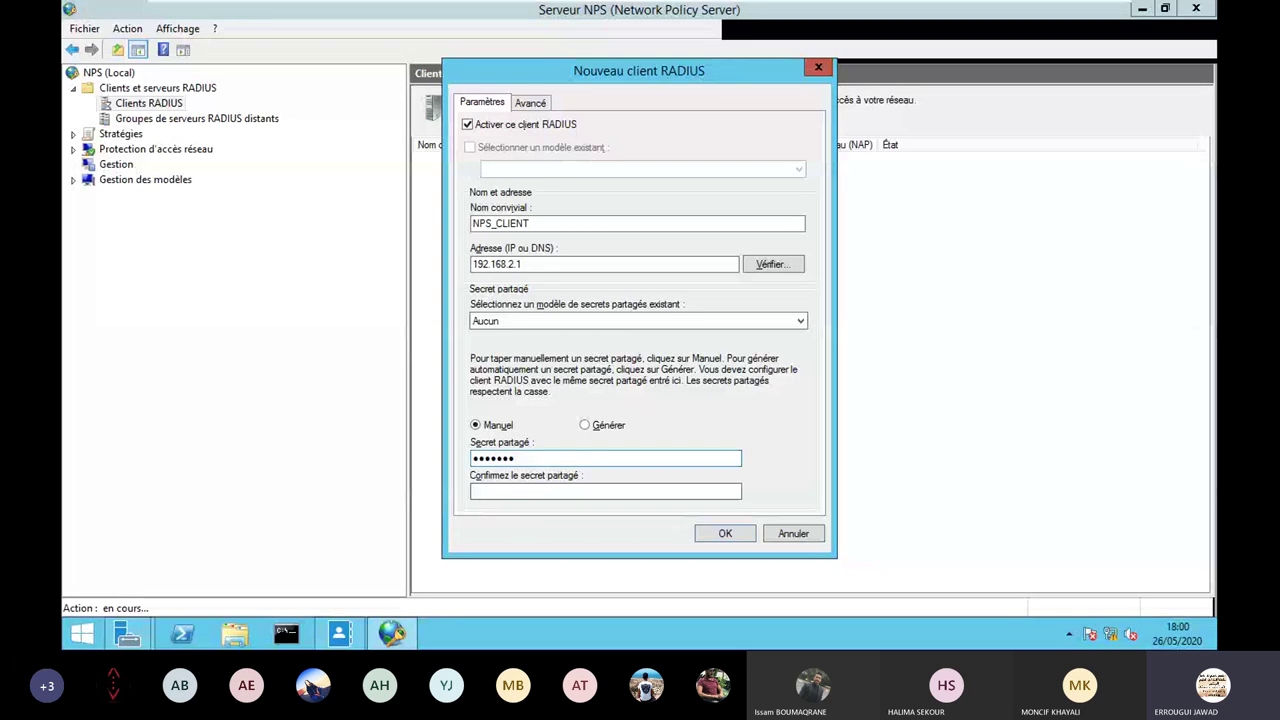
pyautogui.press('Tab')
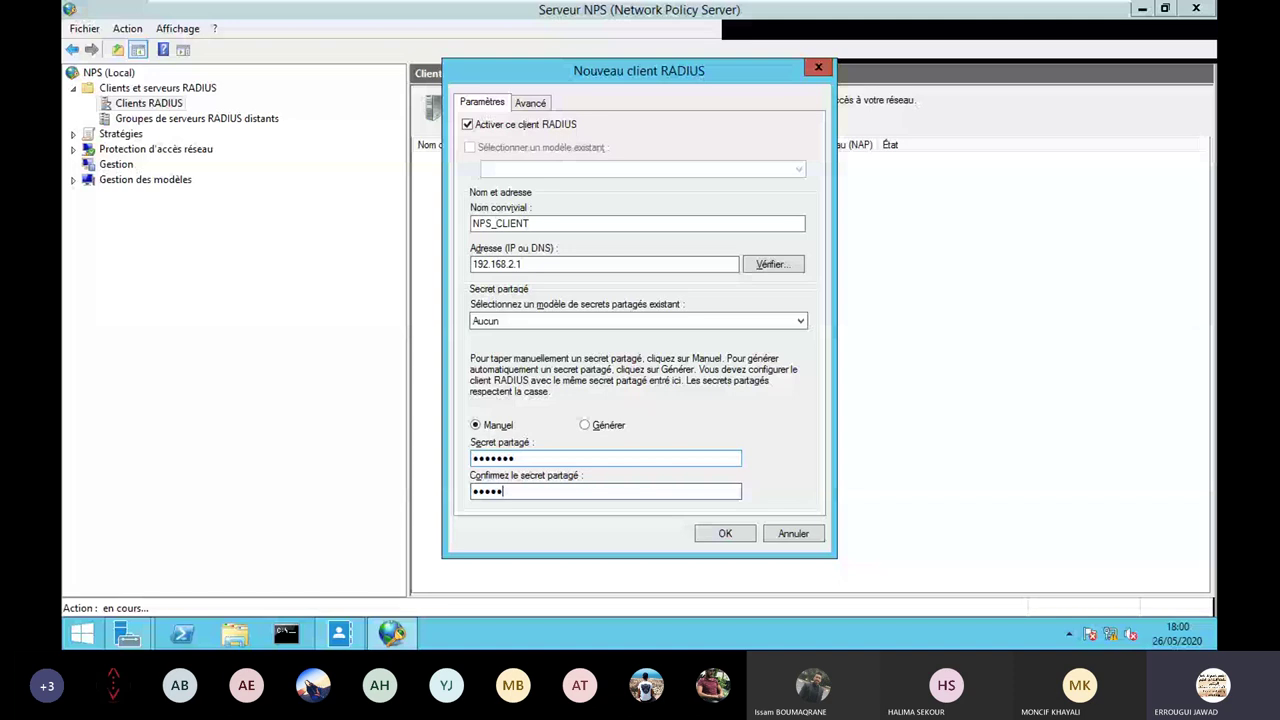
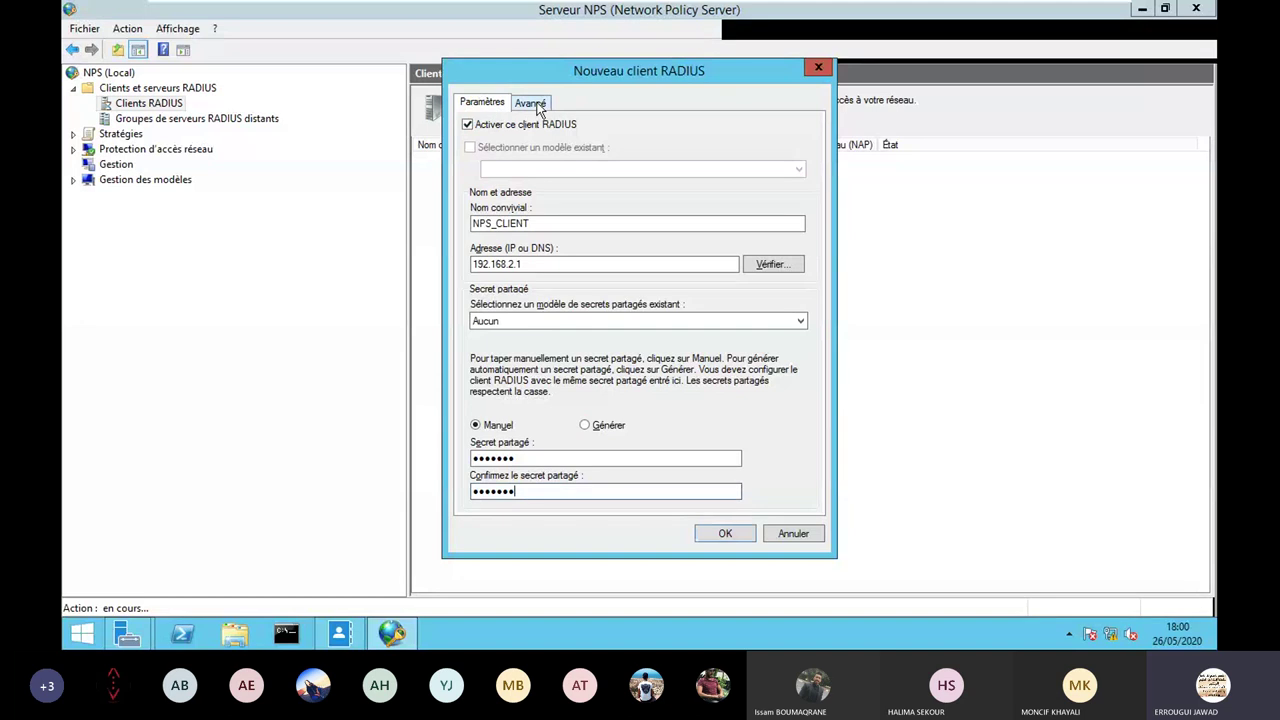
# Choose Cisco as the Nom du fournisseur on the Avancé tab.
pyautogui.click(535, 104)
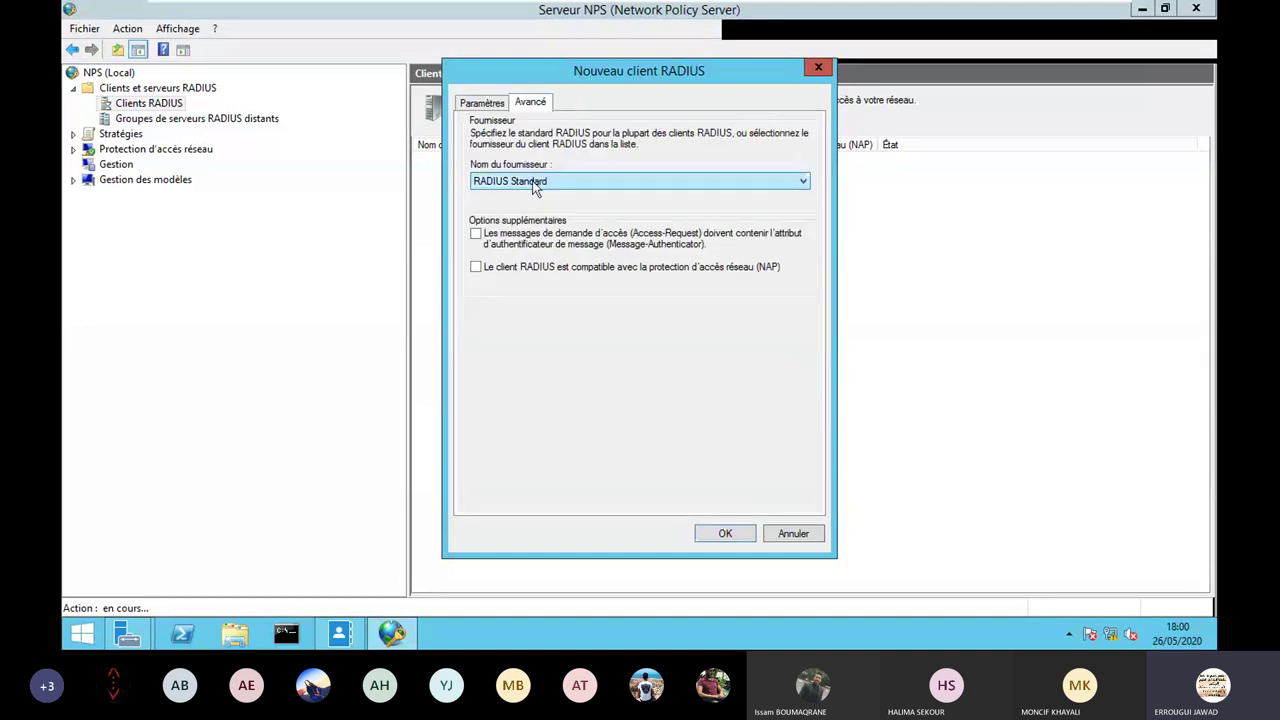
pyautogui.click(540, 183)
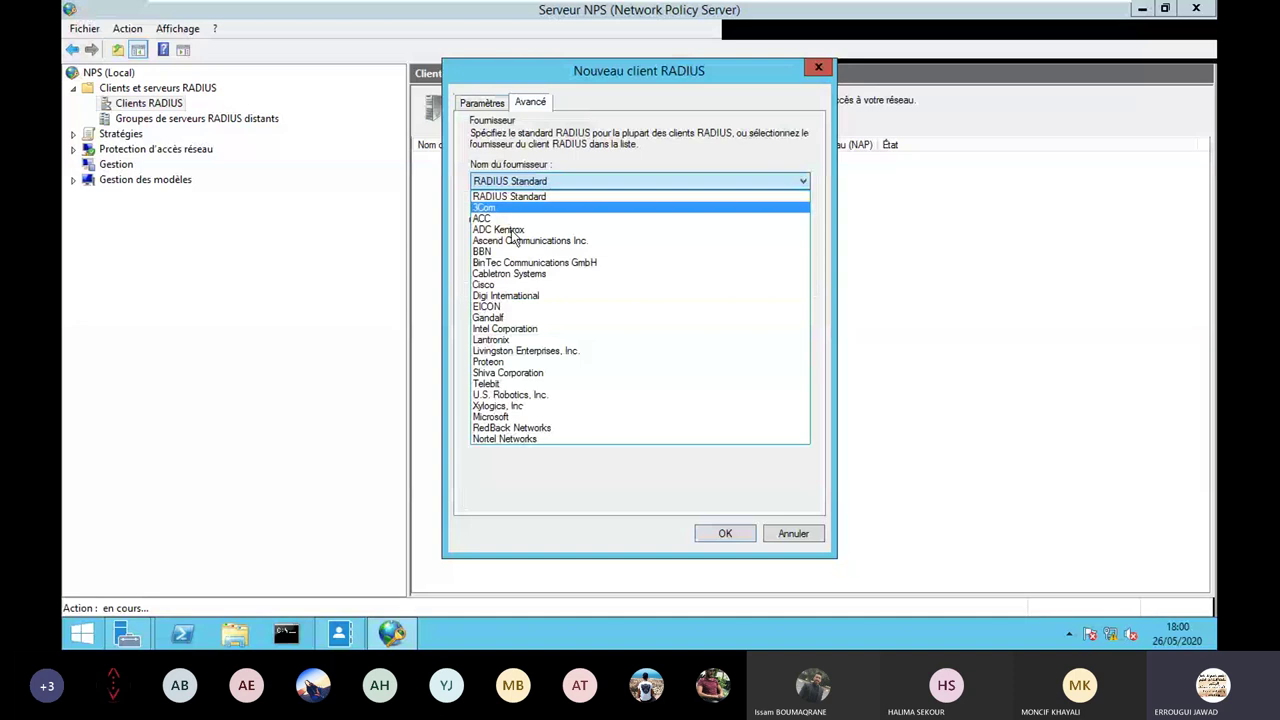
pyautogui.click(485, 285)
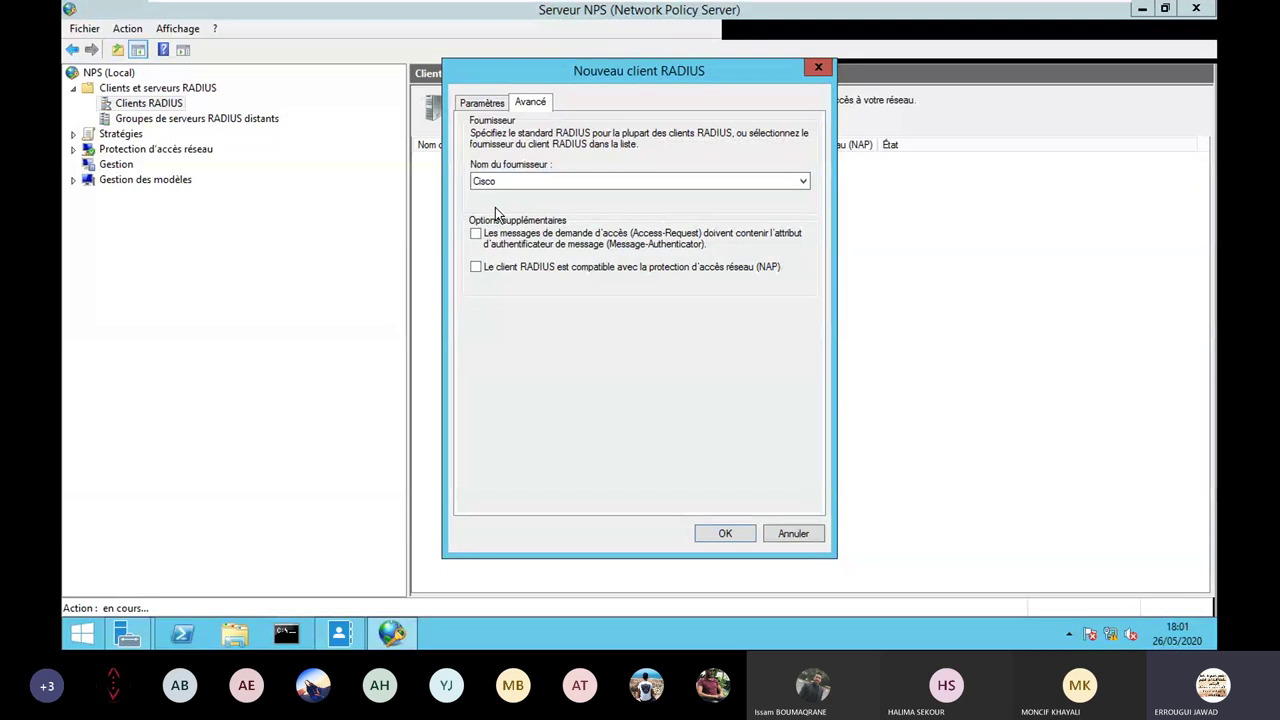
pyautogui.click(626, 182)
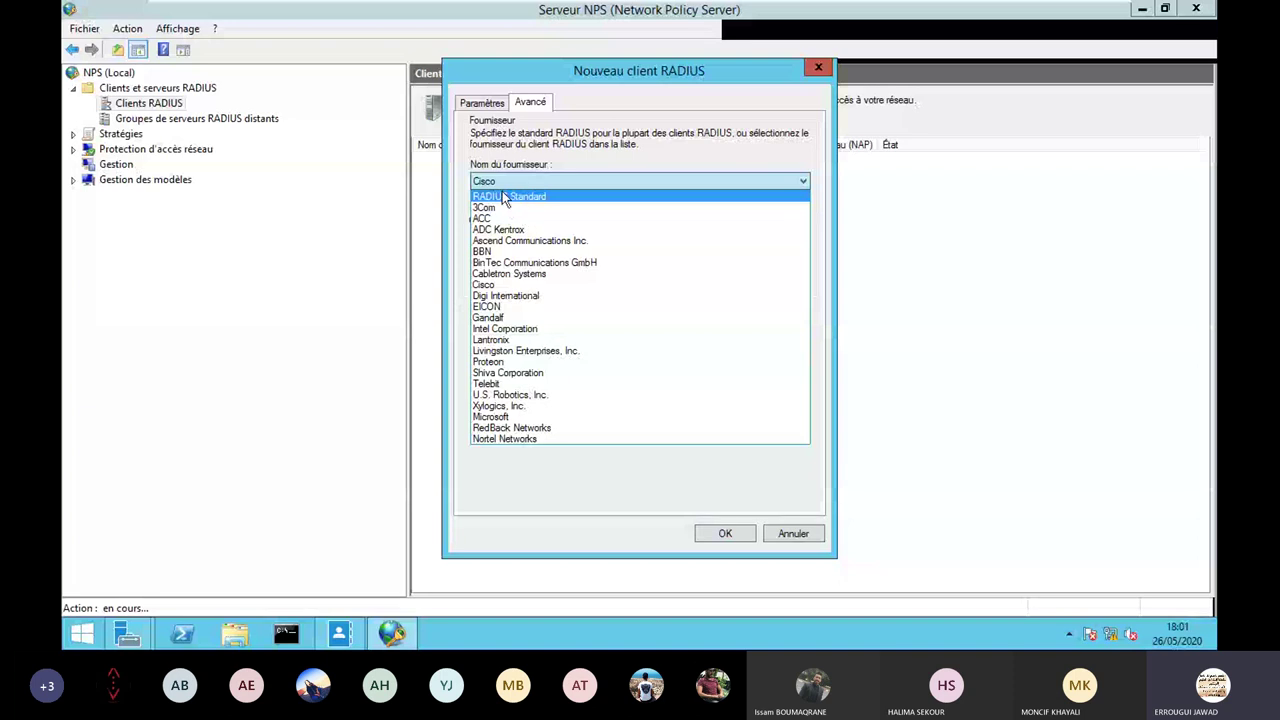
pyautogui.click(503, 185)
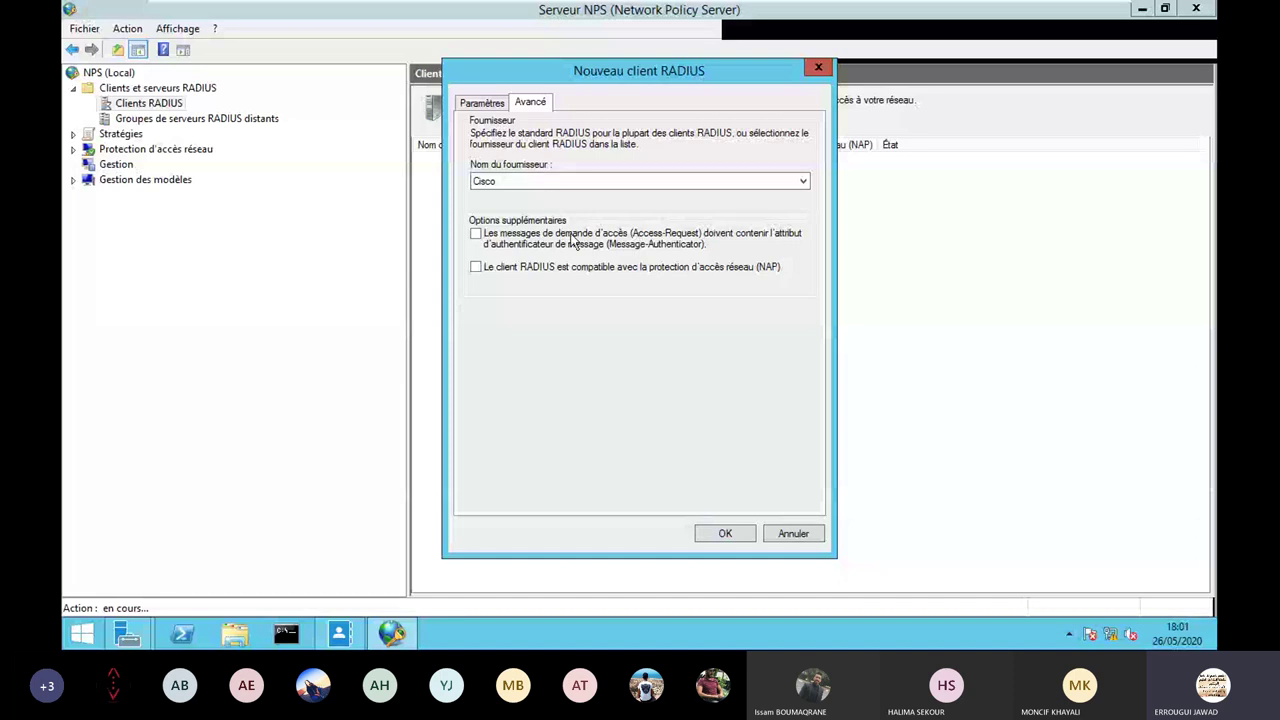
# Save NPS_CLIENT and check its entry (192.168.2.1, Cisco, Activé) in the clients list.
pyautogui.click(720, 534)
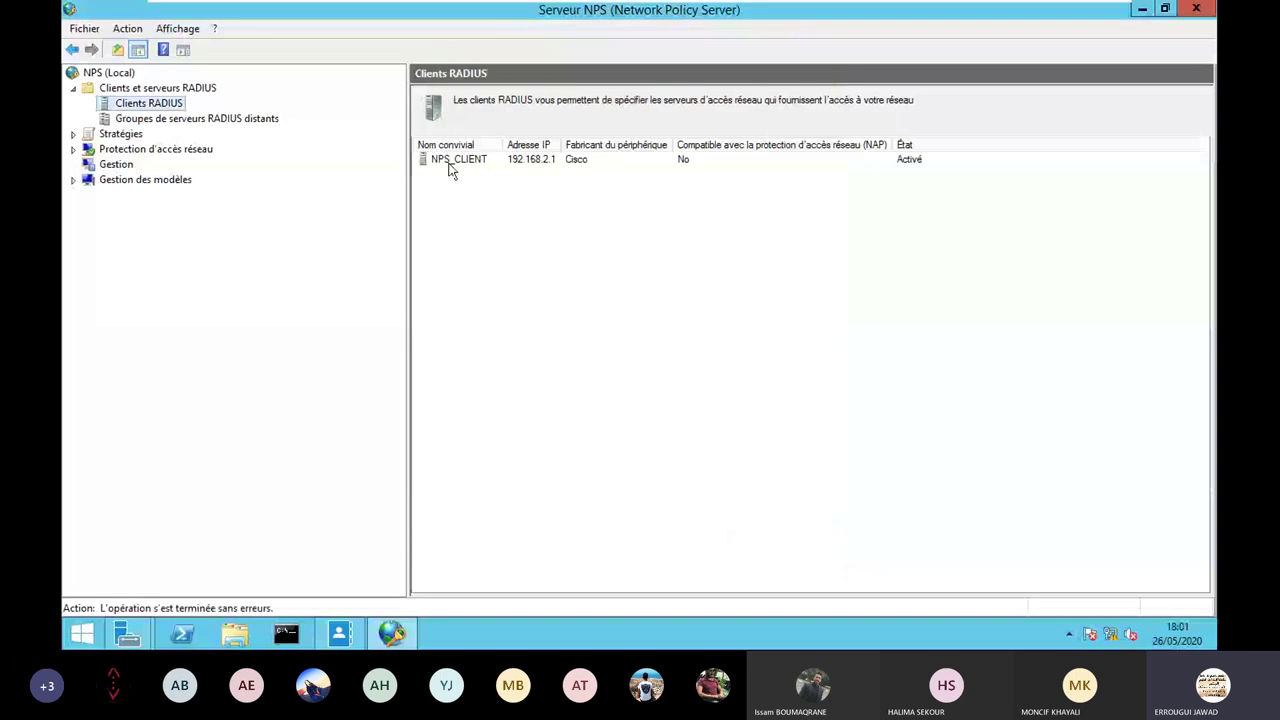
pyautogui.moveTo(406, 194); pyautogui.dragTo(345, 194)
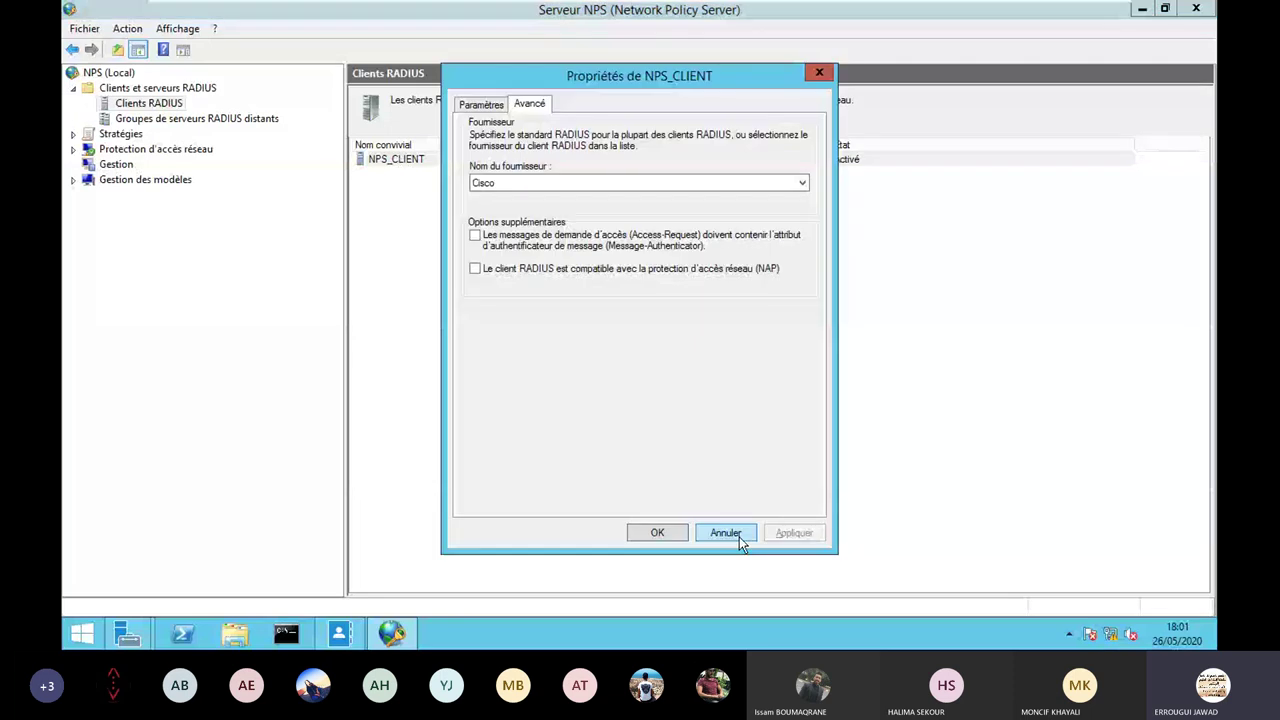
pyautogui.click(739, 536)
pyautogui.rightClick(403, 166)
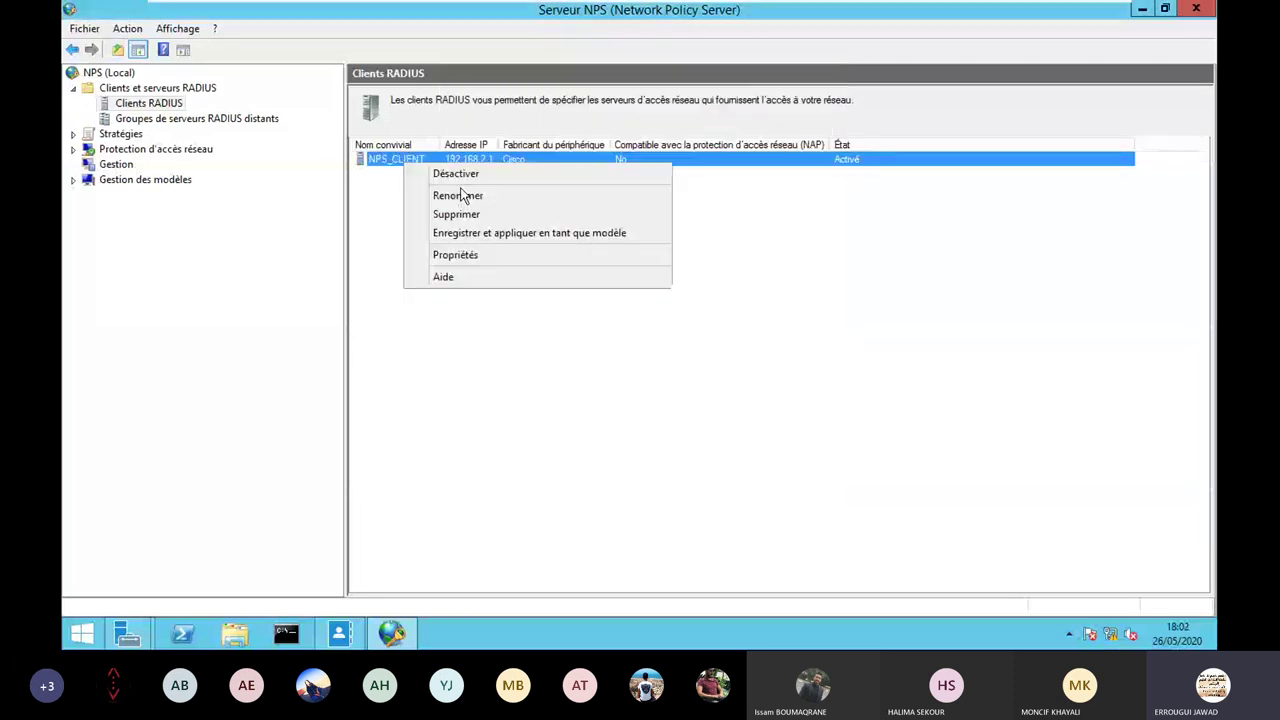
pyautogui.click(380, 204)
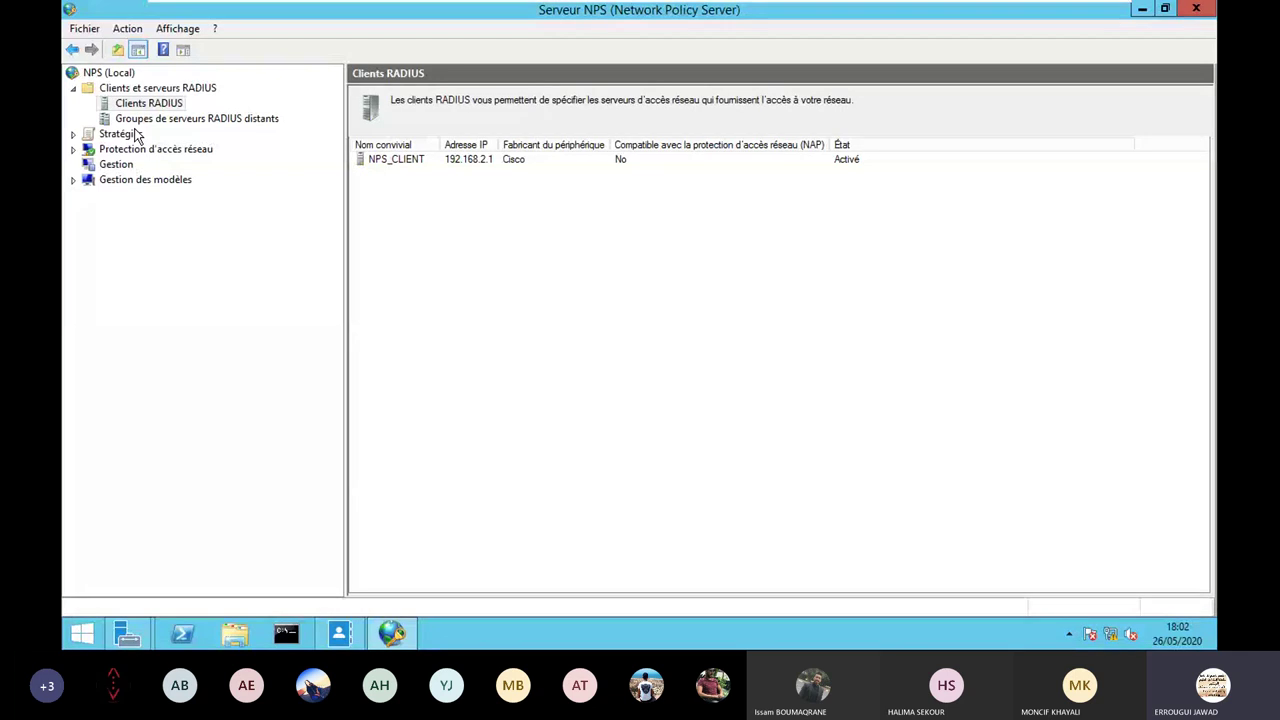
# Launch the Nouvelle stratégie de demande de connexion wizard from Stratégies de demande de connexion.
pyautogui.click(73, 134)
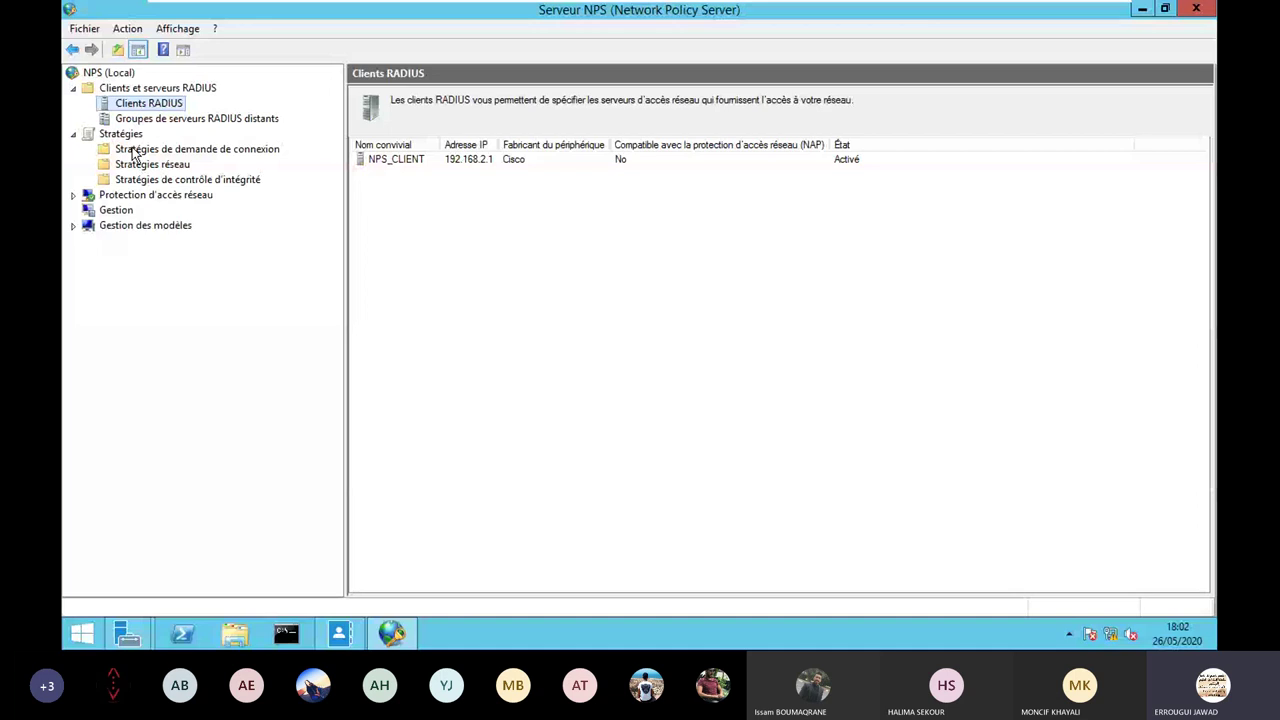
pyautogui.click(195, 150)
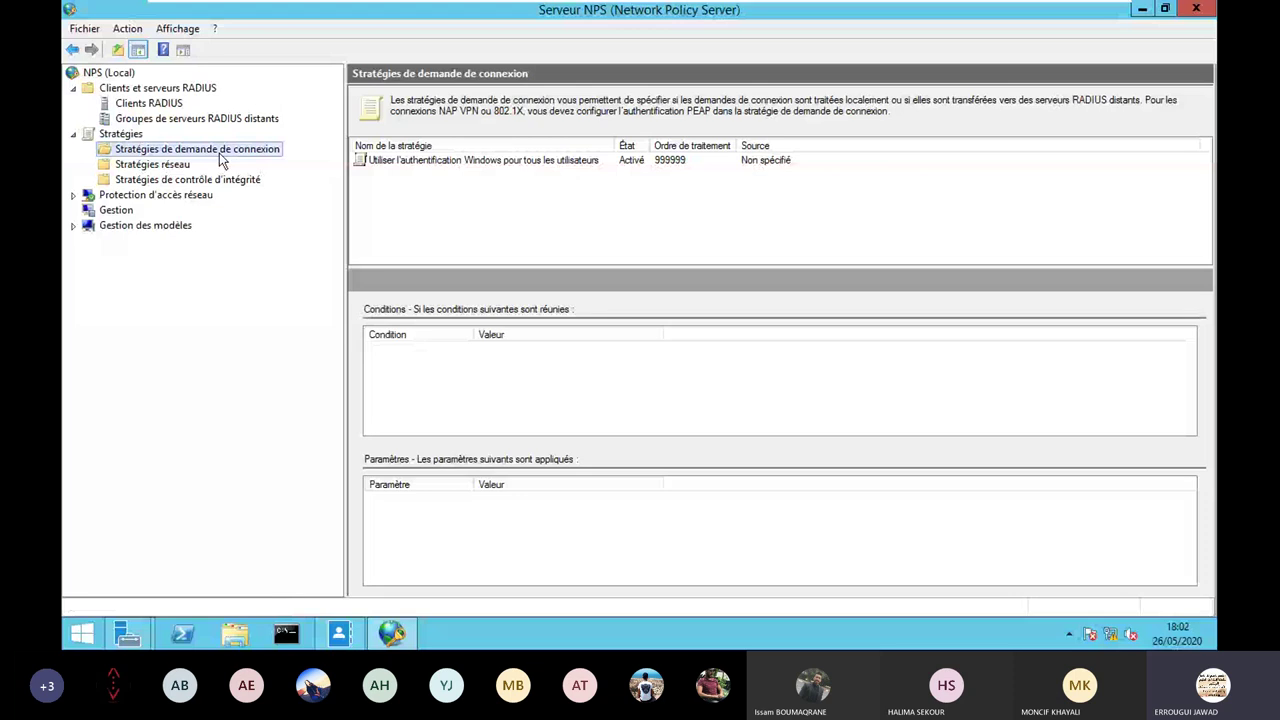
pyautogui.rightClick(219, 153)
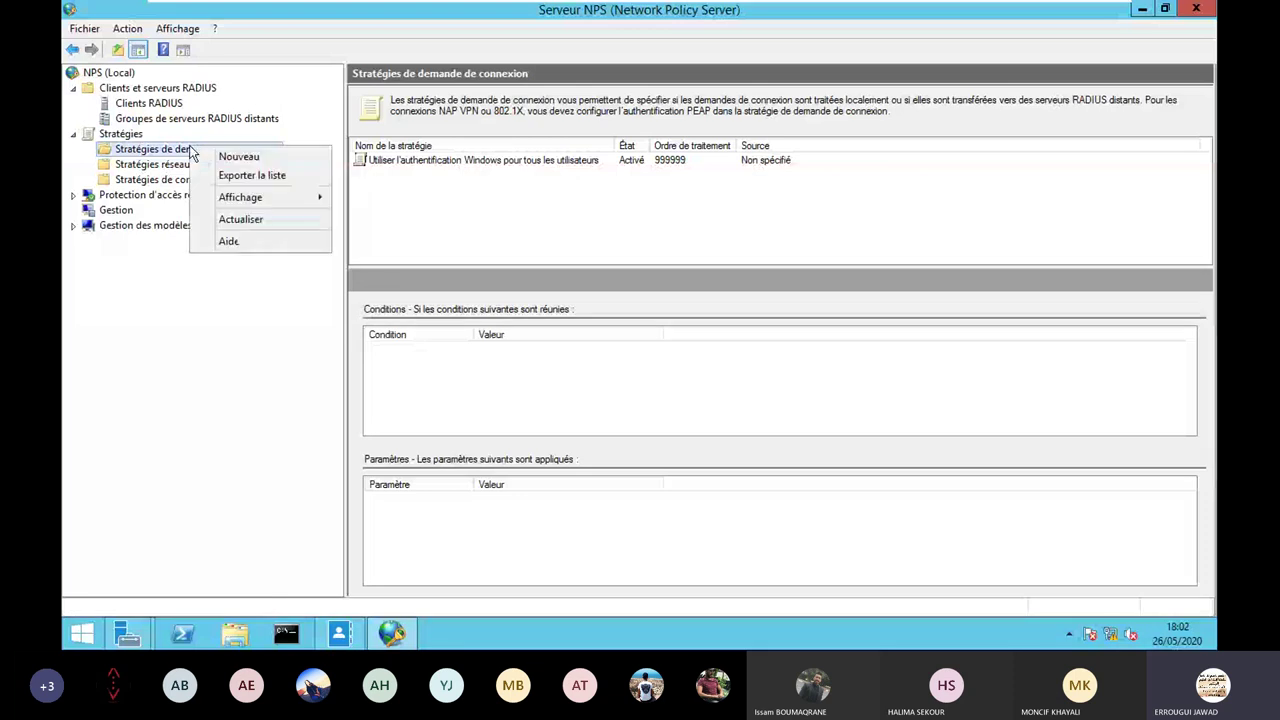
pyautogui.click(224, 157)
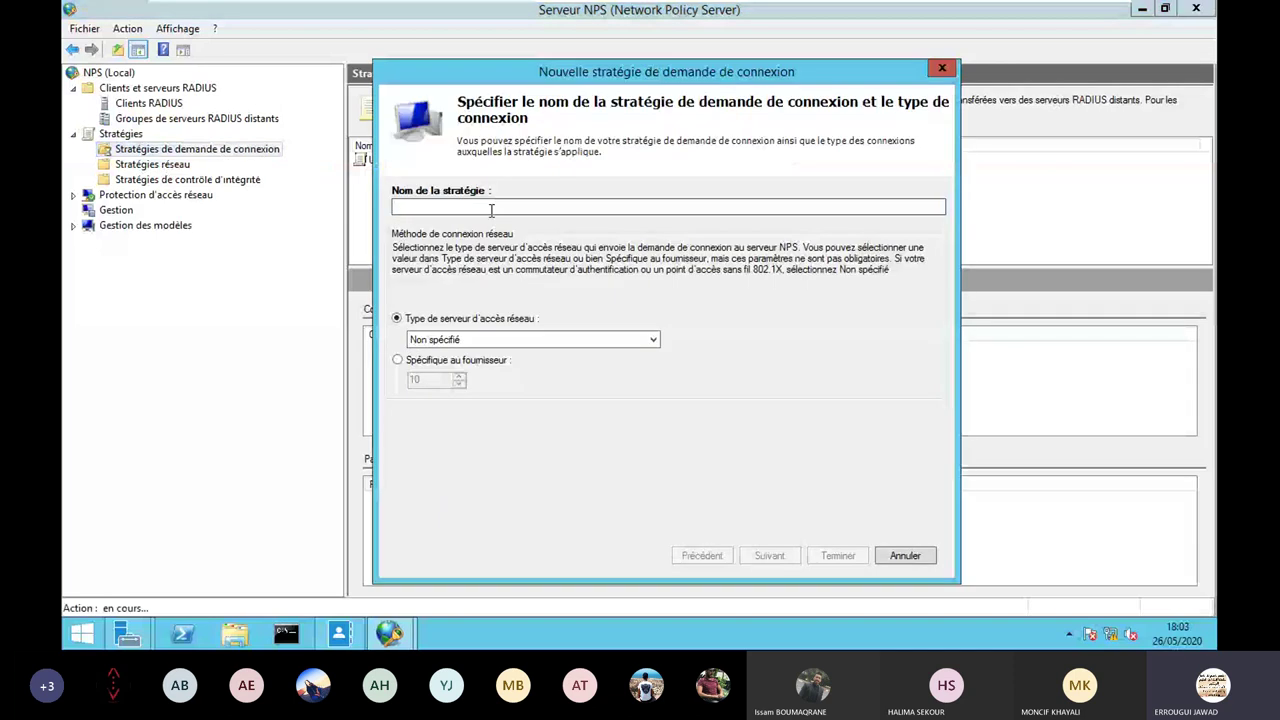
# Name the policy 'Authentification RADIUS' and bring up the condition picker on the conditions page.
pyautogui.write('Au')
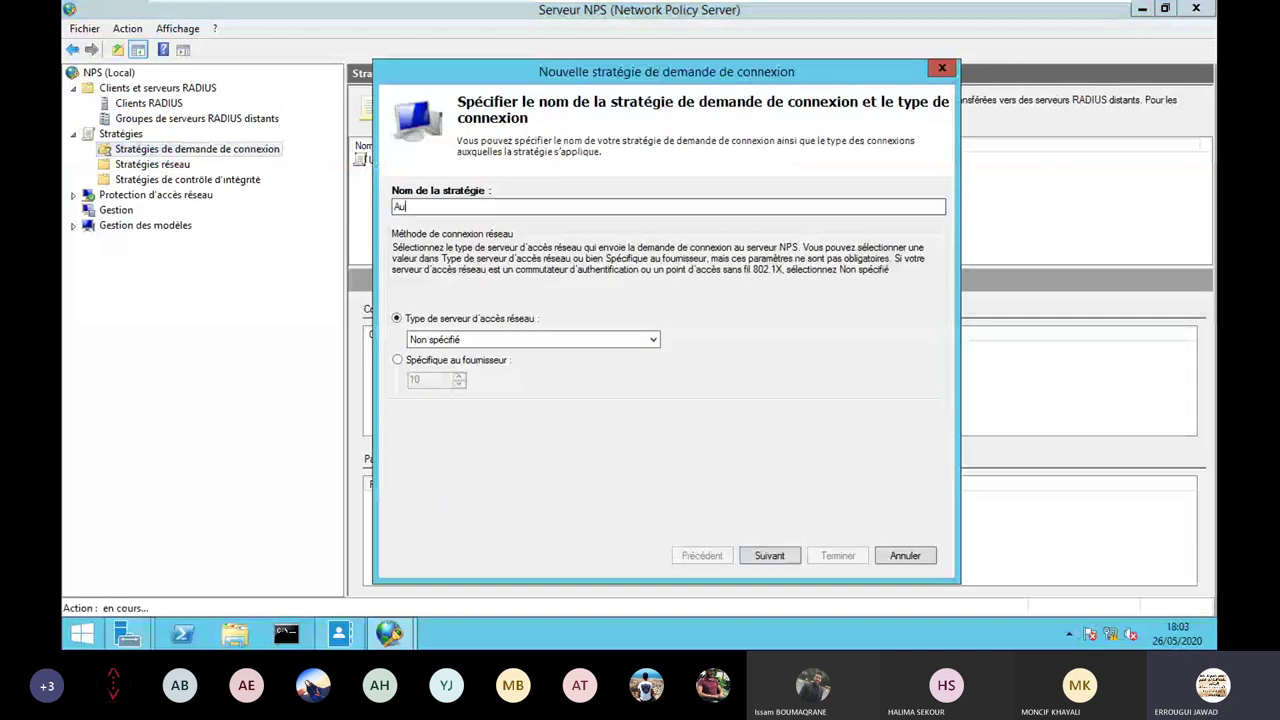
pyautogui.write('thent')
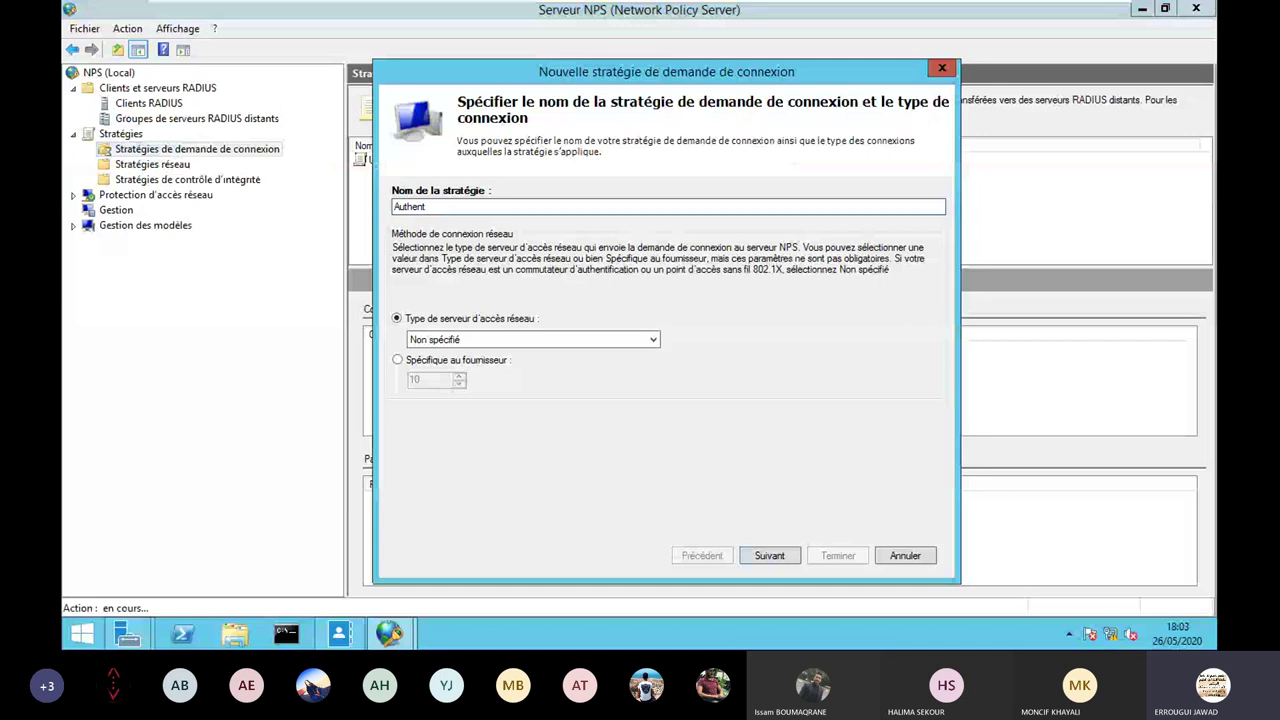
pyautogui.write('ification RADI')
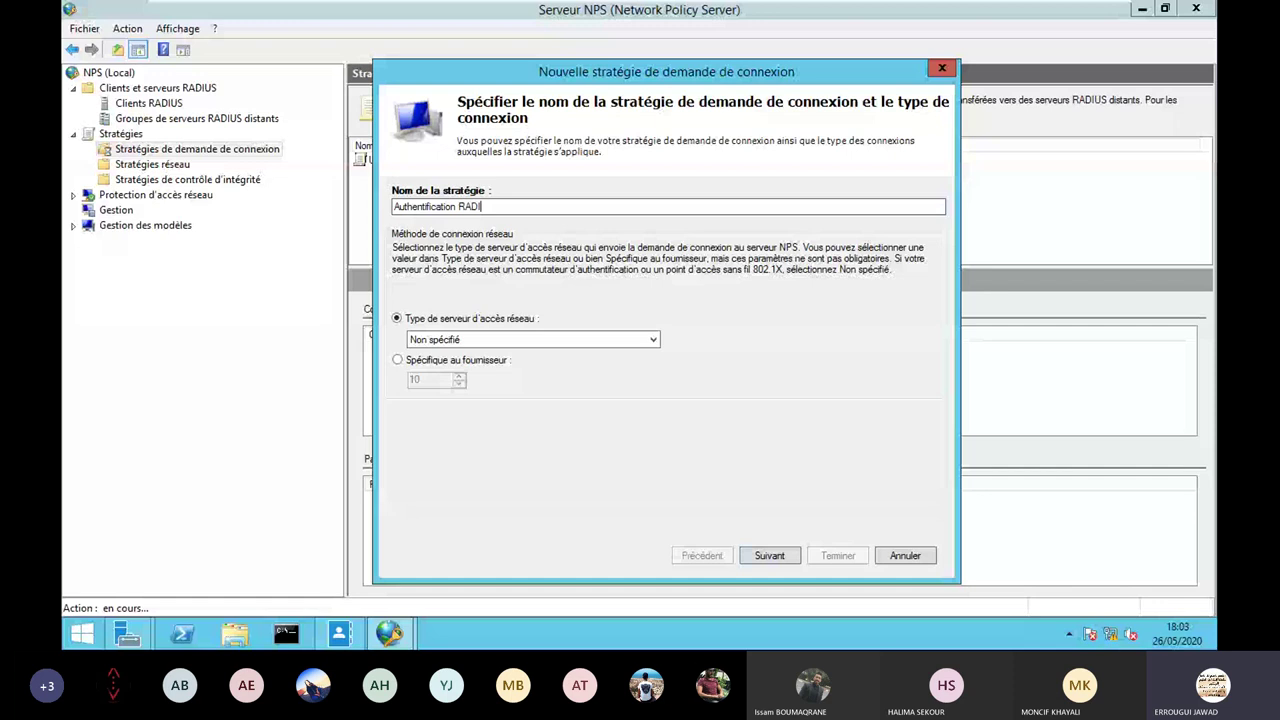
pyautogui.write('US')
pyautogui.click(767, 556)
pyautogui.click(768, 474)
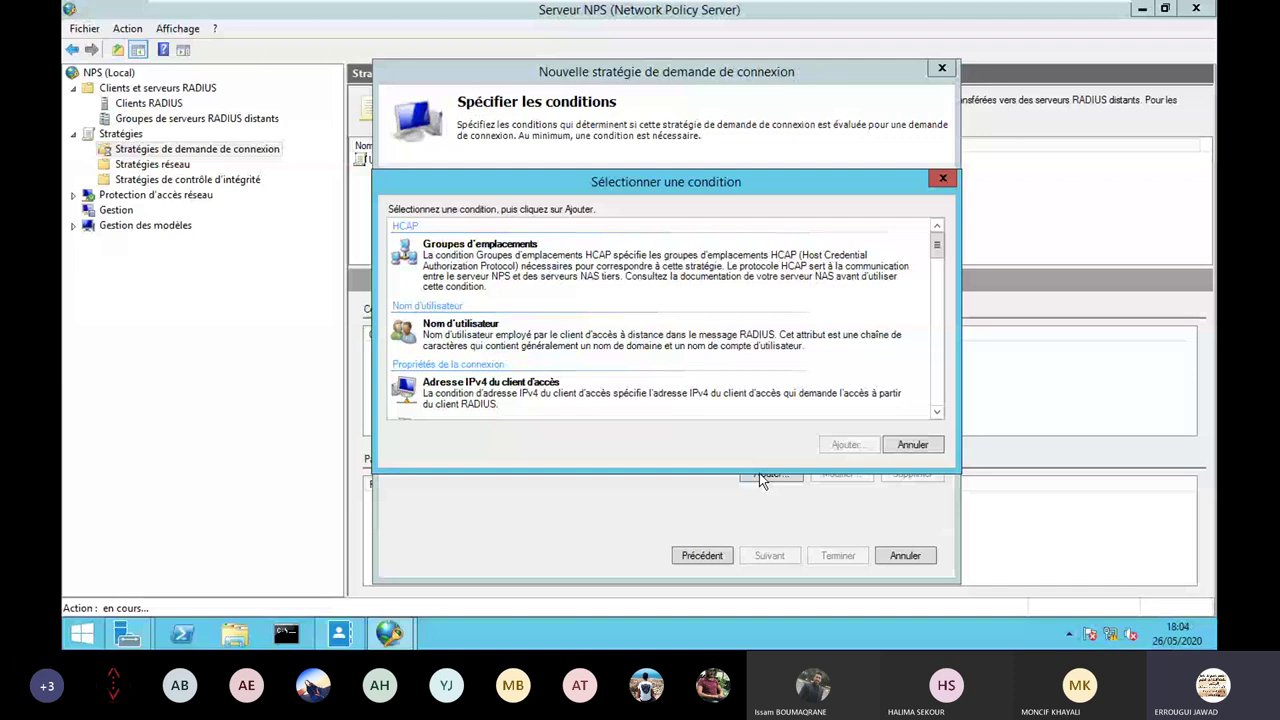
# Locate Nom convivial du client in the condition list, then reopen the condition picker.
pyautogui.scroll(-5, 613, 331)
pyautogui.scroll(-3, 613, 331)
pyautogui.click(513, 363)
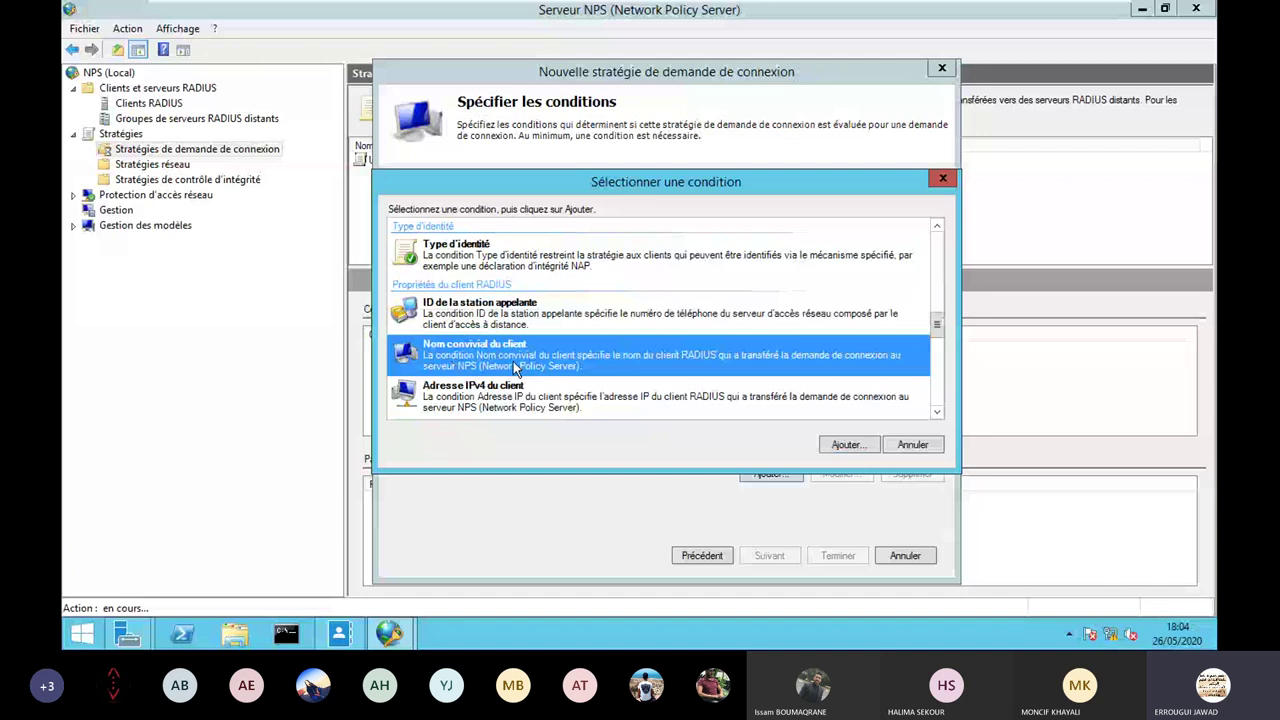
pyautogui.press('Escape')
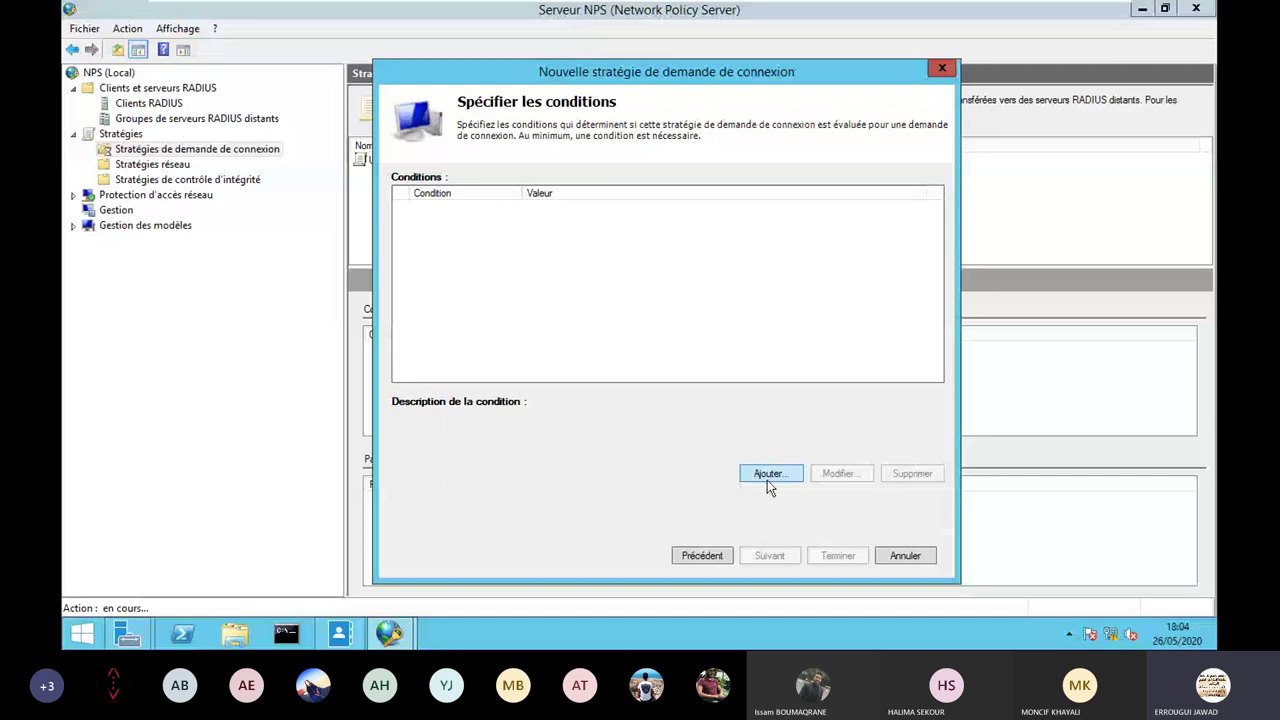
pyautogui.click(767, 474)
pyautogui.click(936, 414)
pyautogui.click(936, 414)
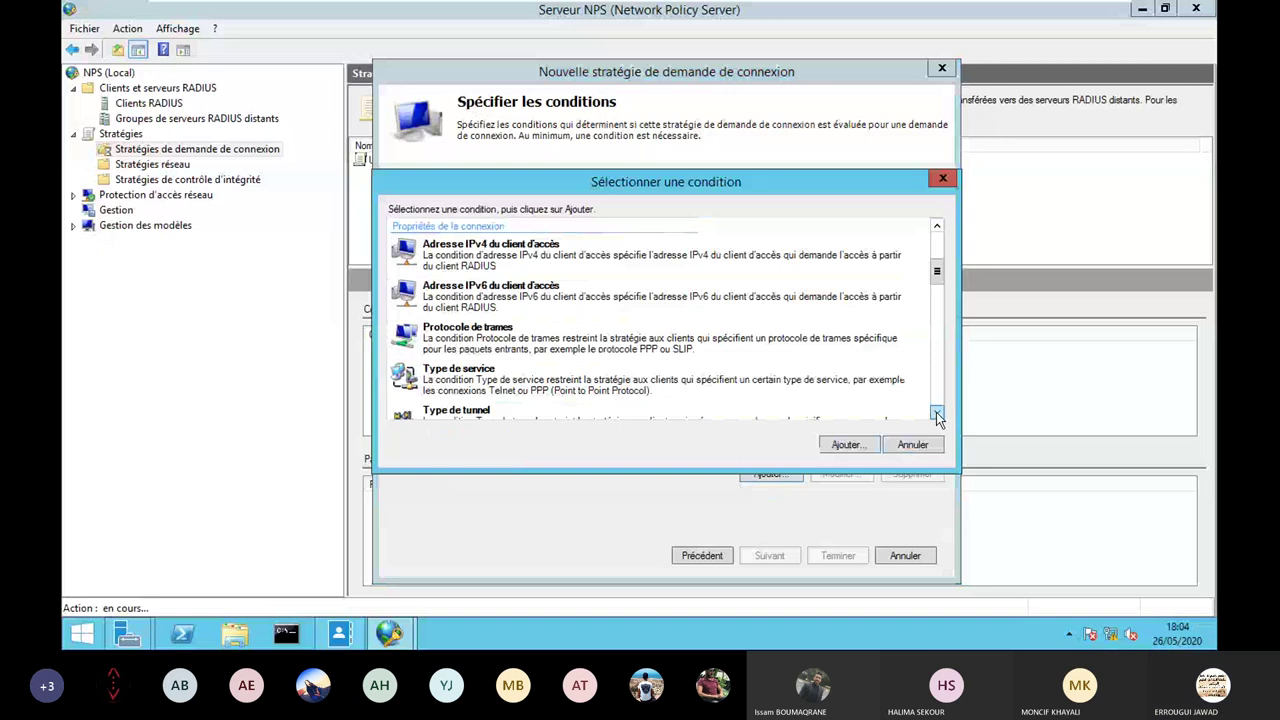
# Add a Nom convivial du client condition with the value NPS_CLIENT.
pyautogui.scroll(-5, 936, 412)
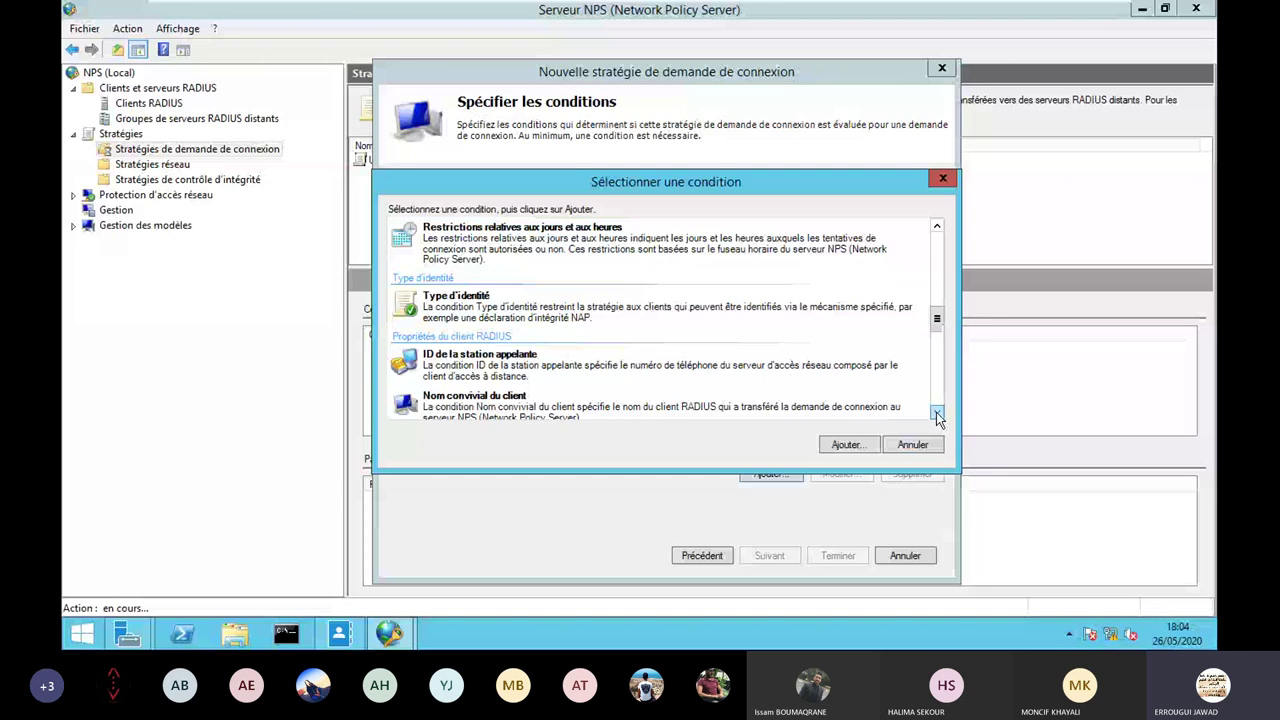
pyautogui.scroll(-1, 936, 412)
pyautogui.click(485, 359)
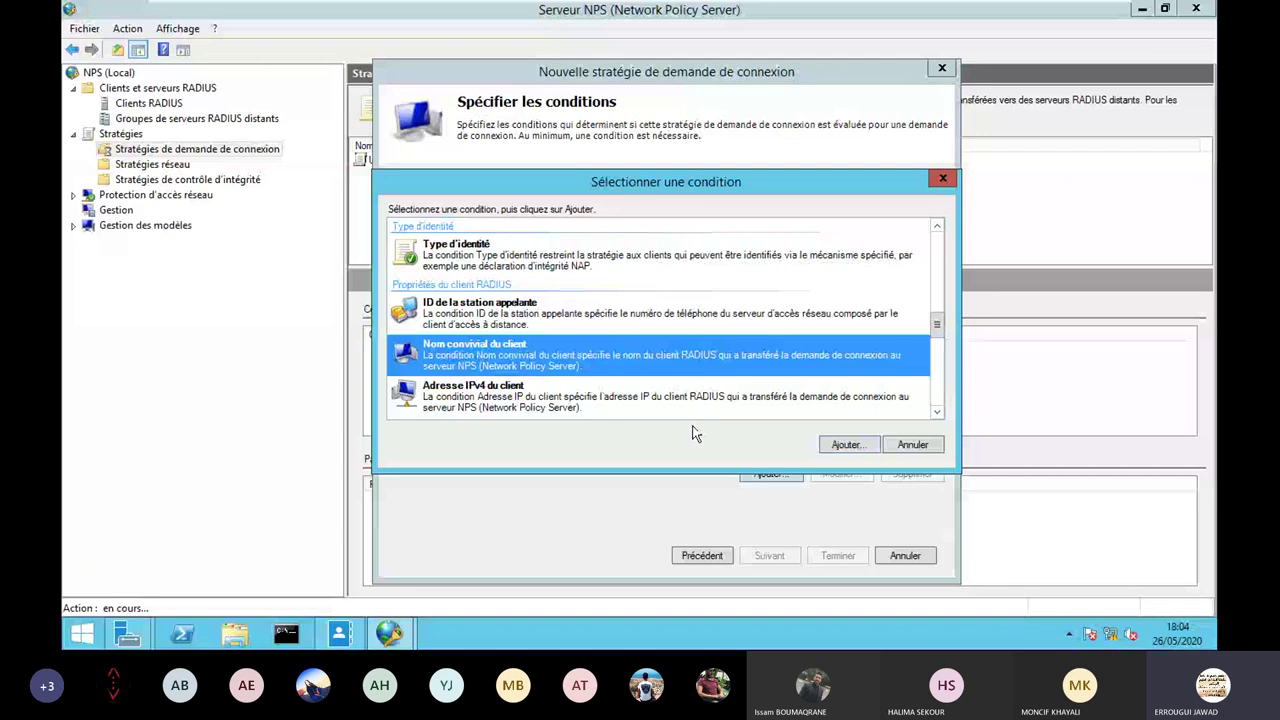
pyautogui.doubleClick(786, 368)
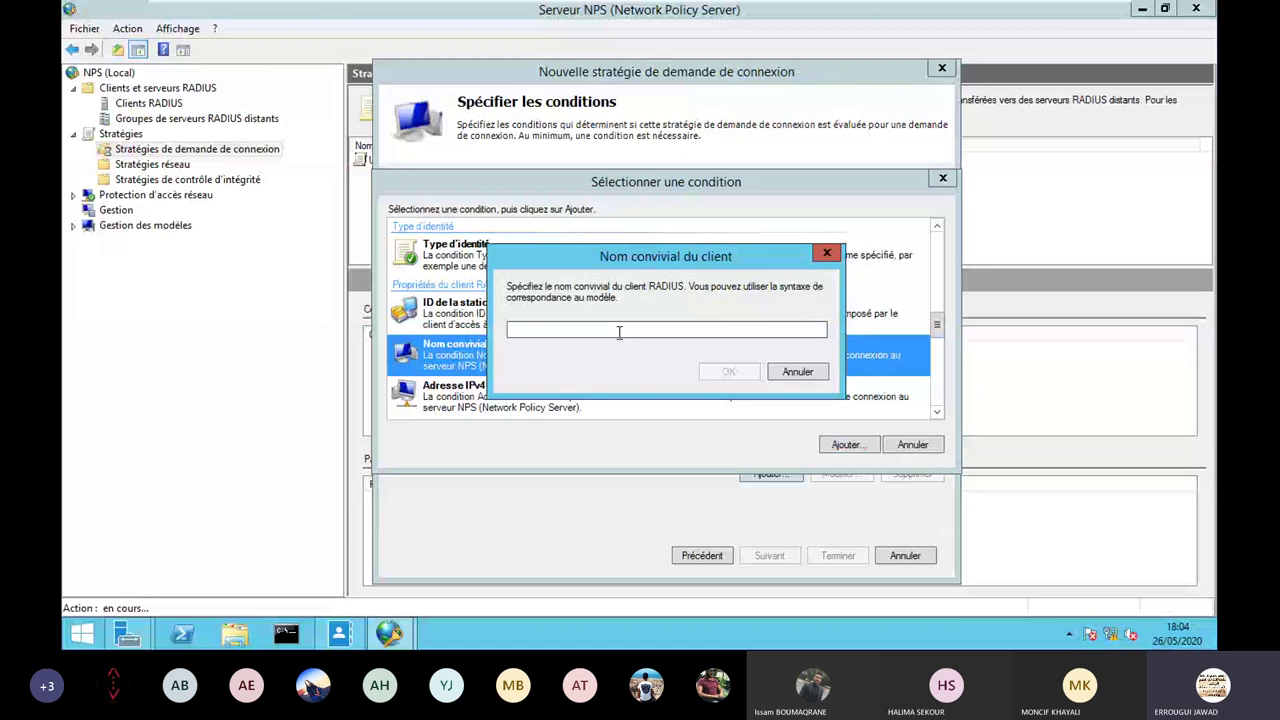
pyautogui.write('NPS_C')
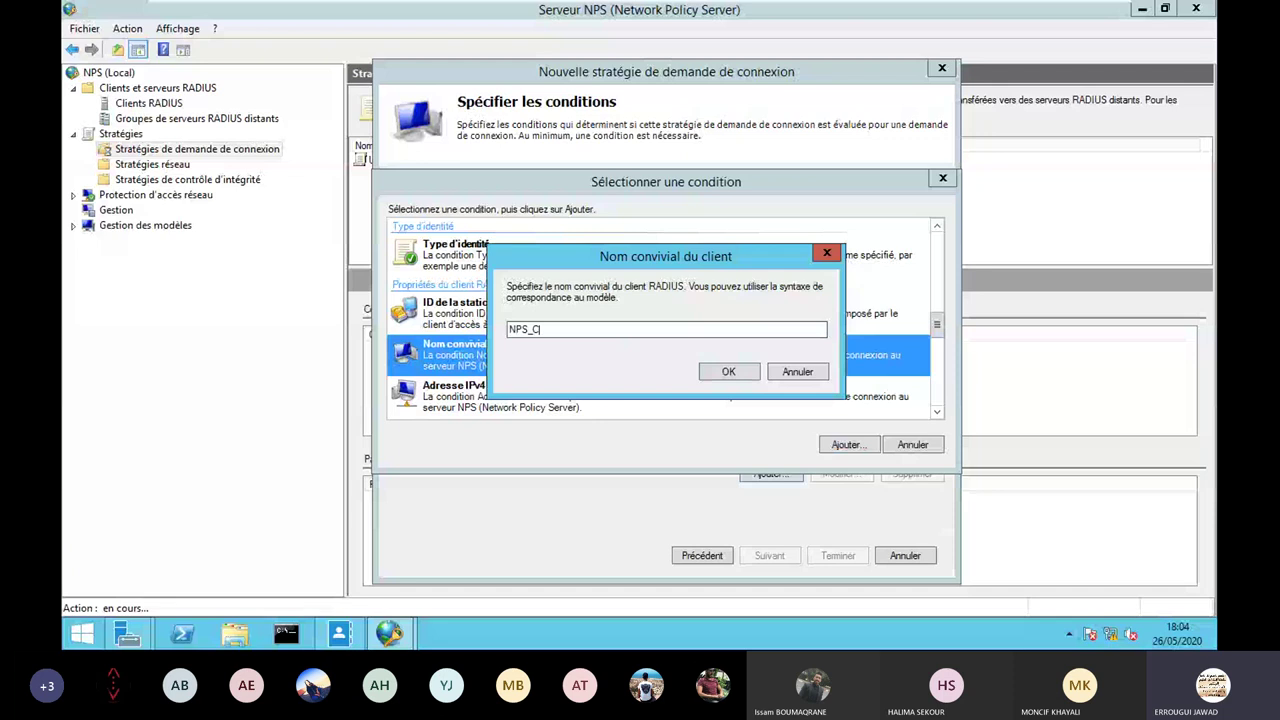
pyautogui.write('LIENT')
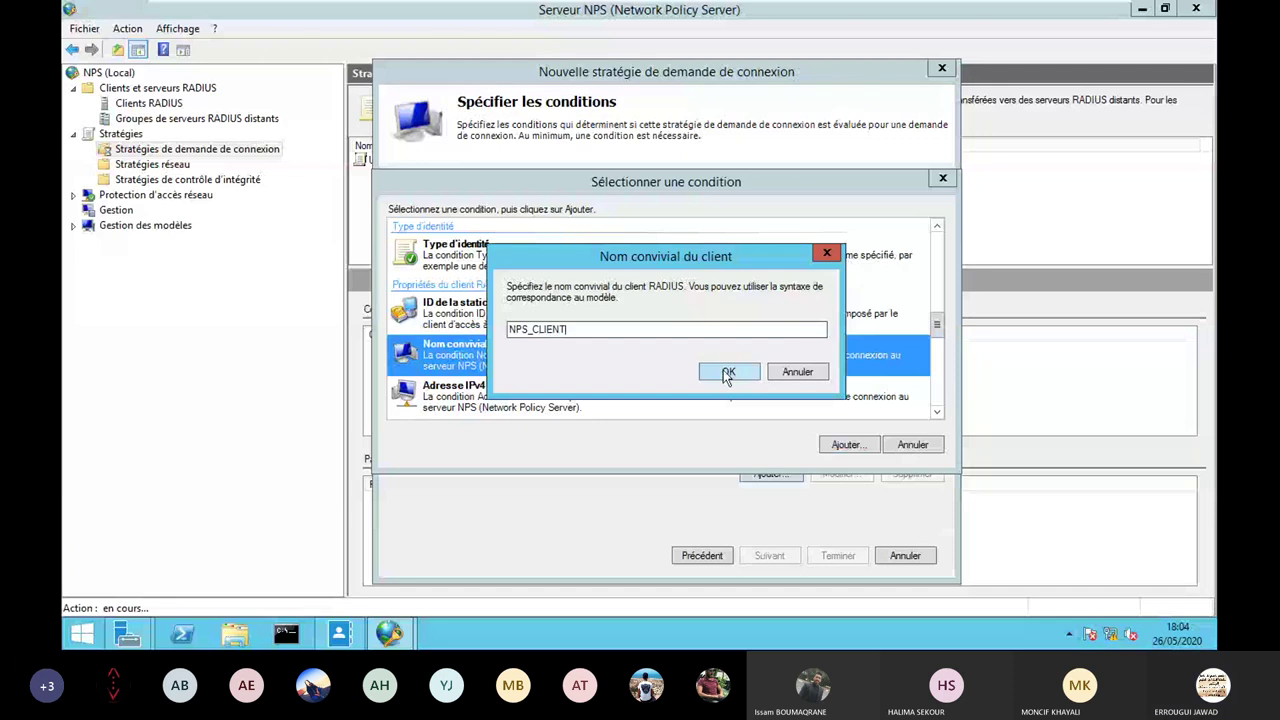
pyautogui.click(727, 374)
pyautogui.click(545, 208)
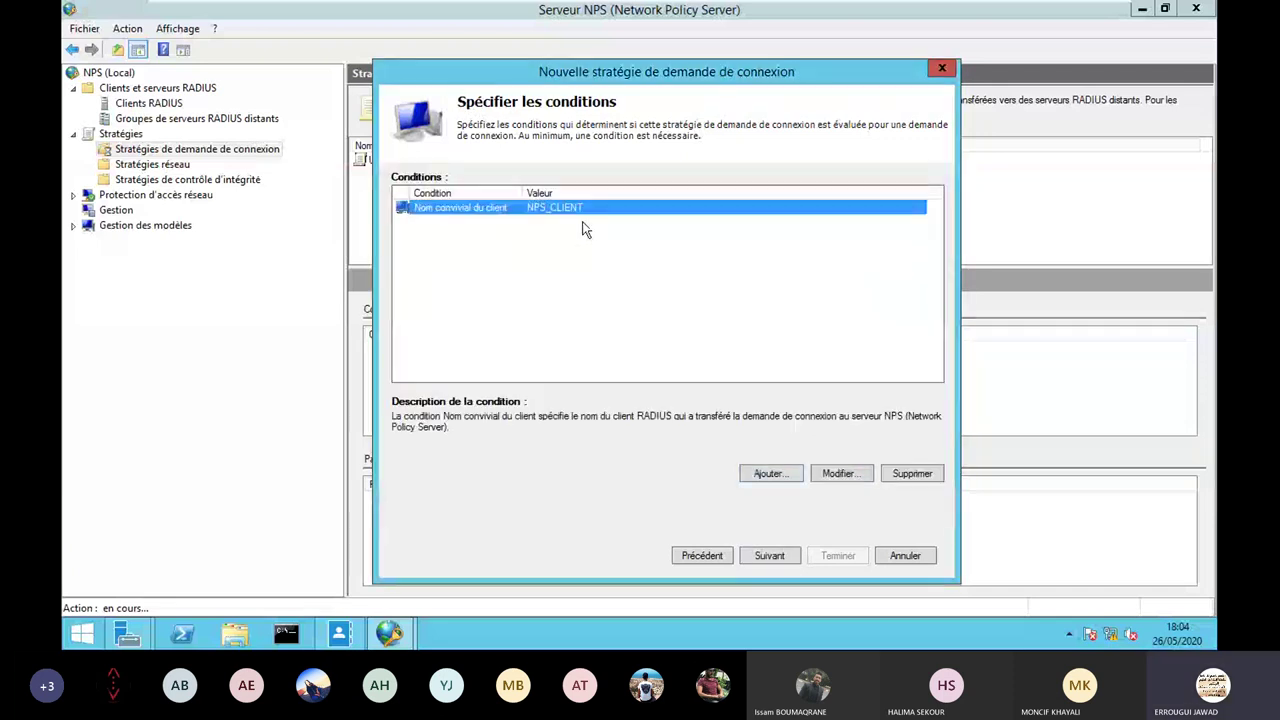
# Keep default forwarding, local authentication and settings, and finish the Authentification RADIUS policy.
pyautogui.click(775, 558)
pyautogui.click(774, 558)
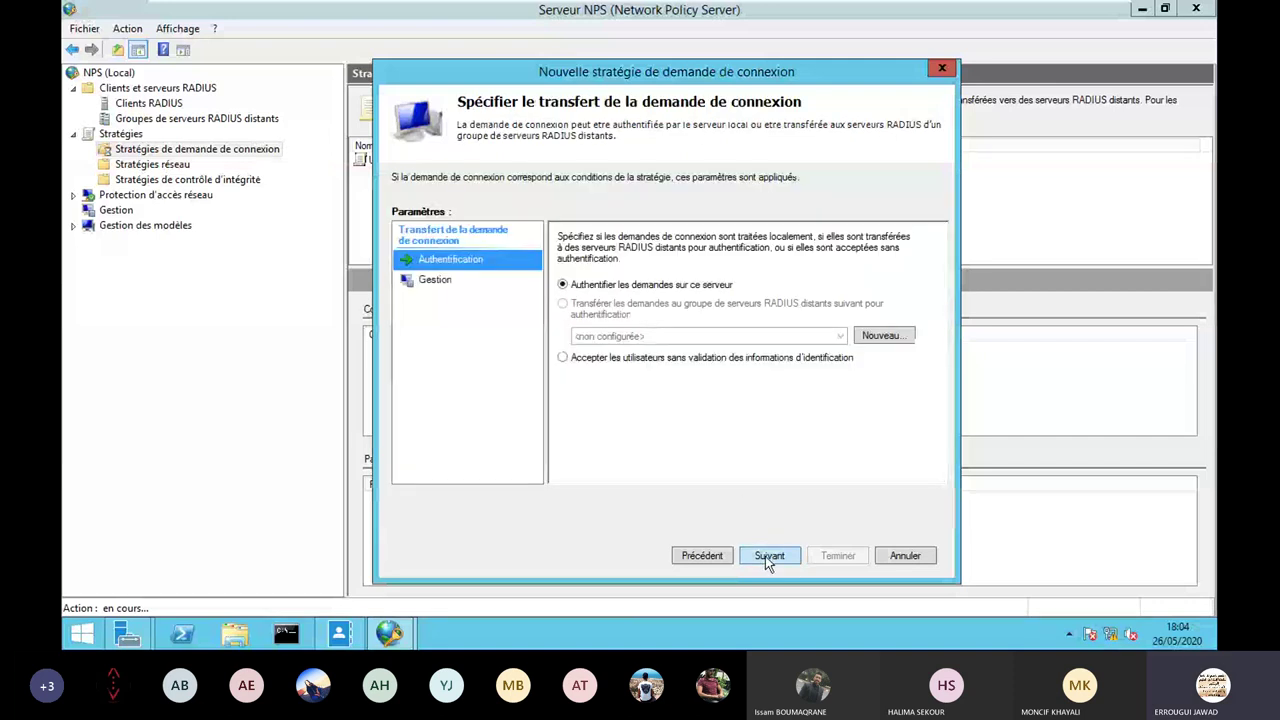
pyautogui.click(767, 558)
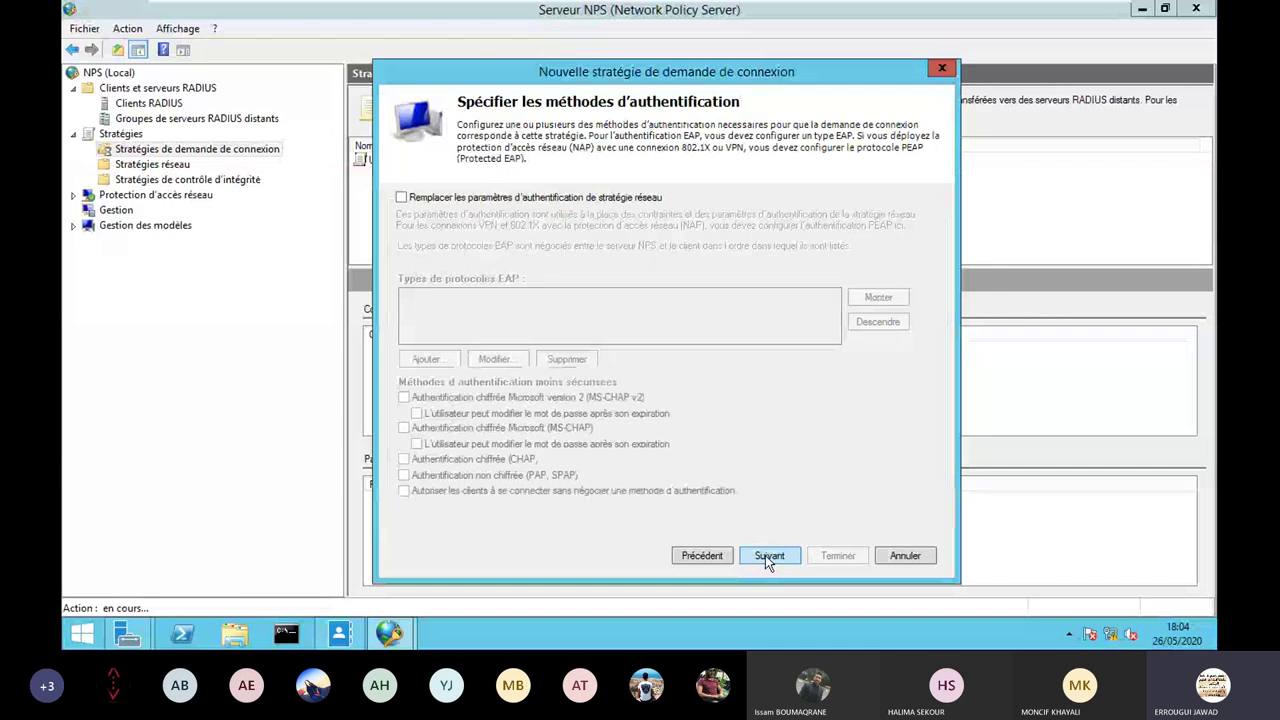
pyautogui.click(765, 555)
pyautogui.click(798, 560)
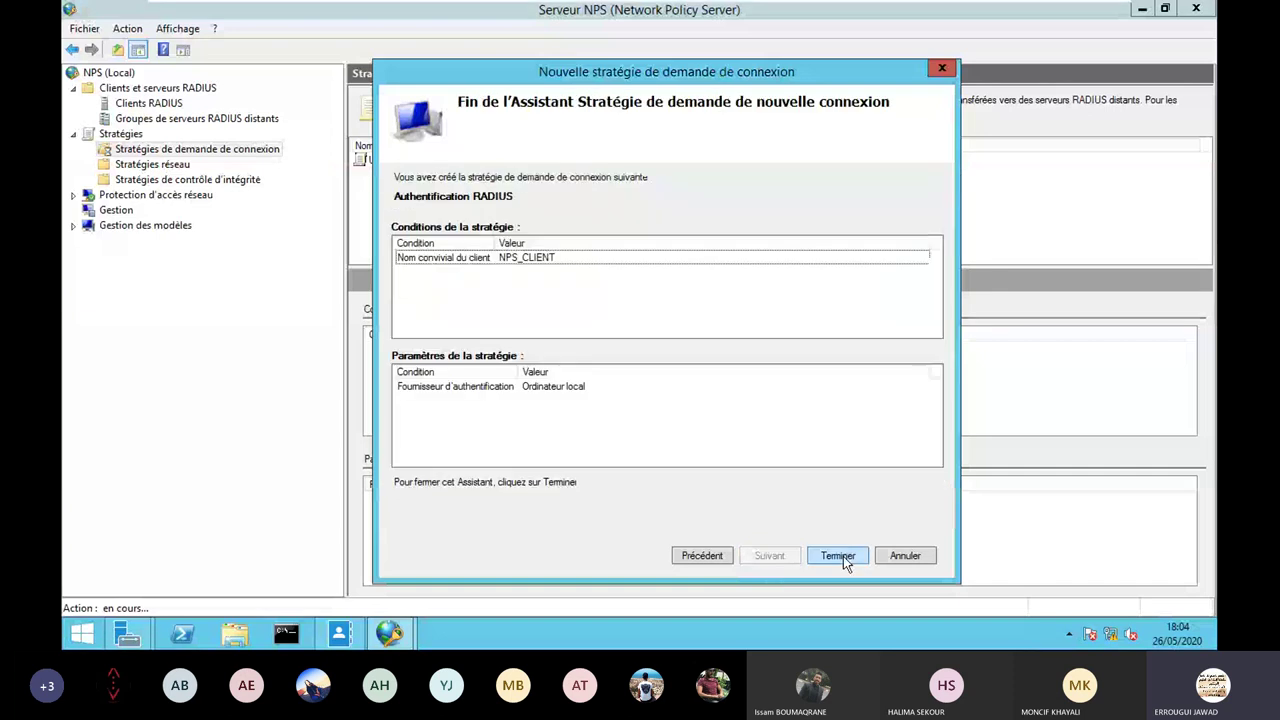
pyautogui.click(843, 556)
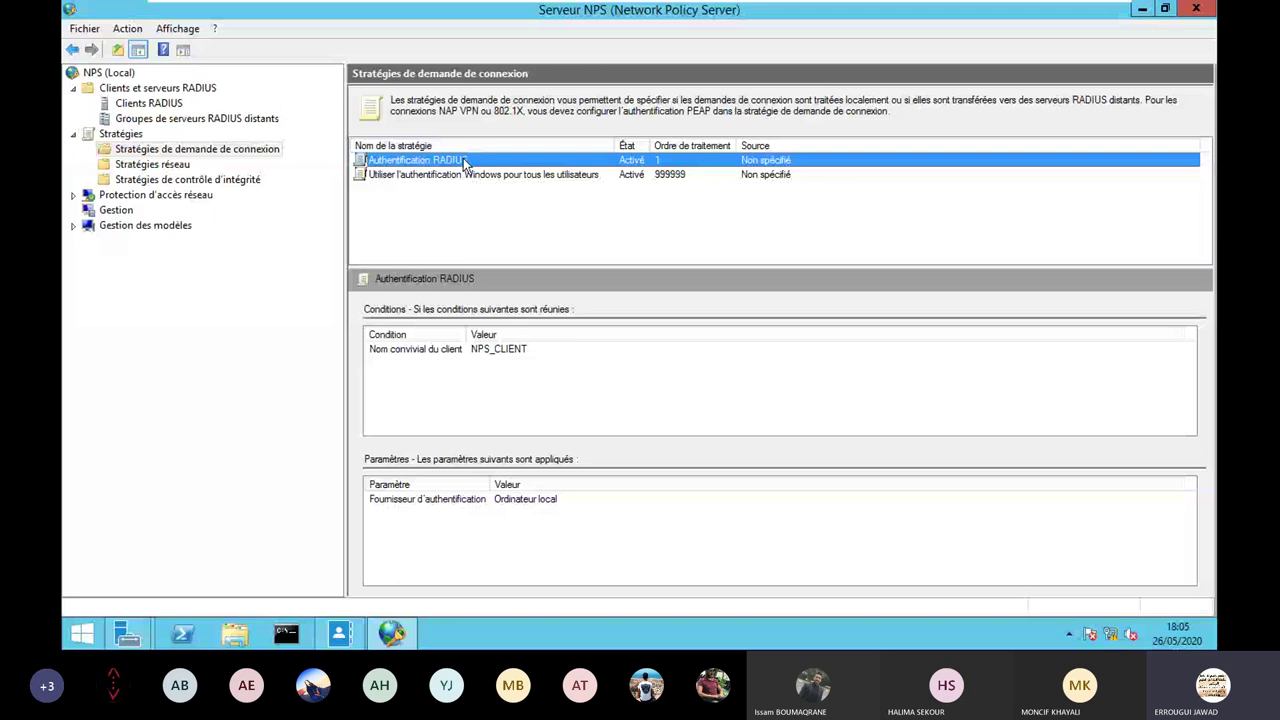
pyautogui.doubleClick(463, 162)
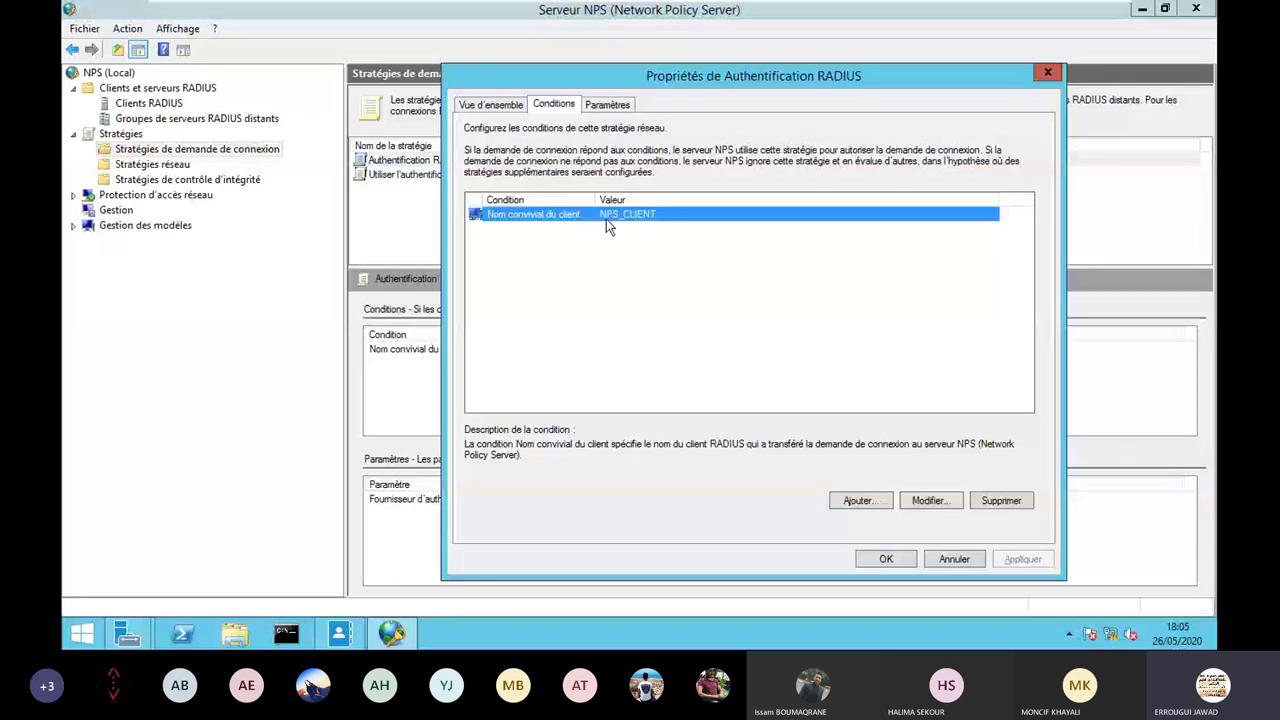
pyautogui.click(612, 106)
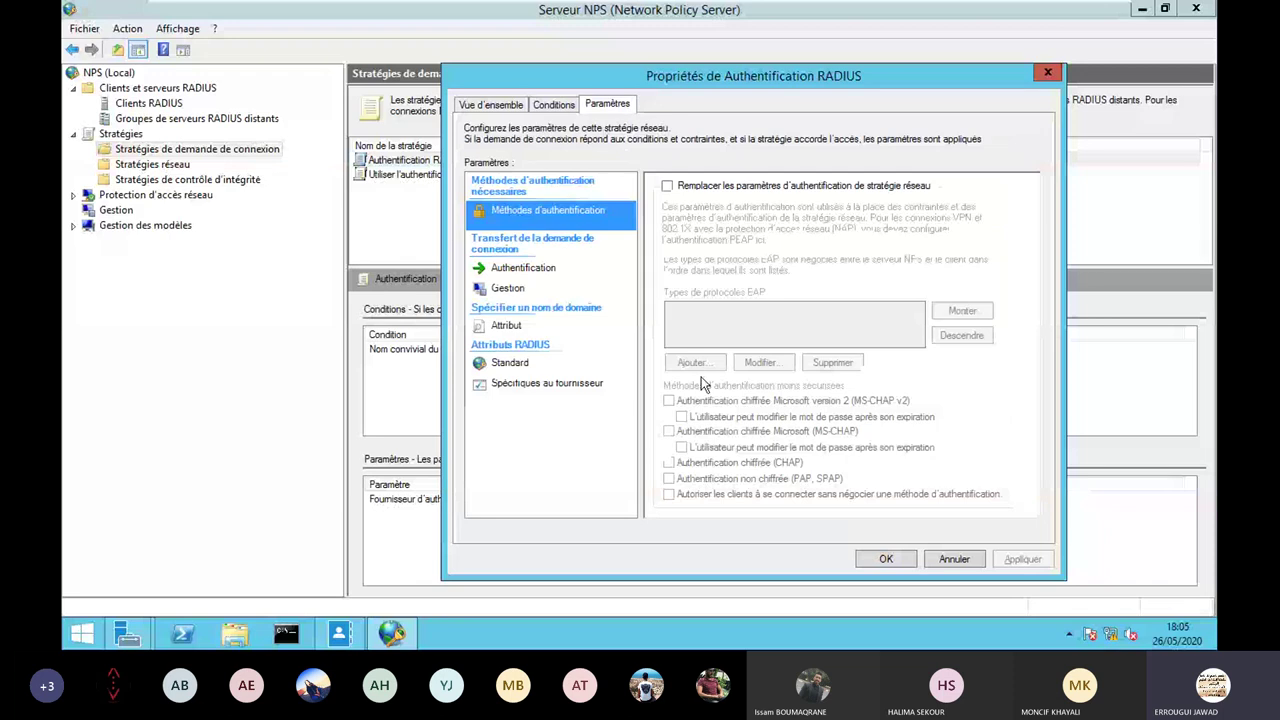
pyautogui.click(953, 562)
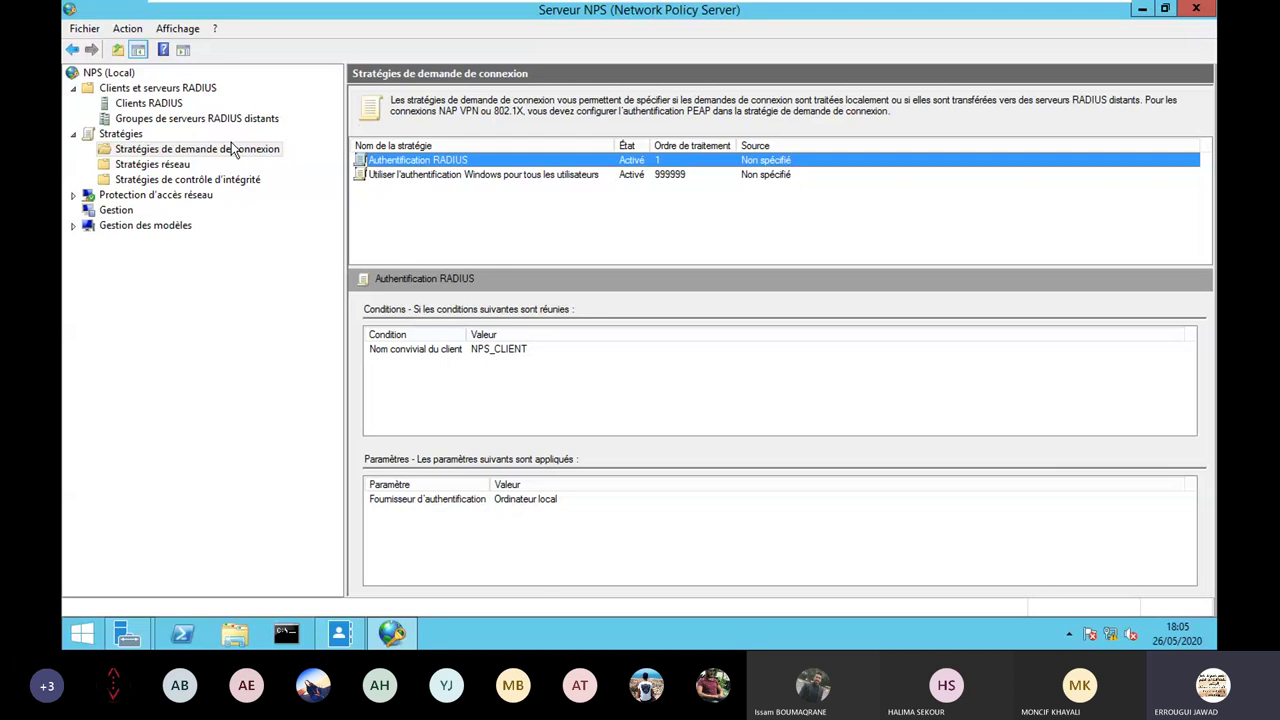
# Review NPS_CLIENT under Clients RADIUS, then display the Stratégies réseau list.
pyautogui.press('Up')
pyautogui.press('Up')
pyautogui.press('Up')
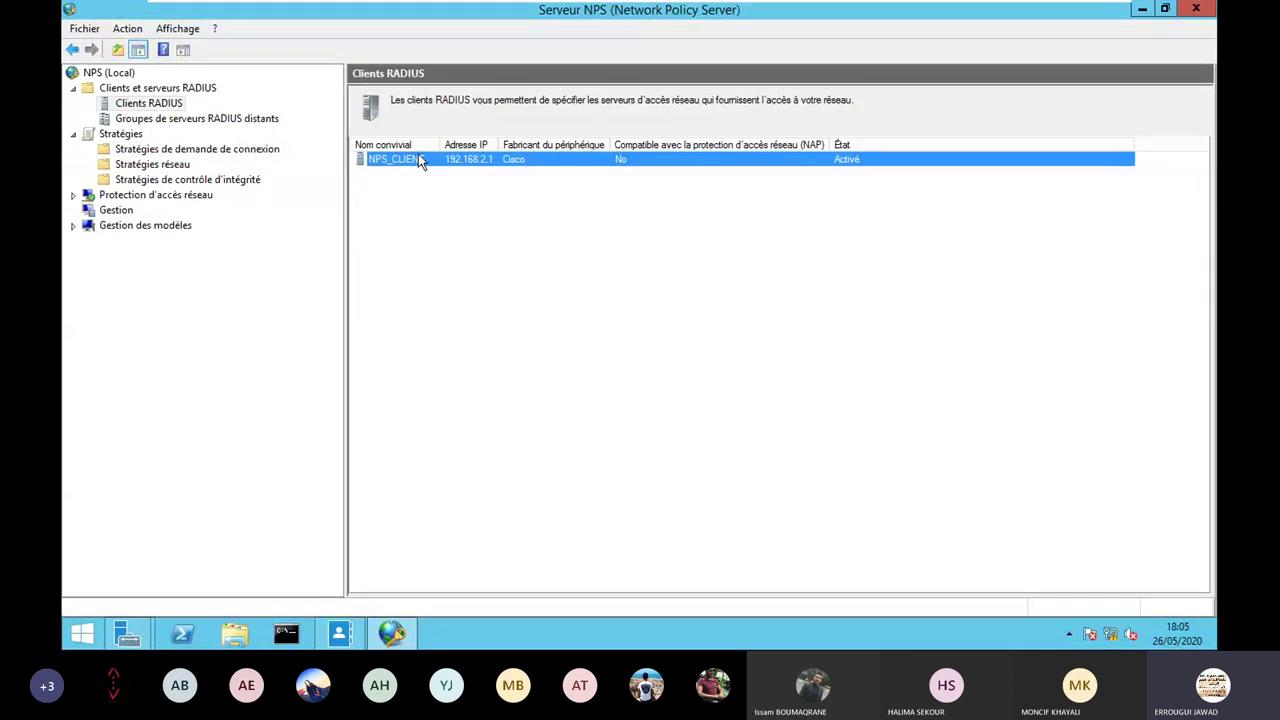
pyautogui.click(150, 103)
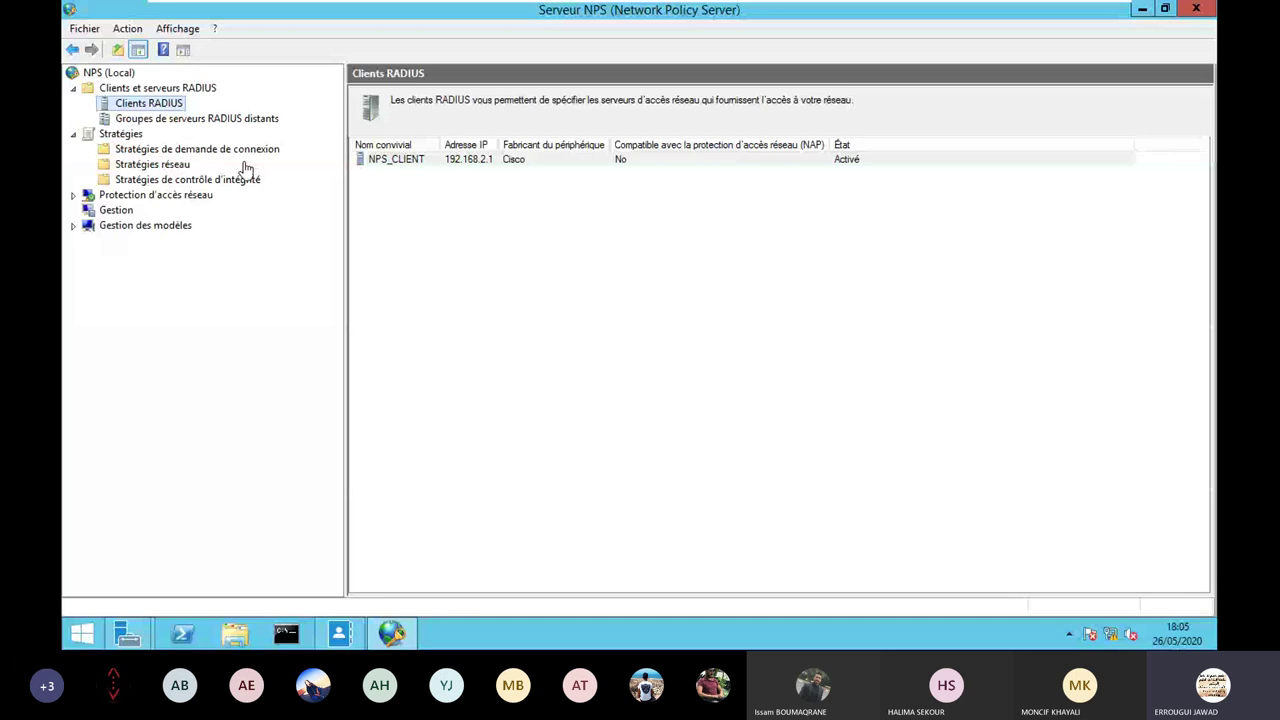
pyautogui.click(140, 166)
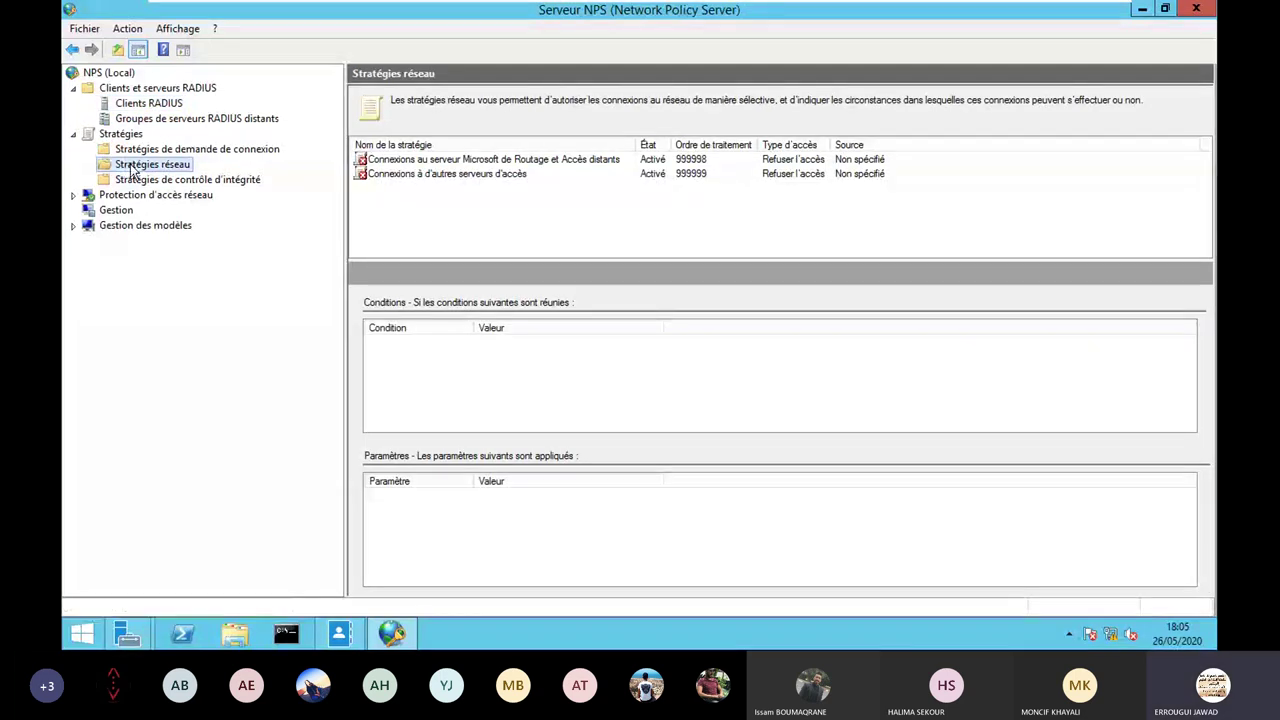
# Start a new network policy named 'Privelege Level 15' and advance to its conditions page.
pyautogui.rightClick(131, 172)
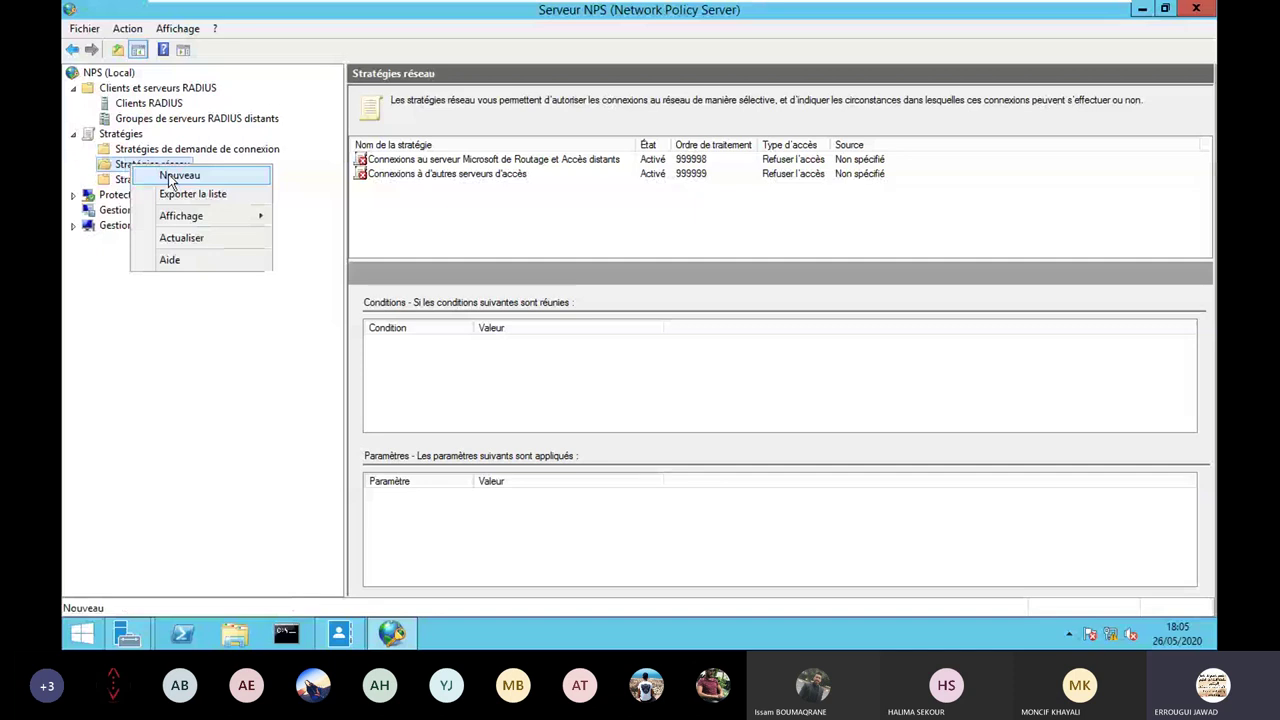
pyautogui.click(170, 177)
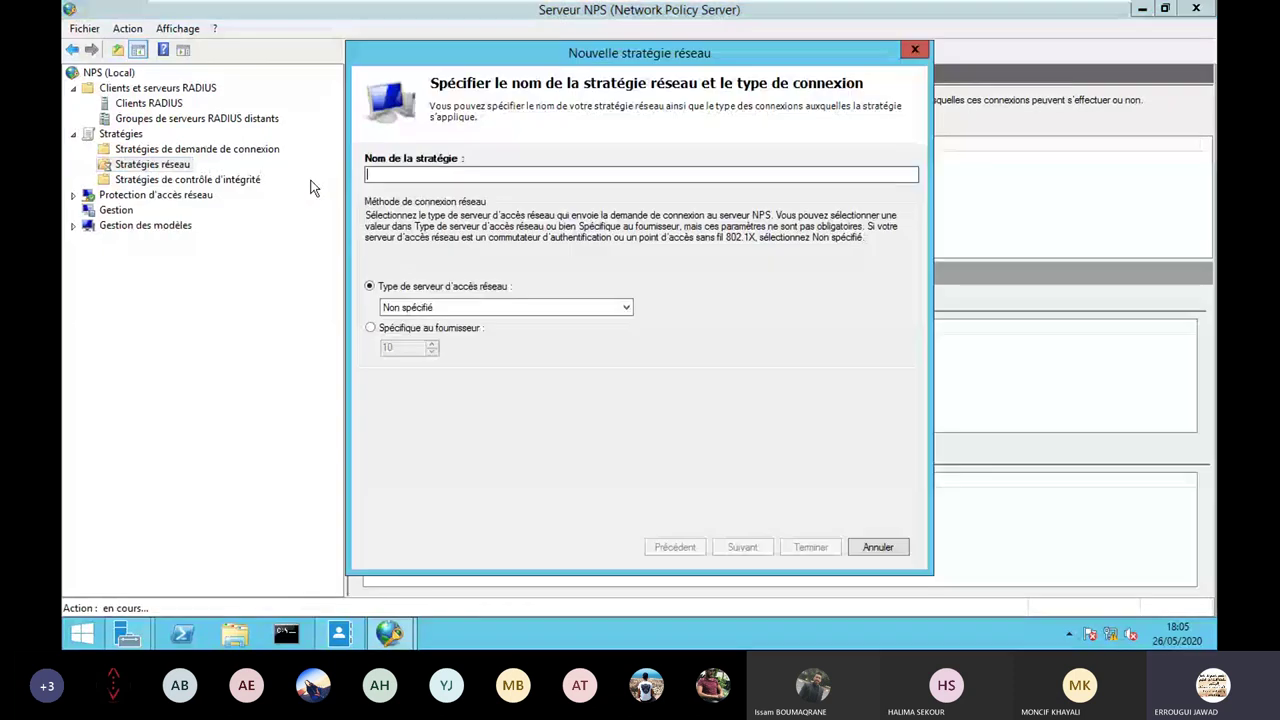
pyautogui.write('Pr')
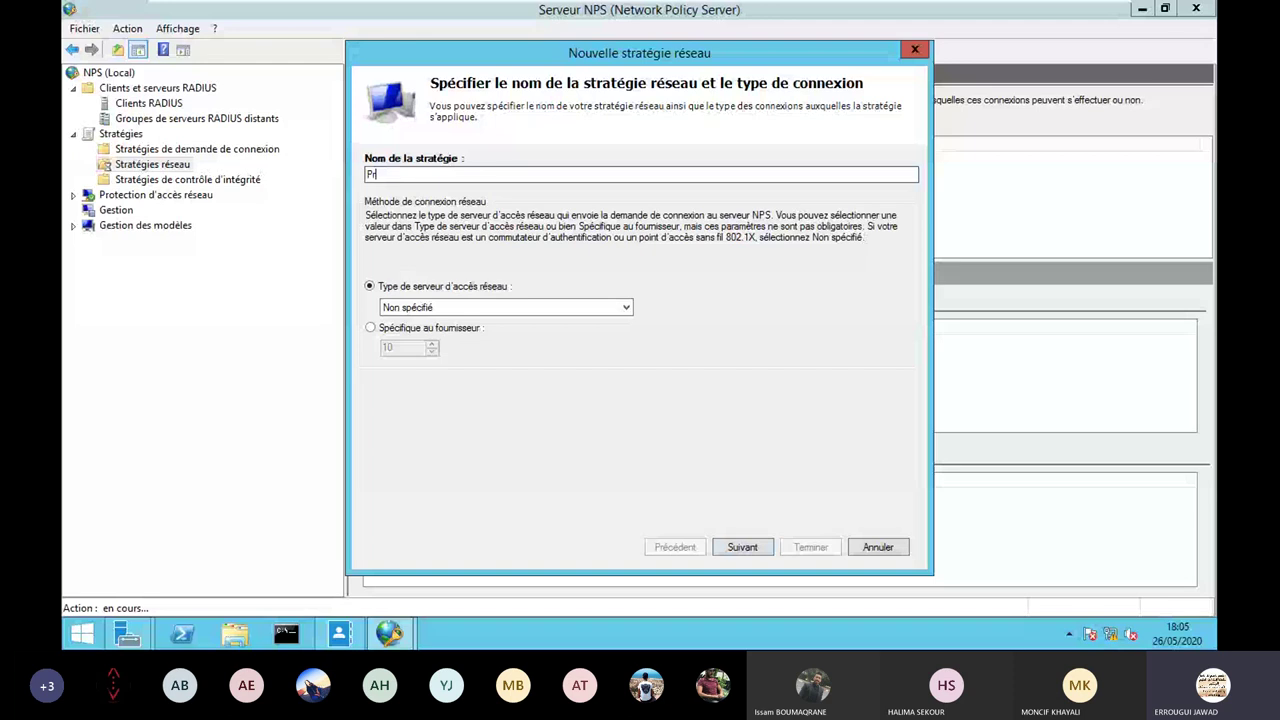
pyautogui.write('i')
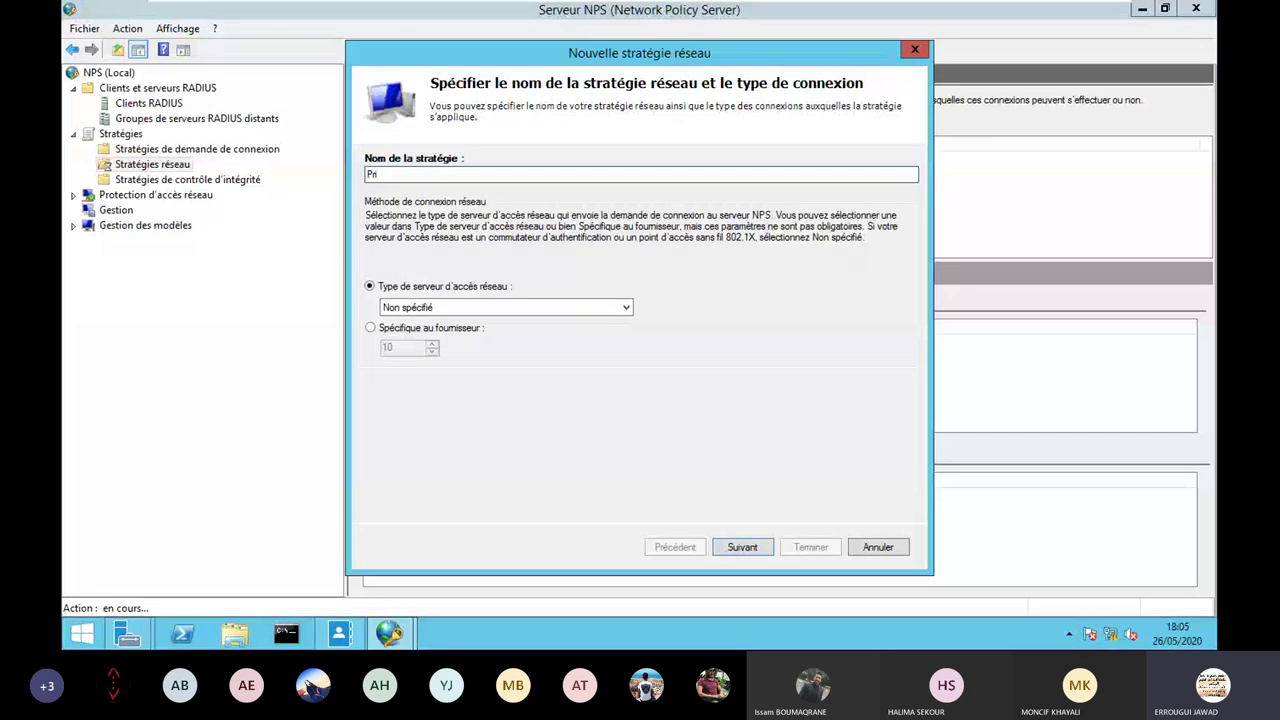
pyautogui.write('velege Level 15')
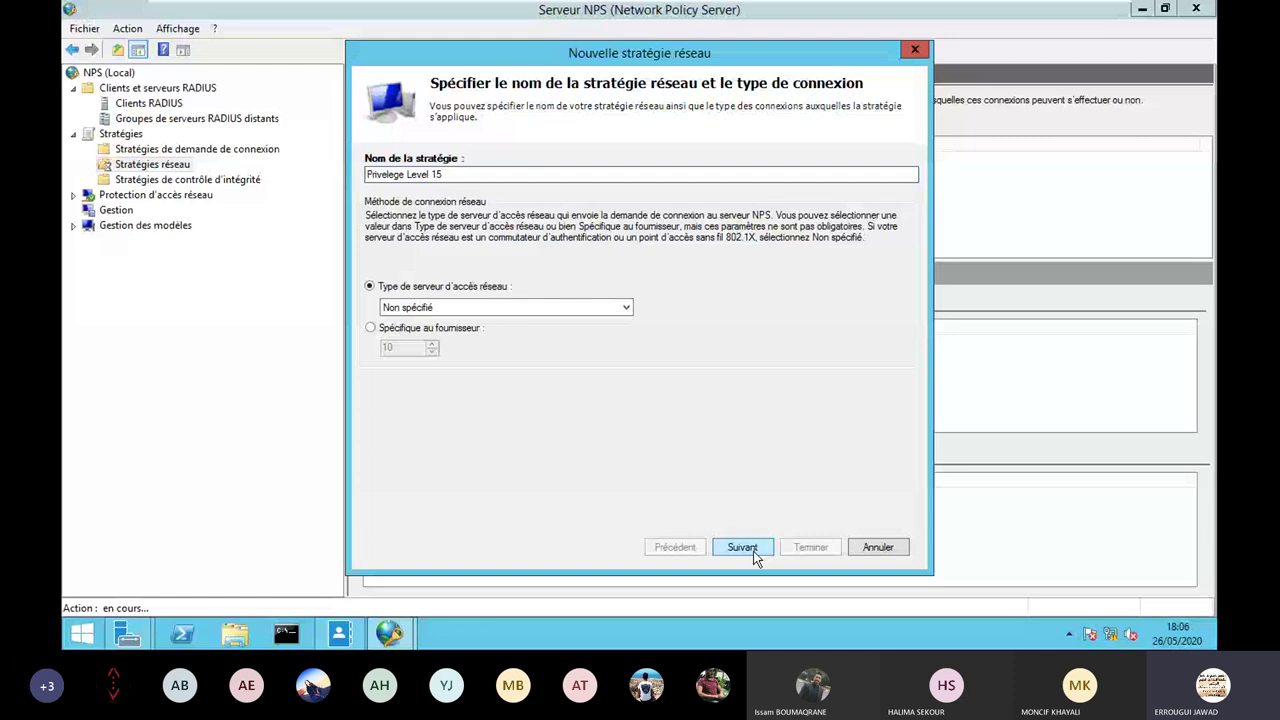
pyautogui.click(743, 547)
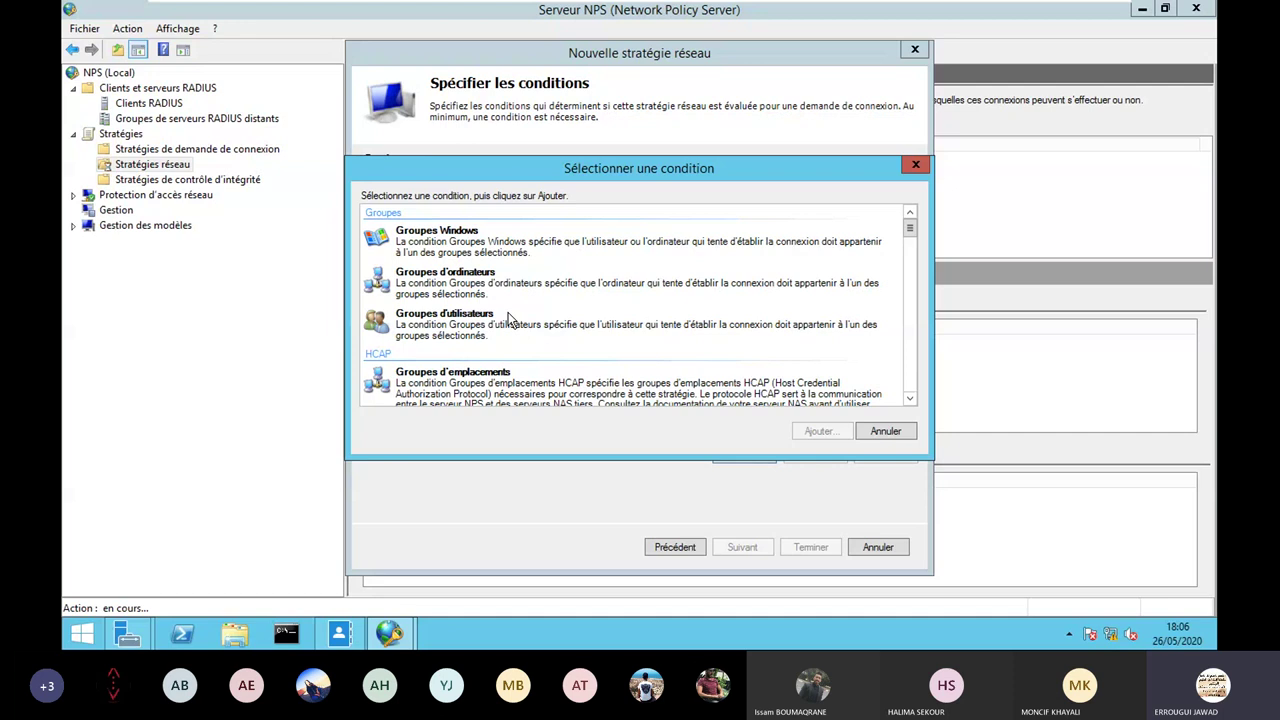
# Add a Windows Groups condition for the Ingénieurs Réseau group and continue to access permission.
pyautogui.click(452, 244)
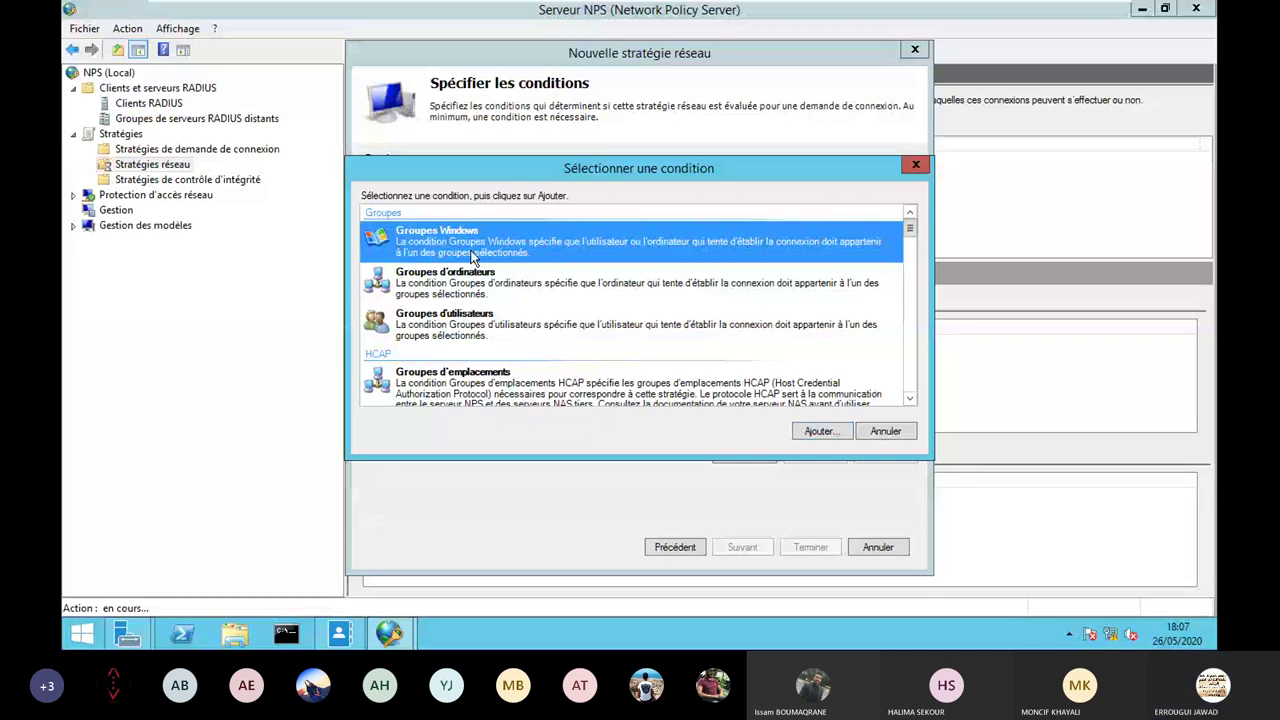
pyautogui.click(818, 431)
pyautogui.click(600, 382)
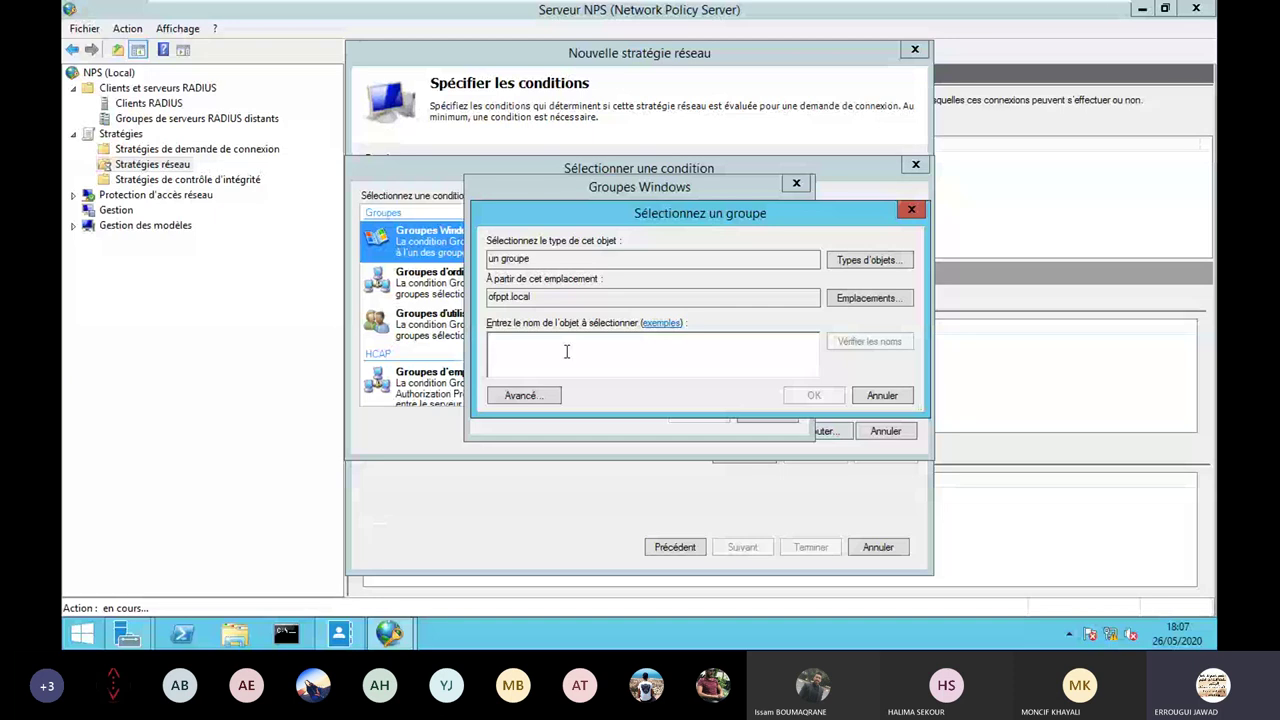
pyautogui.write('ingéni')
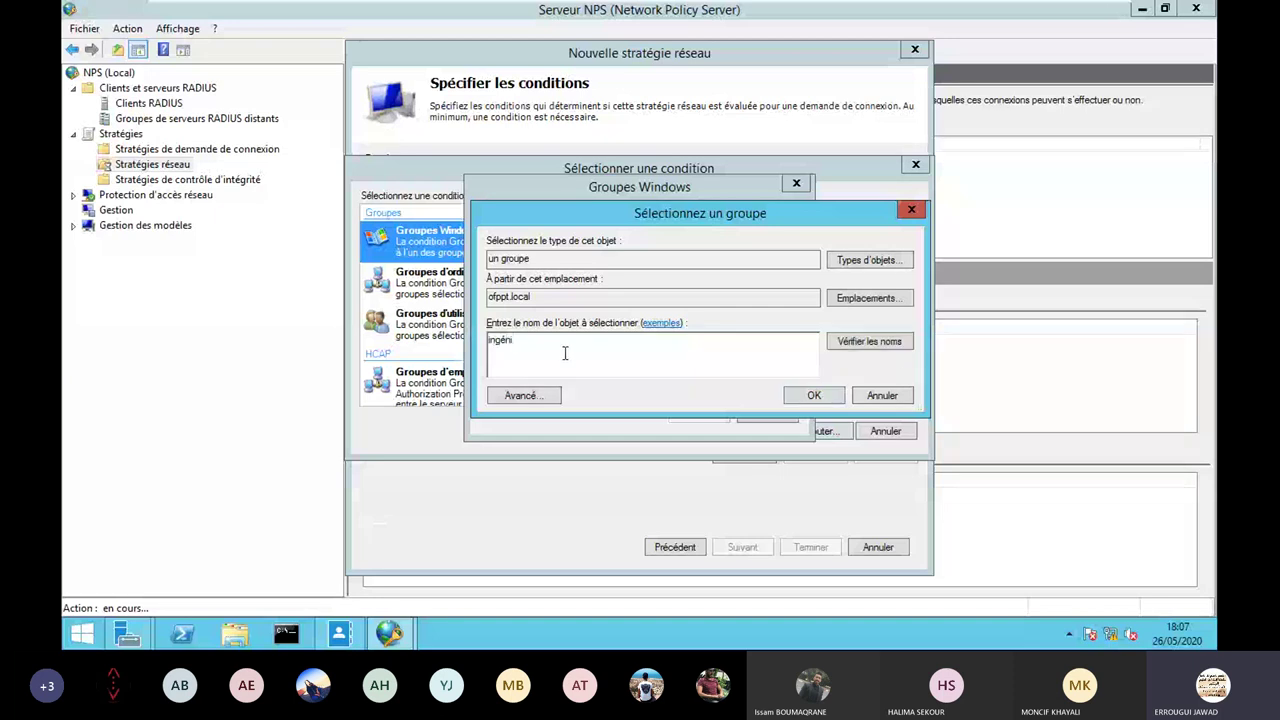
pyautogui.write('eurs Réseau')
pyautogui.click(814, 396)
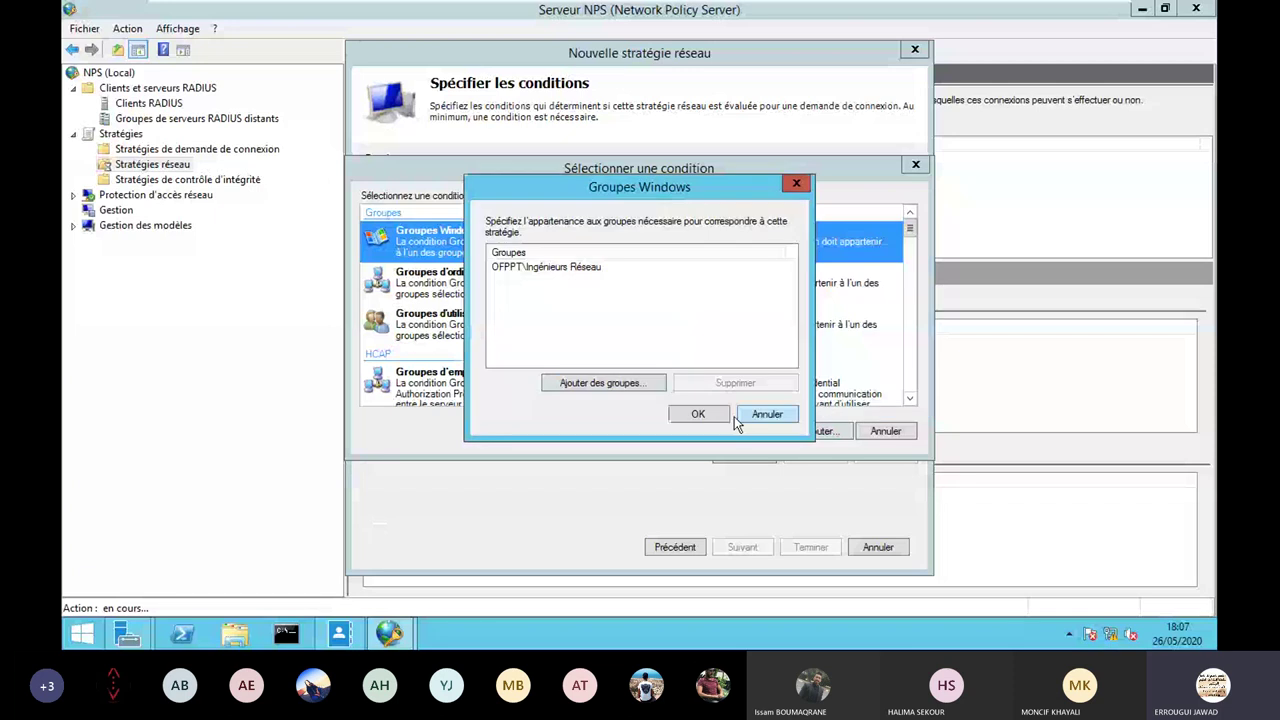
pyautogui.click(698, 414)
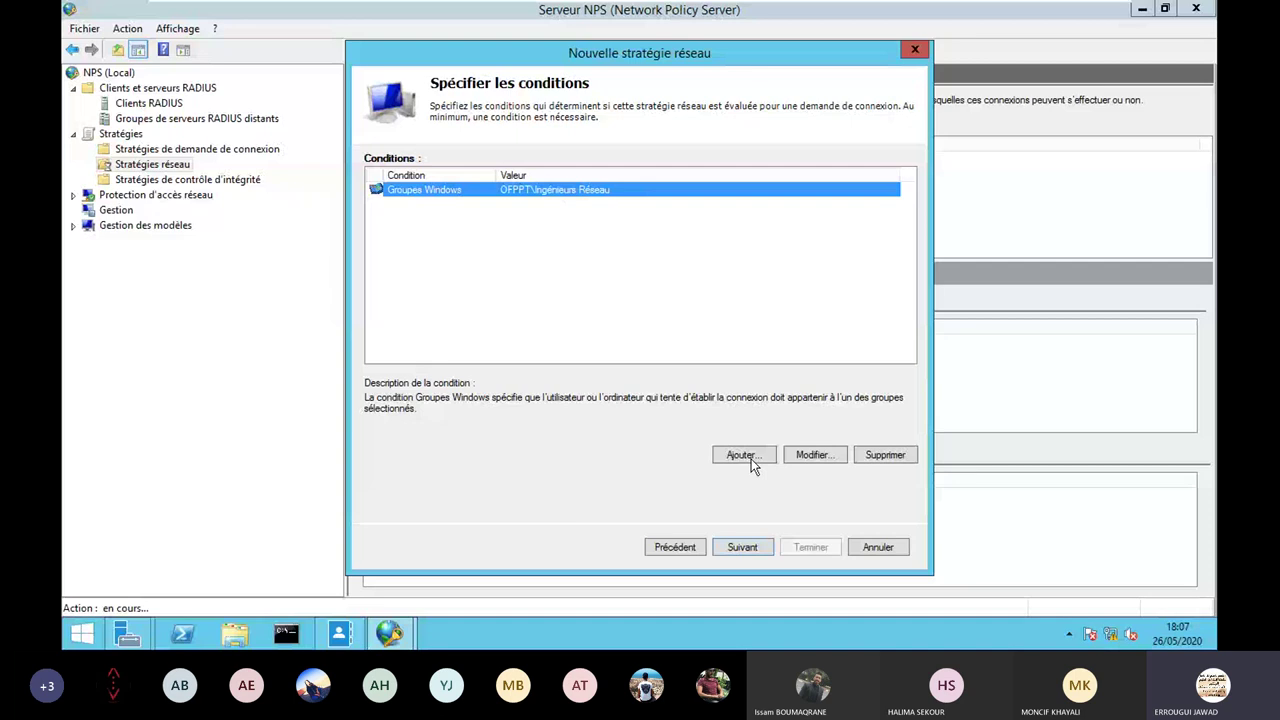
pyautogui.press('Return')
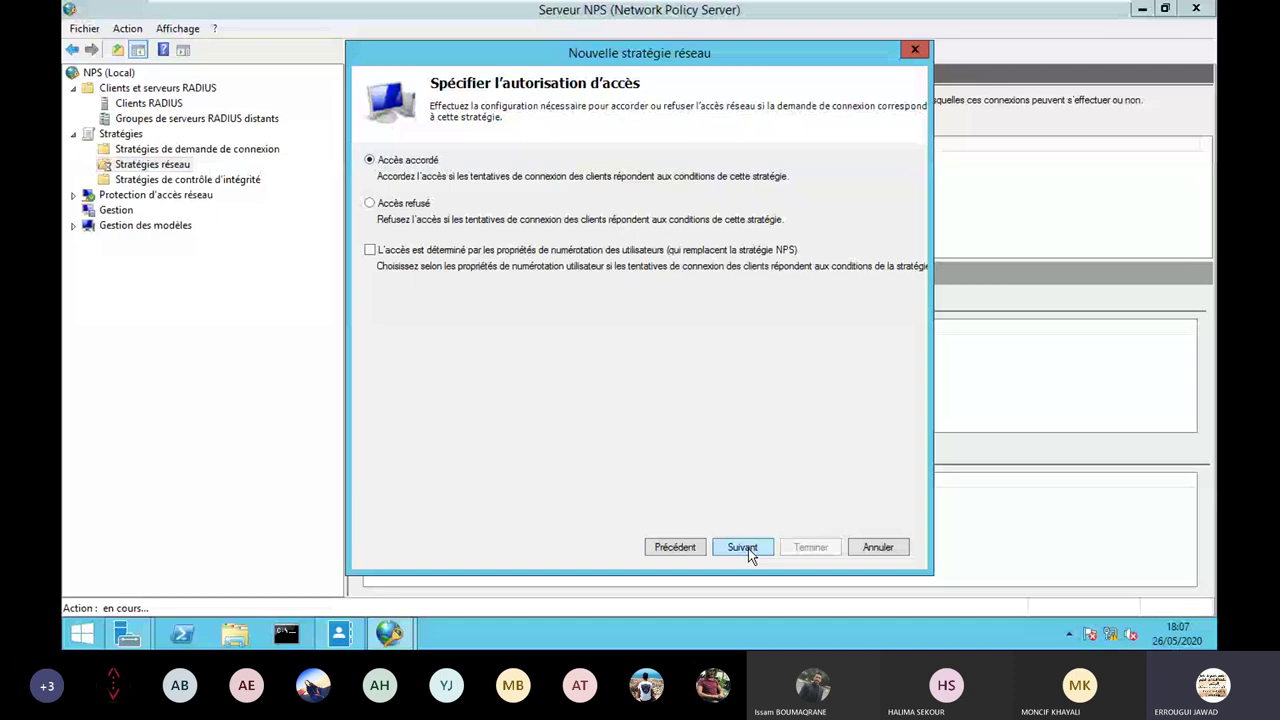
# Keep Accès accordé selected and continue to the authentication methods page.
pyautogui.click(742, 547)
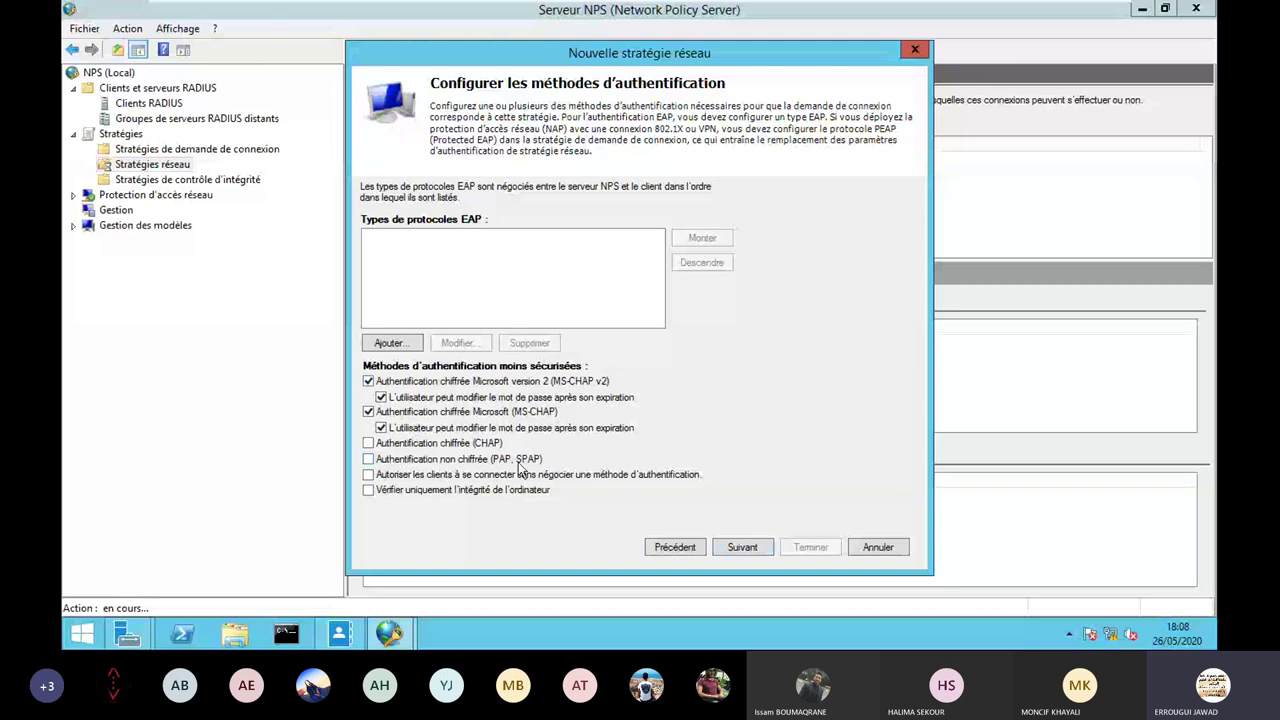
# Allow only PAP/SPAP authentication, clearing MS-CHAP v2 and MS-CHAP, and accept the warning.
pyautogui.click(368, 381)
pyautogui.click(368, 411)
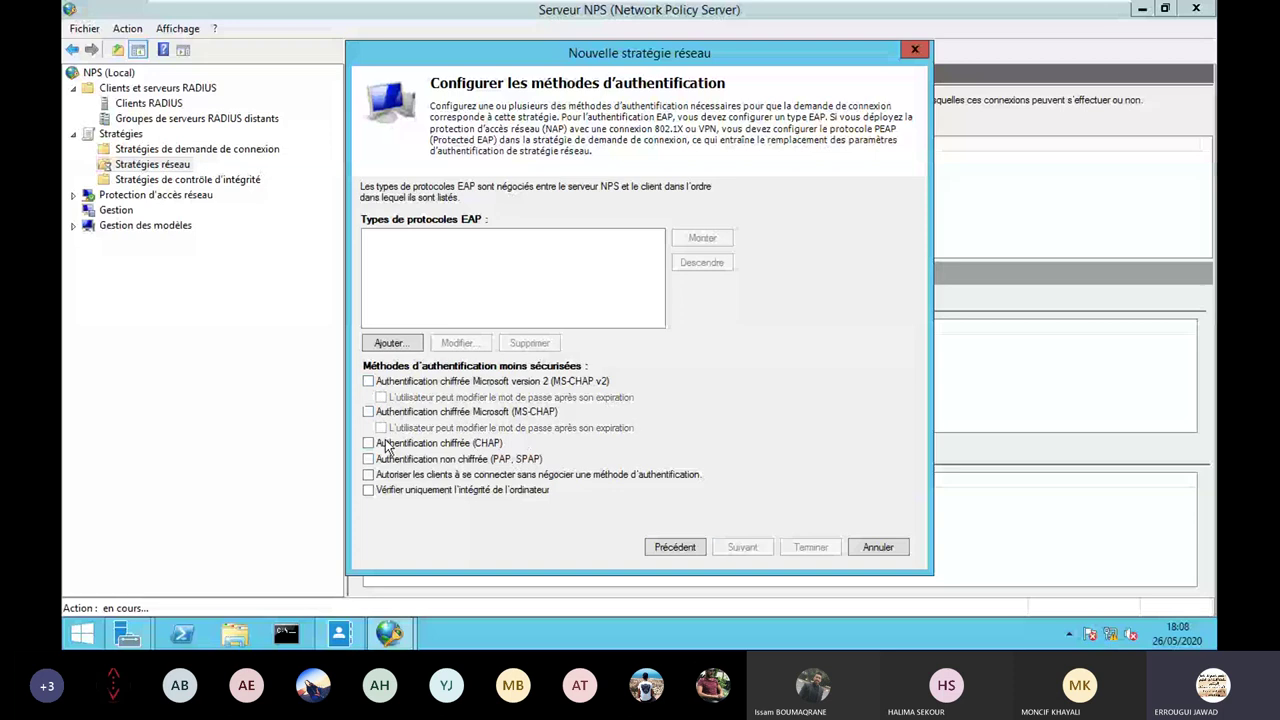
pyautogui.click(368, 458)
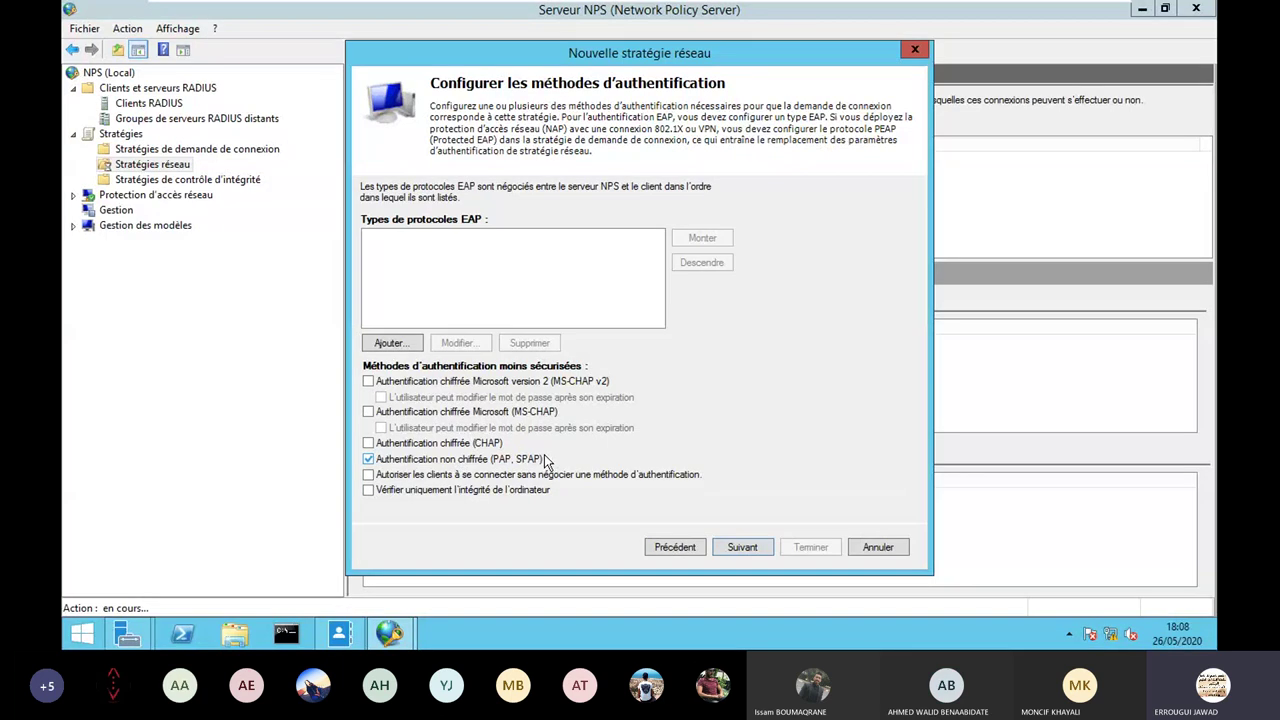
pyautogui.click(746, 548)
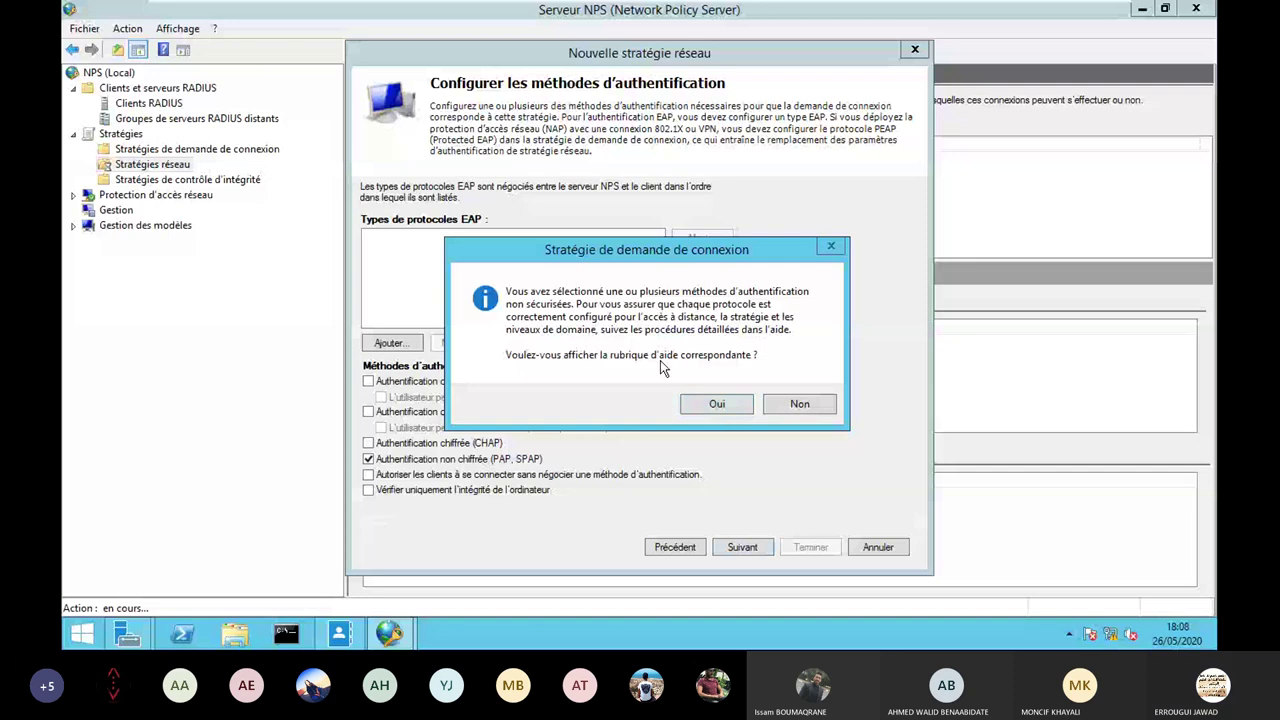
pyautogui.click(799, 403)
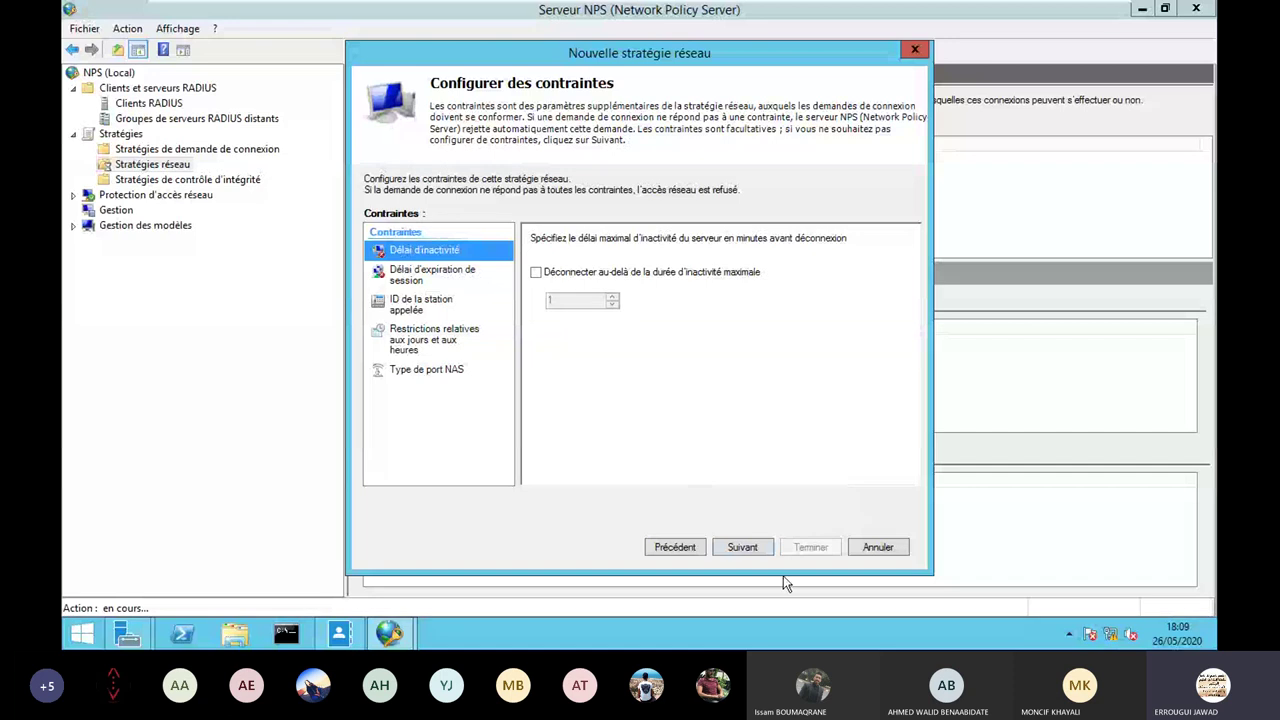
# Move past the constraints page and remove the Framed-Protocol RADIUS attribute.
pyautogui.click(743, 548)
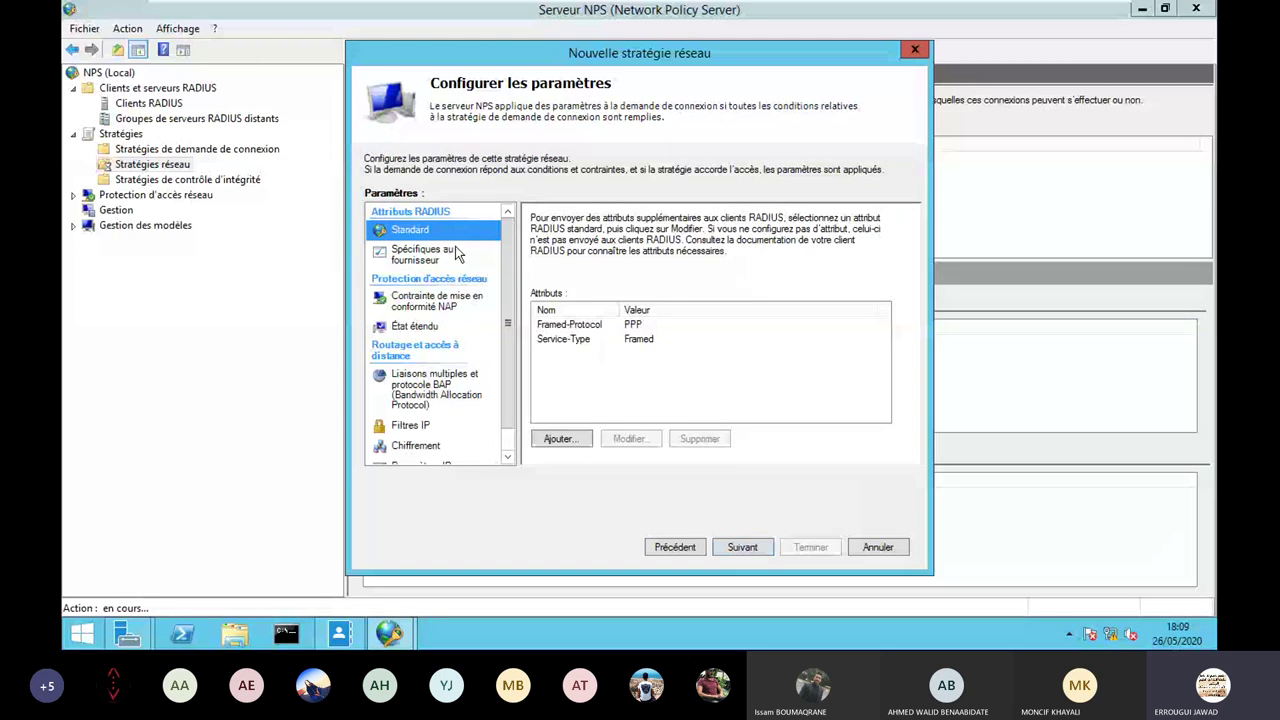
pyautogui.click(590, 325)
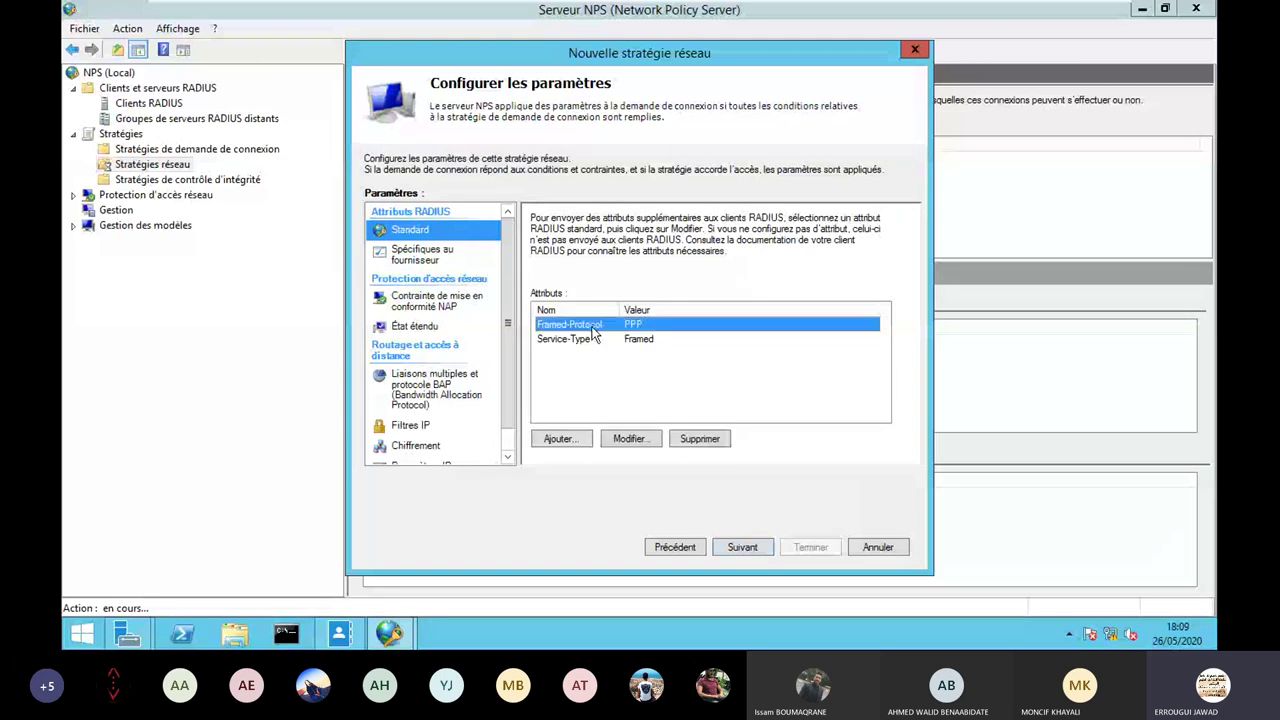
pyautogui.click(706, 439)
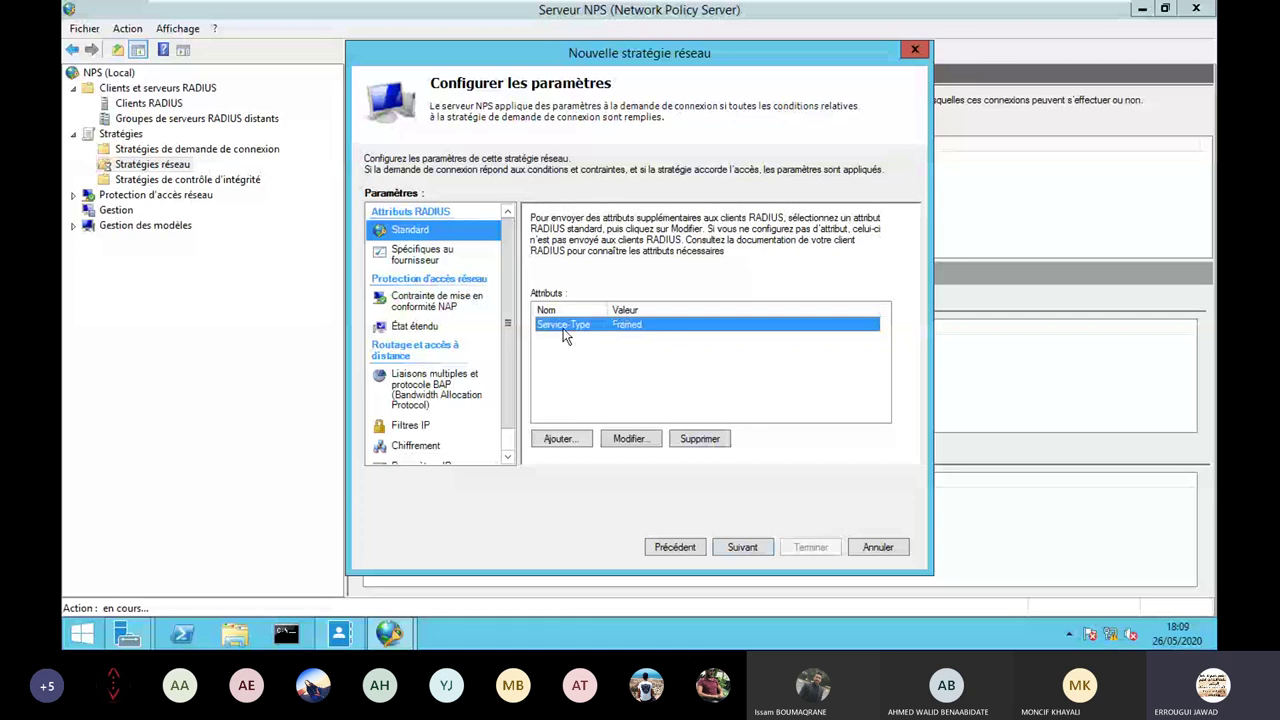
# Change the Service-Type attribute to the other value Login.
pyautogui.click(630, 440)
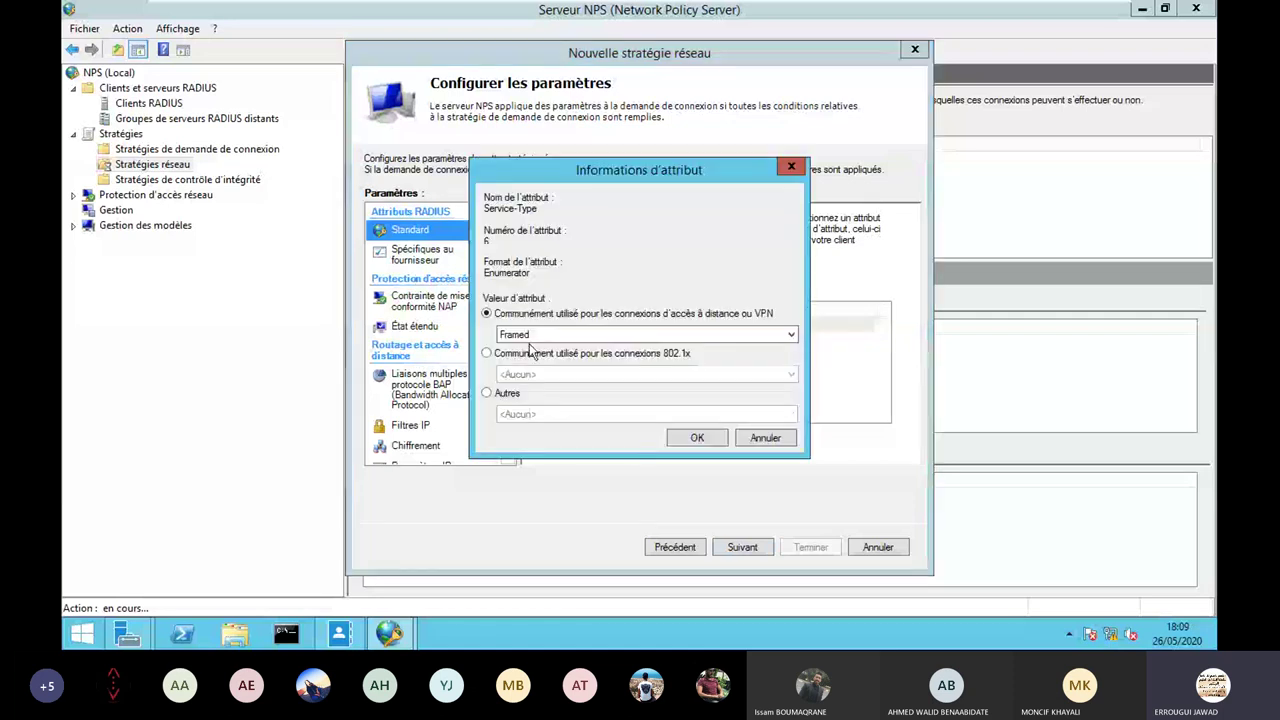
pyautogui.click(507, 394)
pyautogui.click(534, 413)
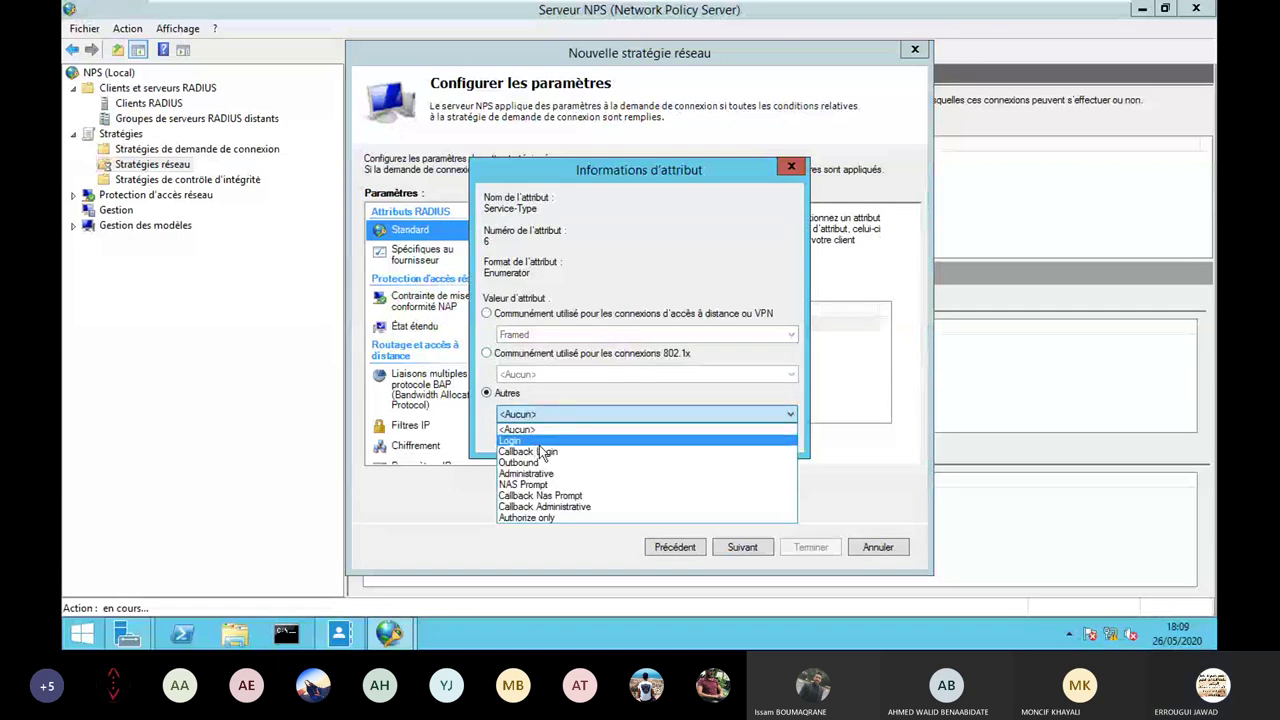
pyautogui.click(539, 446)
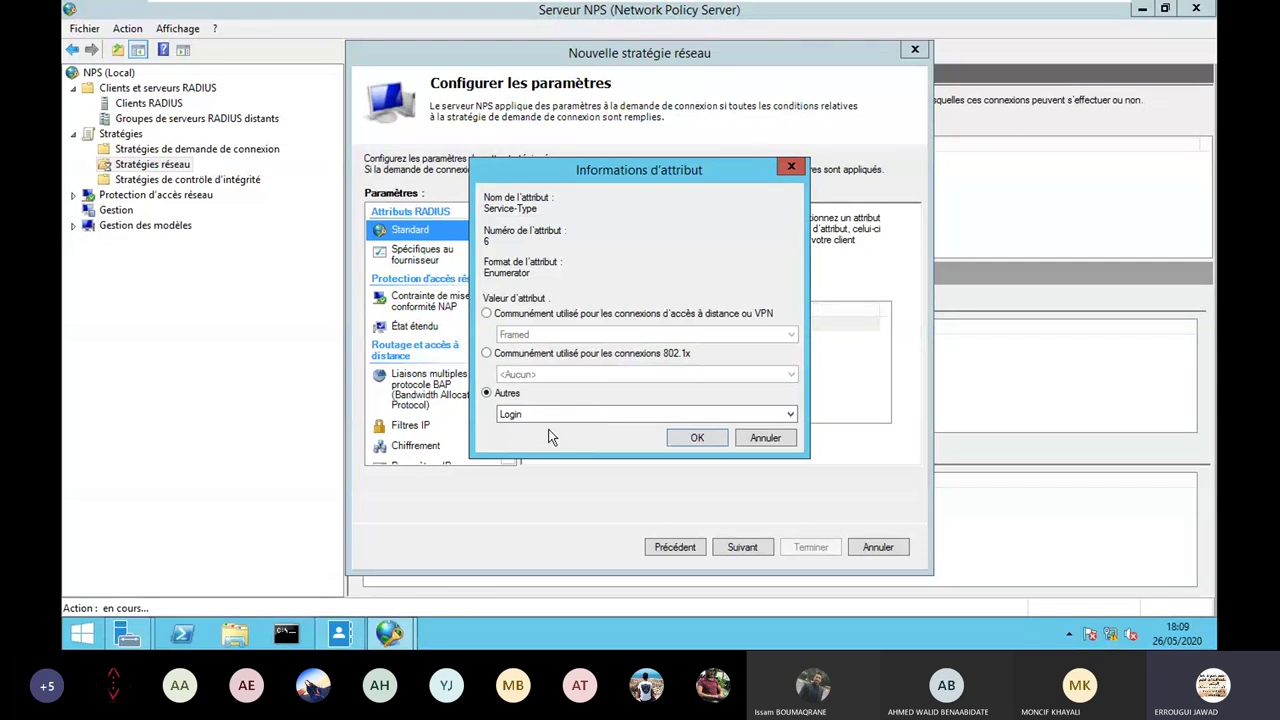
pyautogui.click(696, 439)
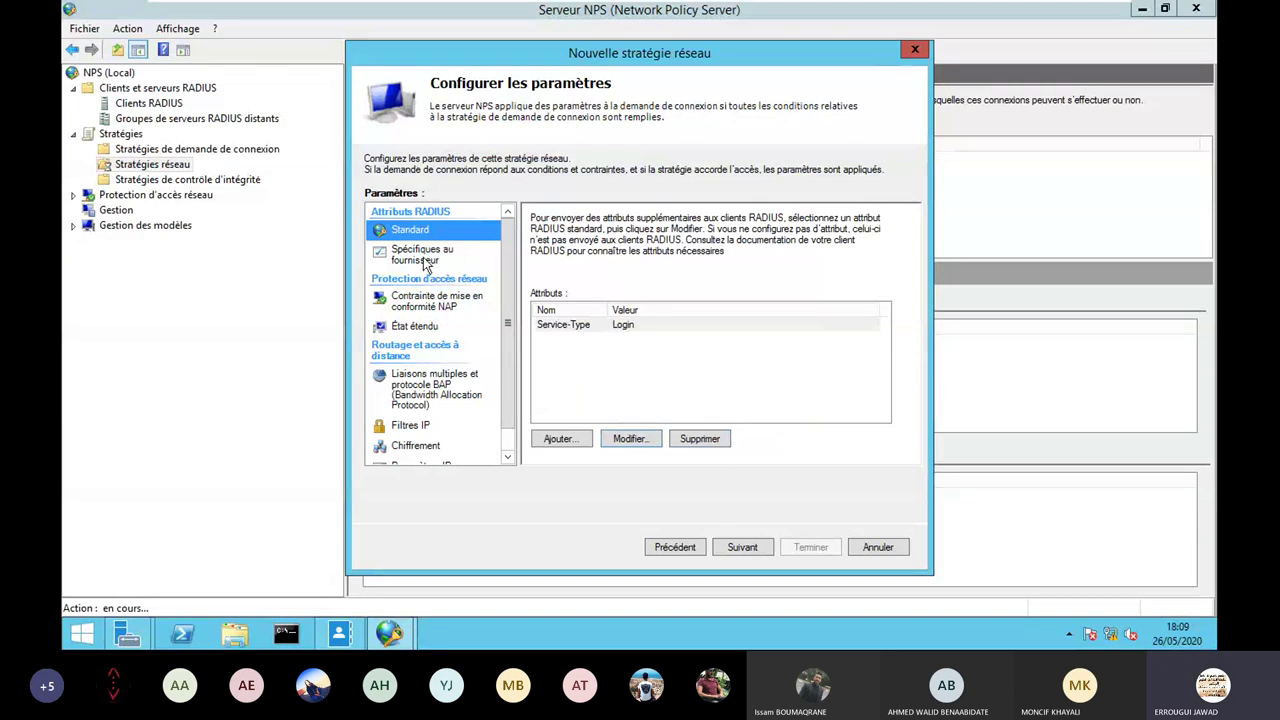
# Add the Cisco vendor-specific attribute Cisco-AV-Pair to the policy.
pyautogui.click(424, 261)
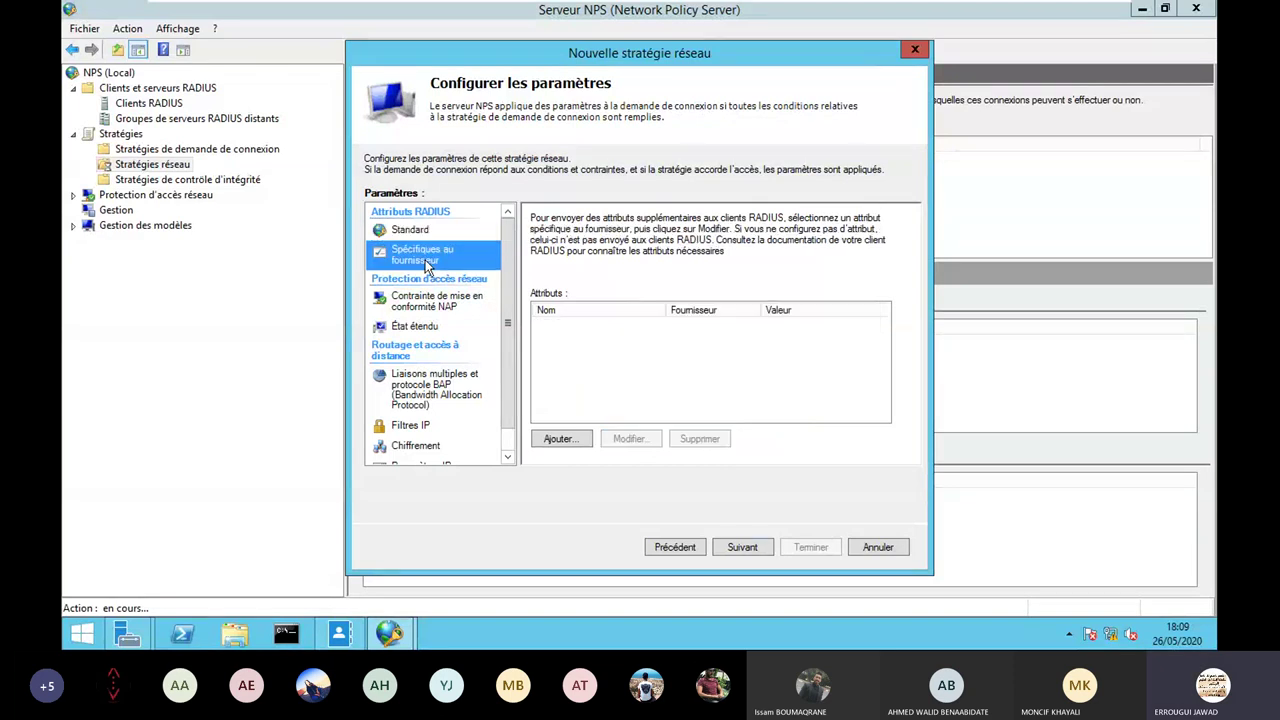
pyautogui.click(574, 440)
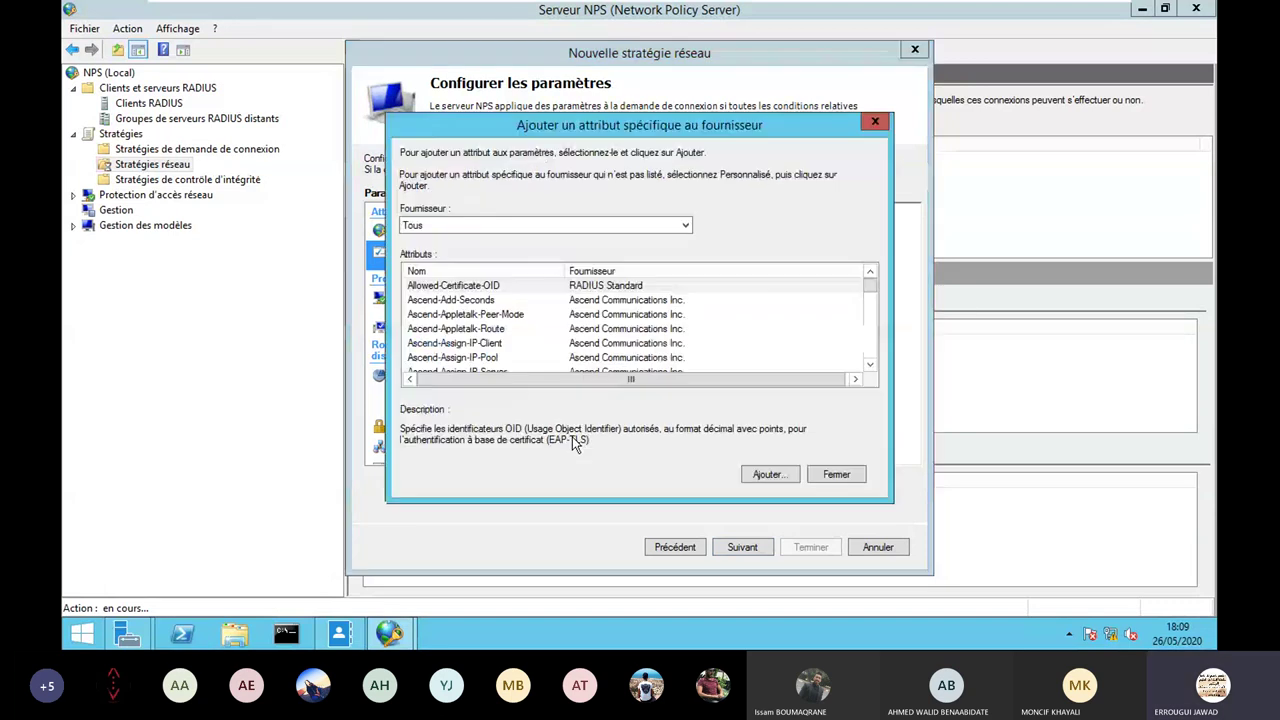
pyautogui.click(440, 225)
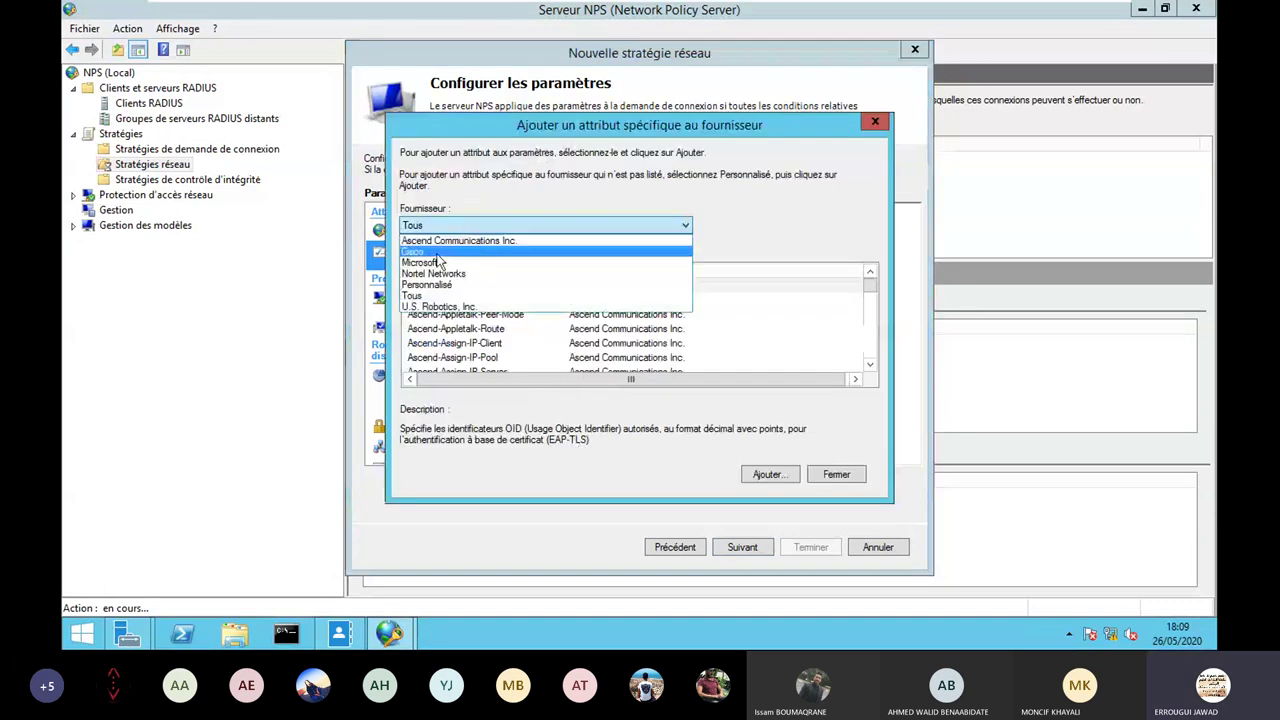
pyautogui.click(437, 254)
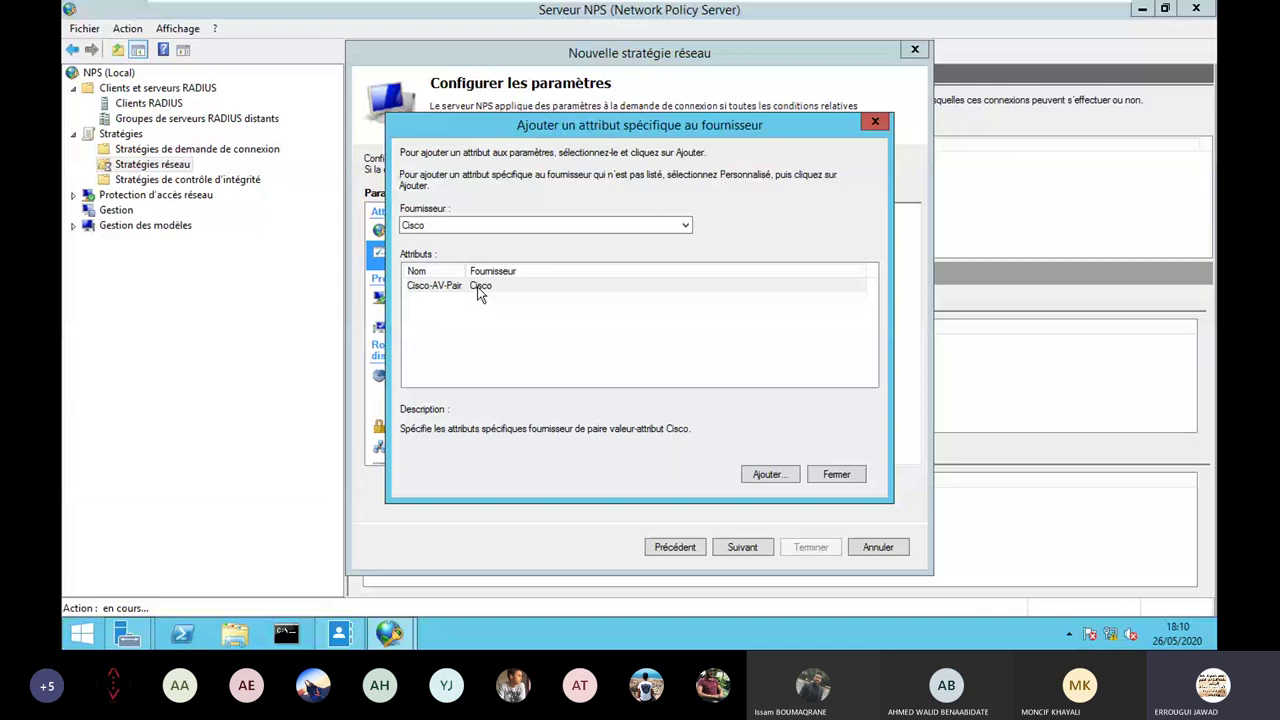
pyautogui.doubleClick(479, 290)
# Give Cisco-AV-Pair the value shell:priv-lvl=15, confirm both dialogs, and bring up Start.
pyautogui.click(768, 301)
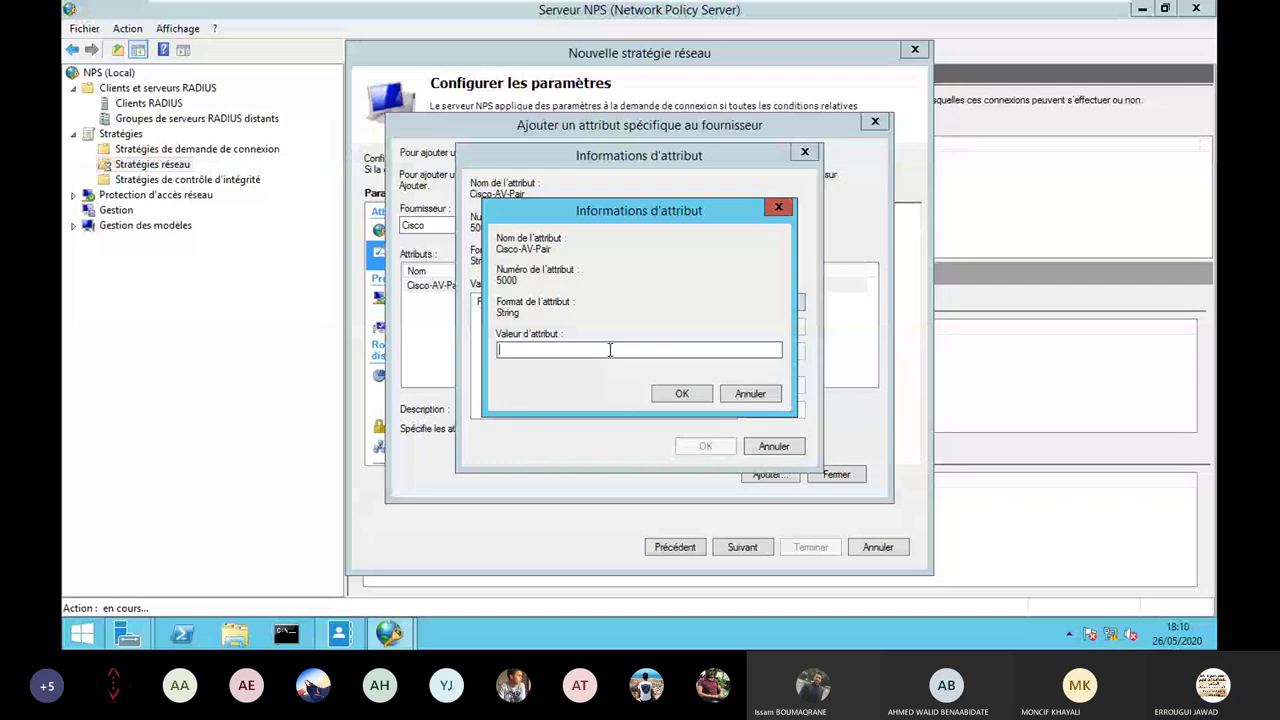
pyautogui.write('shell:pr')
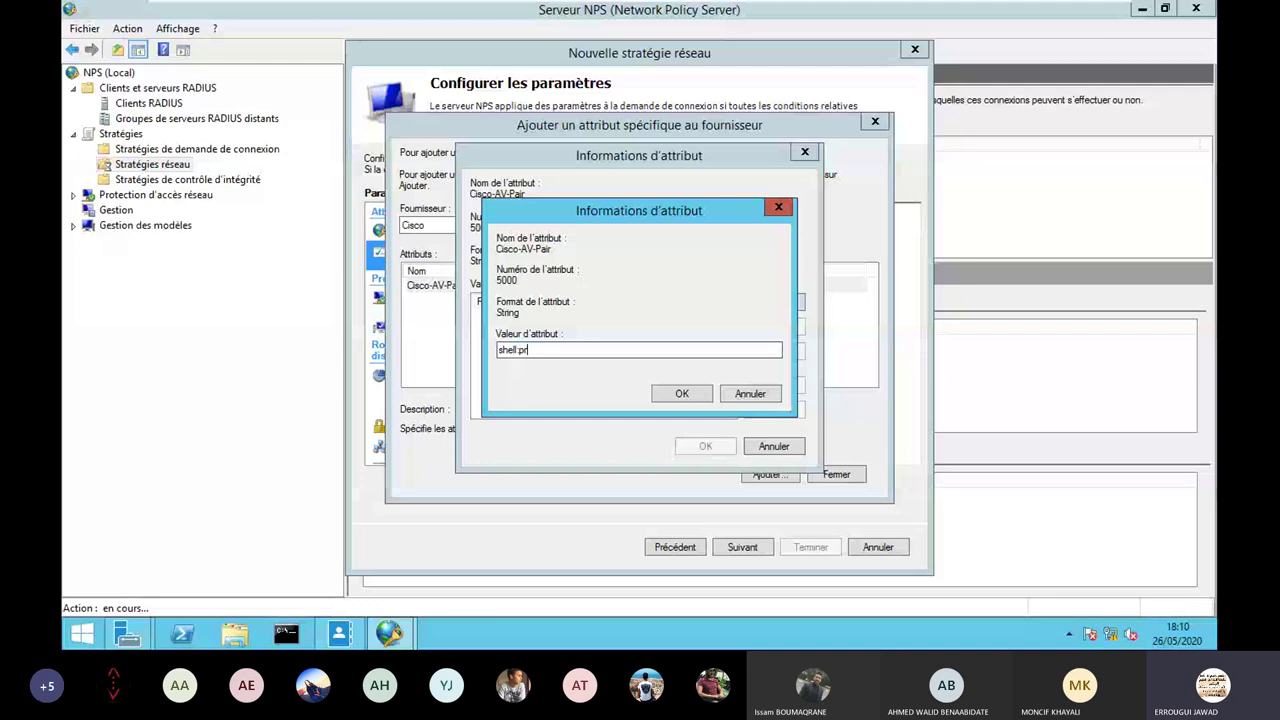
pyautogui.write('iv-lvl=15')
pyautogui.moveTo(622, 352); pyautogui.dragTo(447, 344)
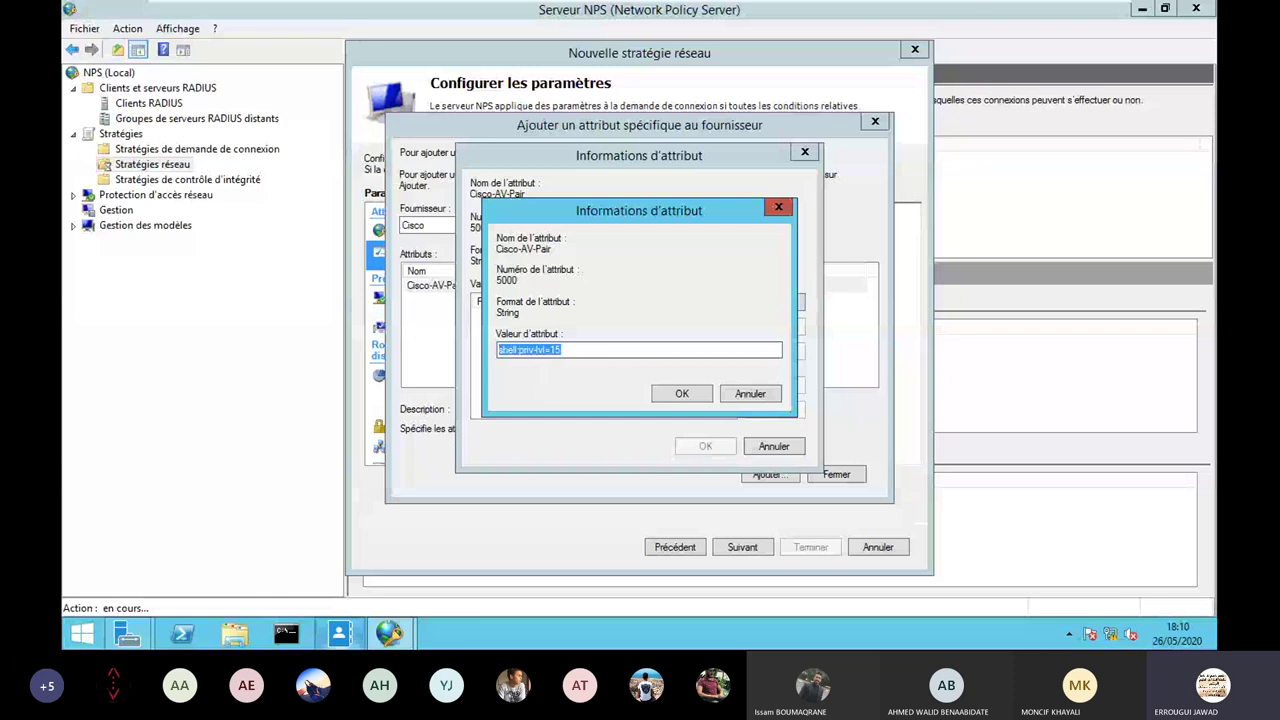
pyautogui.moveTo(368, 632)
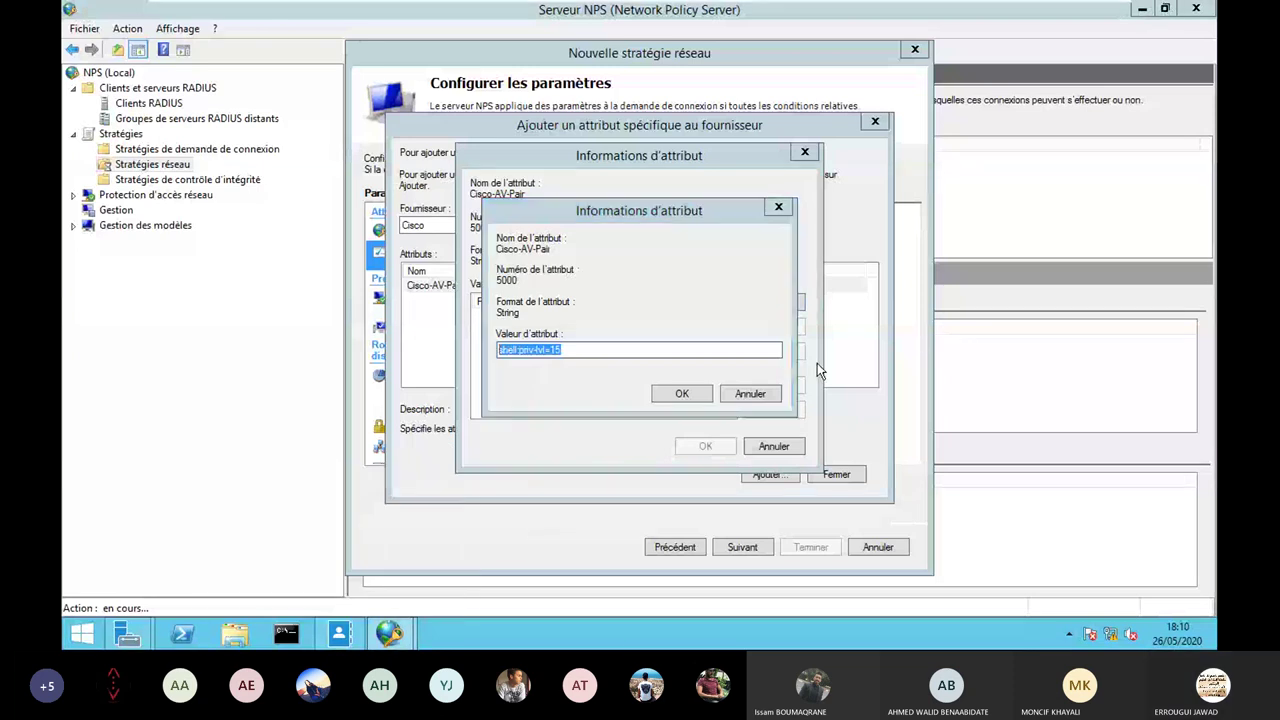
pyautogui.click(682, 393)
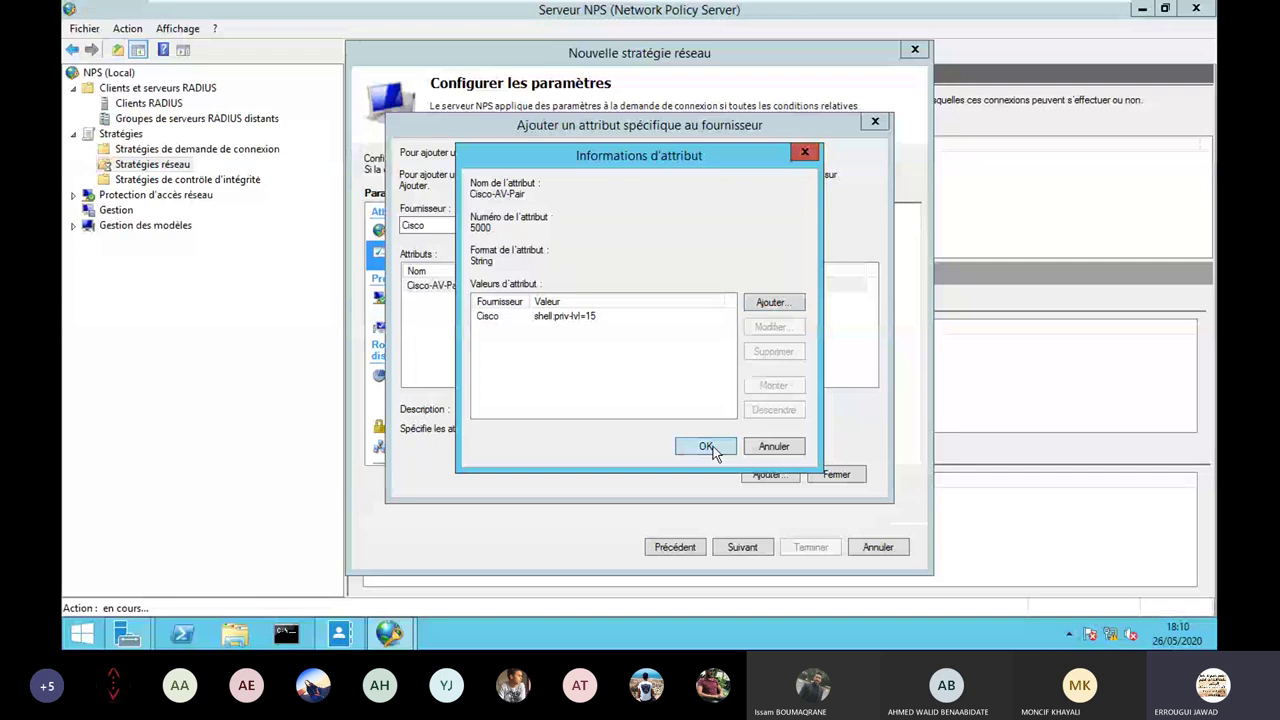
pyautogui.click(706, 447)
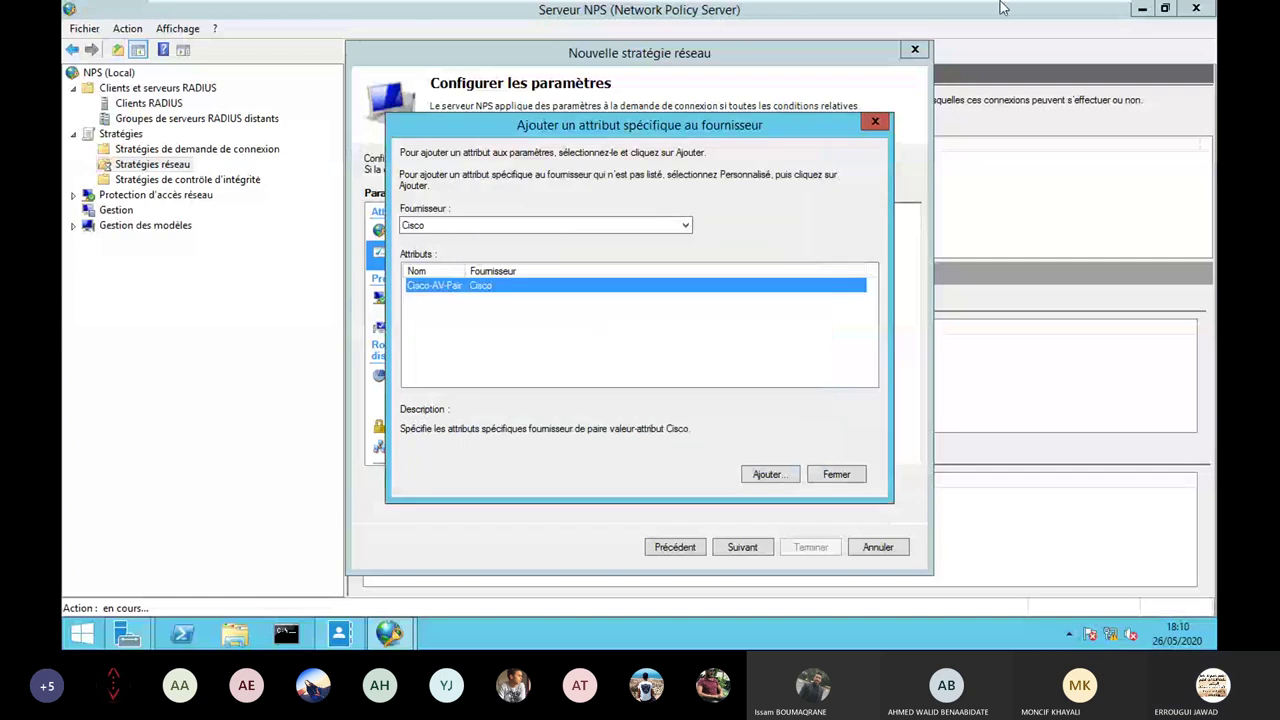
pyautogui.click(84, 638)
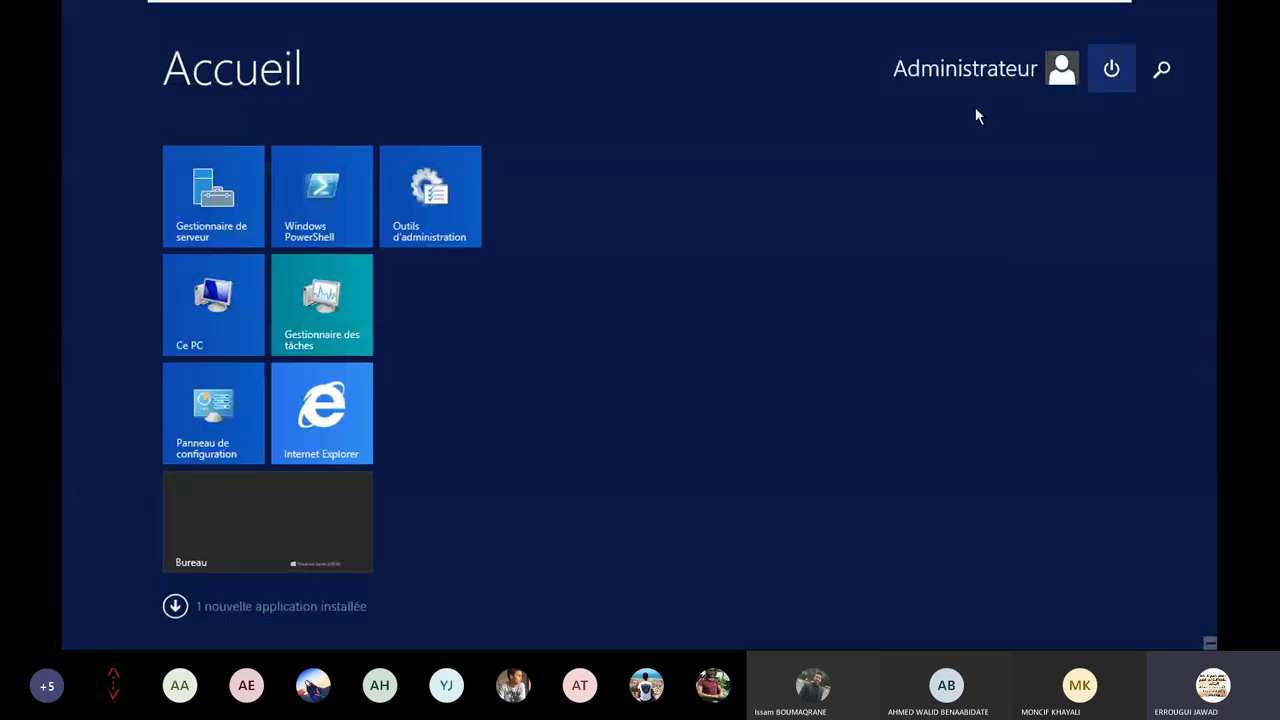
# Launch Notepad from search and paste shell:priv-lvl=15 into it.
pyautogui.click(1166, 66)
pyautogui.write('notes')
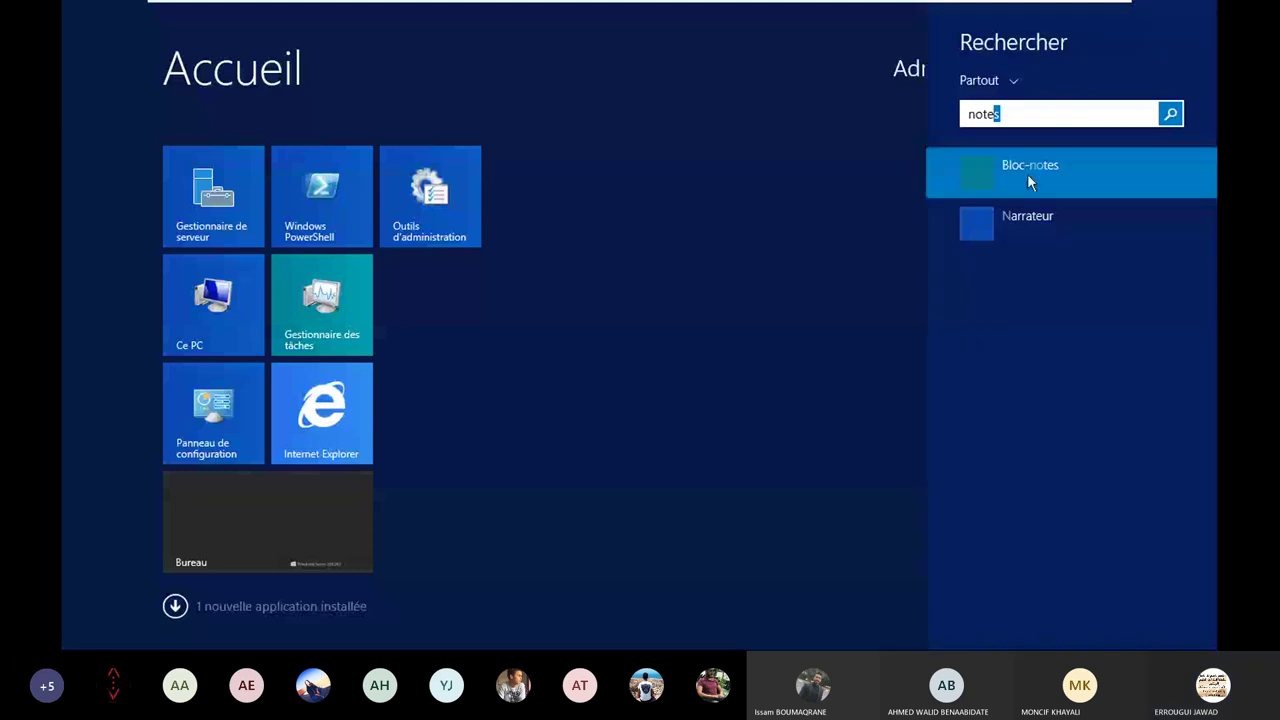
pyautogui.click(987, 165)
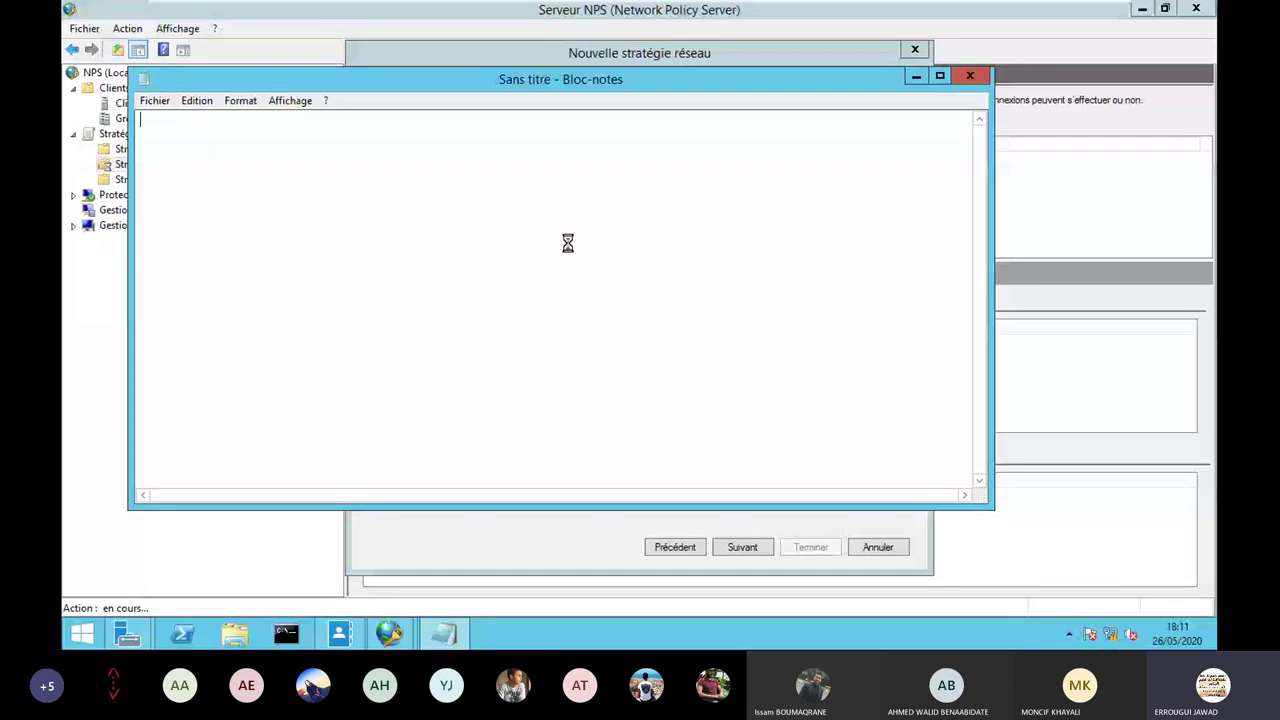
pyautogui.write('shell:priv-lvl=15')
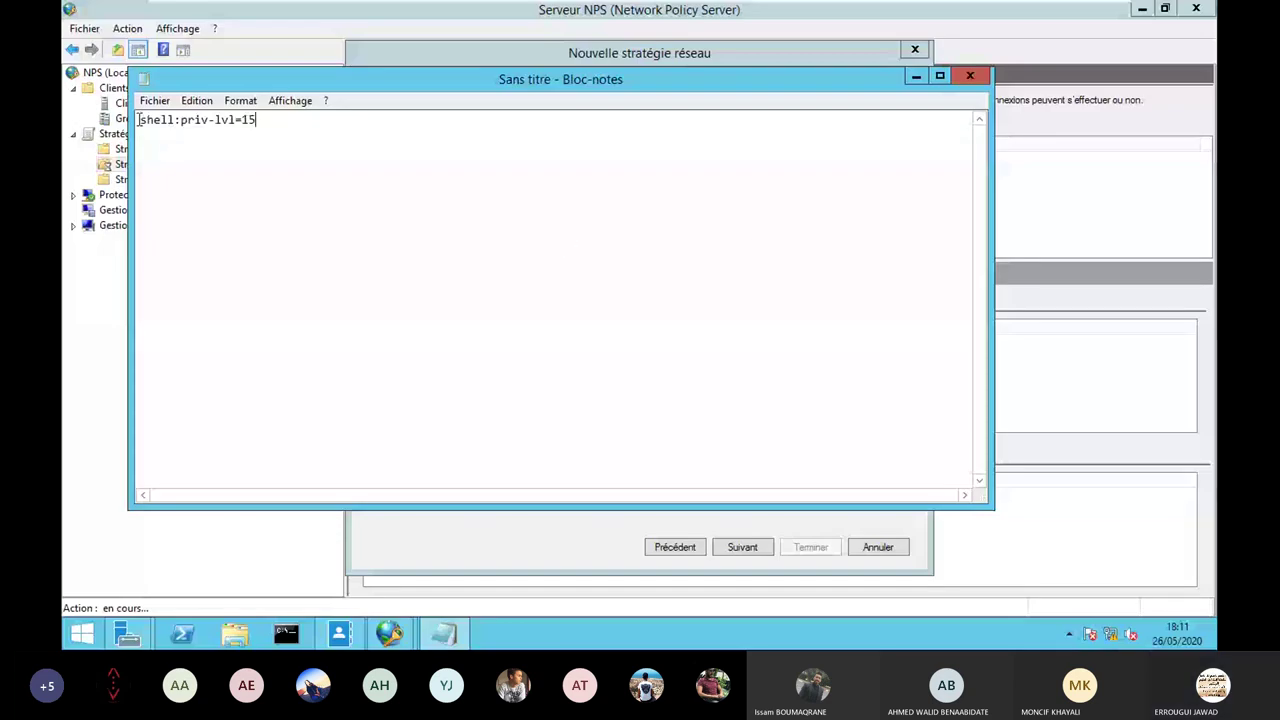
# Set the shell:priv-lvl=15 text to a 20-point font.
pyautogui.moveTo(257, 120); pyautogui.dragTo(190, 106)
pyautogui.click(241, 101)
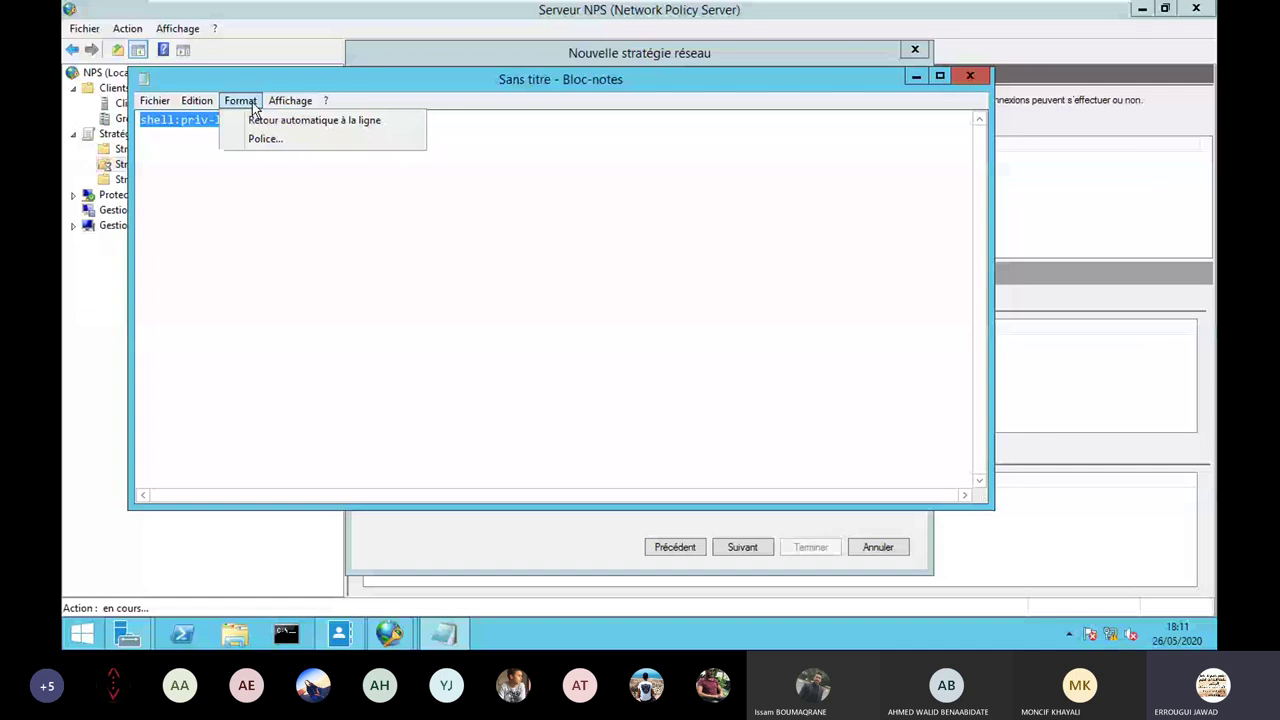
pyautogui.click(256, 137)
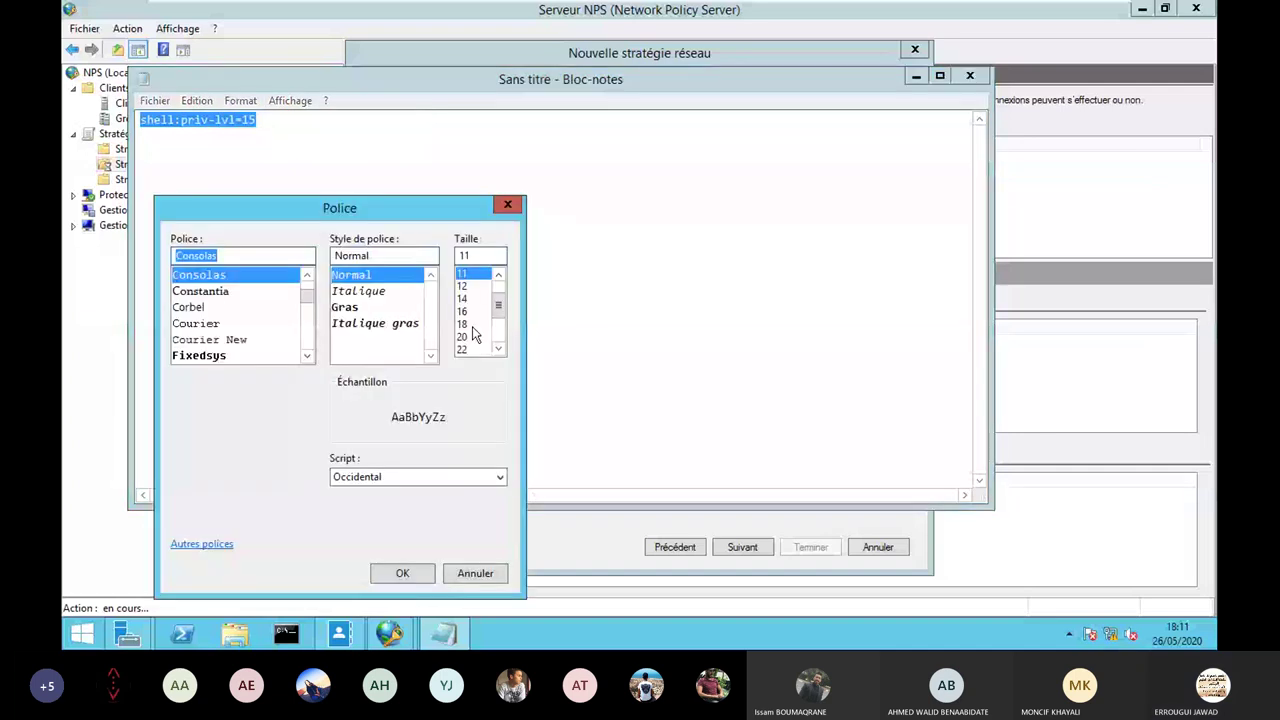
pyautogui.click(462, 336)
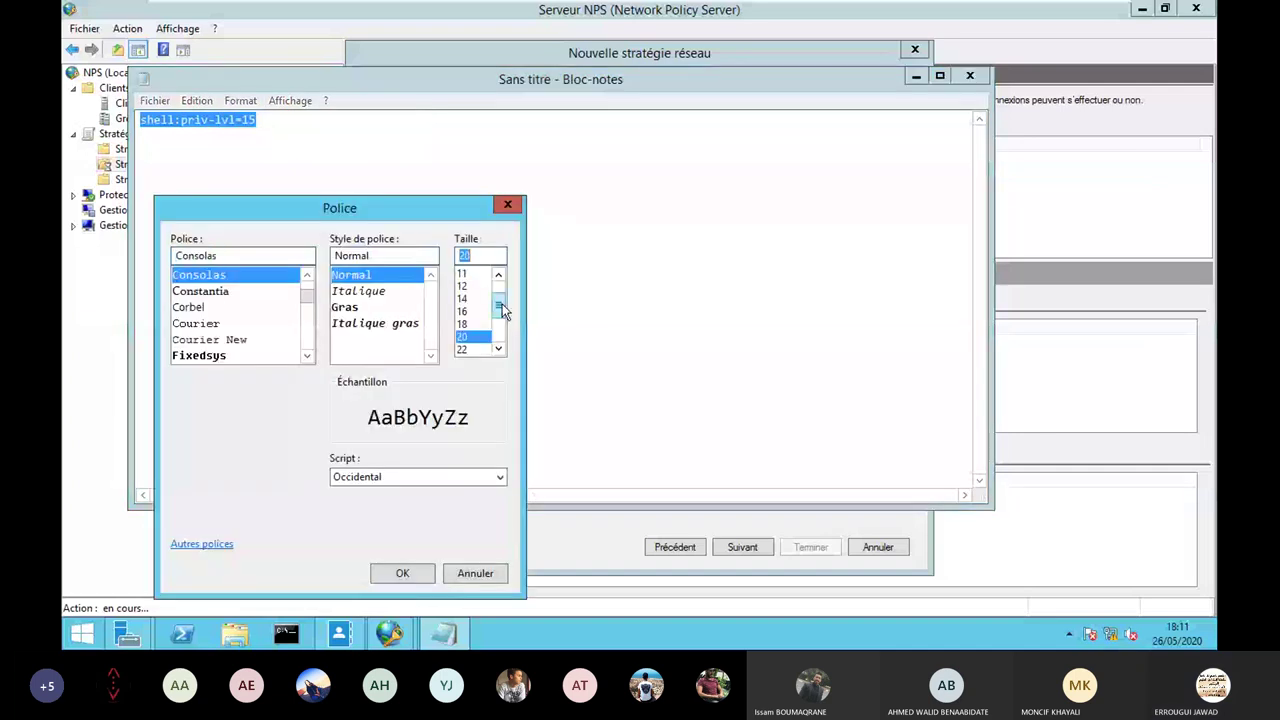
pyautogui.click(406, 576)
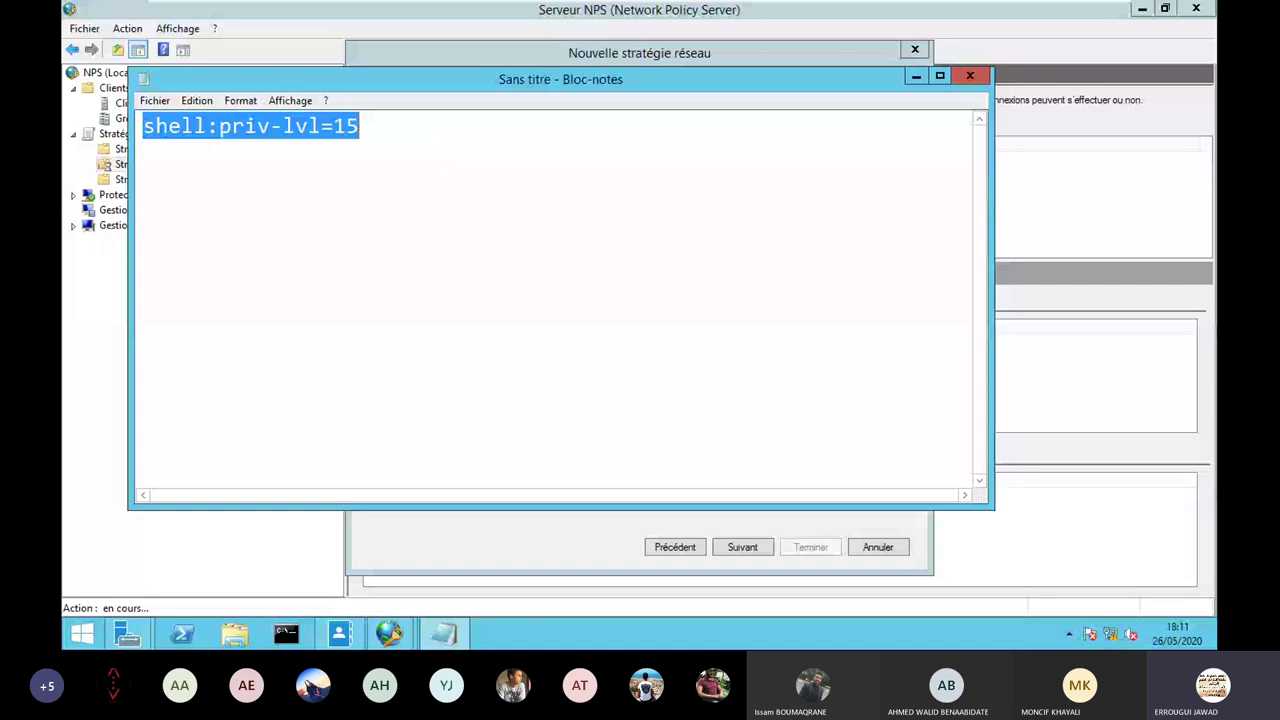
# Reposition Notepad, reselect the shell:priv-lvl=15 line, and minimize Notepad.
pyautogui.moveTo(560, 79); pyautogui.dragTo(623, 110)
pyautogui.click(278, 163)
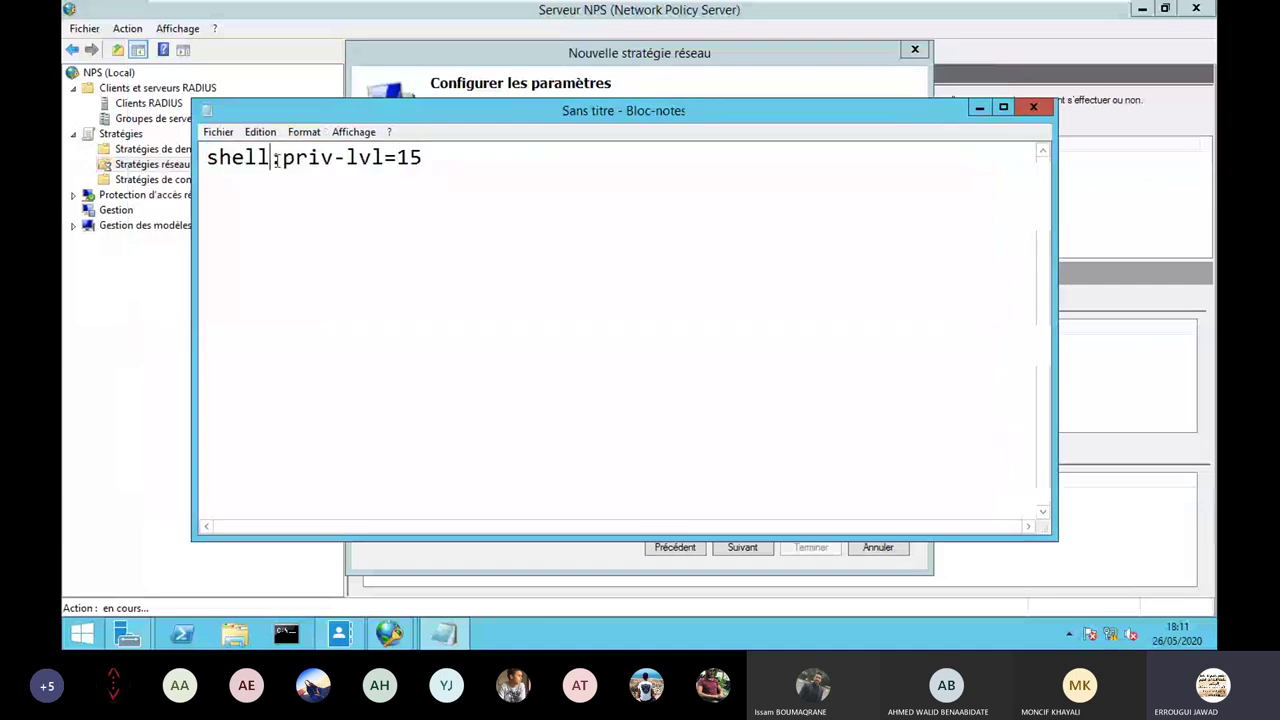
pyautogui.moveTo(276, 162); pyautogui.dragTo(334, 161)
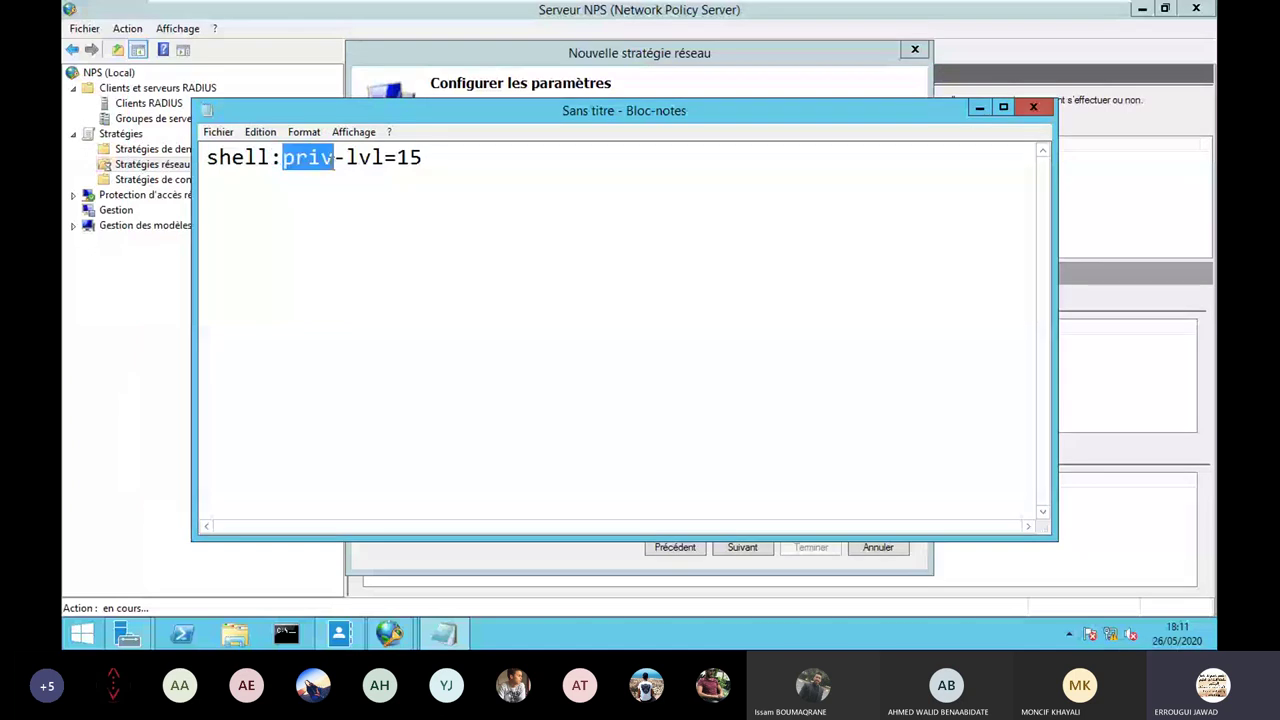
pyautogui.click(344, 161)
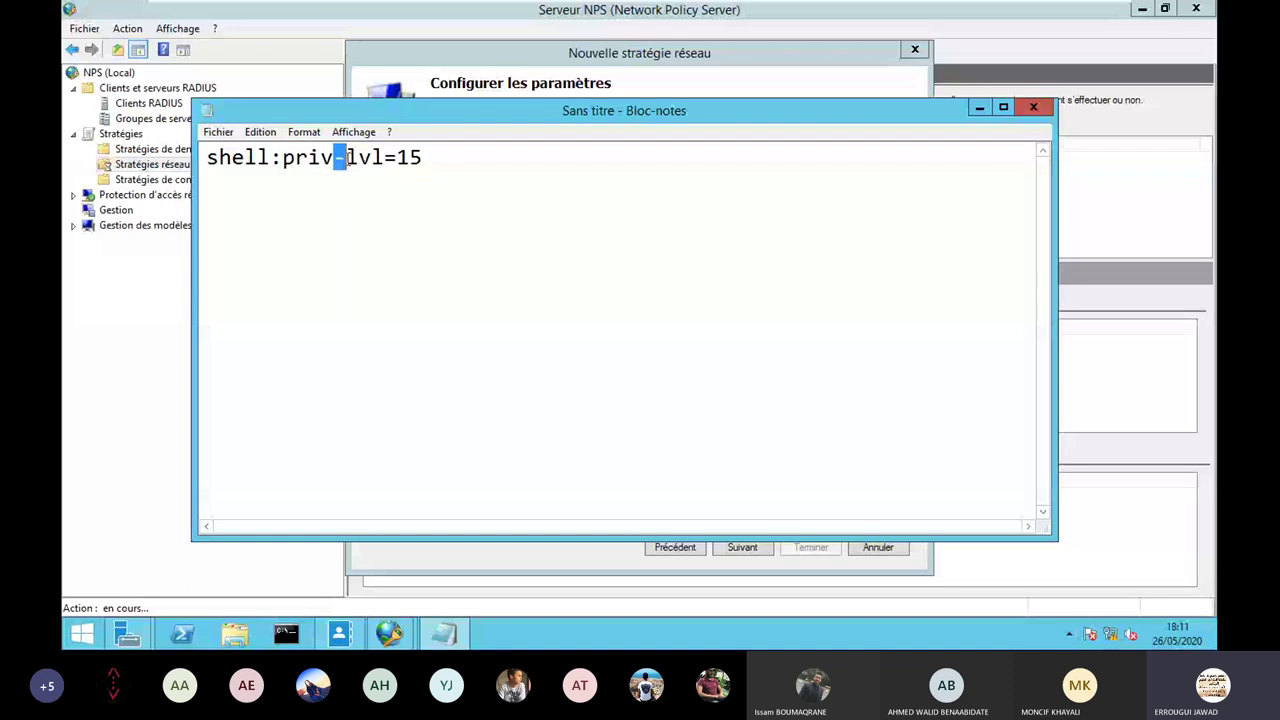
pyautogui.hotkey('shift', 'Right')
pyautogui.moveTo(424, 158); pyautogui.dragTo(207, 157)
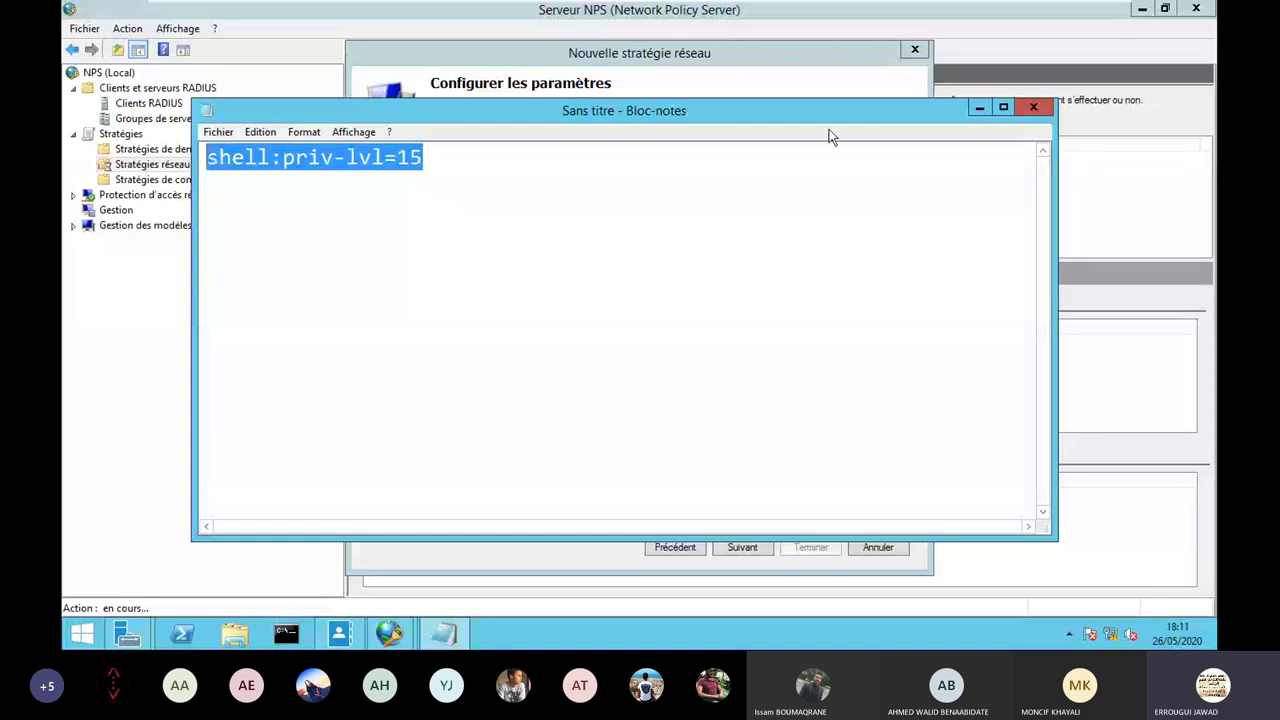
pyautogui.click(980, 109)
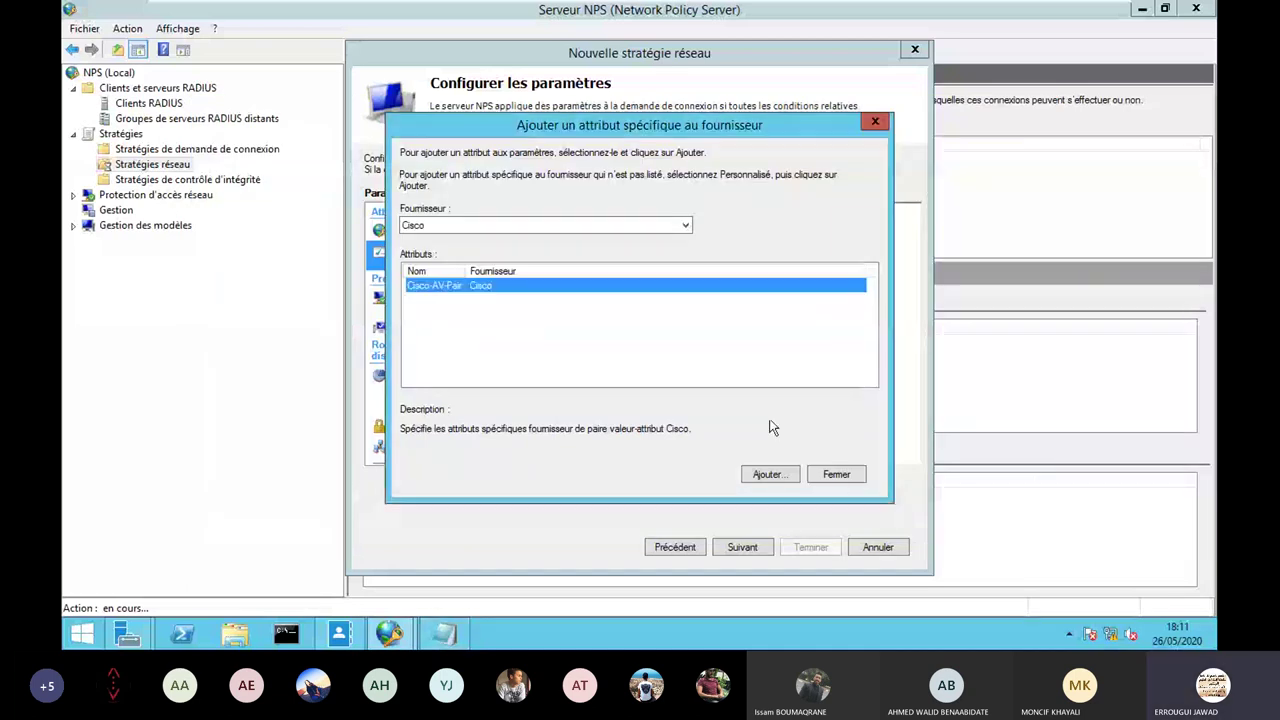
# Review the Cisco-AV-Pair shell:priv-lvl=15 value without changes and advance to the summary page.
pyautogui.click(836, 474)
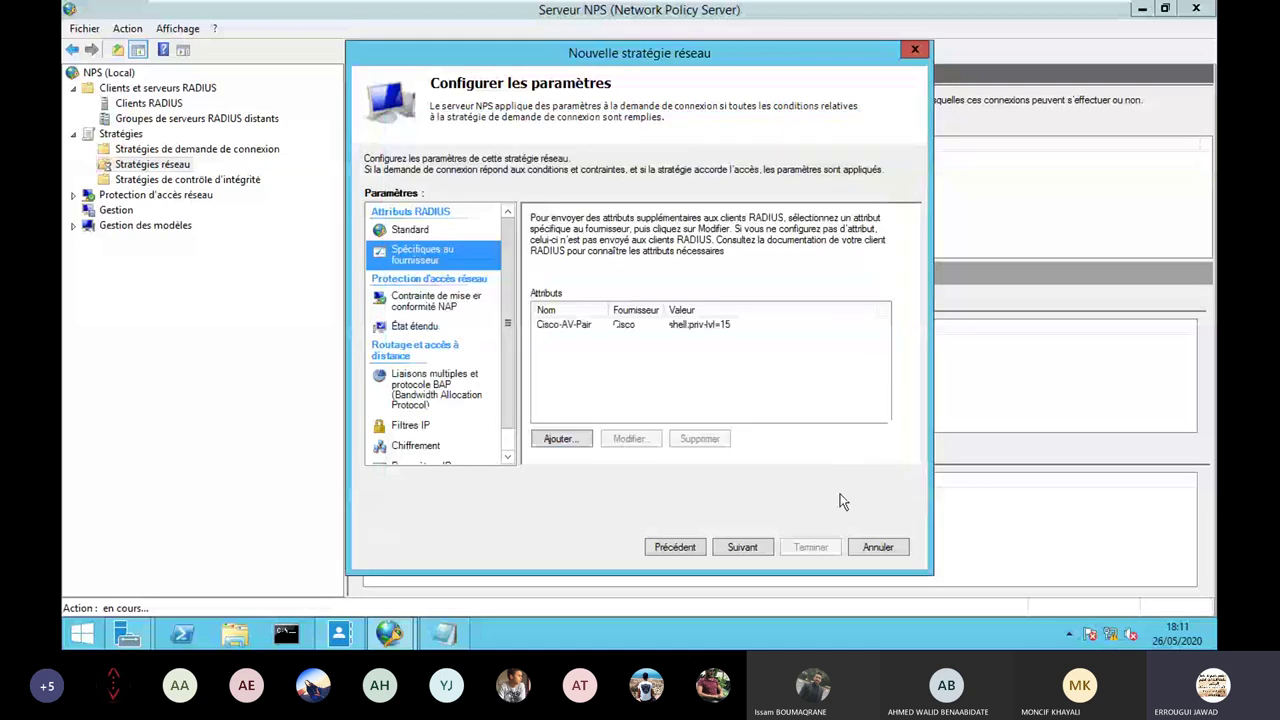
pyautogui.doubleClick(716, 328)
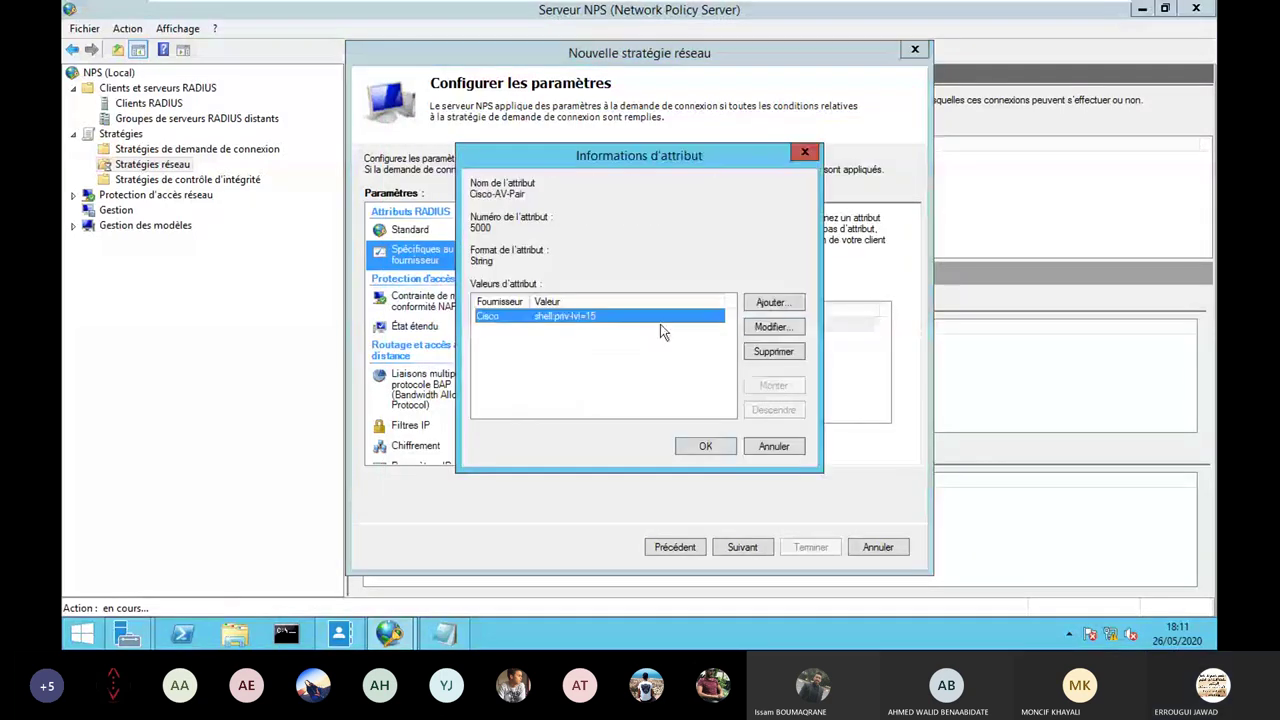
pyautogui.click(770, 328)
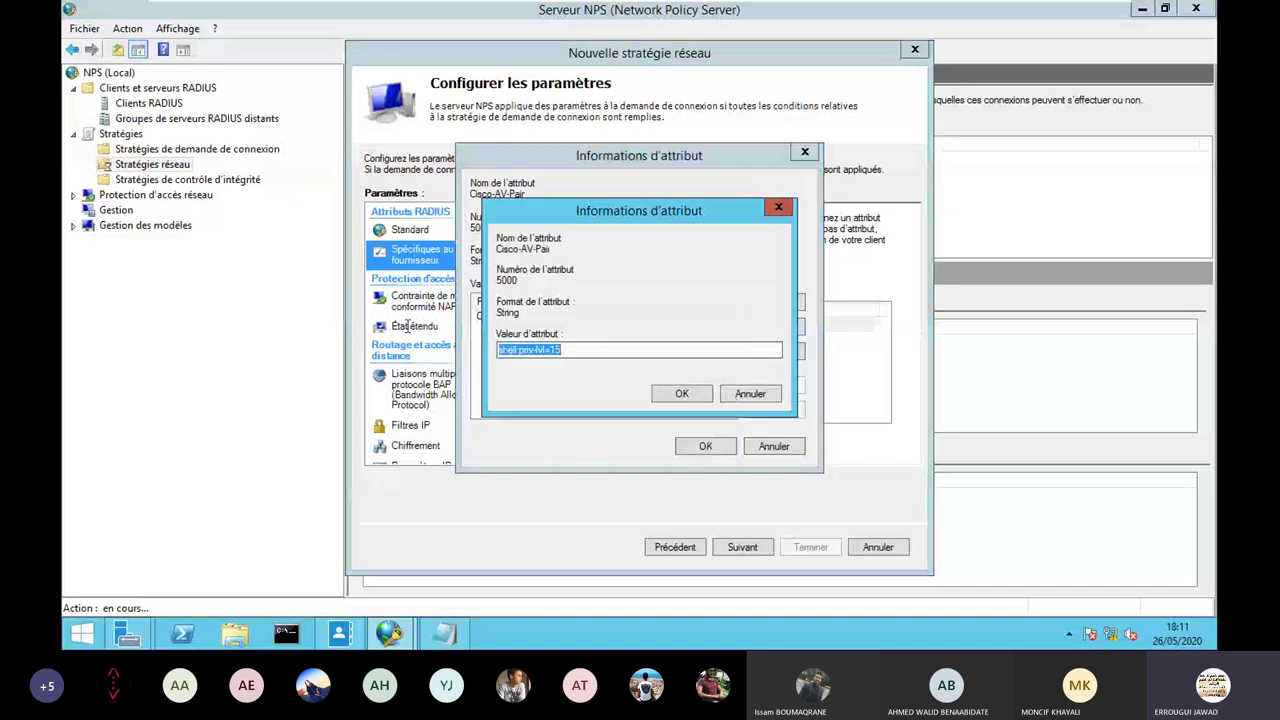
pyautogui.click(771, 394)
pyautogui.click(771, 394)
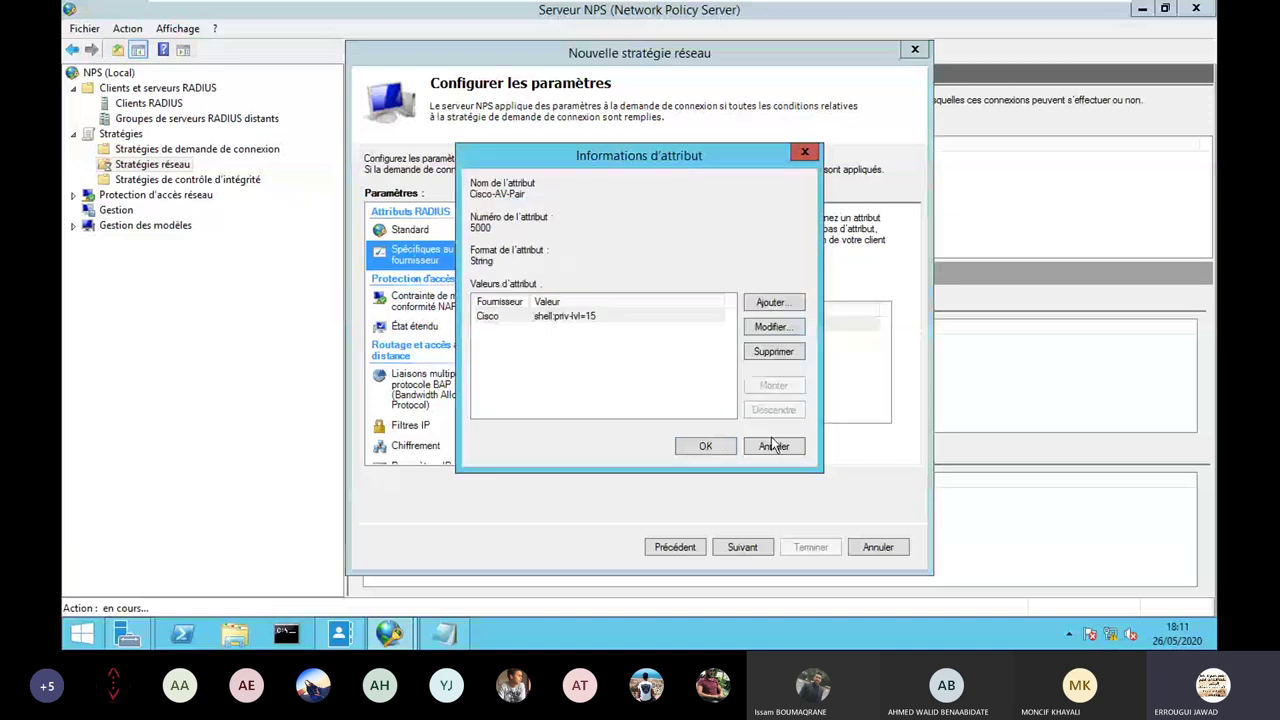
pyautogui.click(772, 446)
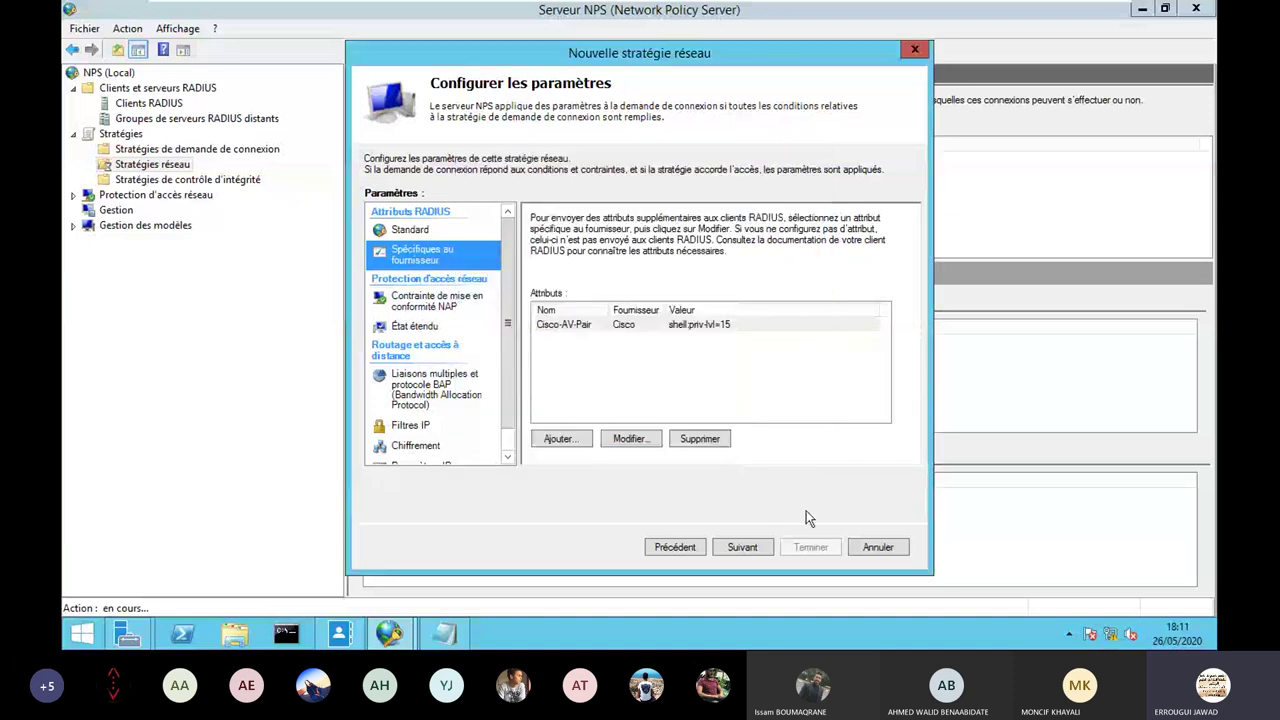
pyautogui.click(742, 547)
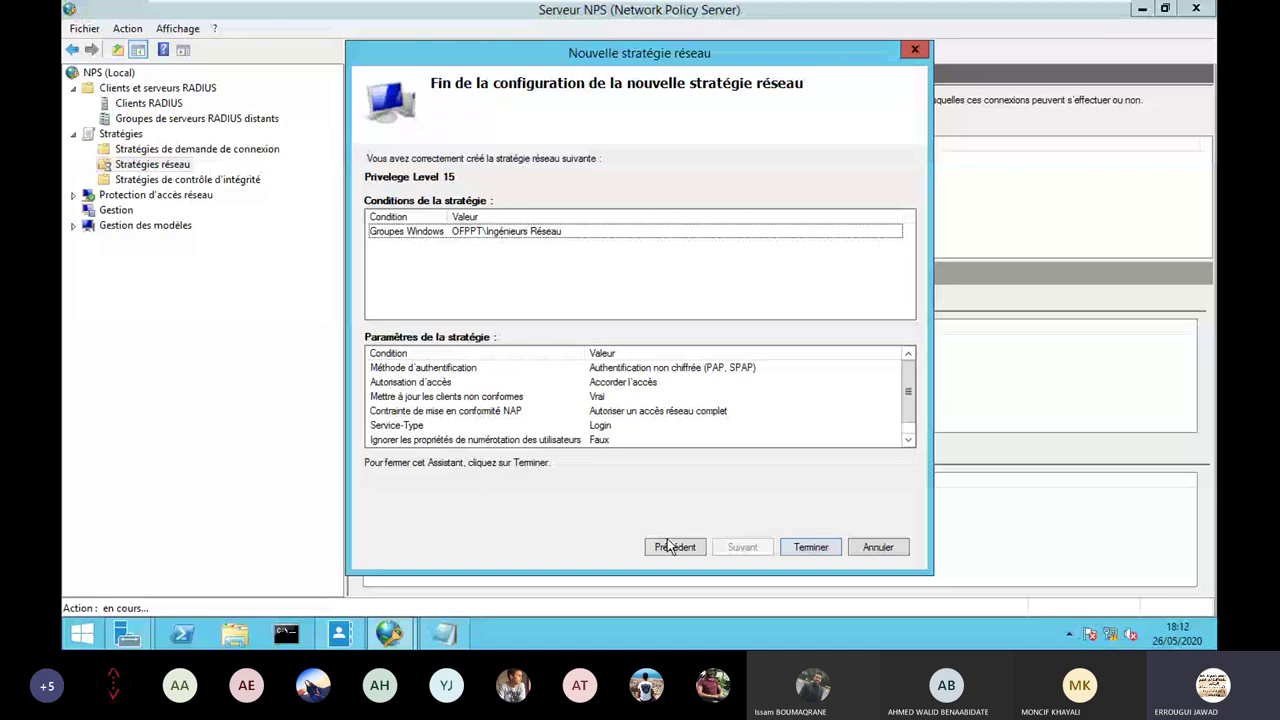
# Finish the wizard and select the new Privelege Level 15 policy in the list.
pyautogui.press('Return')
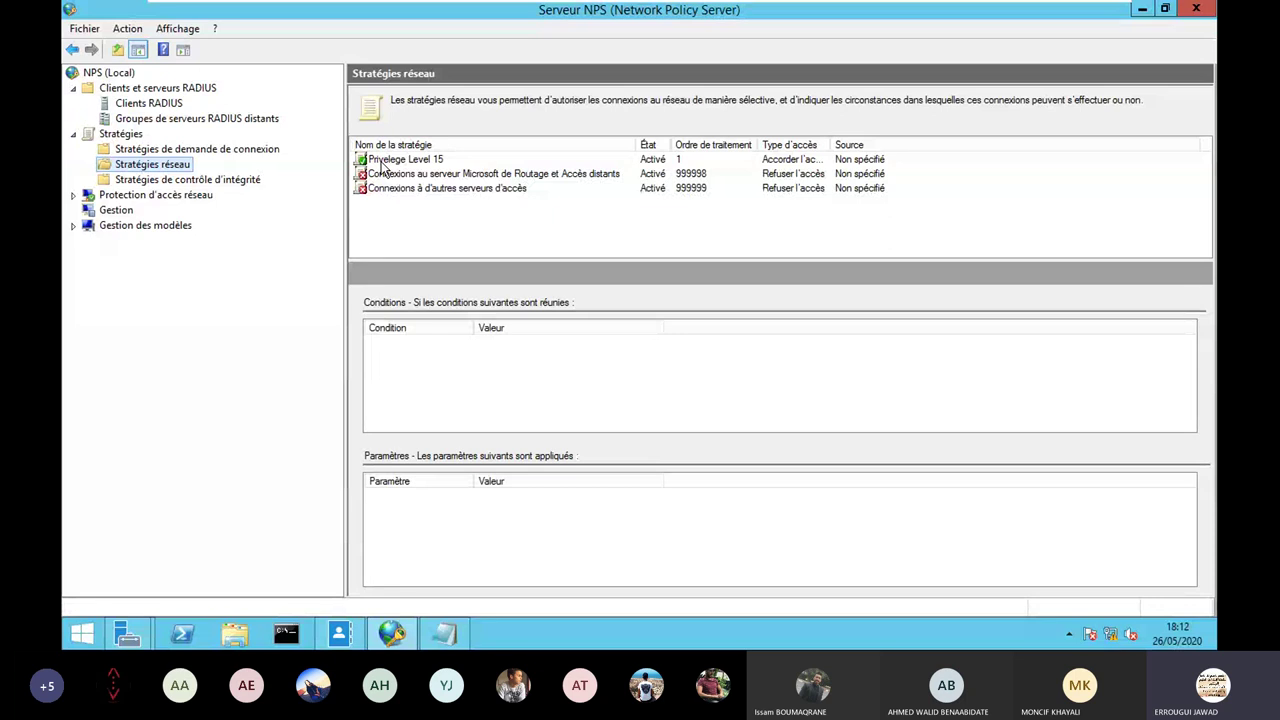
pyautogui.click(400, 161)
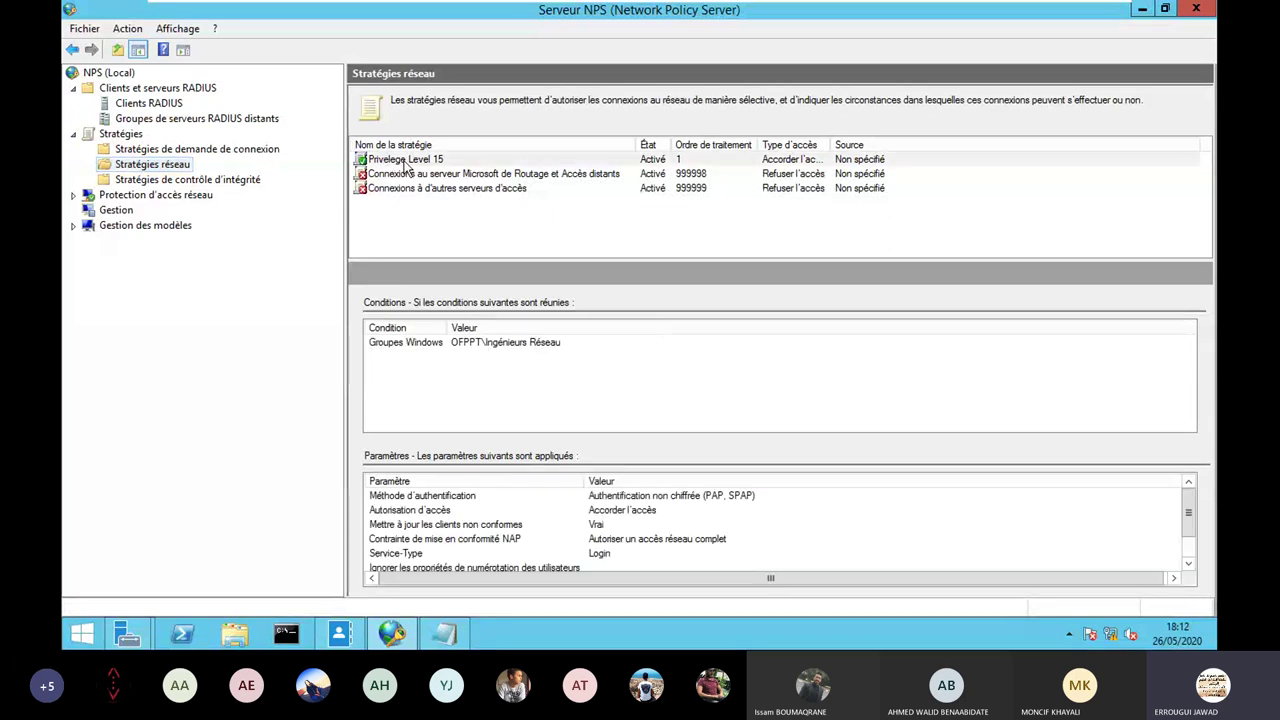
# Duplicate Privelege Level 15 and open the properties of the resulting copy.
pyautogui.rightClick(398, 161)
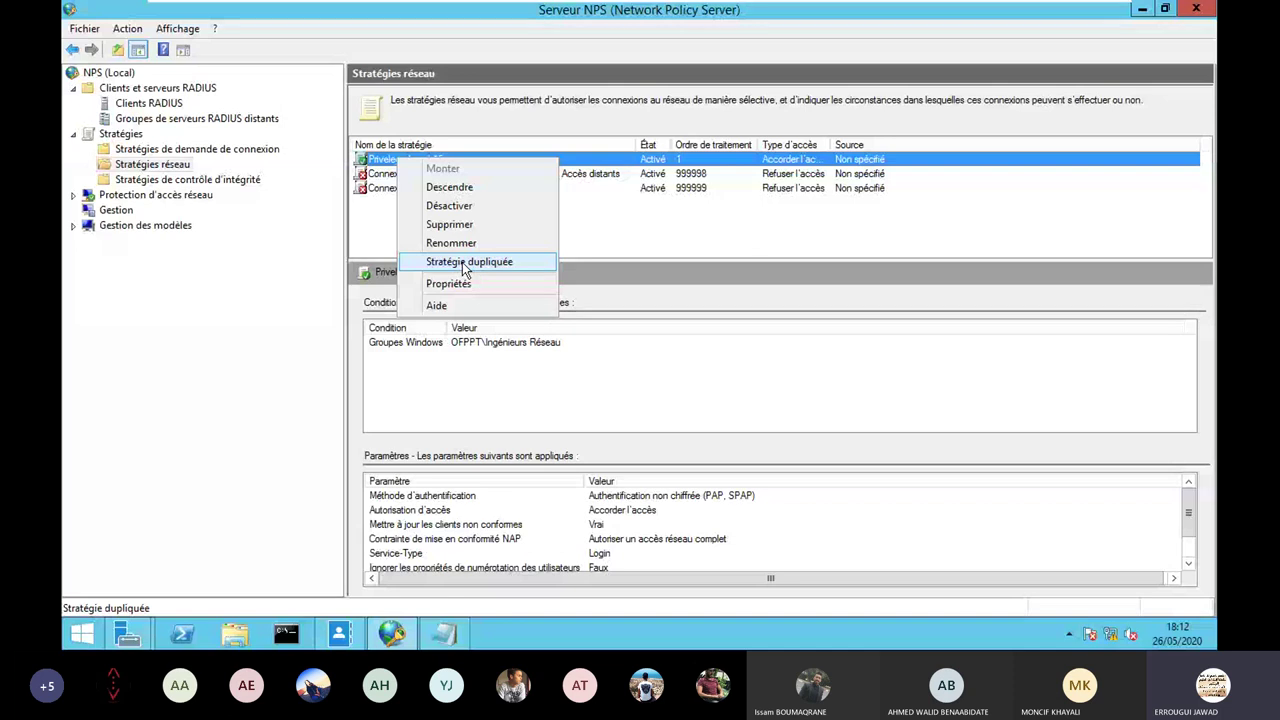
pyautogui.click(456, 261)
pyautogui.click(407, 176)
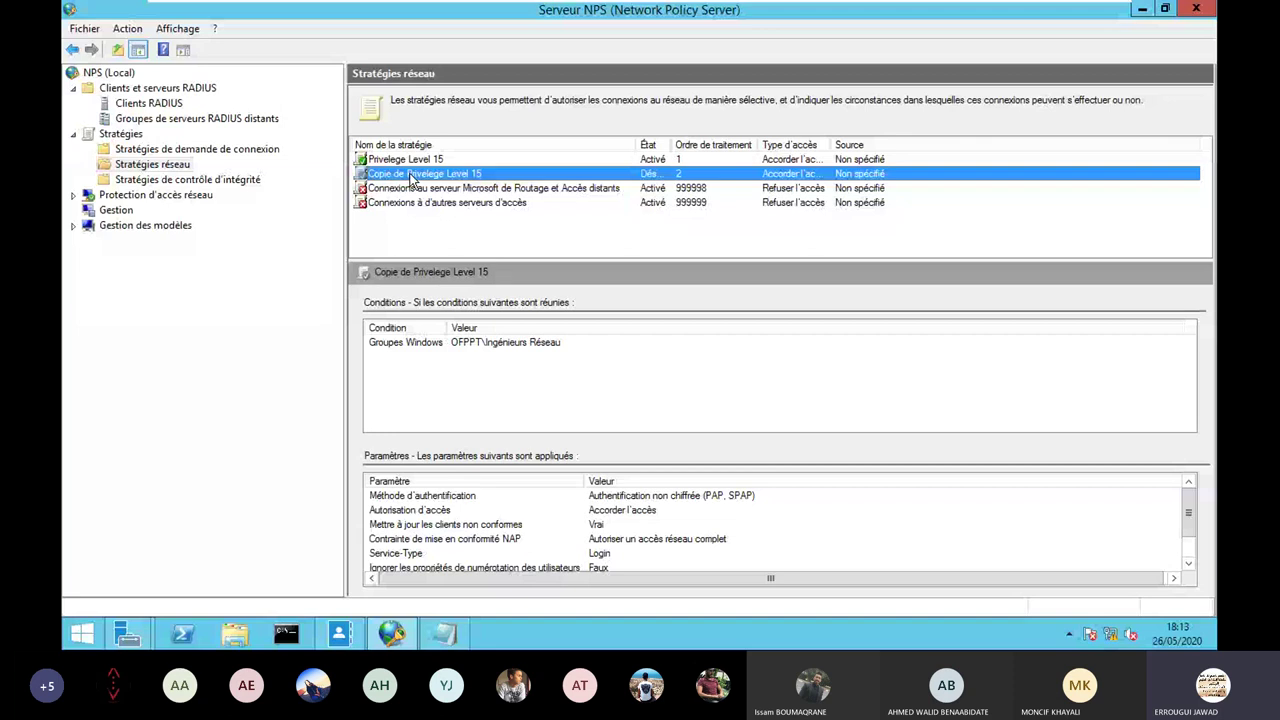
pyautogui.doubleClick(410, 174)
# Change the copy's name from 'Privelege Level 15' to 'Privelege Level 10' and tick Stratégie activée.
pyautogui.click(658, 128)
pyautogui.press('BackSpace')
pyautogui.write('0')
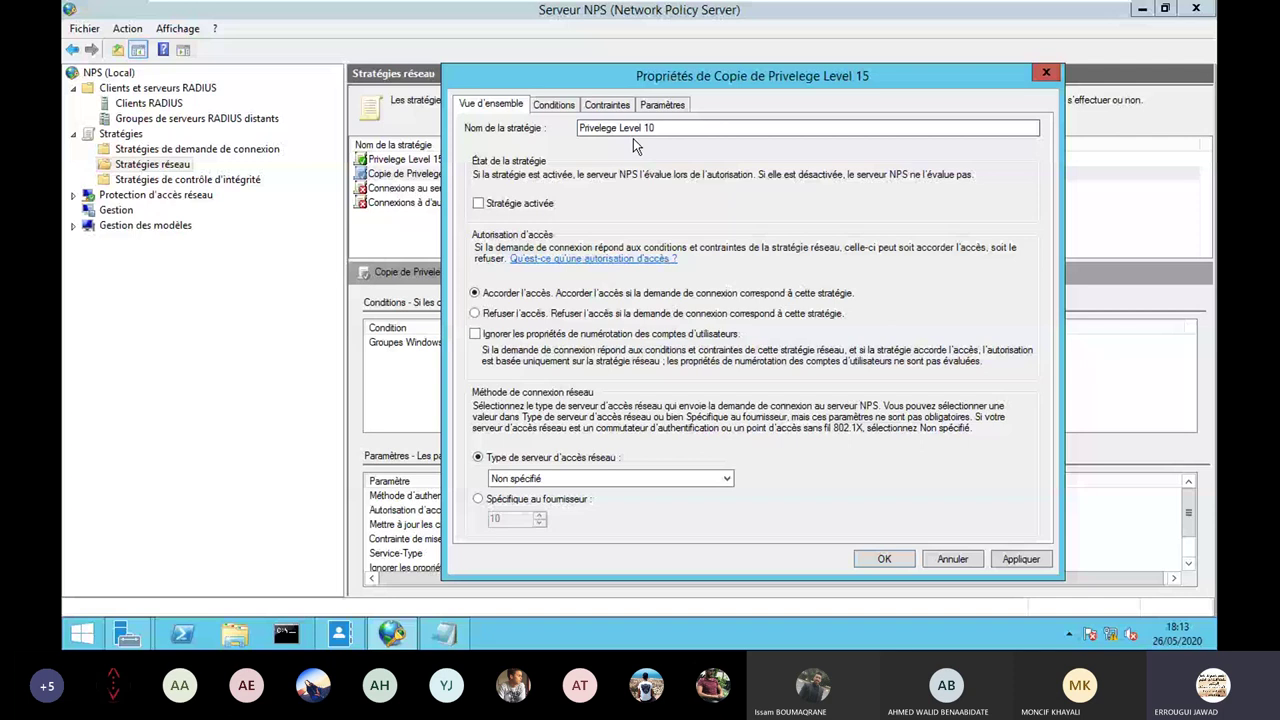
pyautogui.click(663, 127)
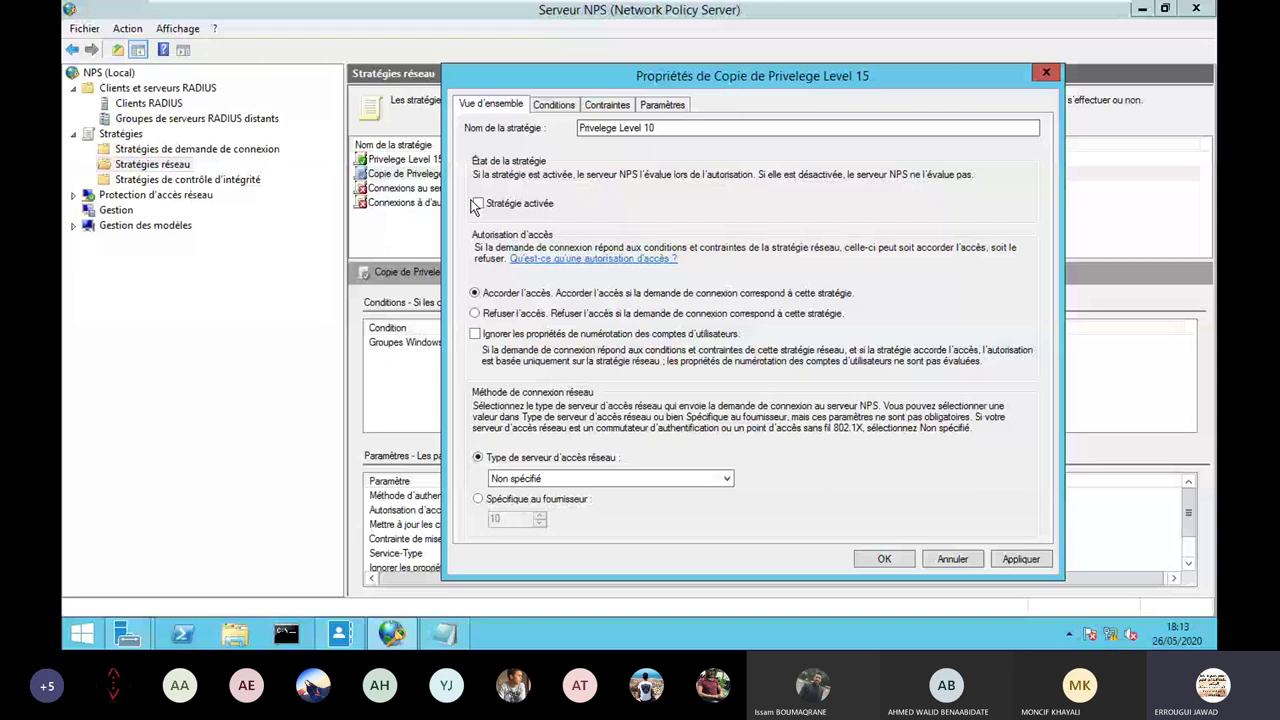
pyautogui.click(477, 204)
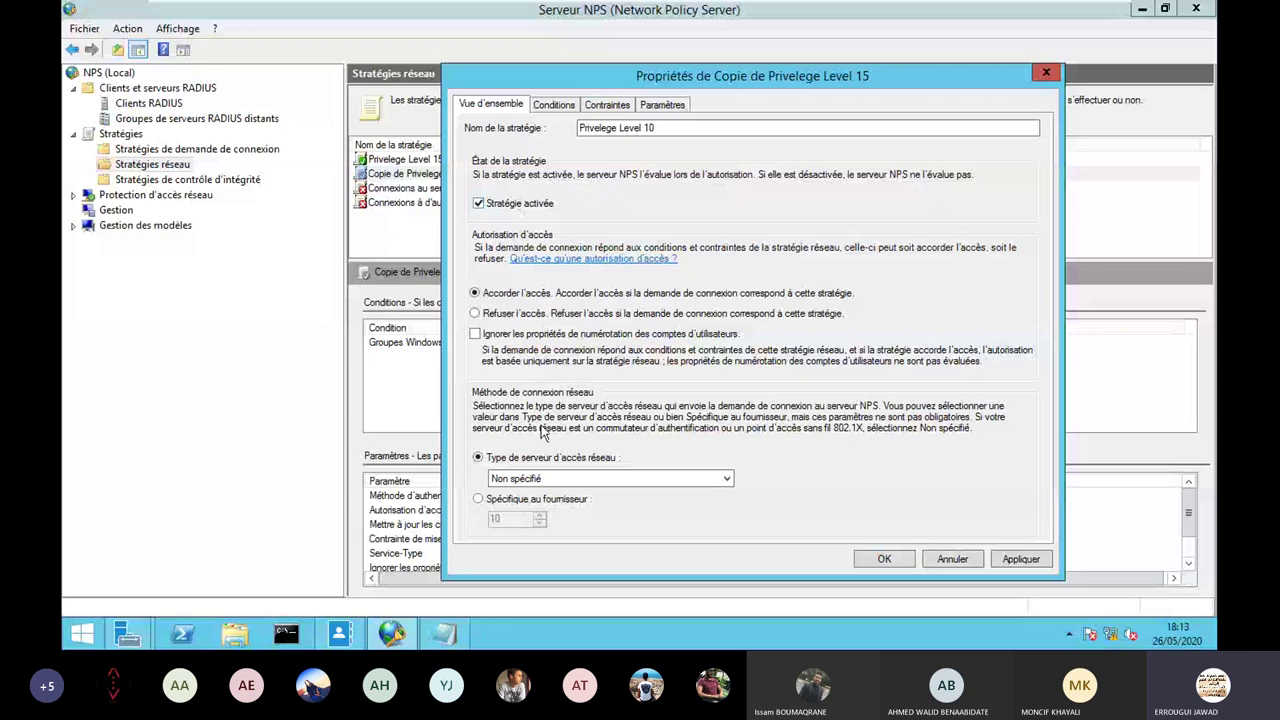
# Delete the copy's Groupes Windows condition (OFPPT\Ingénieurs Réseau) from its Conditions list.
pyautogui.click(562, 111)
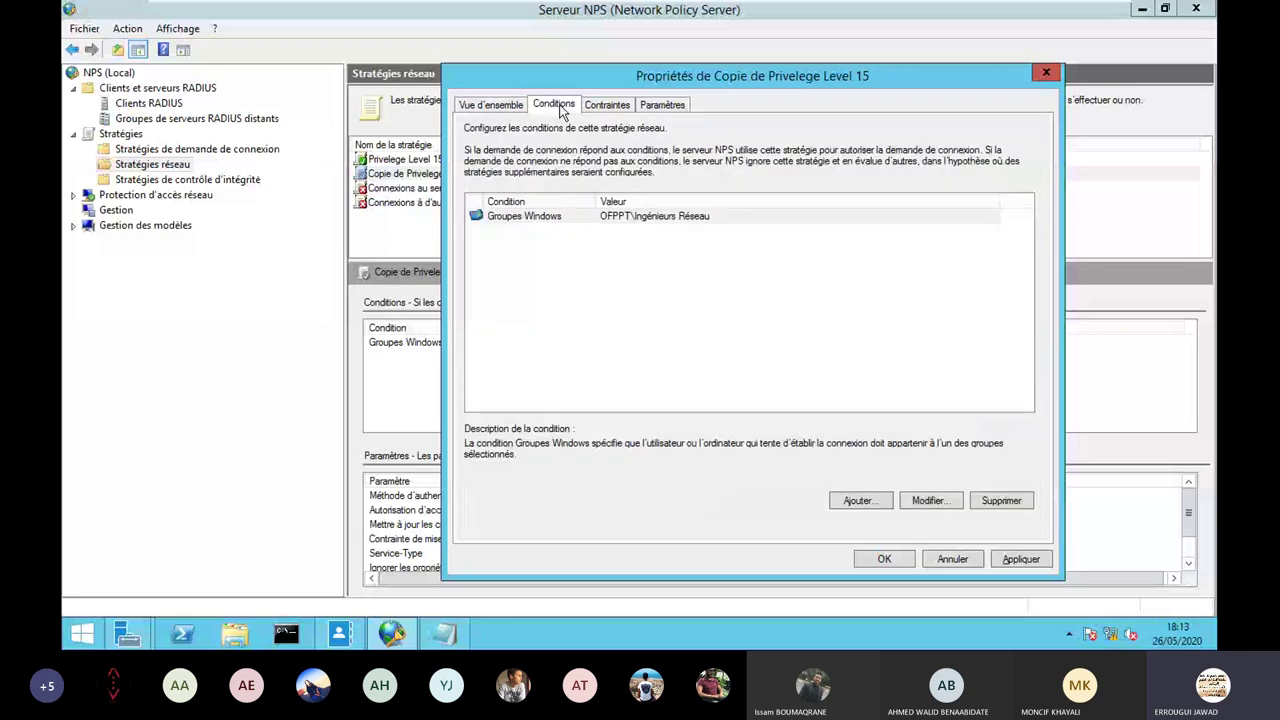
pyautogui.click(660, 216)
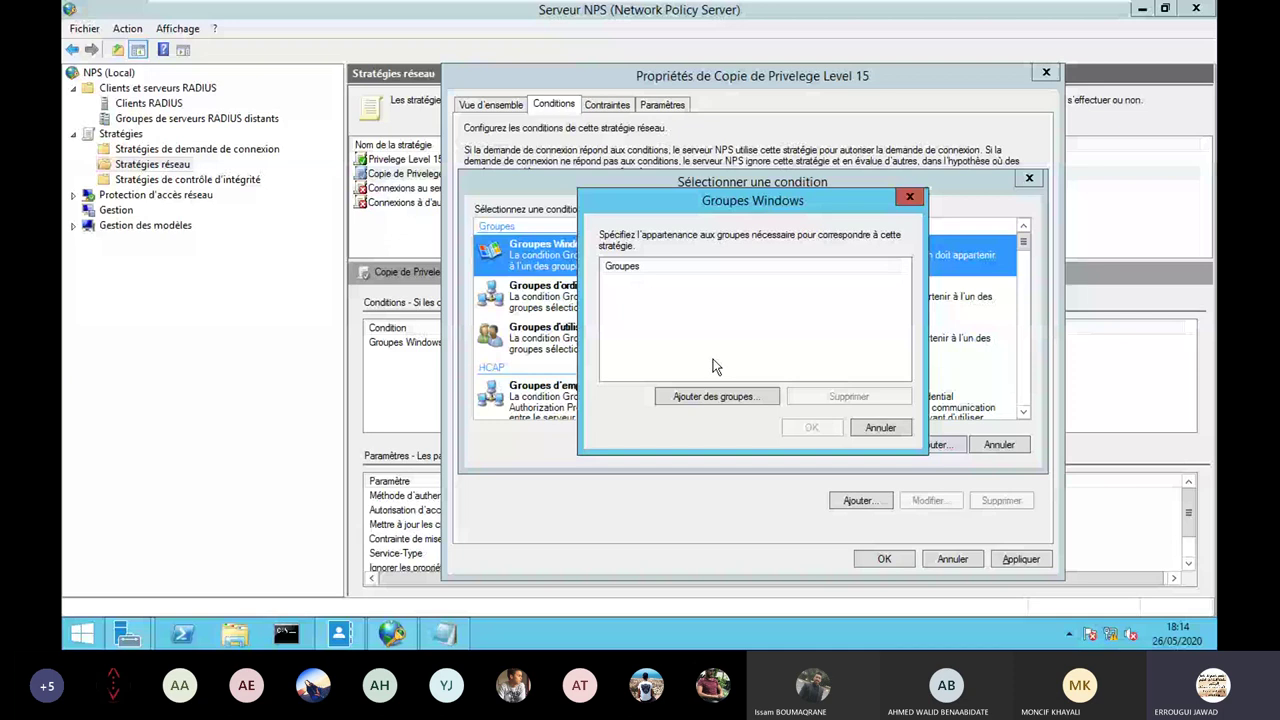
pyautogui.click(645, 394)
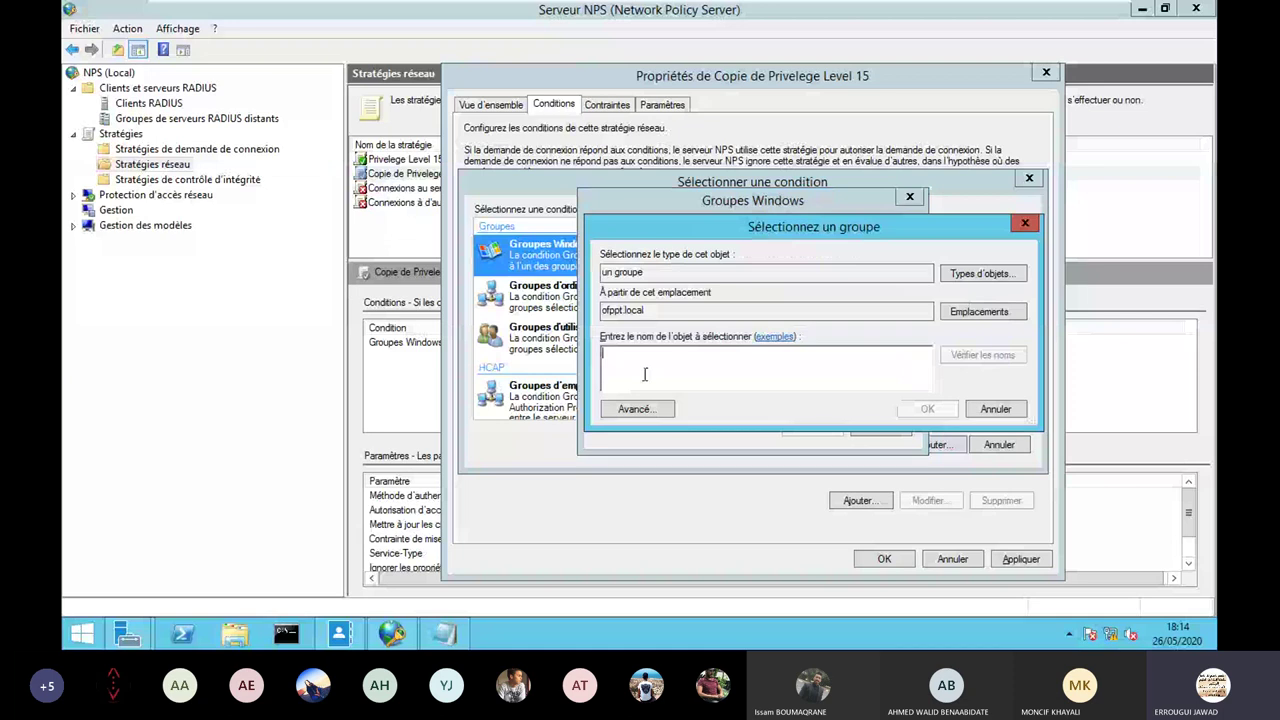
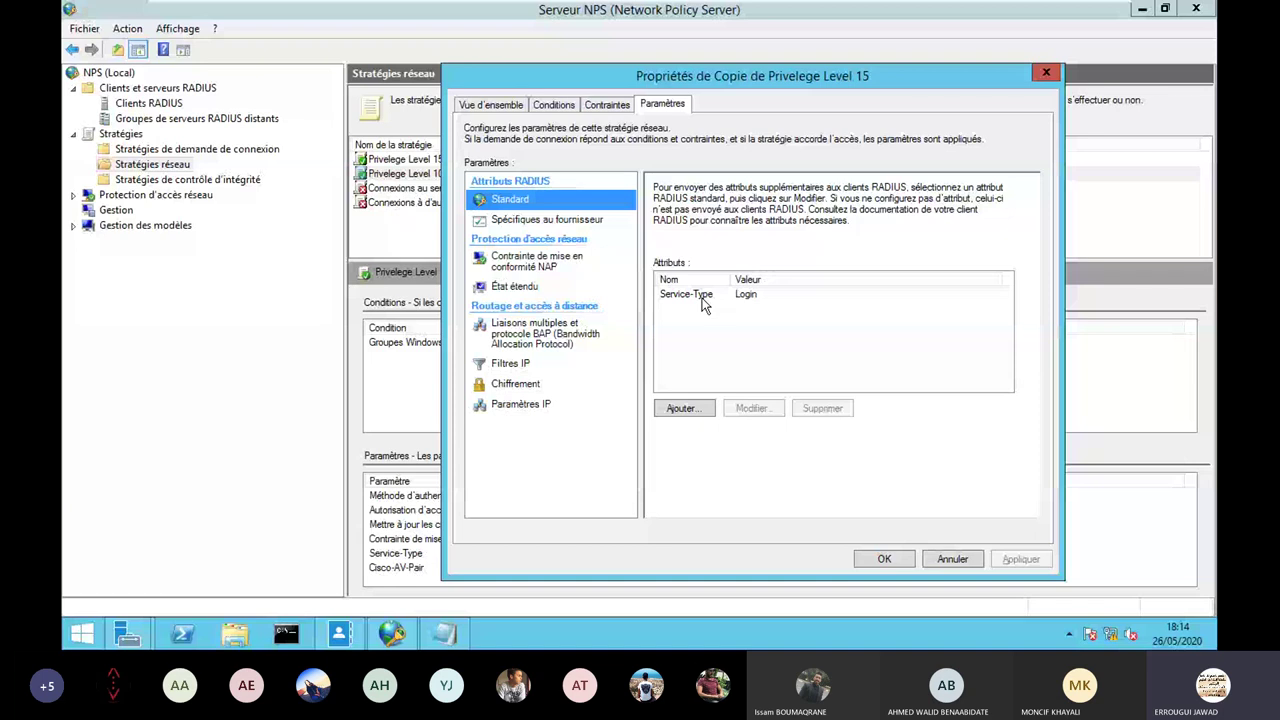
# Edit the vendor-specific Cisco-AV-Pair attribute to shell:priv-lvl=10 and save the Privelege Level 10 policy.
pyautogui.click(702, 300)
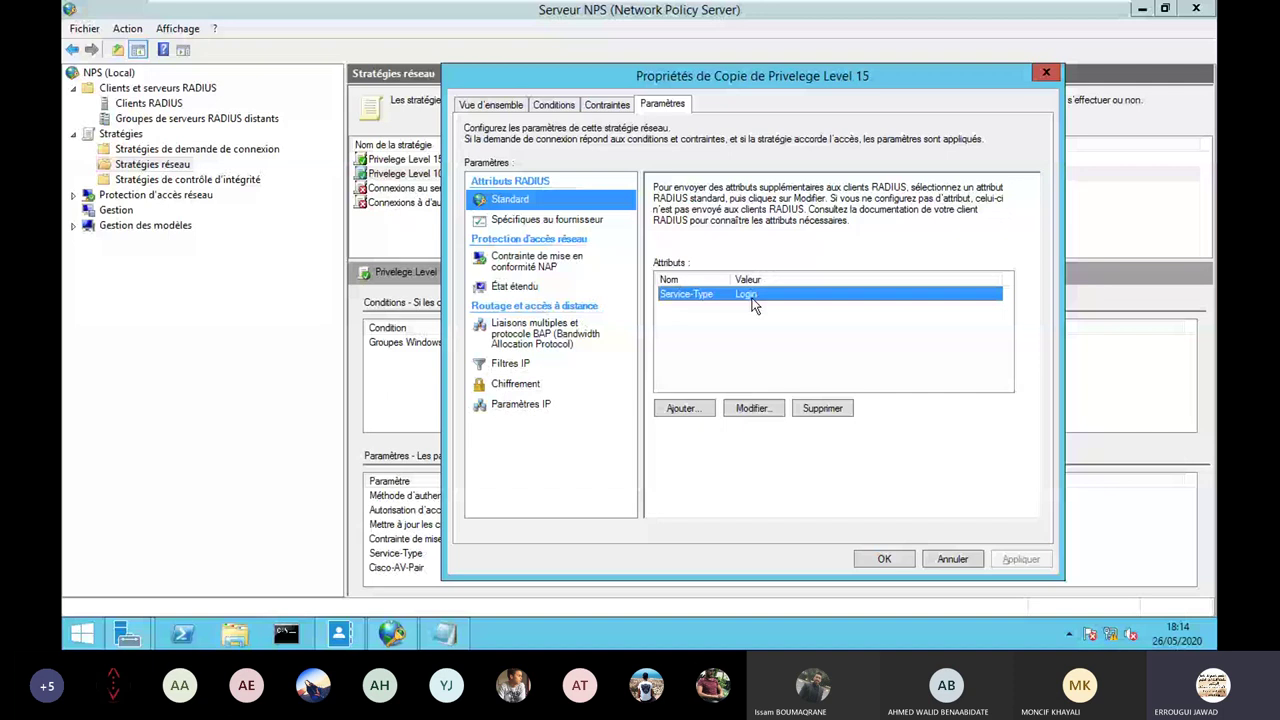
pyautogui.click(708, 306)
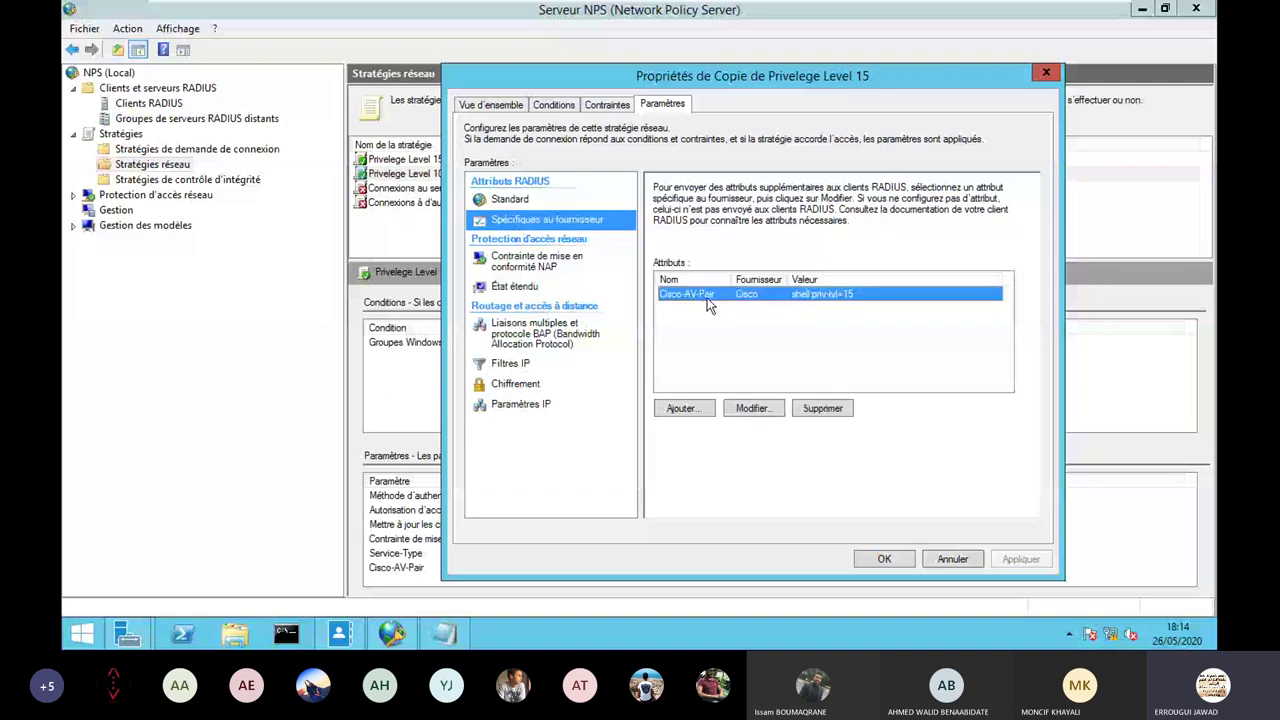
pyautogui.doubleClick(708, 306)
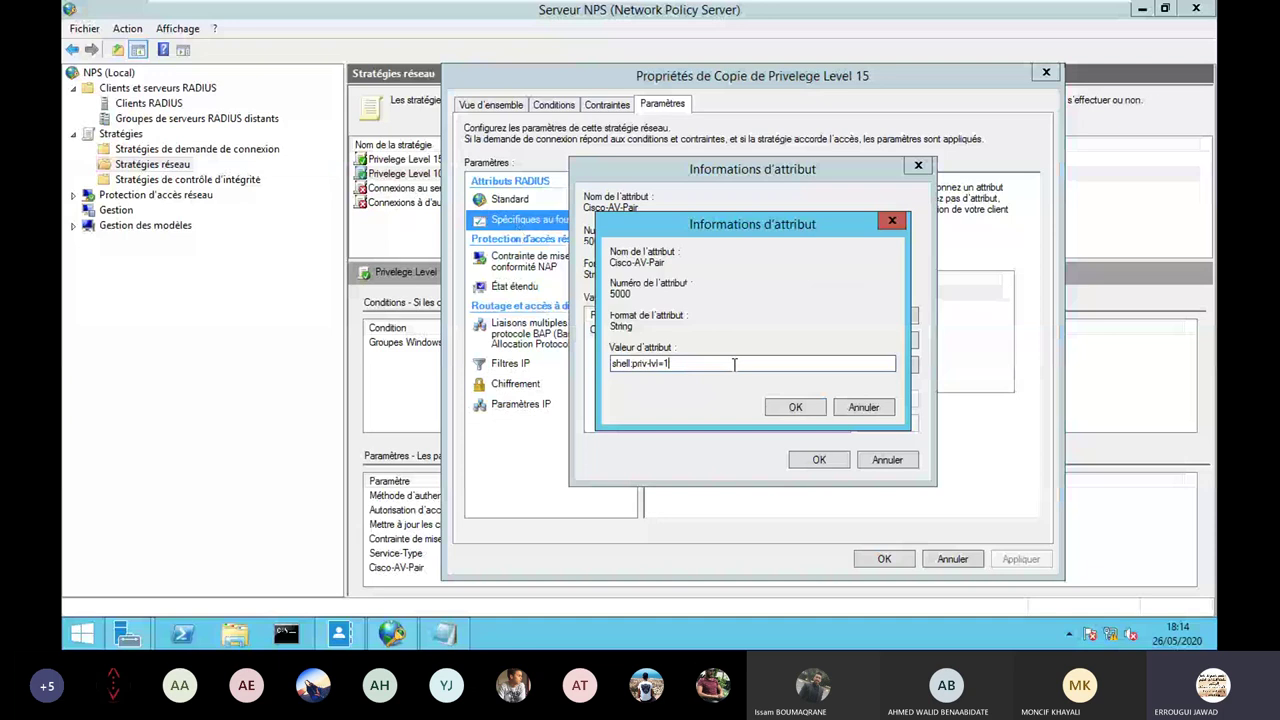
pyautogui.write('0')
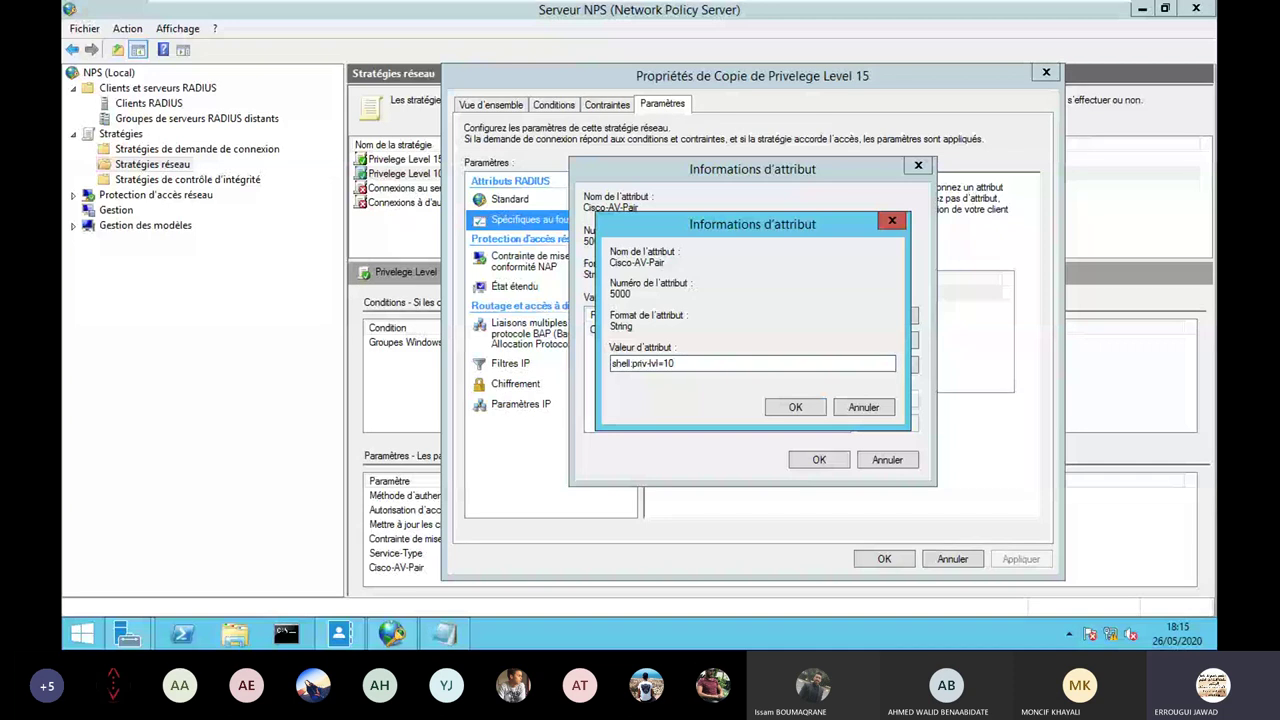
pyautogui.click(798, 410)
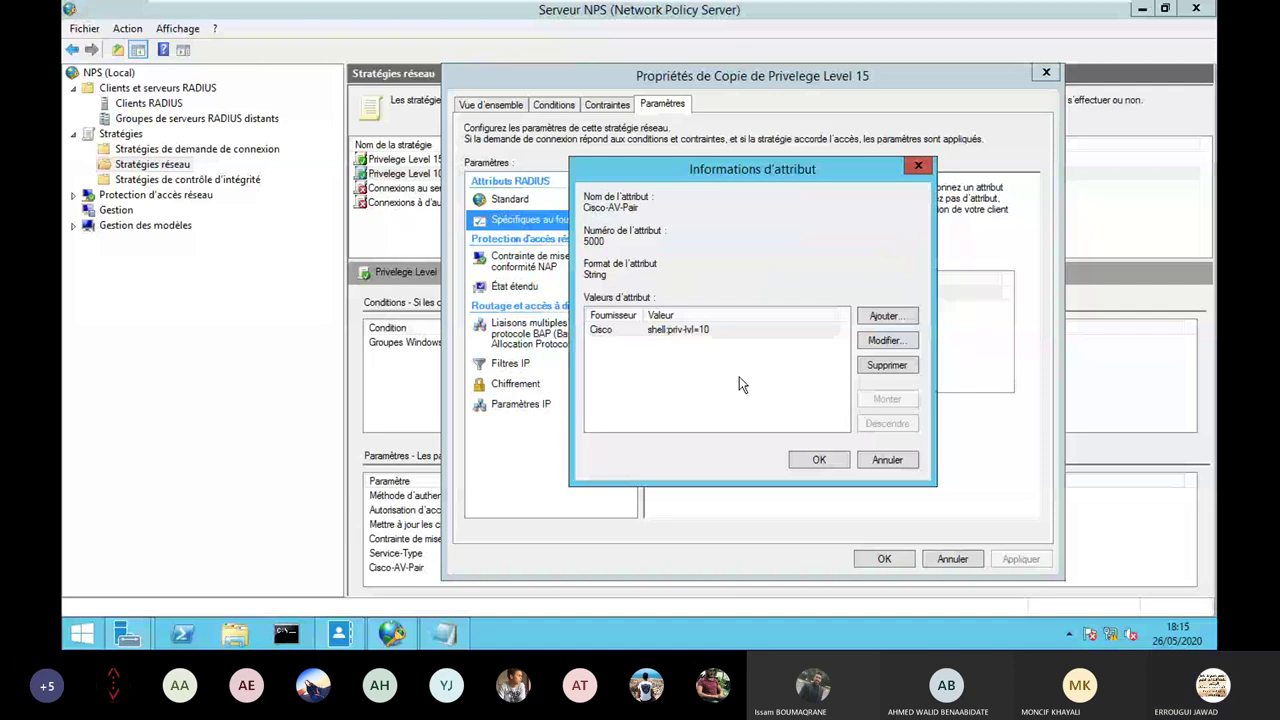
pyautogui.click(819, 459)
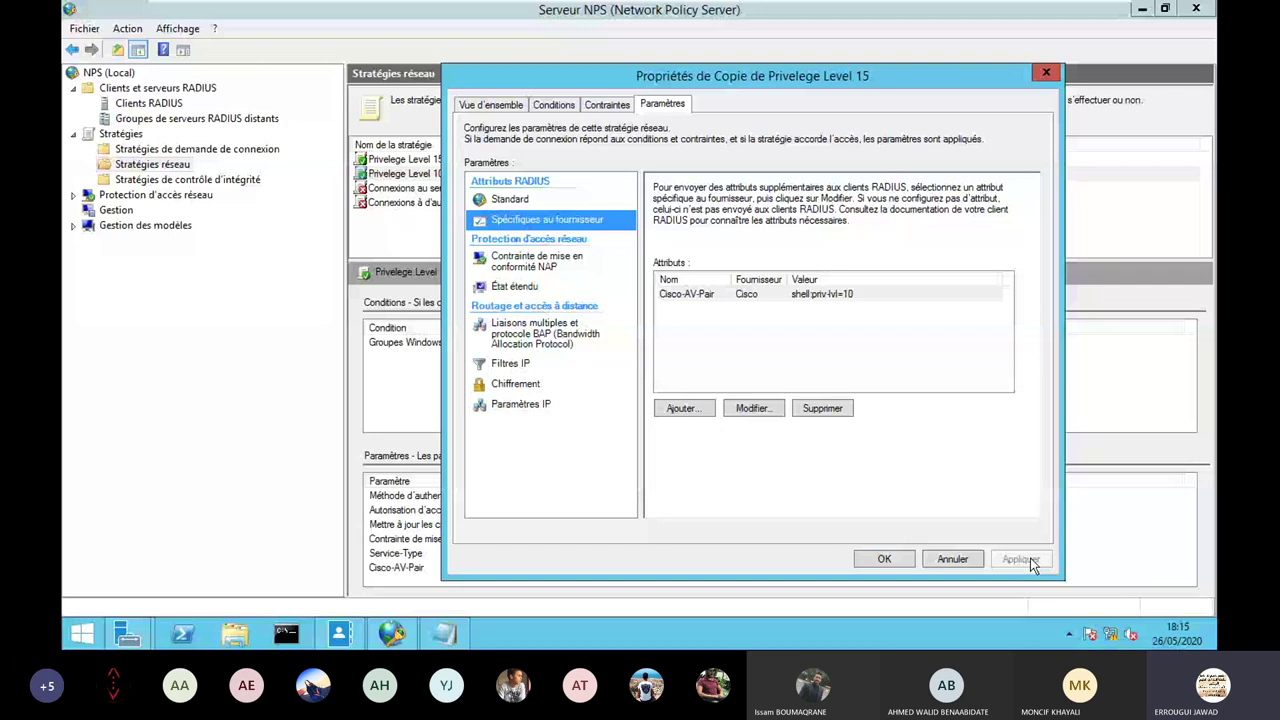
pyautogui.click(410, 177)
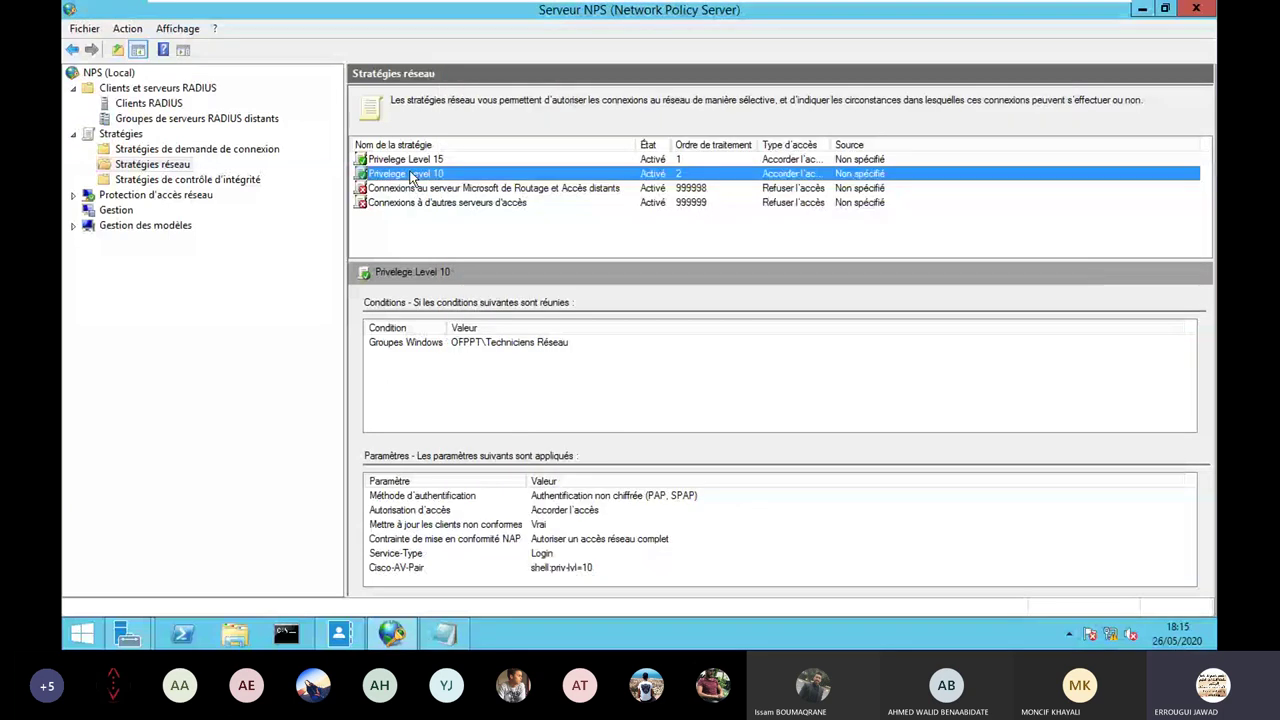
pyautogui.rightClick(408, 173)
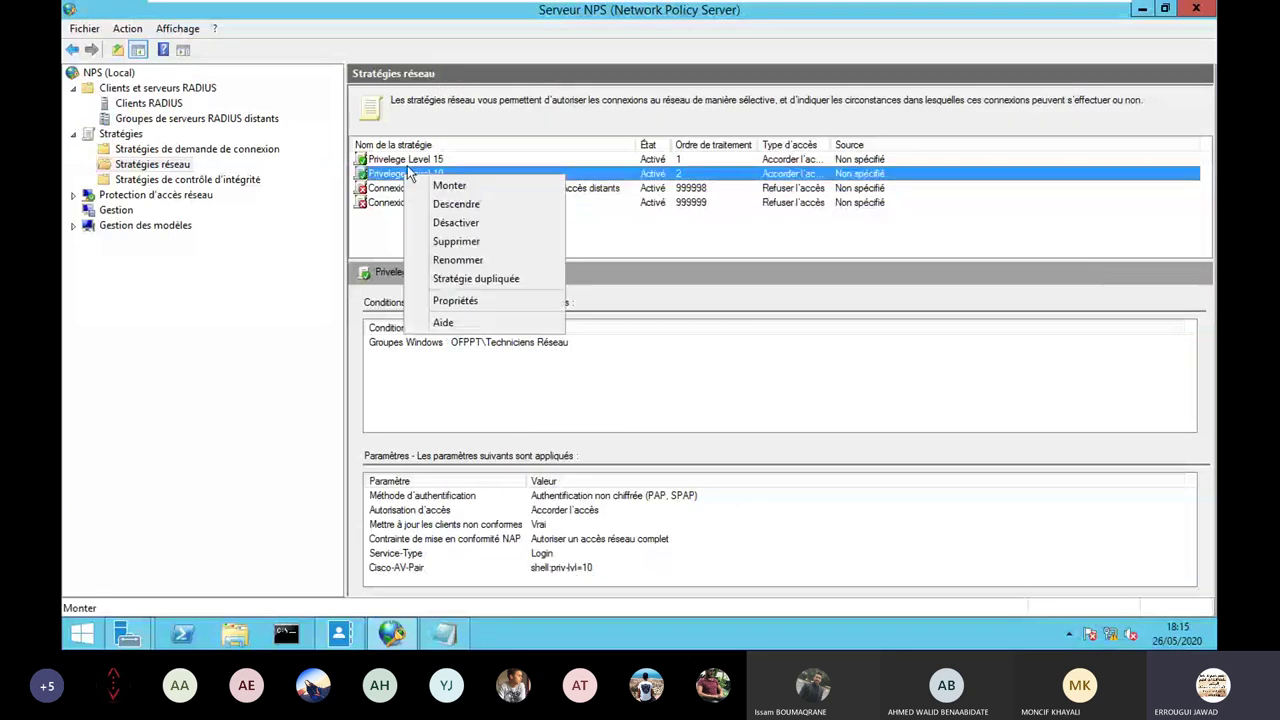
pyautogui.click(449, 185)
pyautogui.rightClick(408, 159)
pyautogui.click(456, 189)
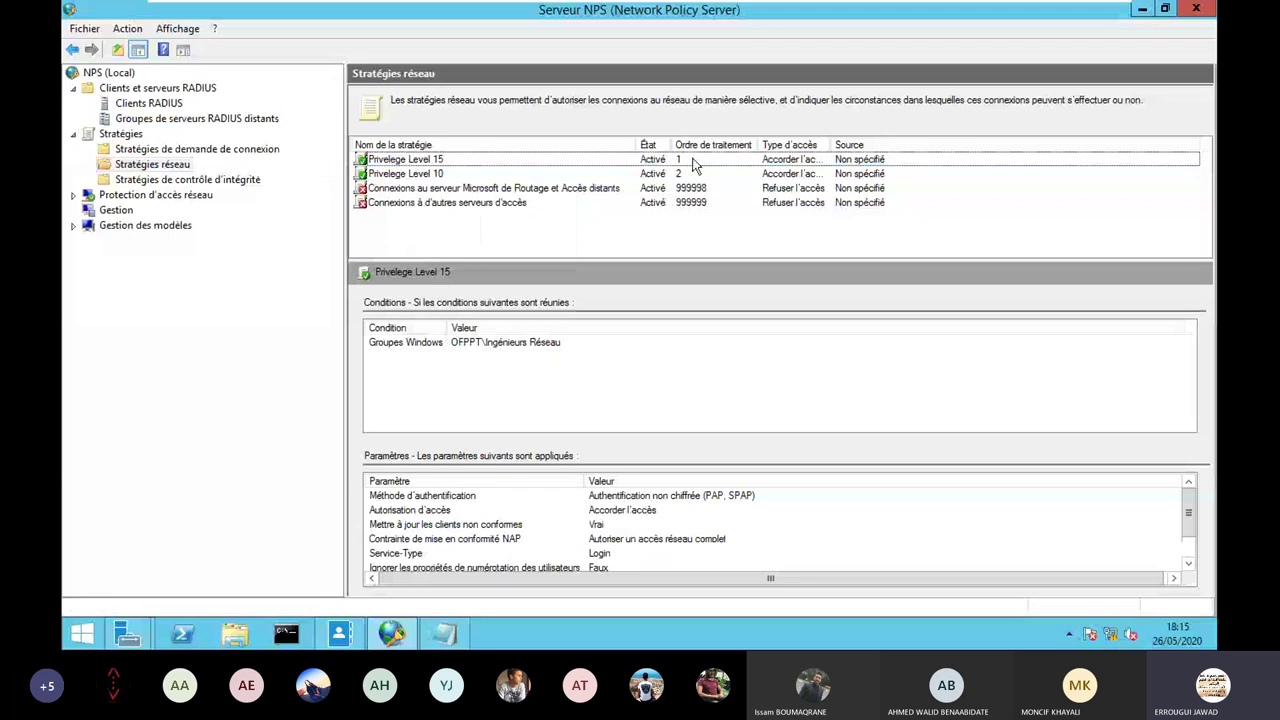
pyautogui.click(687, 162)
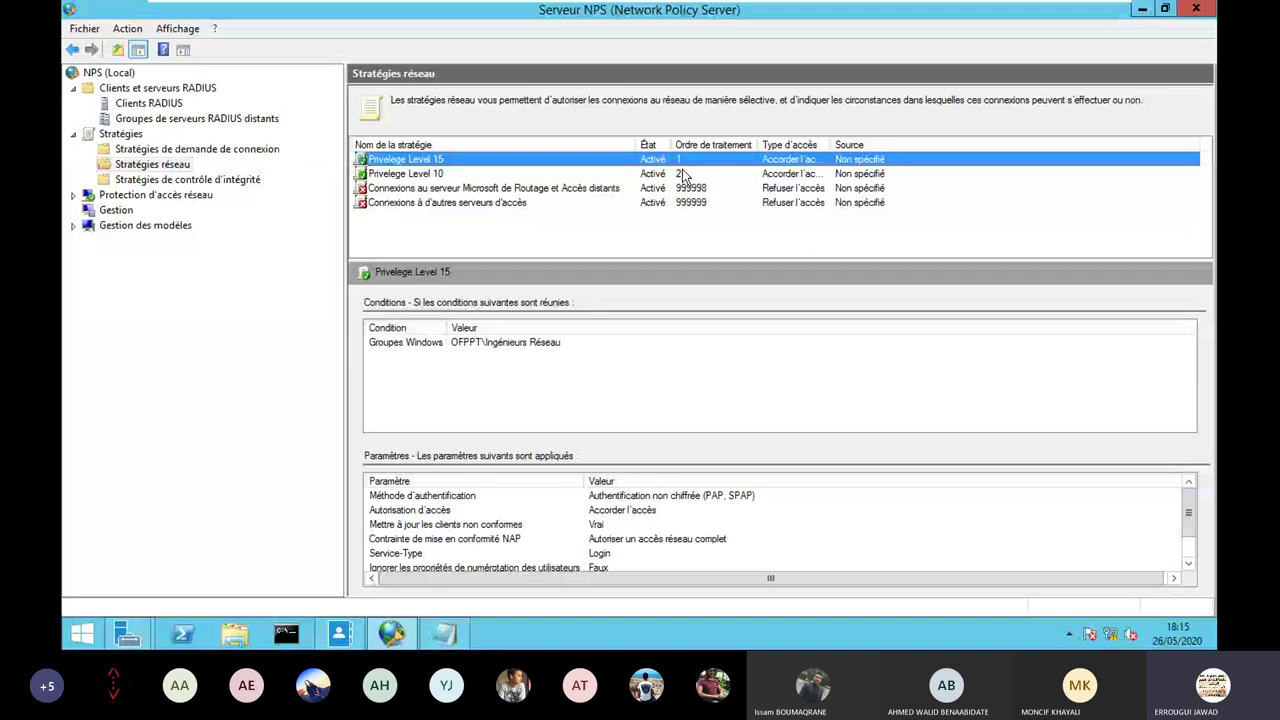
pyautogui.click(684, 175)
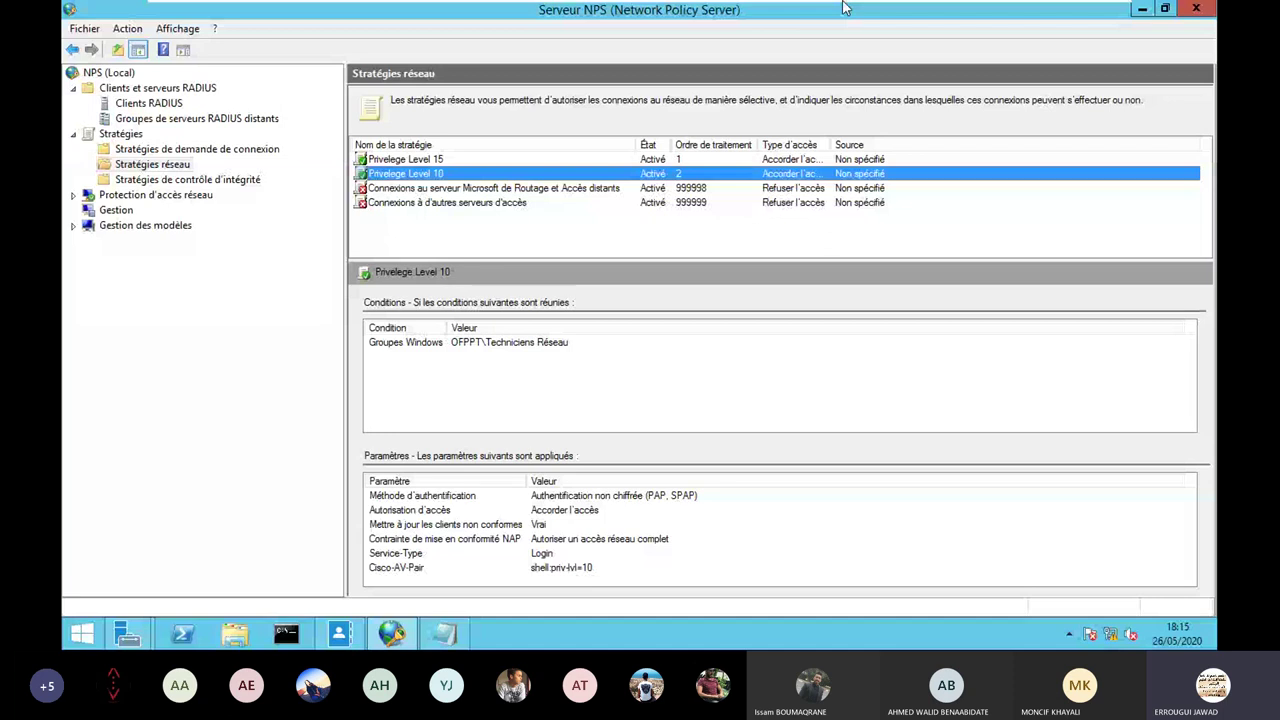
# Restore the NPS window, exit the VM's full screen, and switch to the CLIENT-RADIUS terminal.
pyautogui.click(1141, 14)
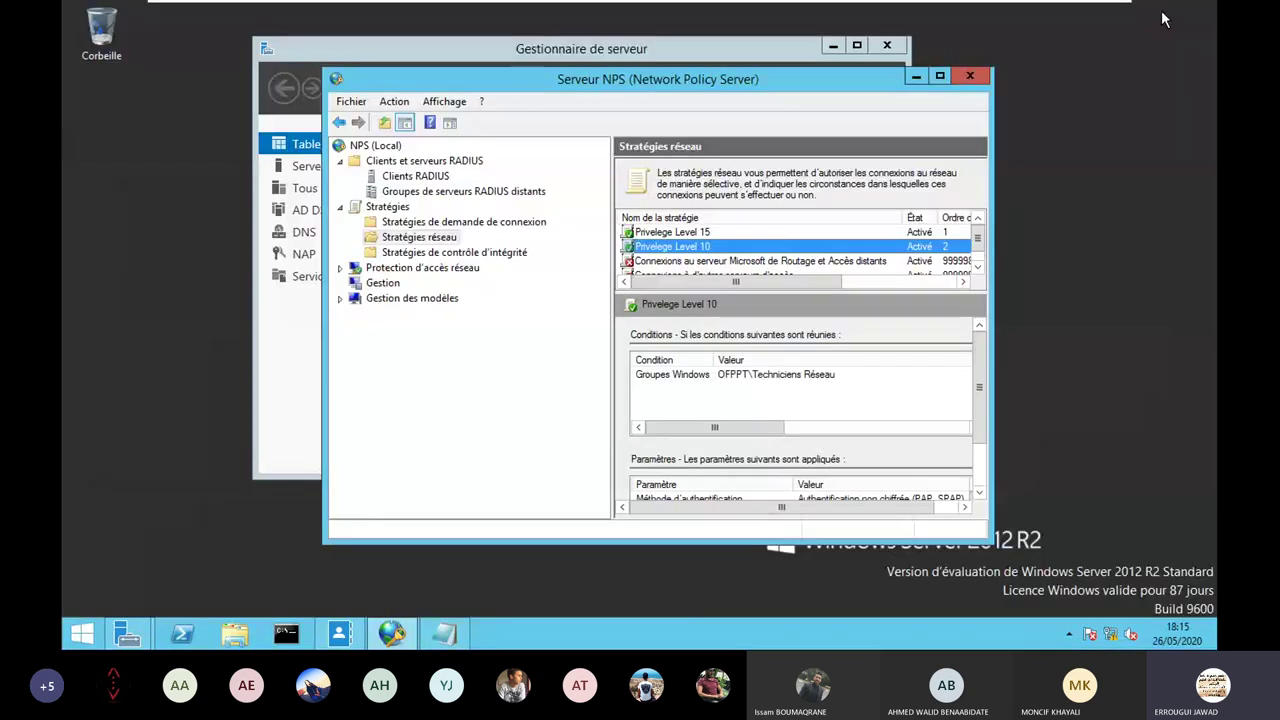
pyautogui.hotkey('ctrl', 'alt', 'Return')
pyautogui.moveTo(1036, 14)
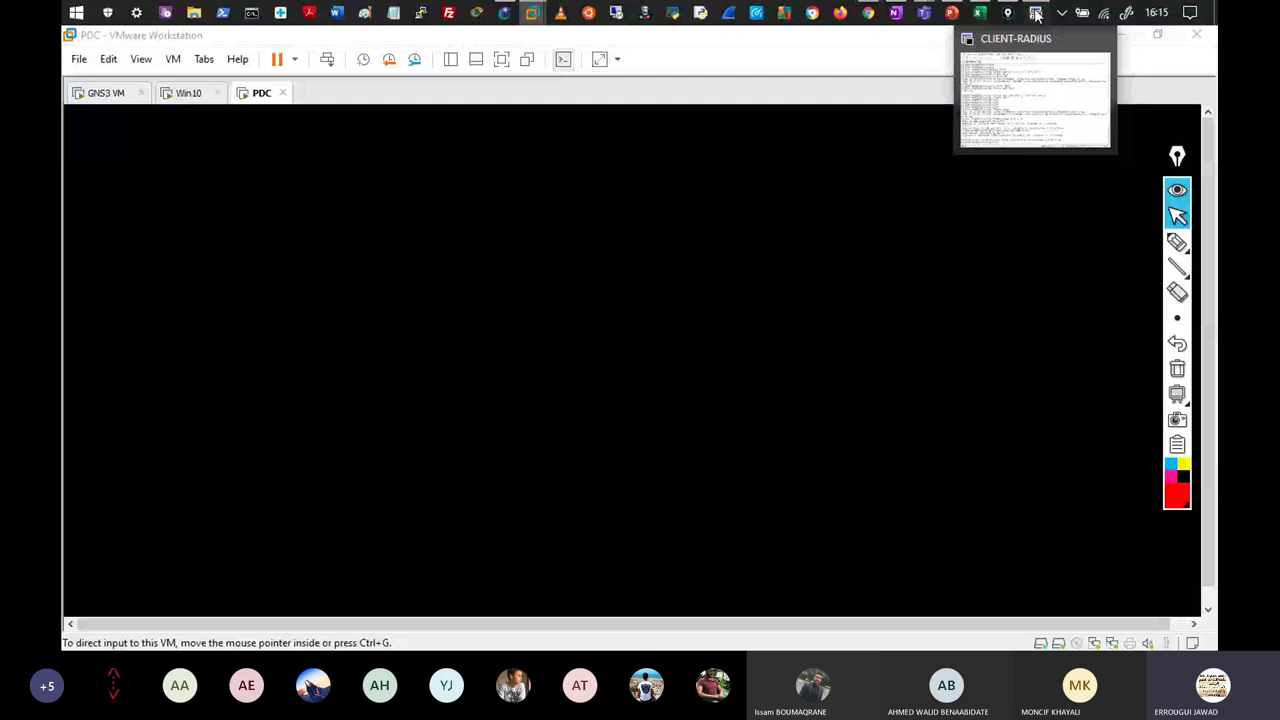
pyautogui.click(1036, 14)
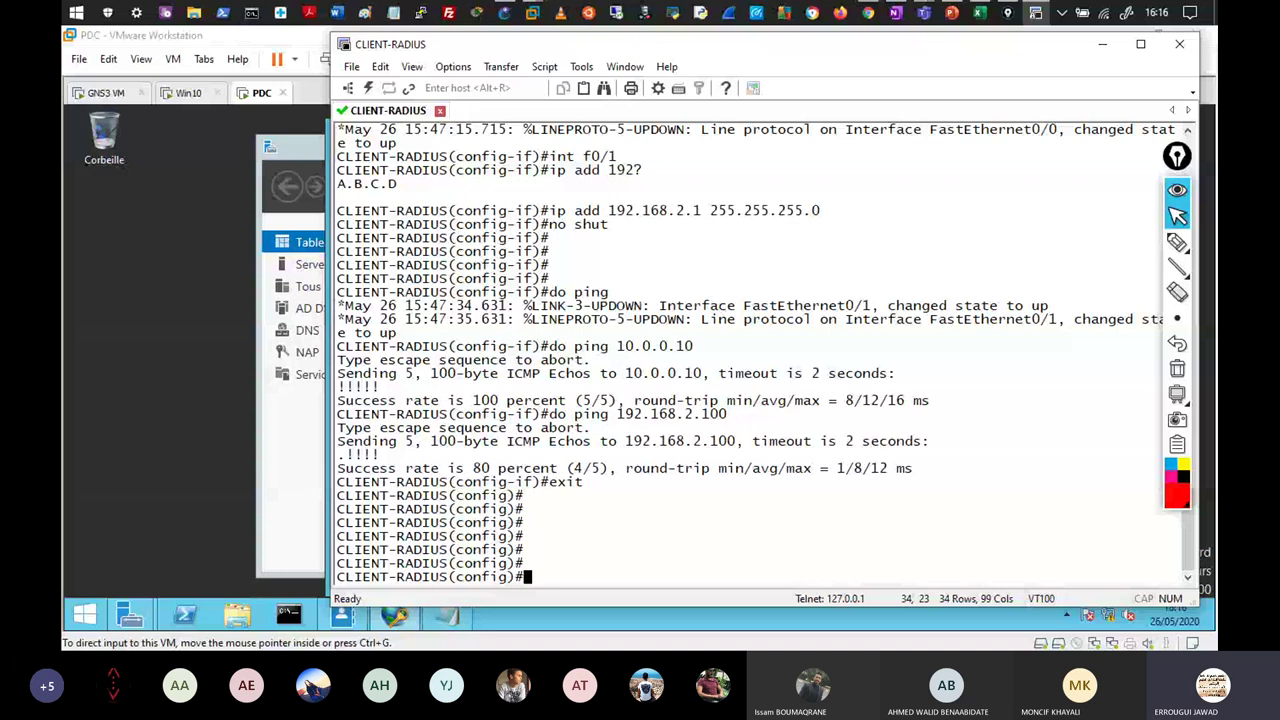
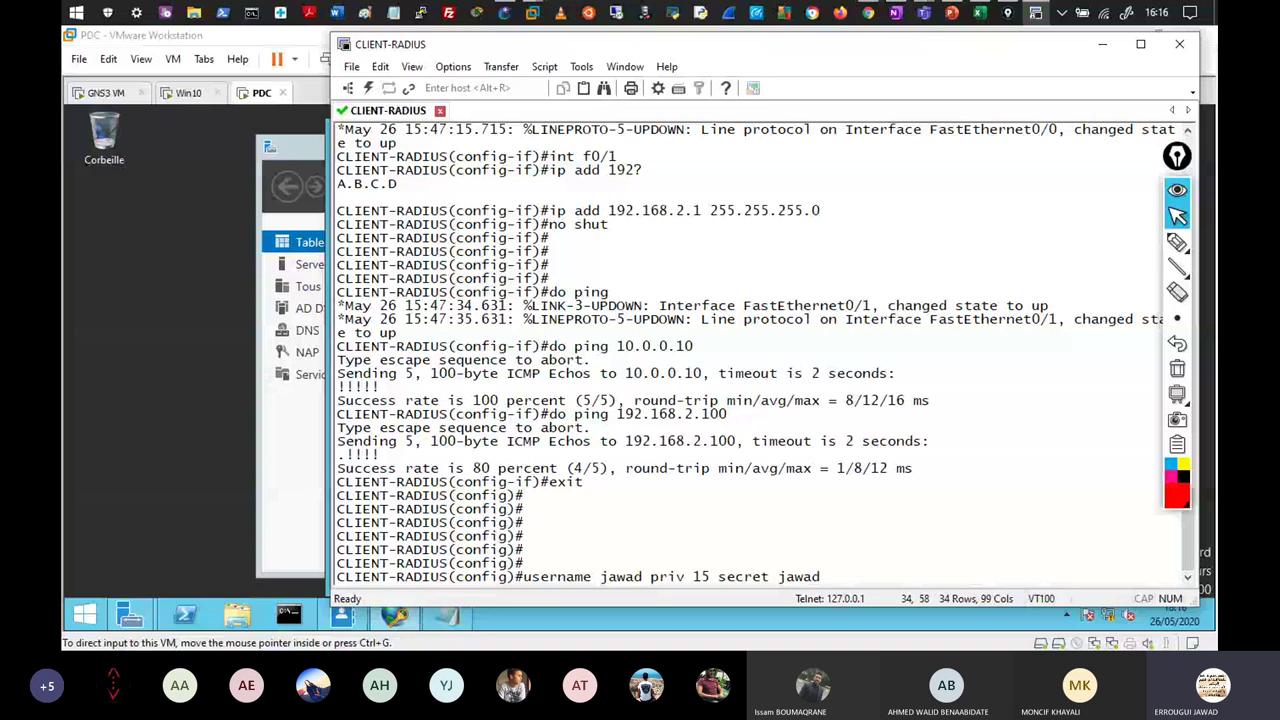
# Create a privilege-15 local user with a secret, enable aaa new-model, and begin 'aaa authentication login default'.
pyautogui.press('Return')
pyautogui.press('Return')
pyautogui.press('Return')
pyautogui.press('Return')
pyautogui.press('Return')
pyautogui.press('Return')
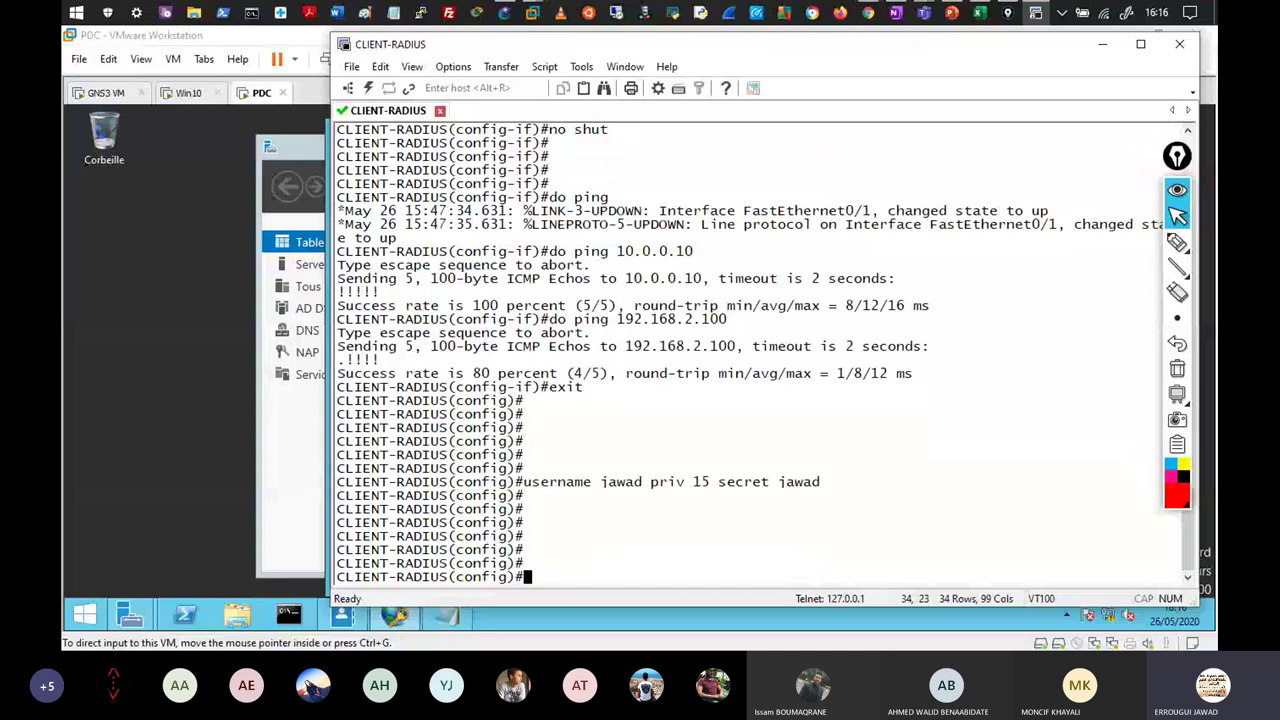
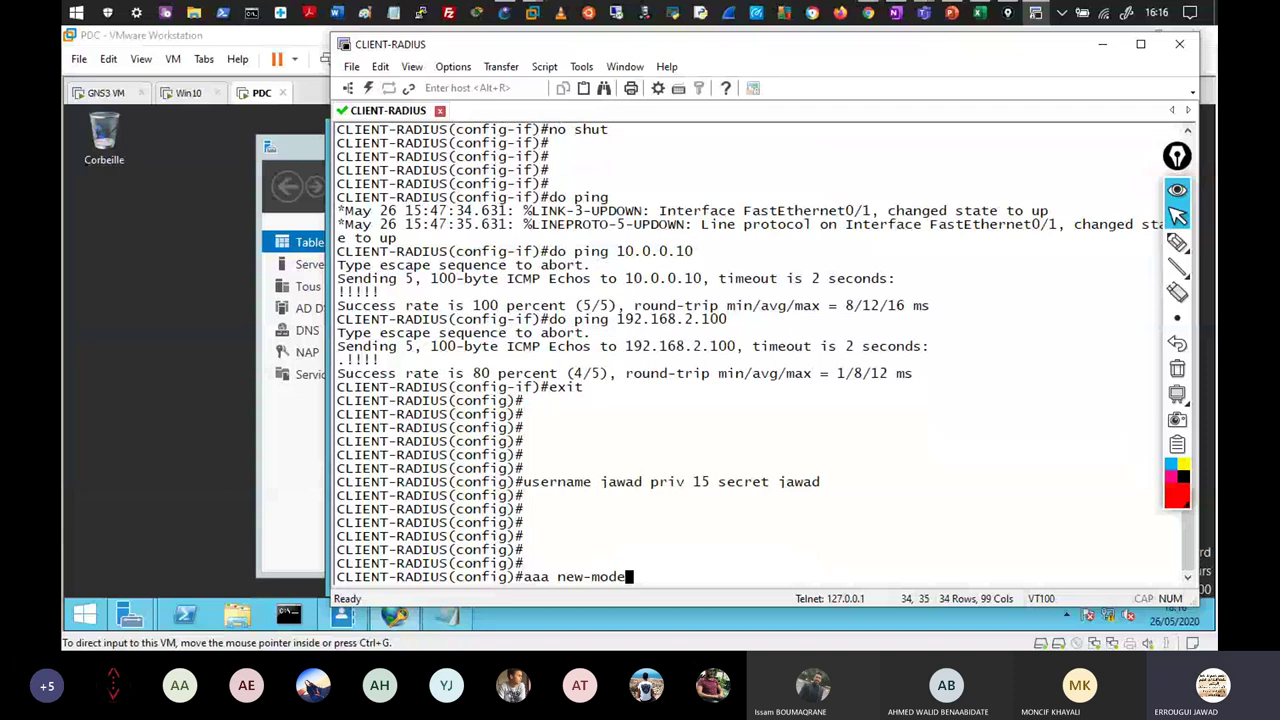
pyautogui.press('Return')
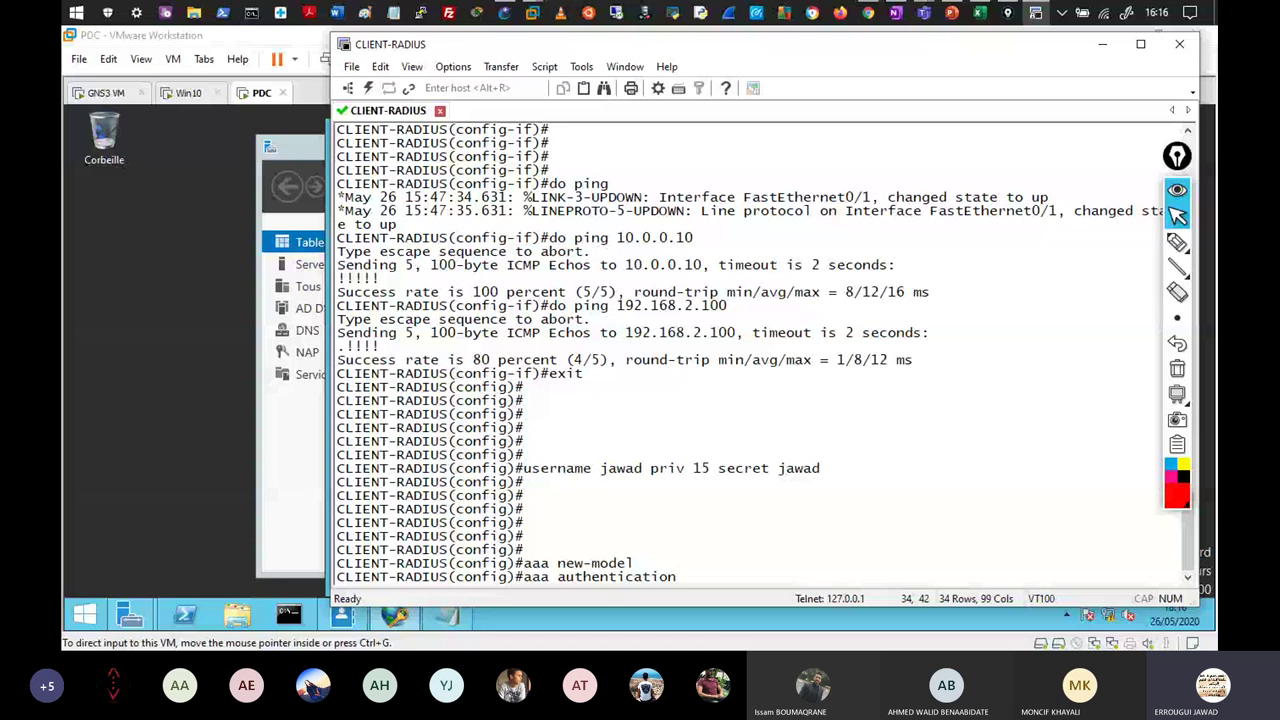
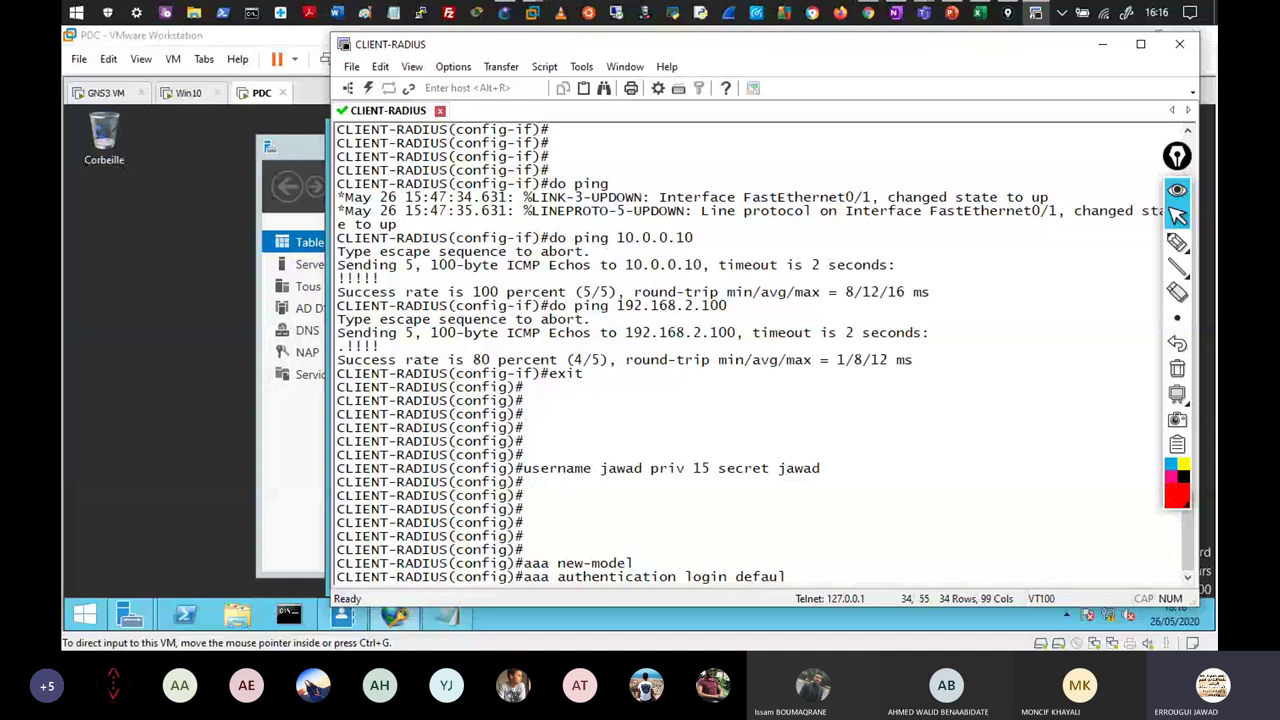